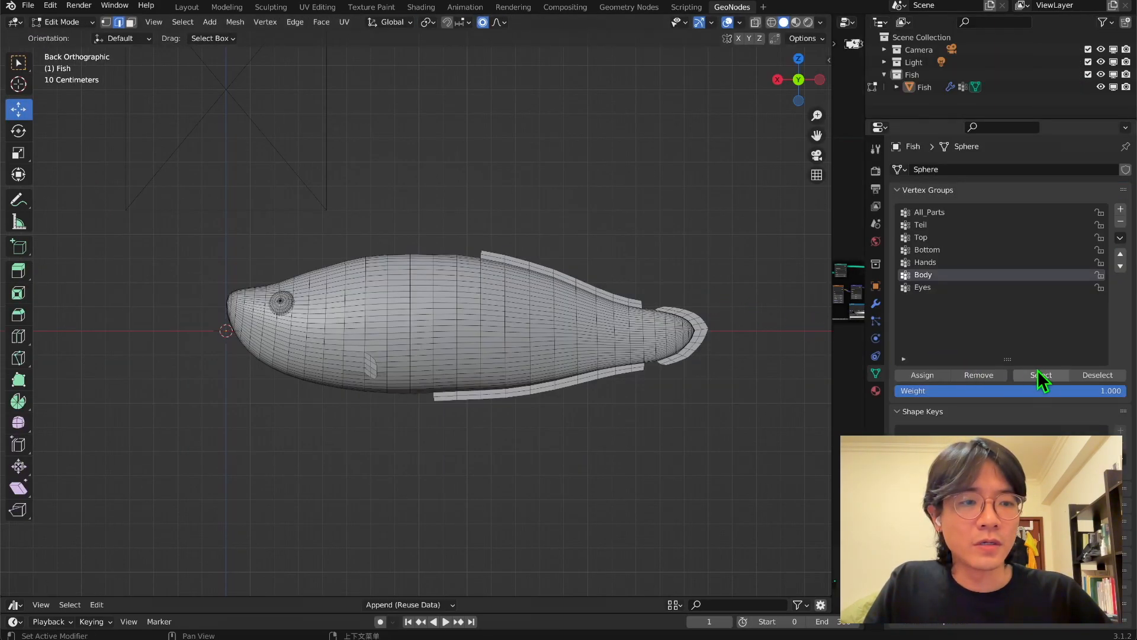
Select the vertices of the Body vertex group and deselect those of the Eyes group.
click(1039, 372)
middle_drag(414, 284, 377, 264)
mouse_move(408, 305)
middle_down()
mouse_move(452, 286)
mouse_move(461, 330)
mouse_move(505, 308)
mouse_move(376, 322)
mouse_move(415, 313)
middle_up()
click(923, 287)
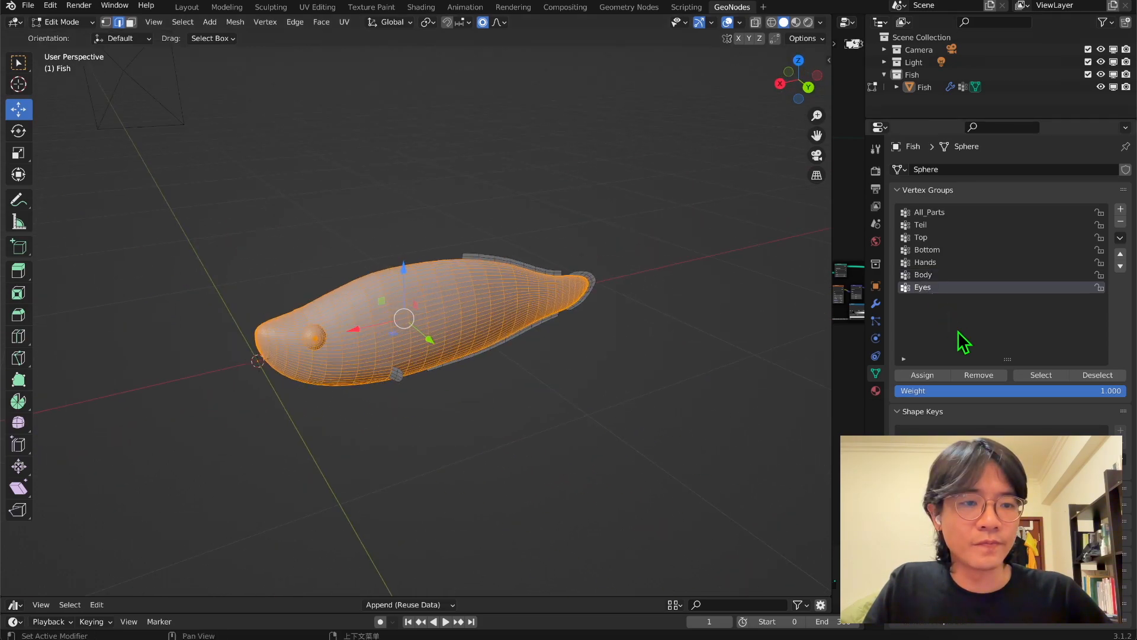
click(1097, 377)
middle_drag(592, 296, 414, 314)
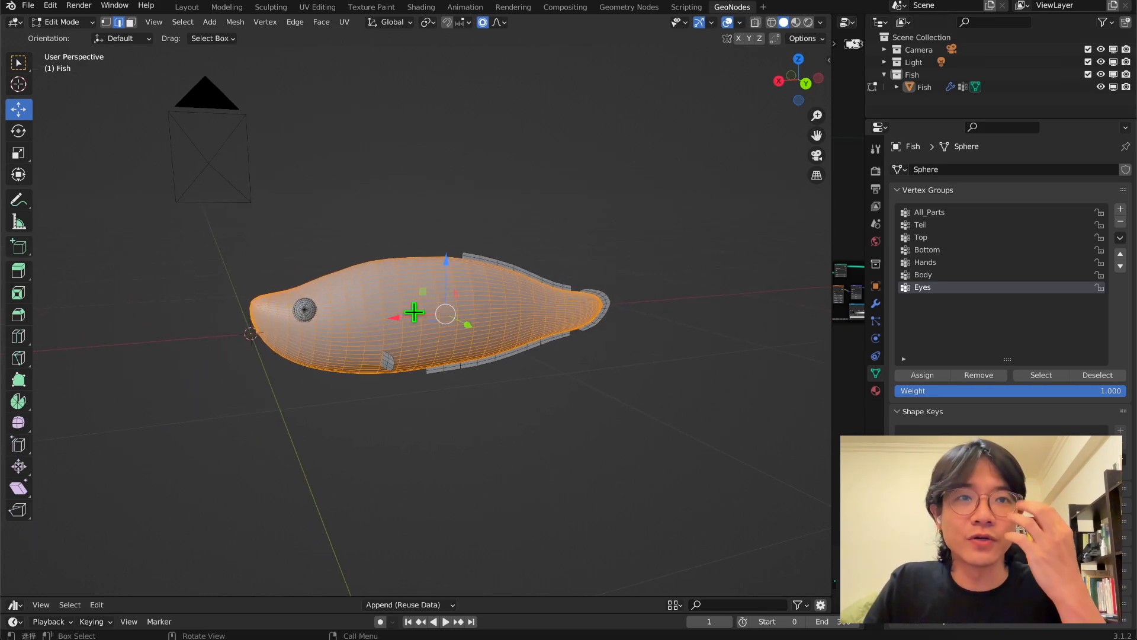
Create a vertex group named Skin and assign the selected body vertices to it.
click(1120, 209)
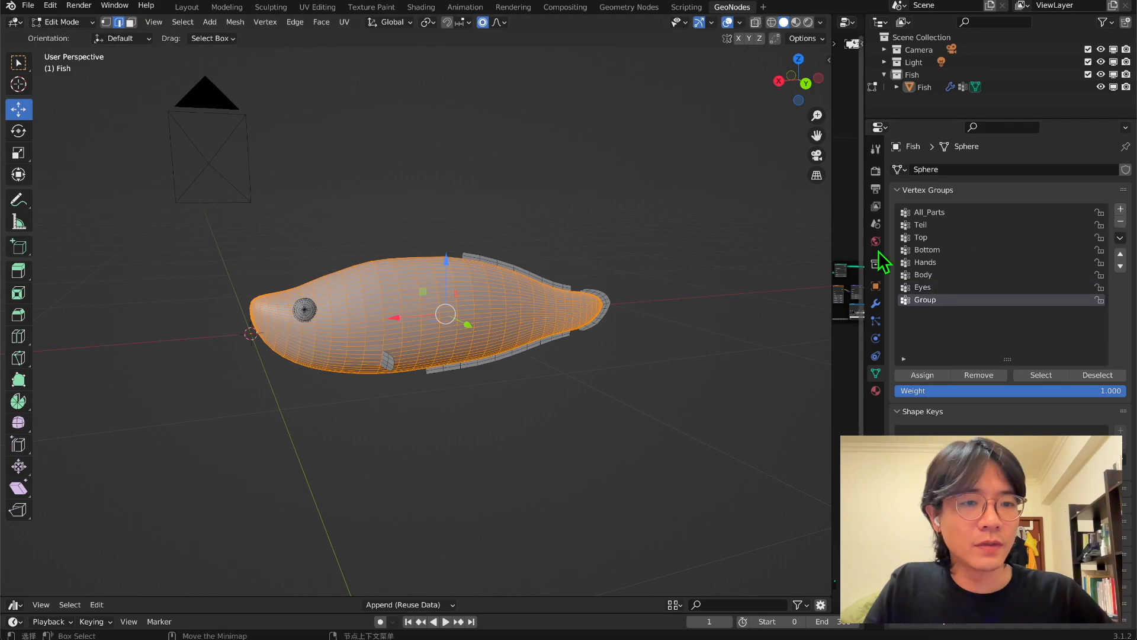
double_click(951, 300)
drag(957, 300, 890, 295)
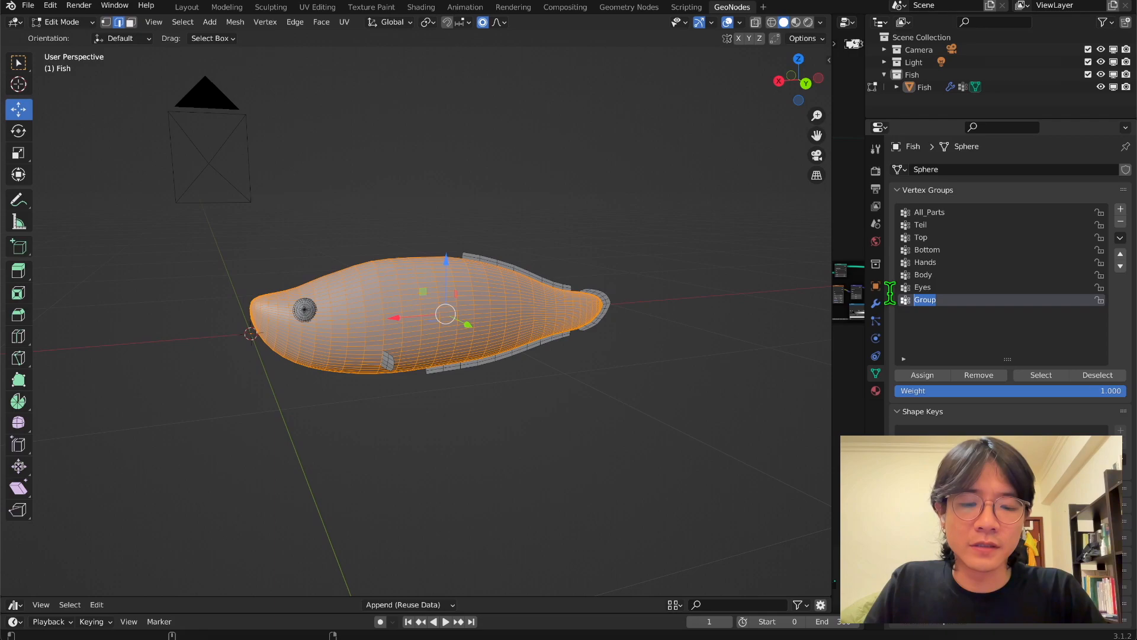
text(Skin)
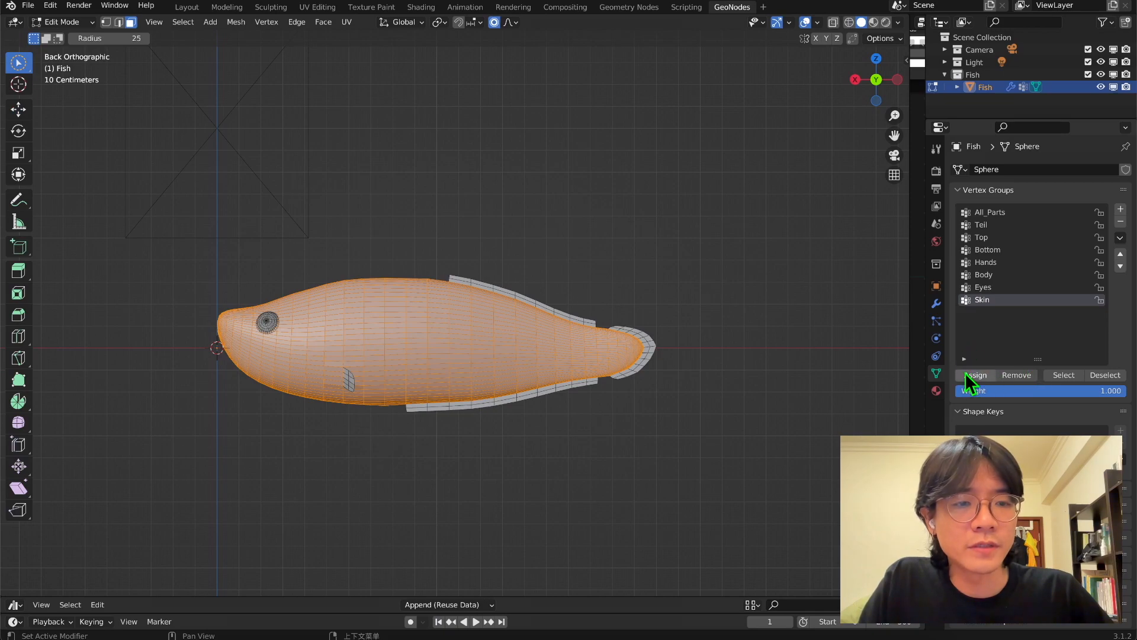
click(969, 374)
Clear the selection and reselect the Skin vertex group to check which vertices it contains.
click(639, 203)
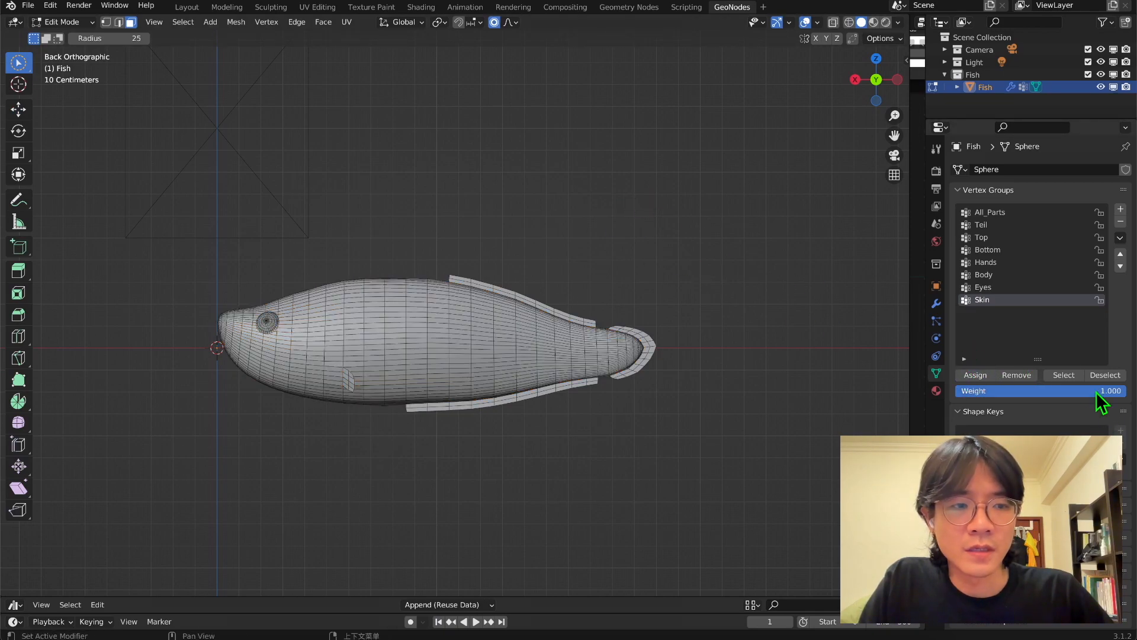
click(1063, 375)
middle_drag(482, 284, 461, 406)
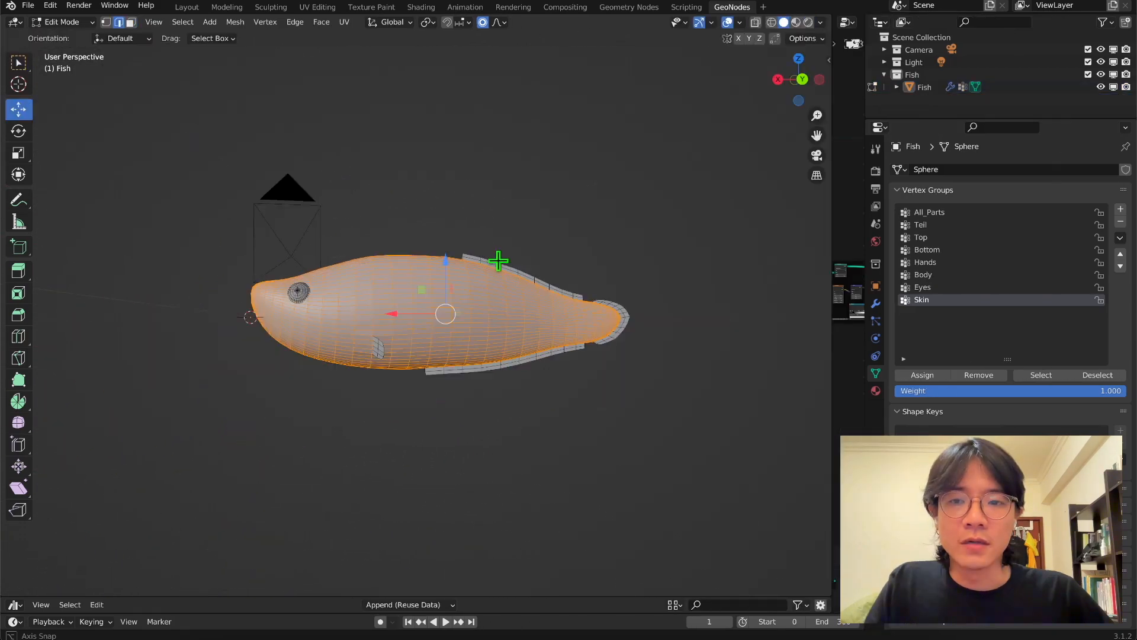
middle_drag(497, 259, 508, 284)
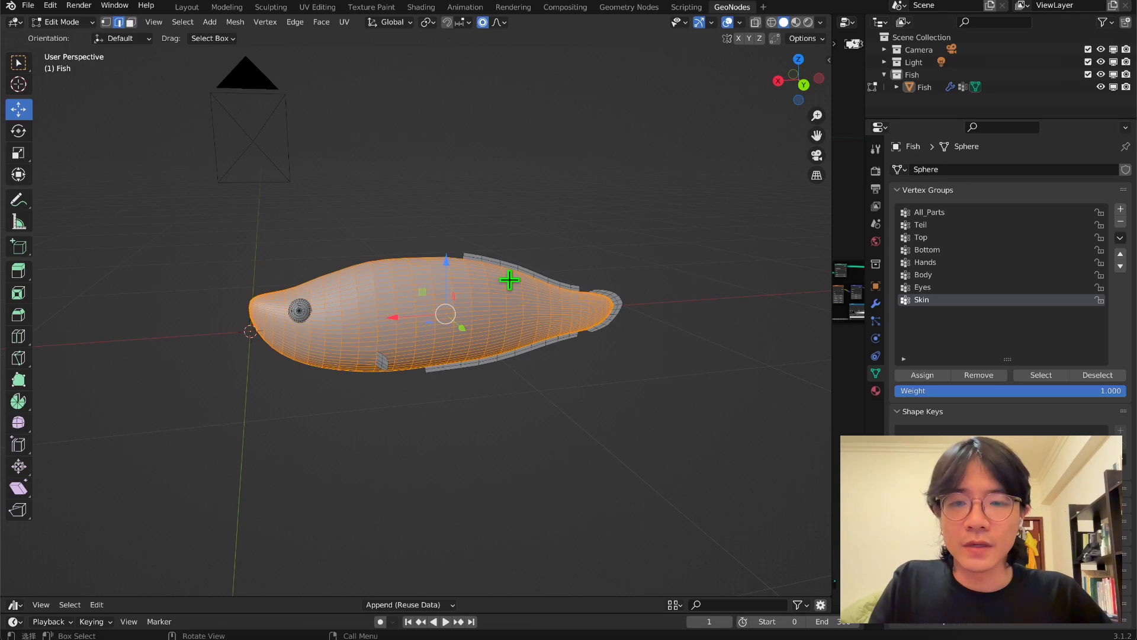
middle_drag(511, 274, 516, 272)
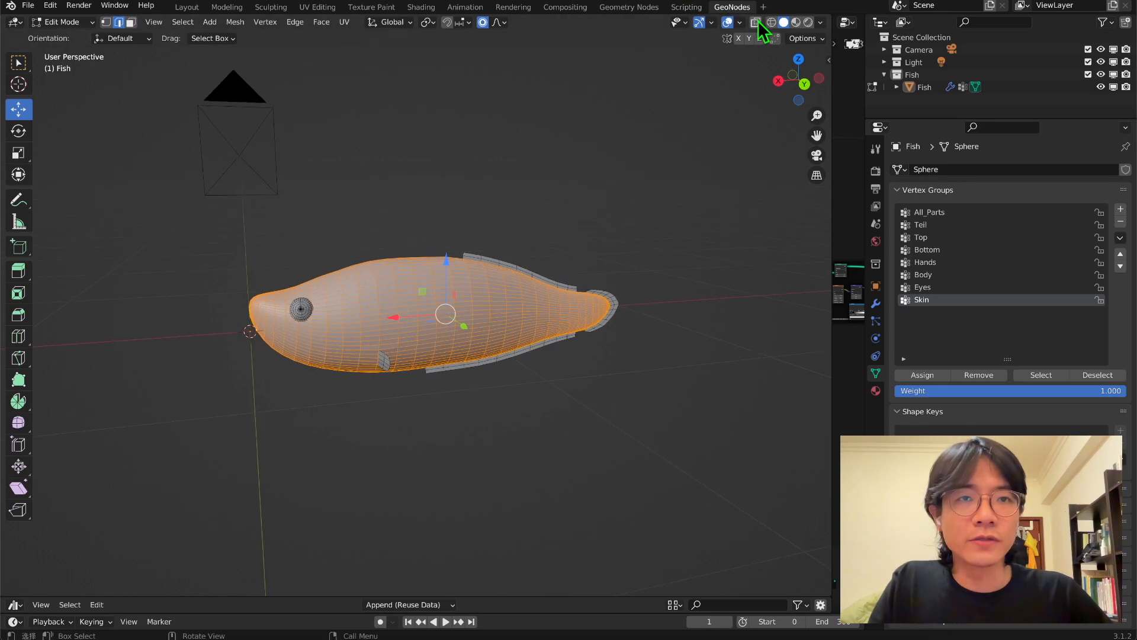
Turn on the Face Orientation overlay and view the fish from the back orthographic side.
click(740, 23)
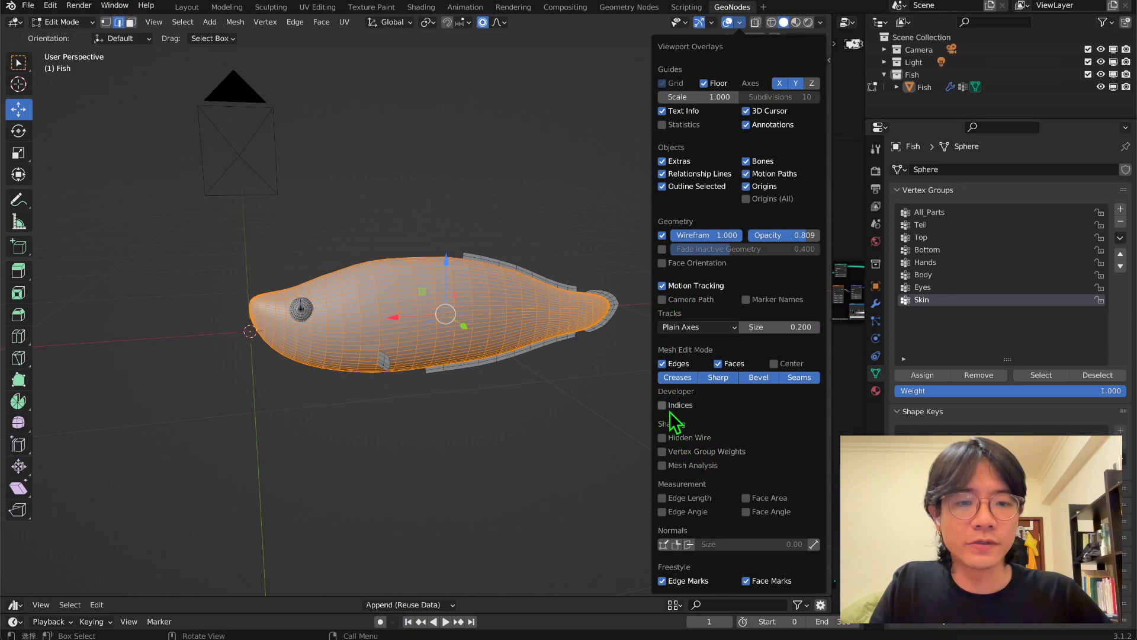
click(662, 264)
middle_drag(533, 285, 652, 332)
key(ctrl+shift+m)
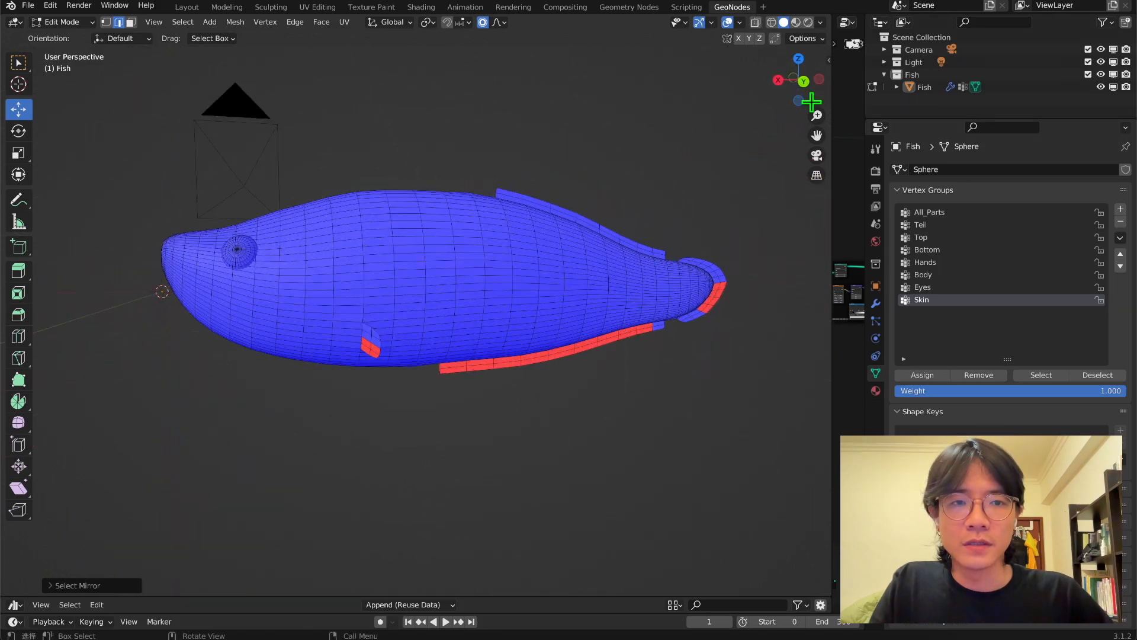
click(778, 79)
click(806, 81)
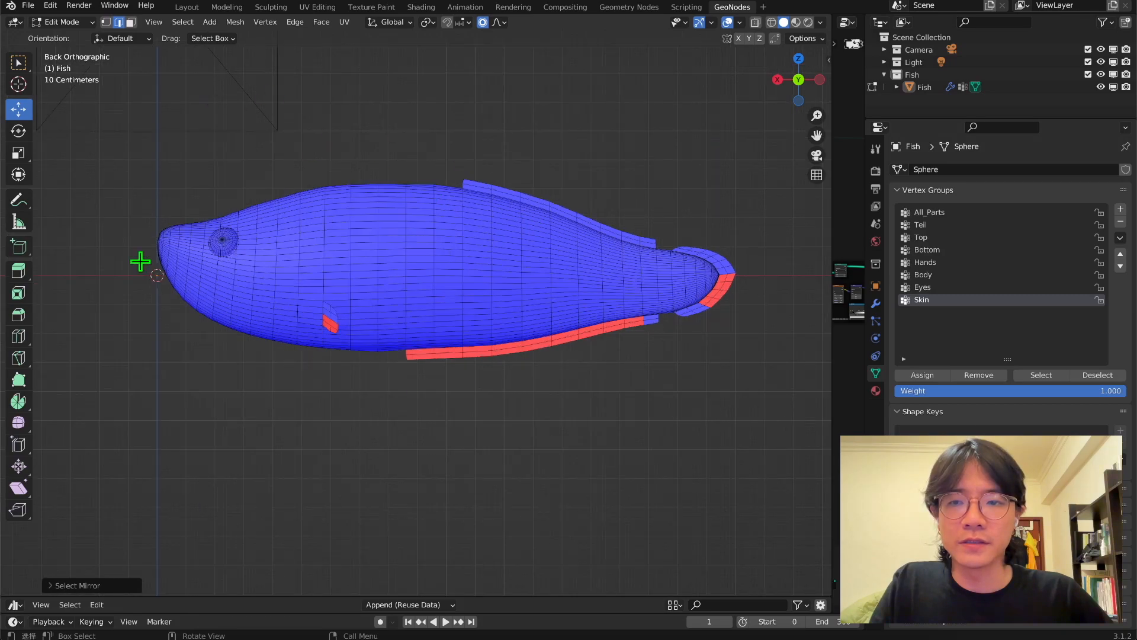
scroll(372, 395, up, 1)
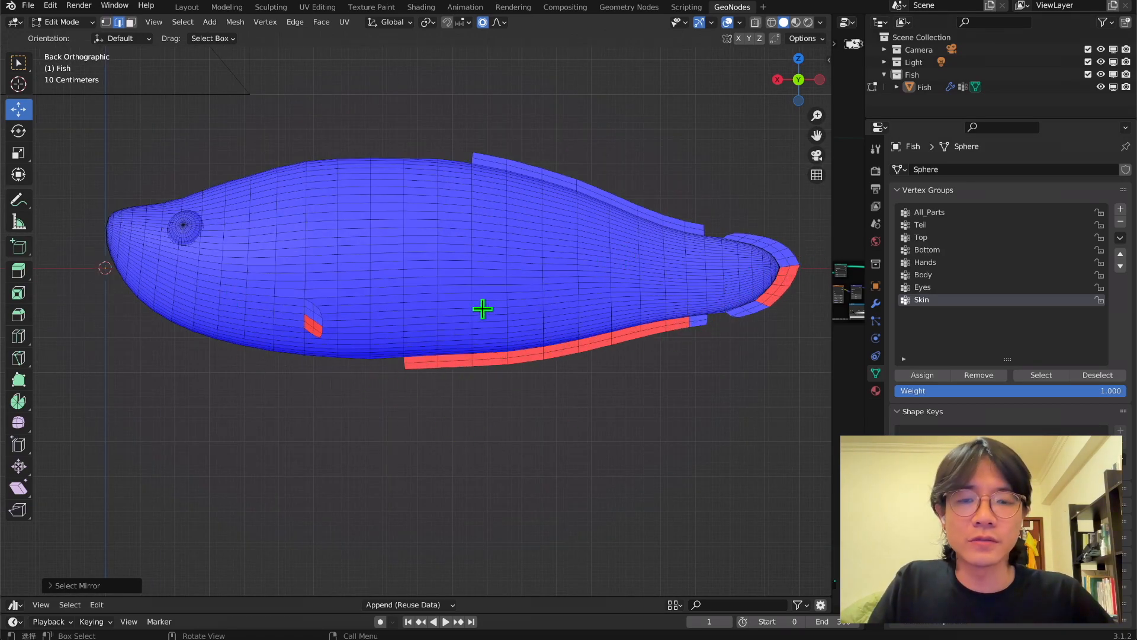
Circle-select the red faces on the bottom fin, side fin and tail in face mode and flip their normals.
click(420, 367)
scroll(355, 249, up, 1)
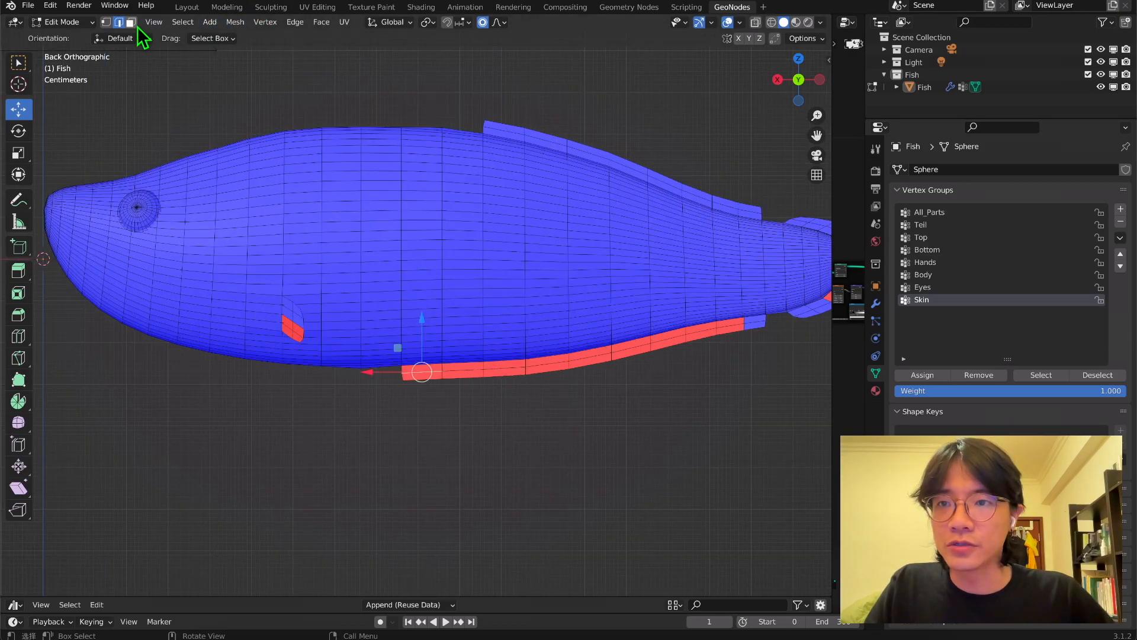
scroll(455, 362, up, 1)
click(429, 379)
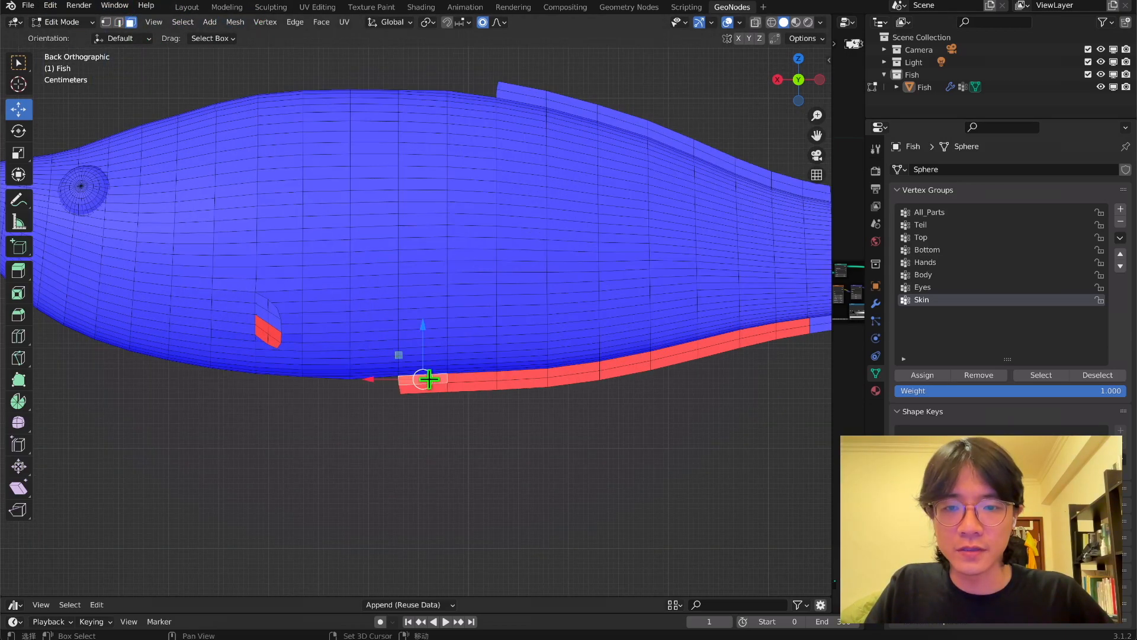
key(c)
mouse_move(432, 394)
mouse_down()
mouse_move(517, 394)
mouse_move(782, 334)
mouse_up()
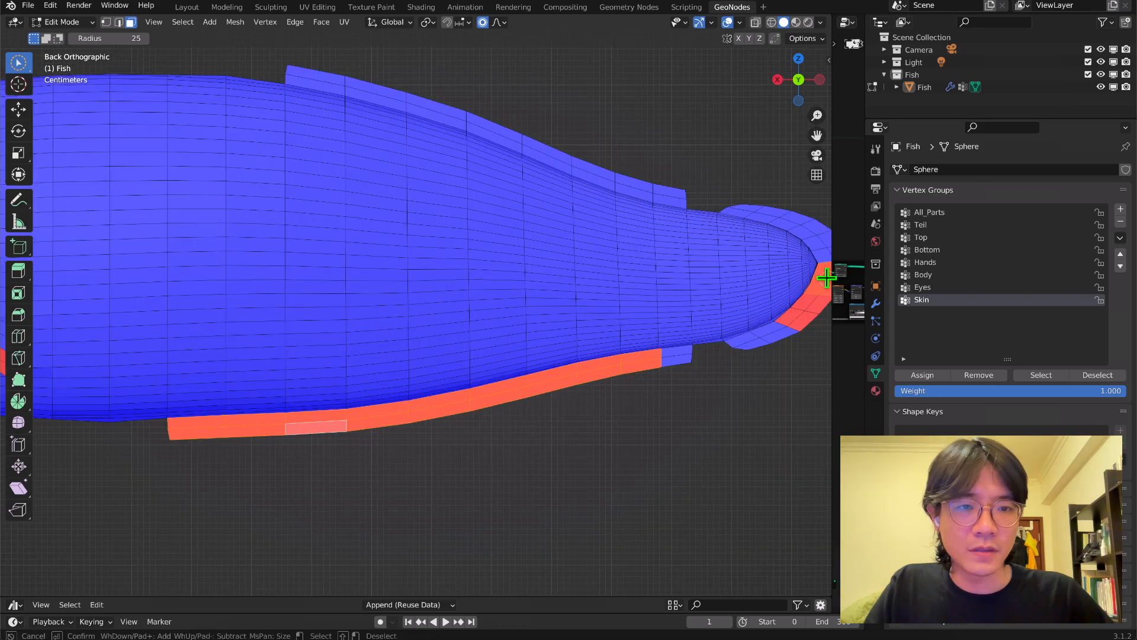
drag(825, 277, 813, 308)
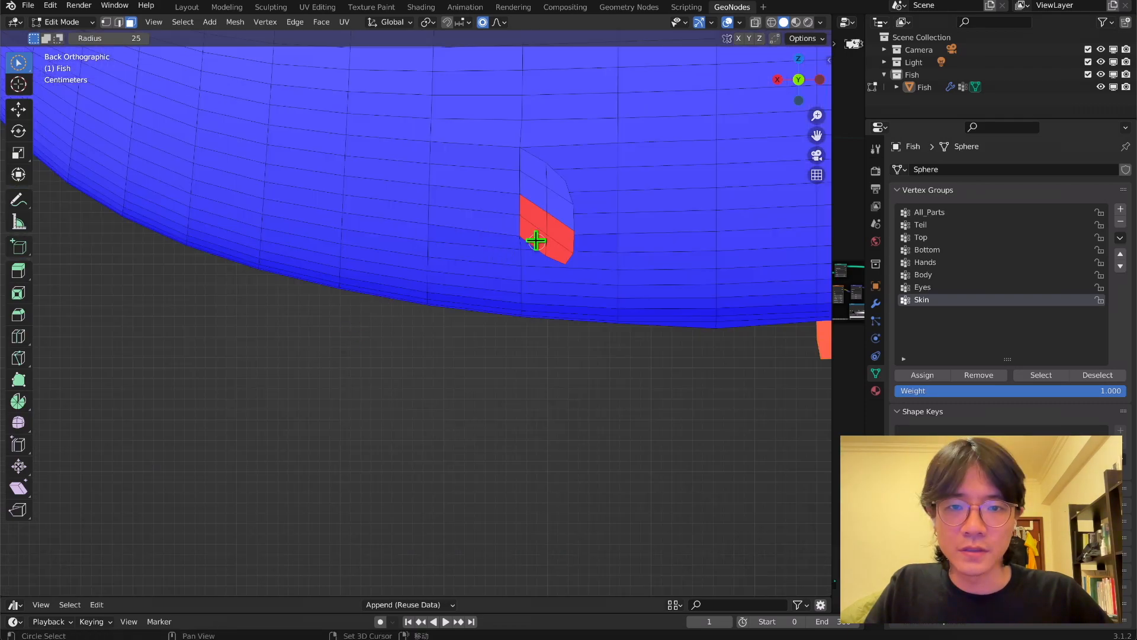
drag(538, 241, 545, 234)
scroll(518, 307, down, 4)
drag(813, 140, 632, 195)
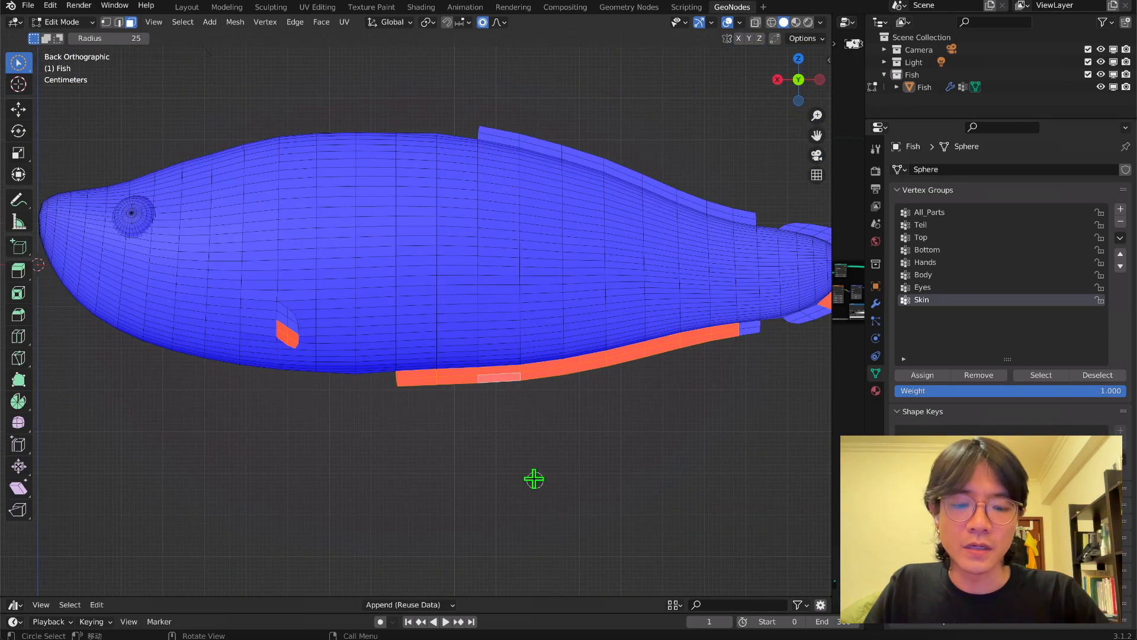
key(alt+n)
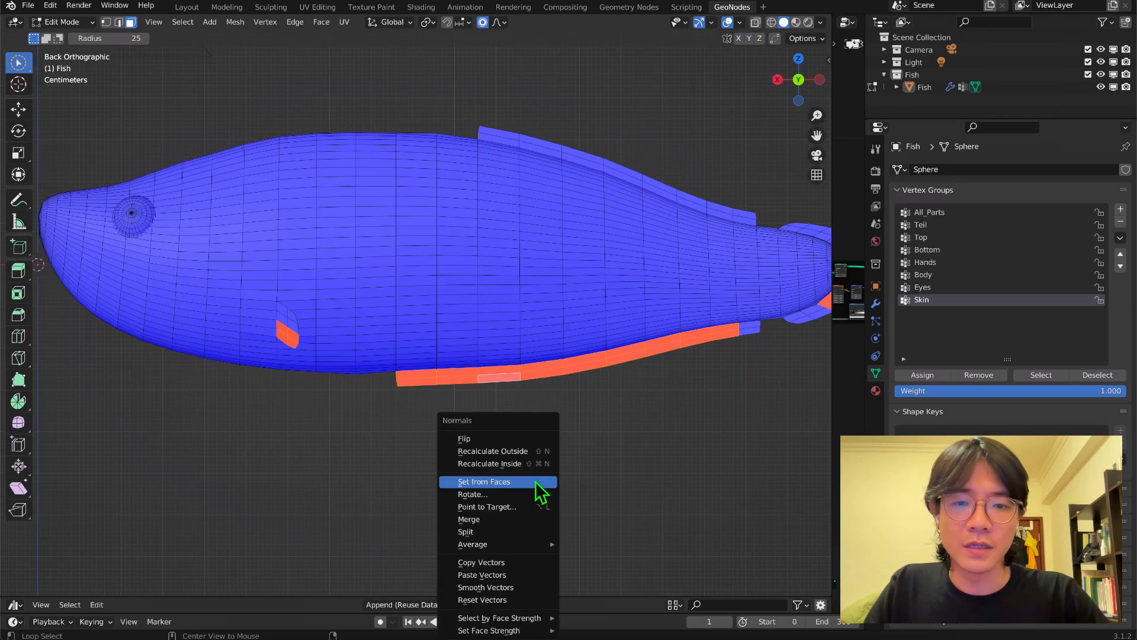
click(518, 444)
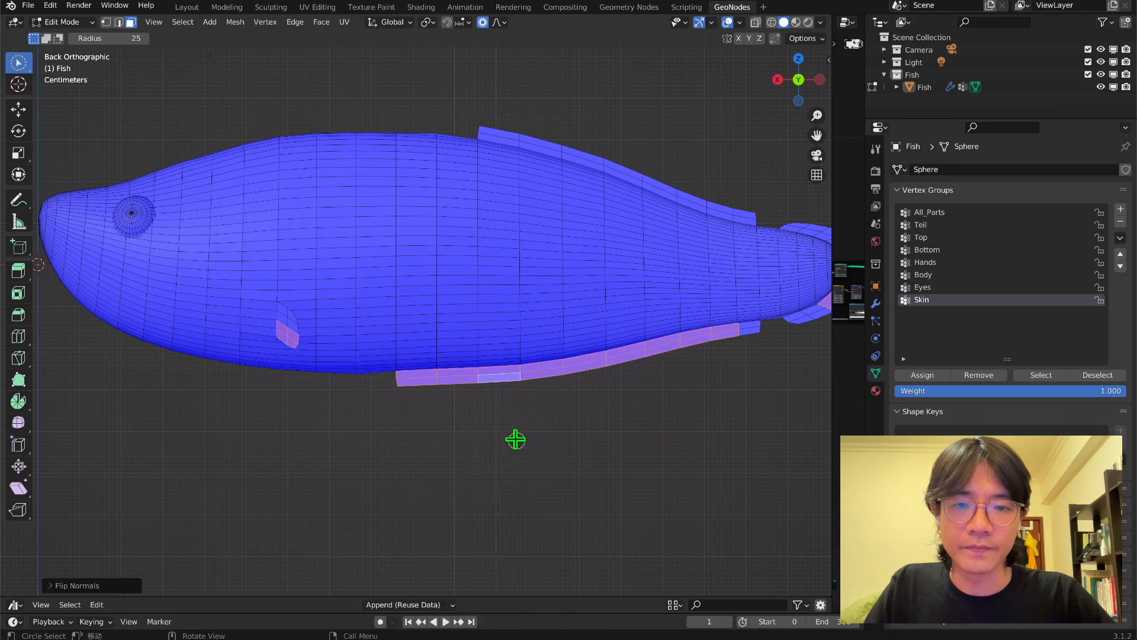
middle_drag(516, 439, 745, 79)
click(803, 81)
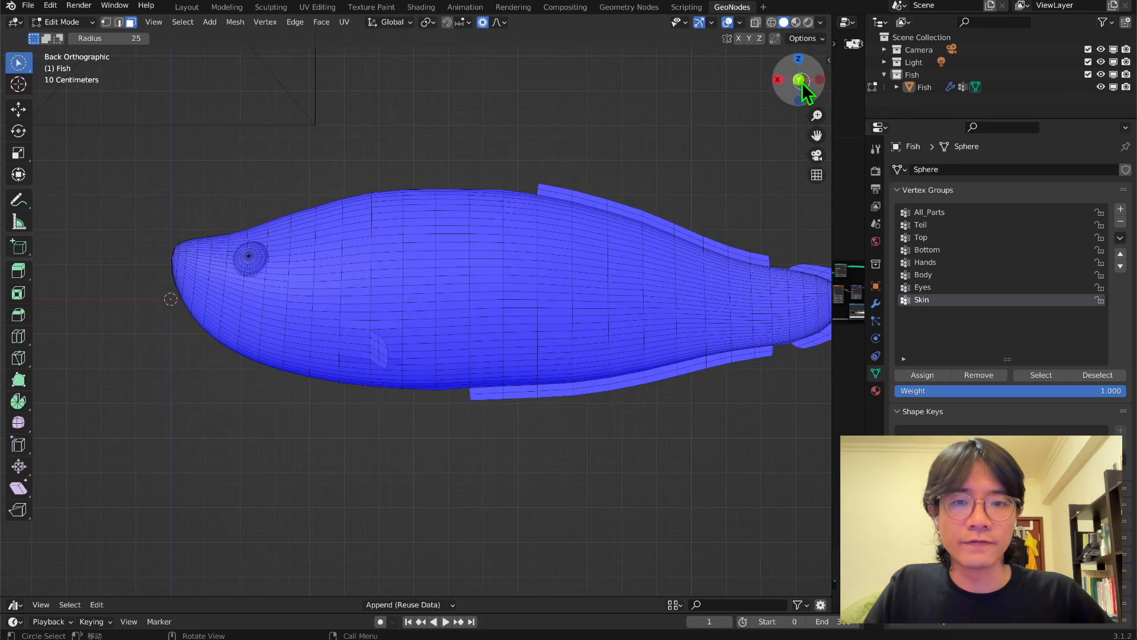
Select the remaining red faces on the opposite side fin and flip their normals.
click(816, 77)
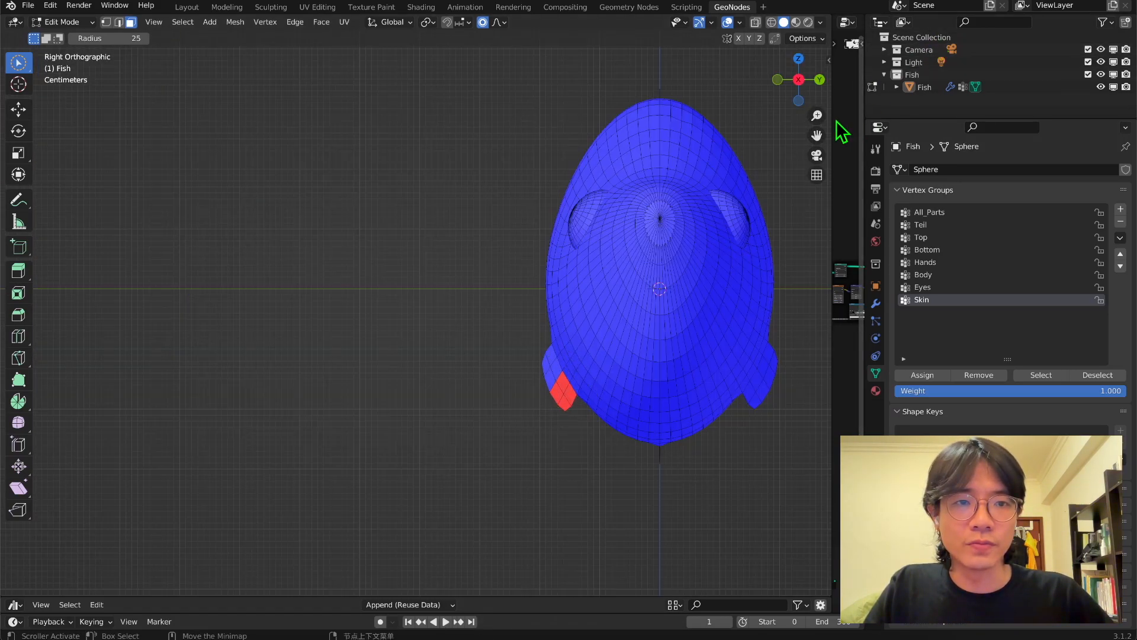
shift+middle_drag(556, 355, 451, 343)
scroll(459, 368, up, 2)
middle_drag(478, 381, 545, 398)
key(alt+n)
click(419, 424)
Examine the fish's face orientation from the front, right and back views.
key(KP_1)
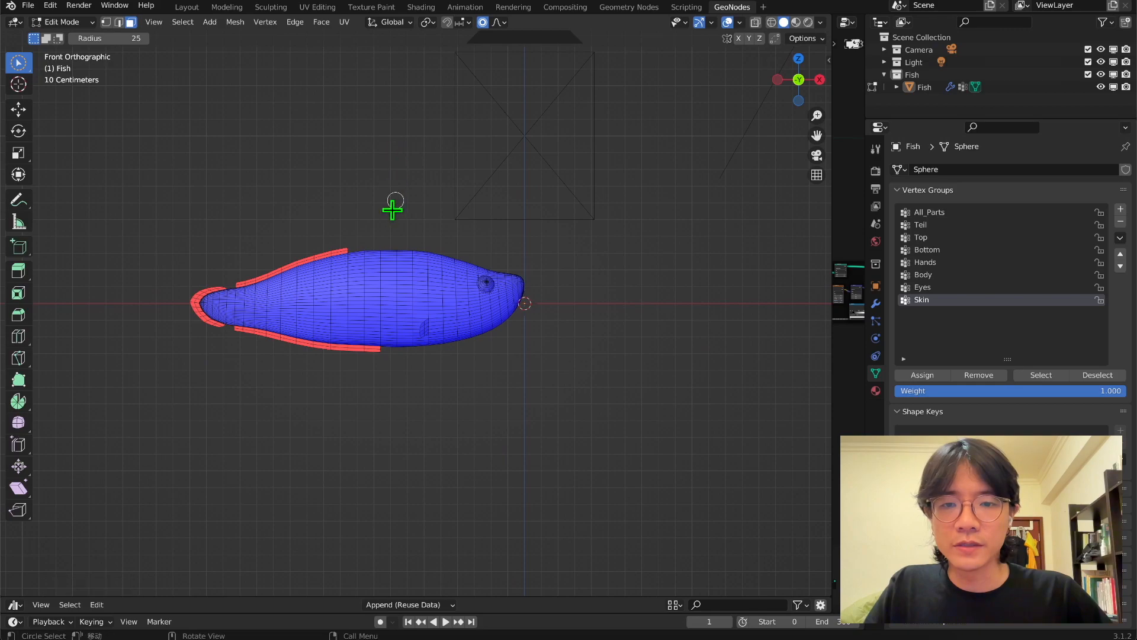
scroll(288, 208, up, 3)
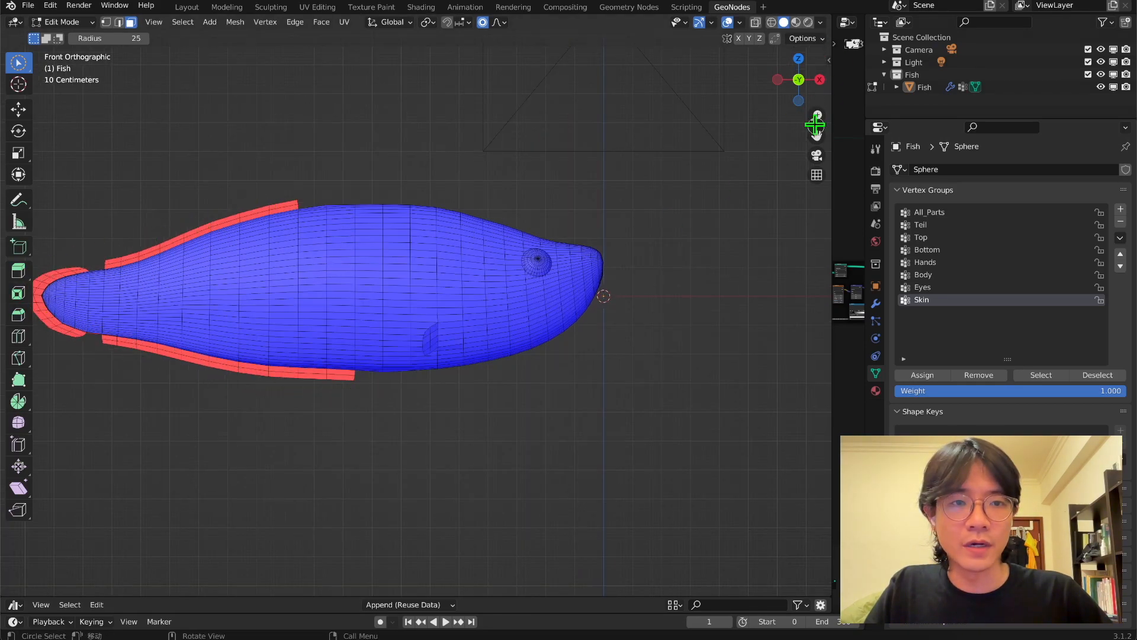
drag(817, 136, 224, 352)
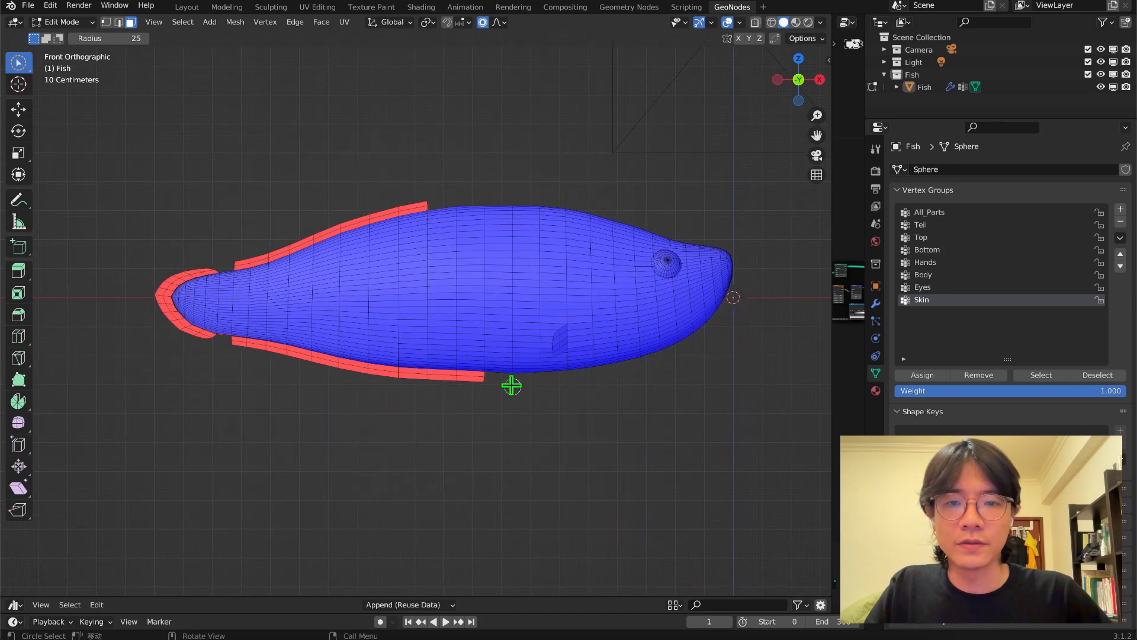
click(823, 83)
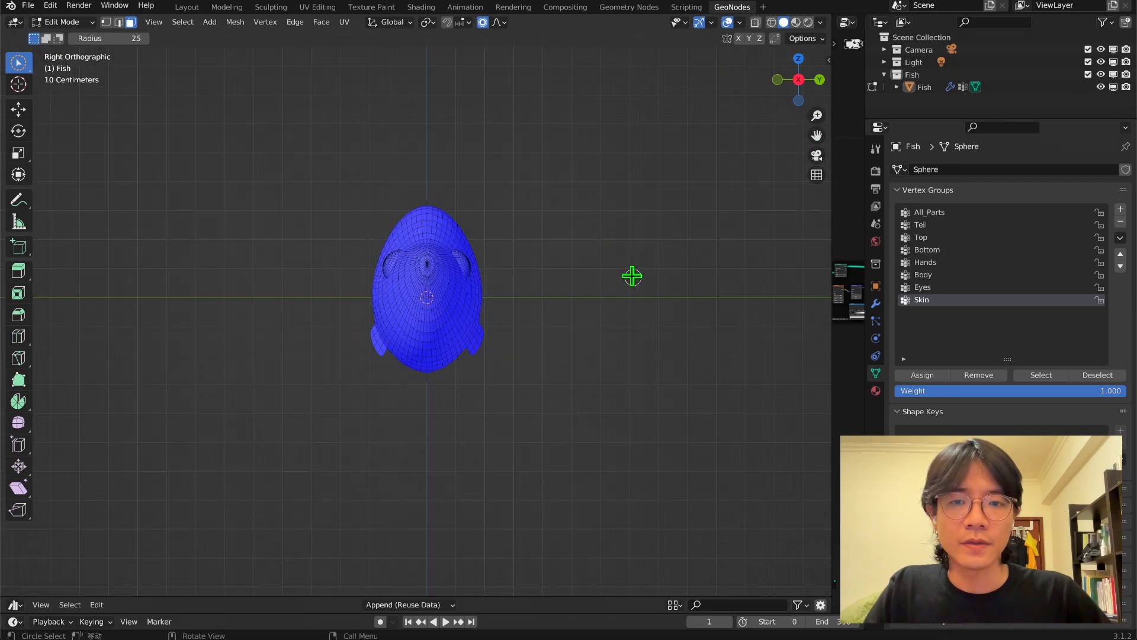
click(822, 79)
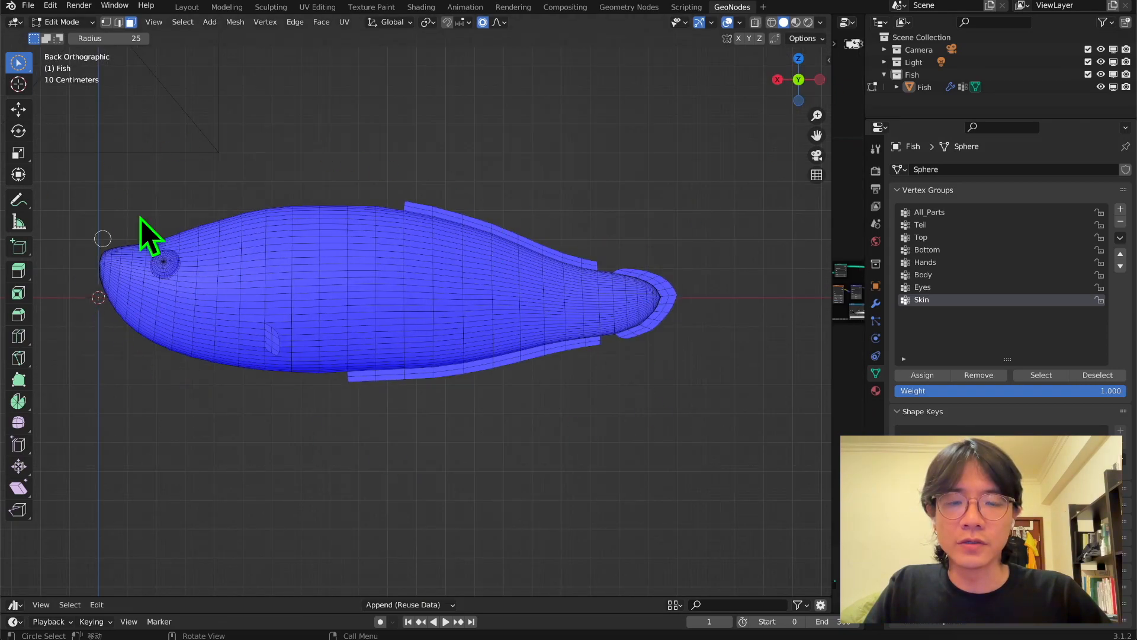
click(820, 79)
middle_drag(400, 377, 371, 261)
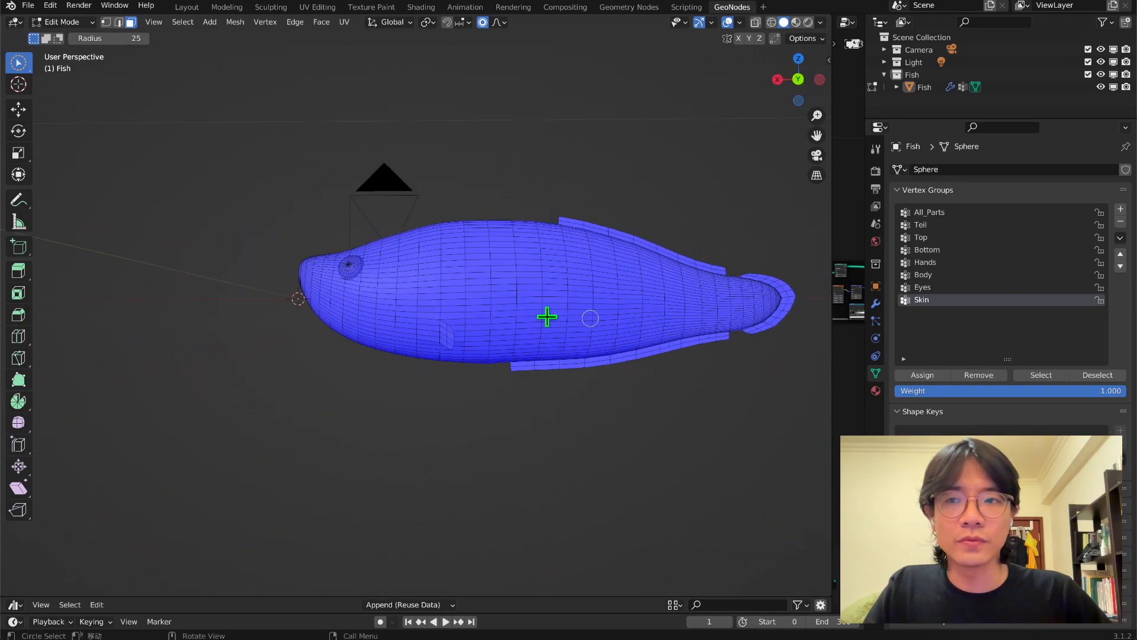
Return the fish to Object Mode and add a Solidify modifier to it.
click(56, 22)
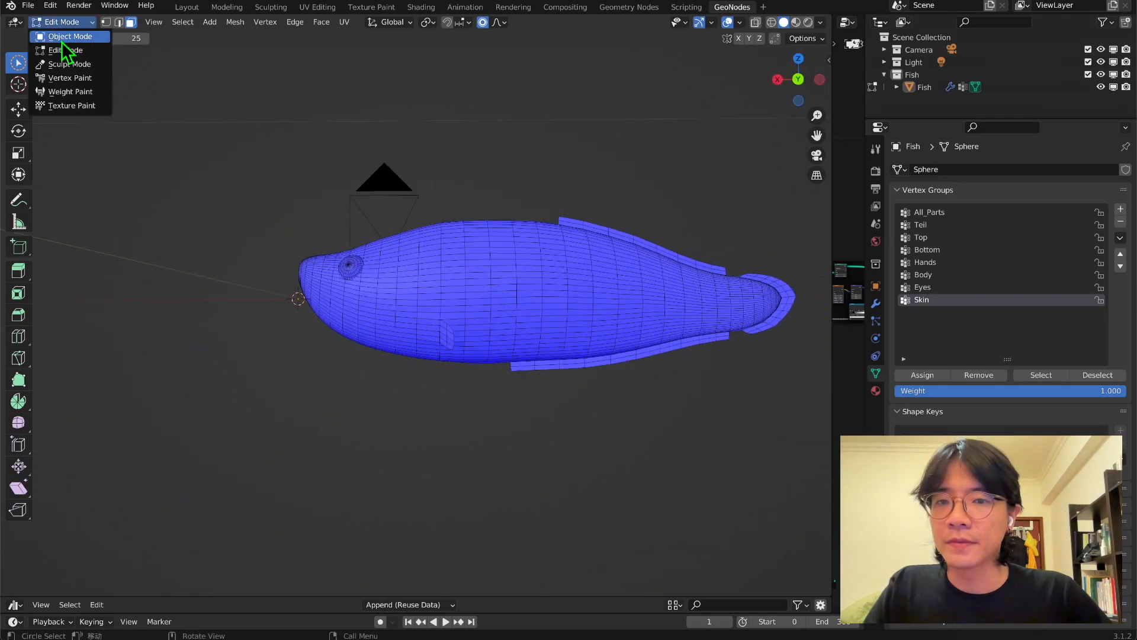
click(61, 39)
middle_drag(350, 228, 255, 263)
click(876, 304)
click(916, 169)
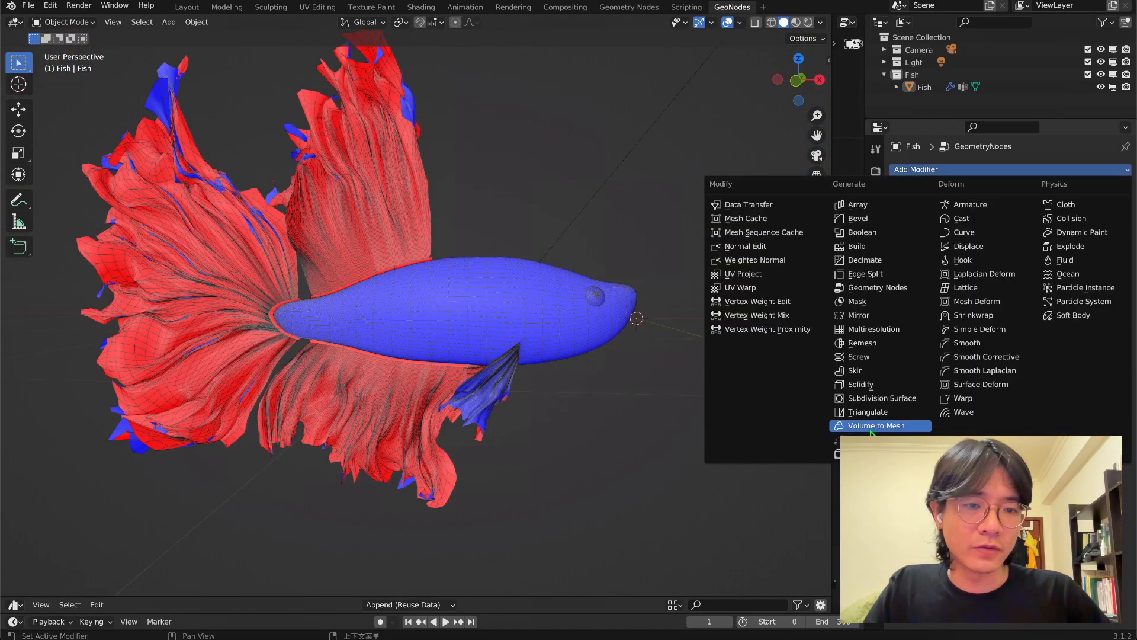
click(871, 409)
middle_drag(452, 287, 495, 219)
Set the Solidify modifier's thickness to 0.001 m and inspect the fins.
click(1019, 257)
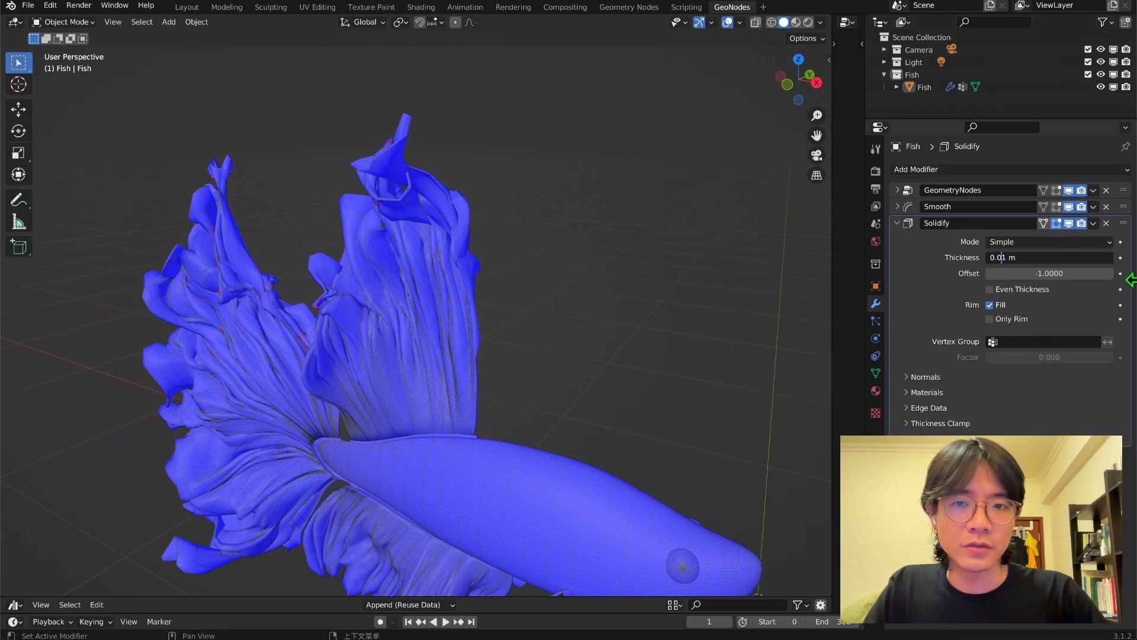
text(0)
key(Return)
middle_drag(391, 208, 366, 240)
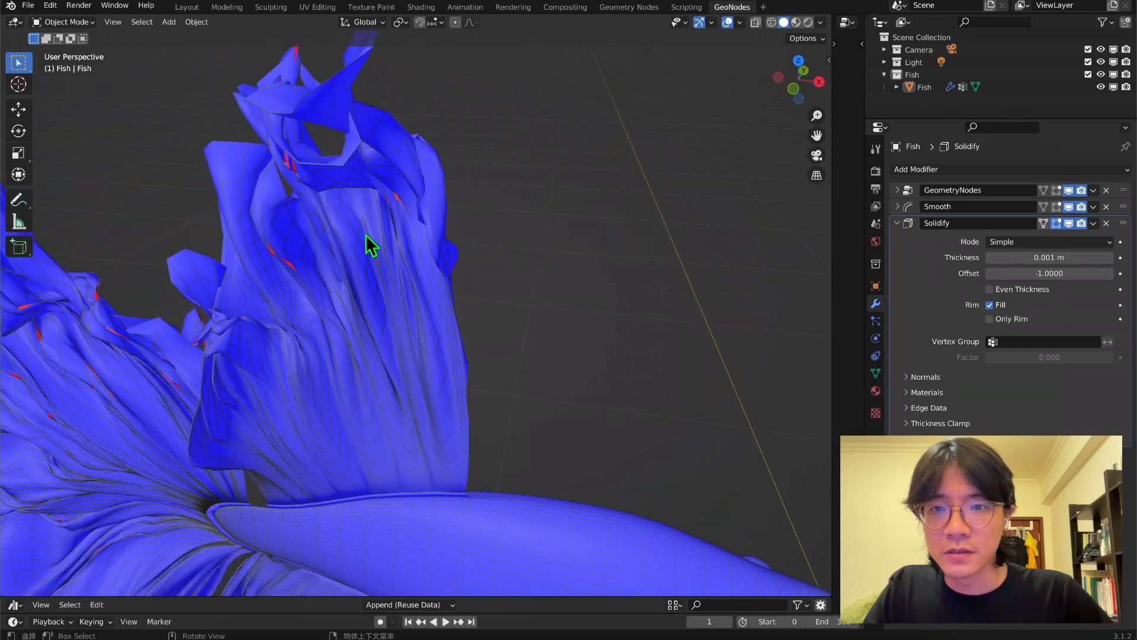
scroll(480, 293, down, 3)
Add a Group Input node in the empty area below the existing nodes of the Fish geometry node tree.
middle_drag(819, 155, 330, 305)
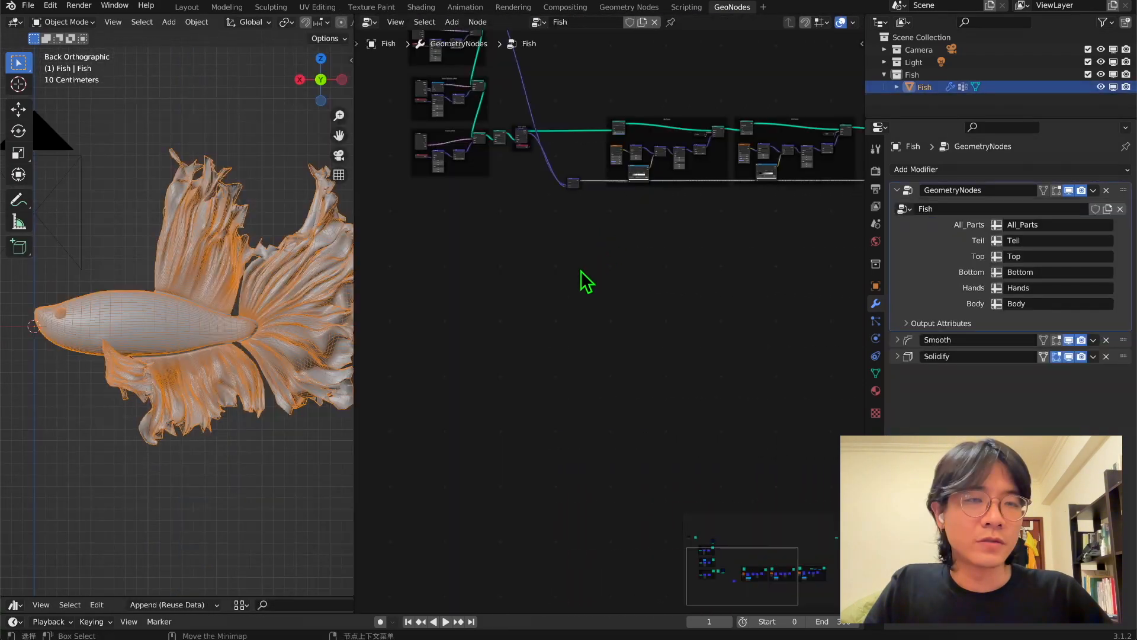
key(shift+a)
click(538, 280)
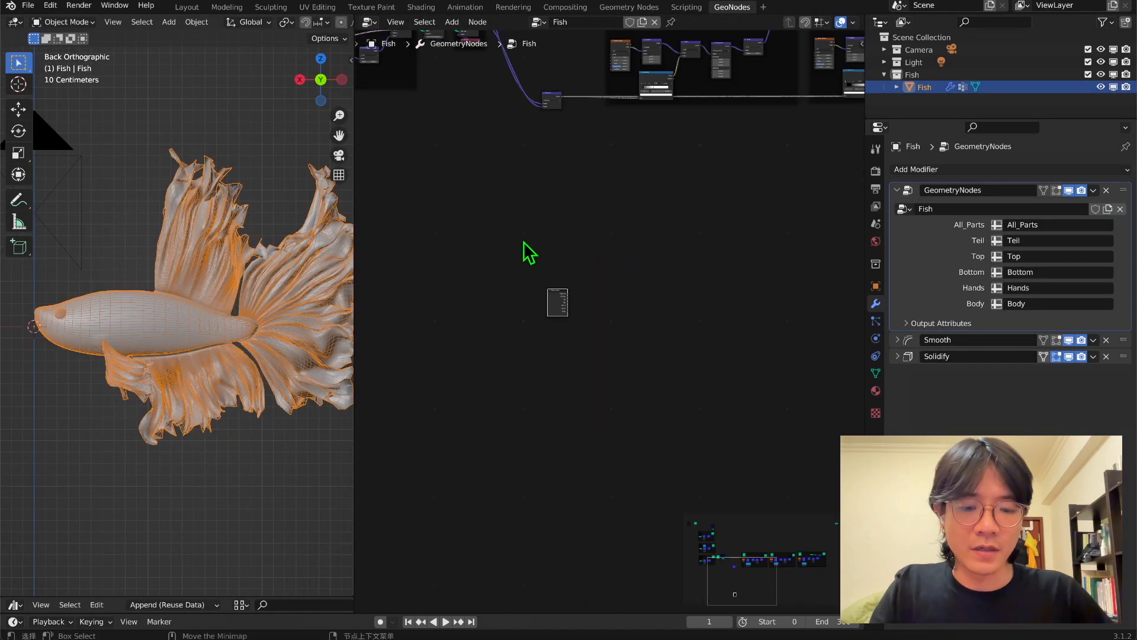
scroll(544, 245, down, 2)
Add a group input named Skin below Body and assign the Skin vertex group to it in the GeometryNodes modifier.
key(n)
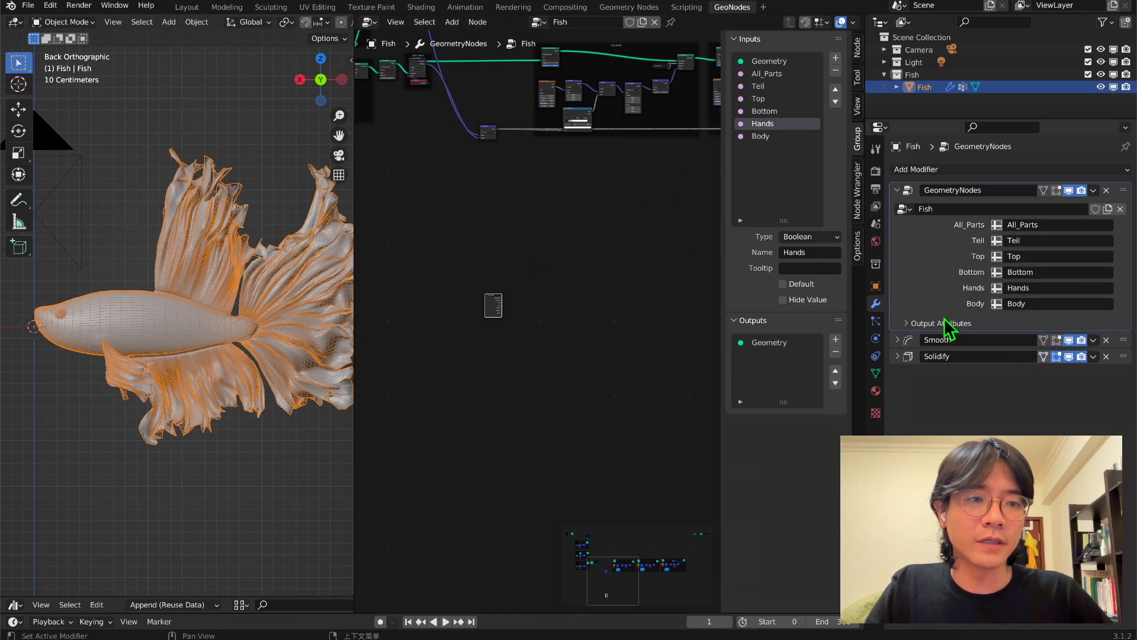
click(836, 58)
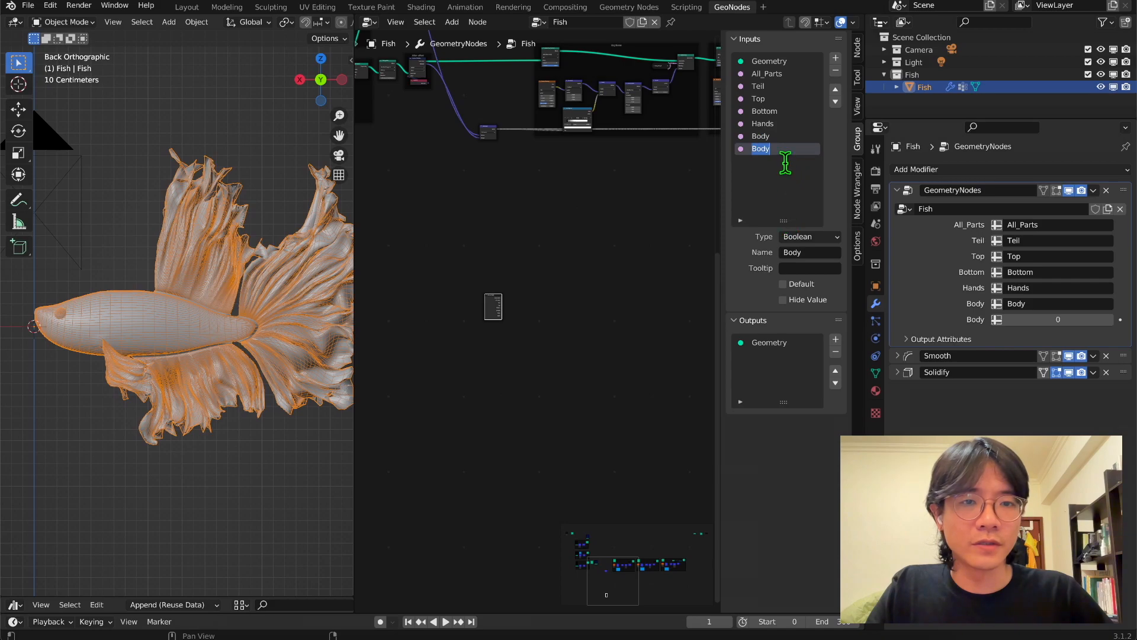
text(Skin)
key(Return)
click(1042, 319)
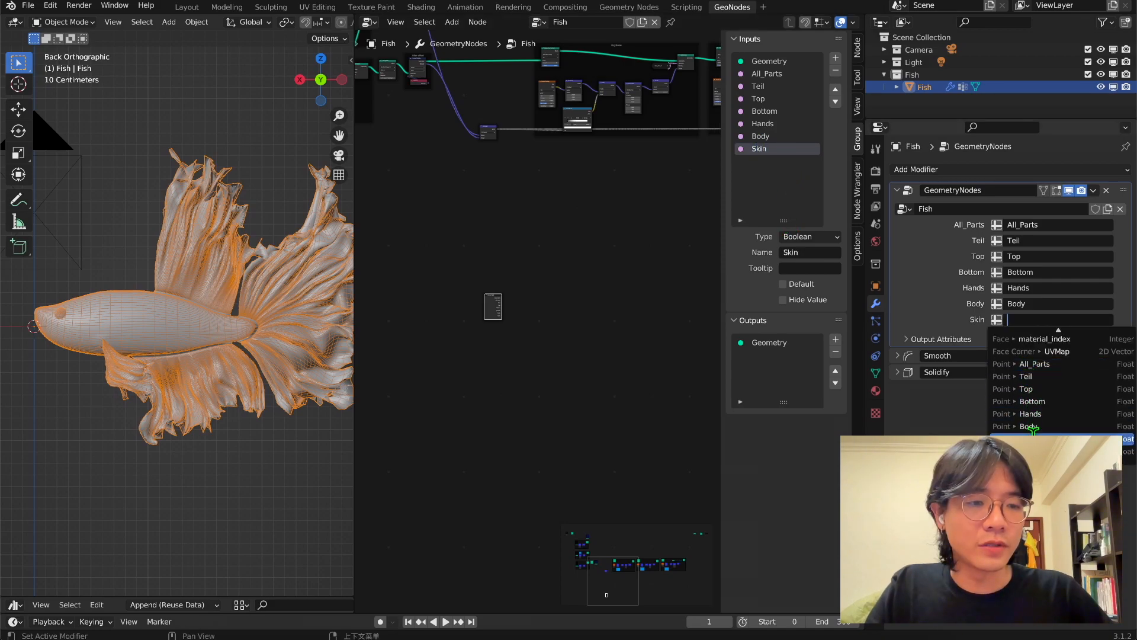
click(1032, 451)
scroll(503, 323, up, 8)
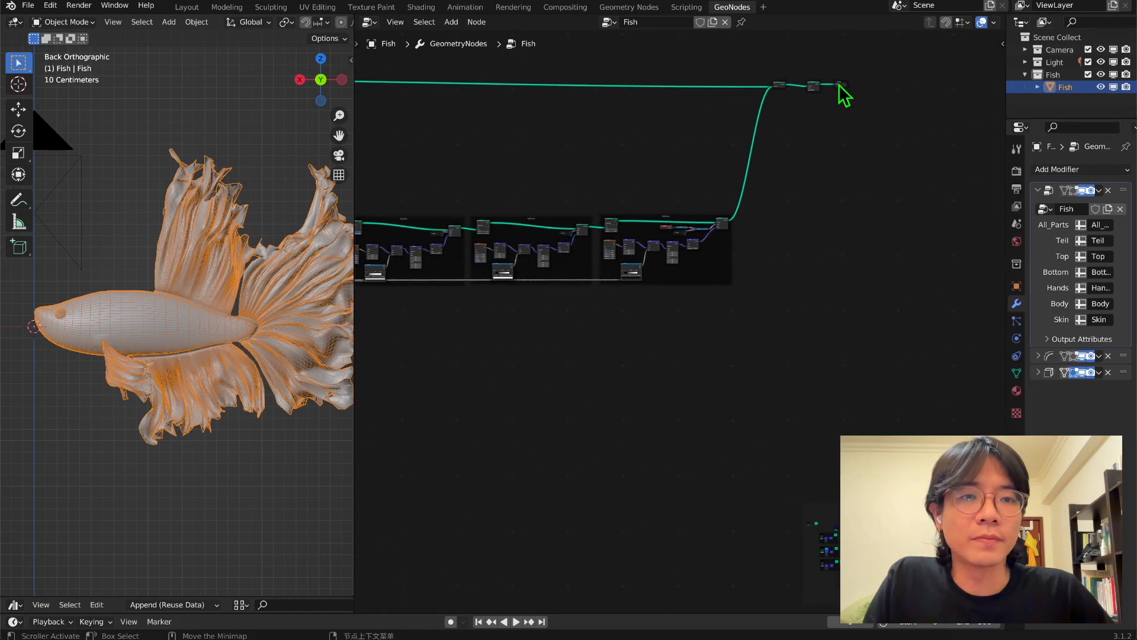
Connect the new Group Input's Geometry directly to a Group Output node and widen the 3D viewport.
drag(840, 84, 780, 309)
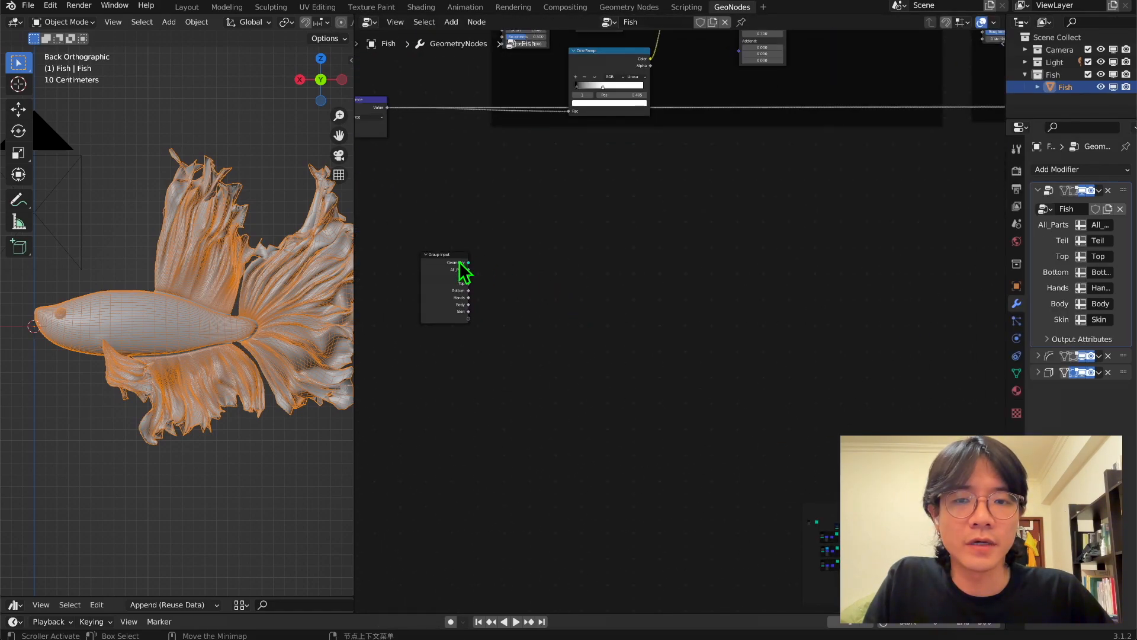
drag(468, 263, 792, 332)
scroll(548, 302, down, 3)
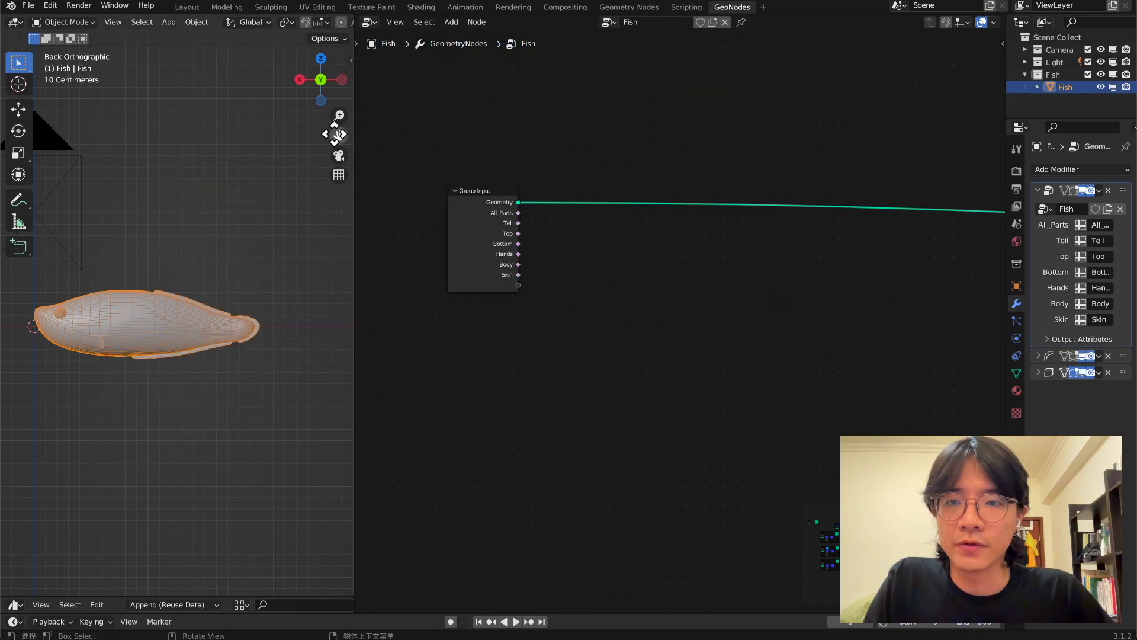
drag(334, 134, 391, 125)
scroll(213, 259, up, 3)
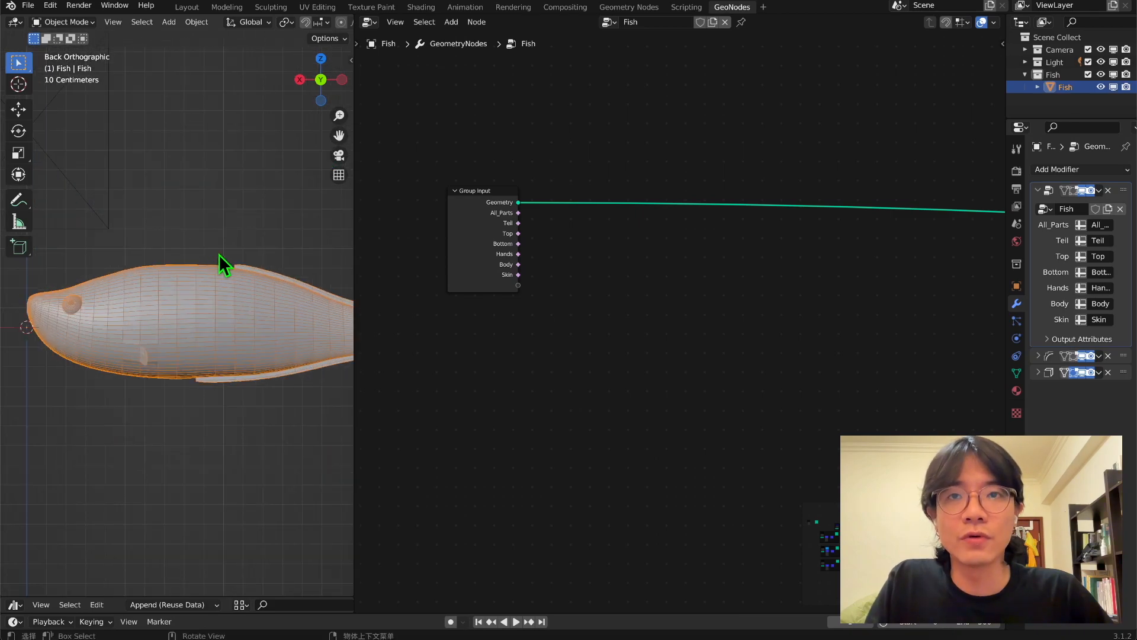
drag(354, 236, 536, 234)
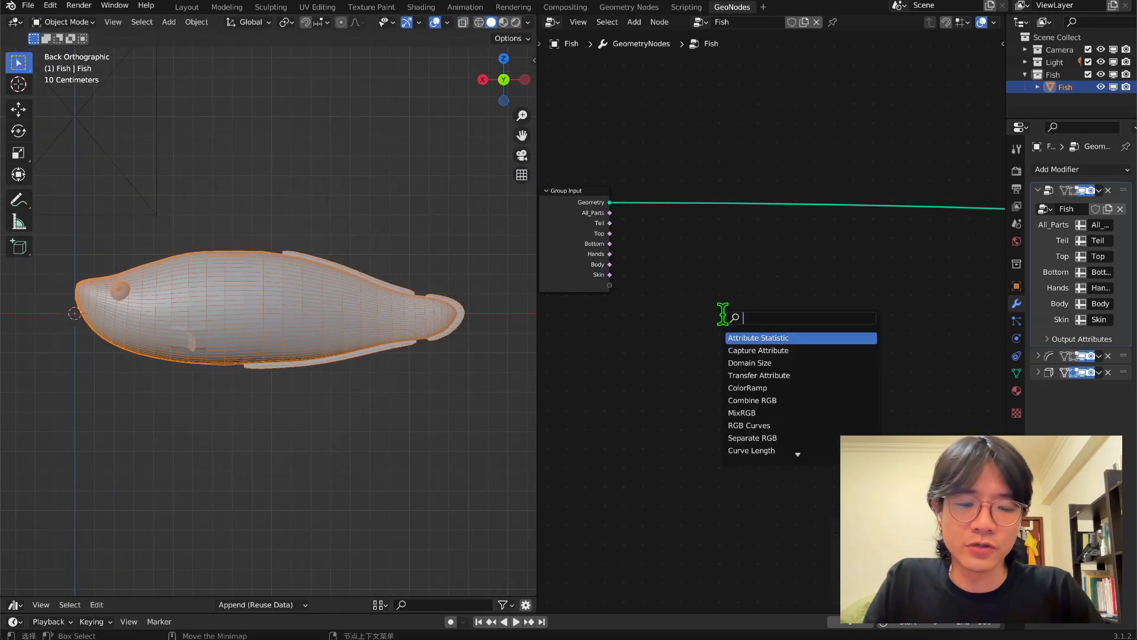
Insert a Separate Geometry node after the new Group Input and connect Skin to its Selection.
text(s g)
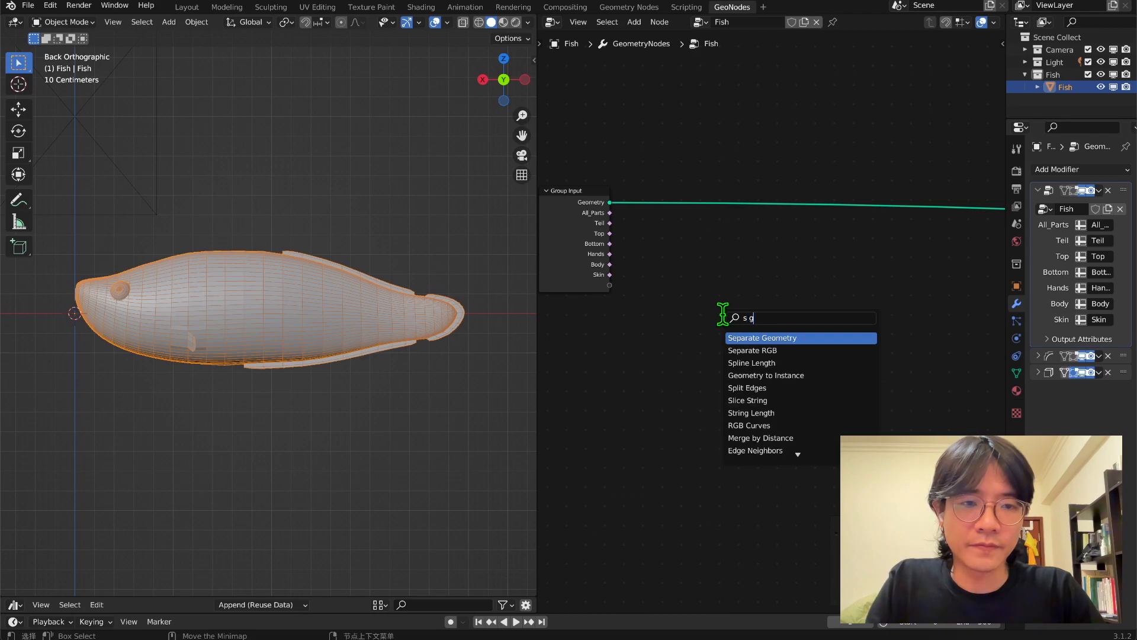
key(Return)
click(701, 191)
drag(610, 275, 702, 254)
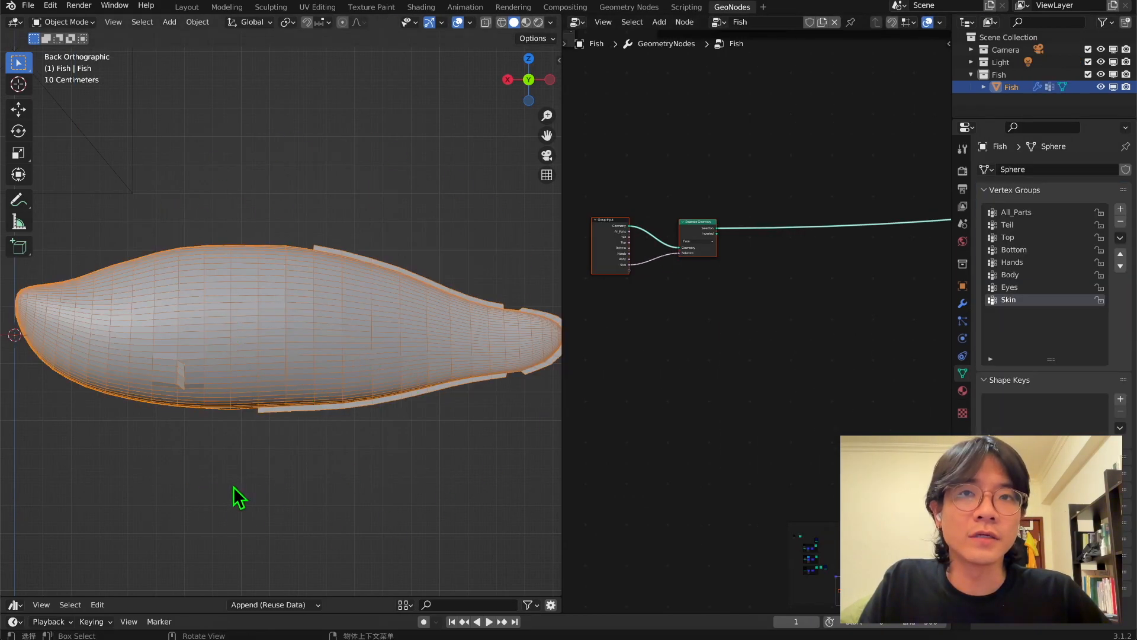
middle_drag(248, 291, 240, 414)
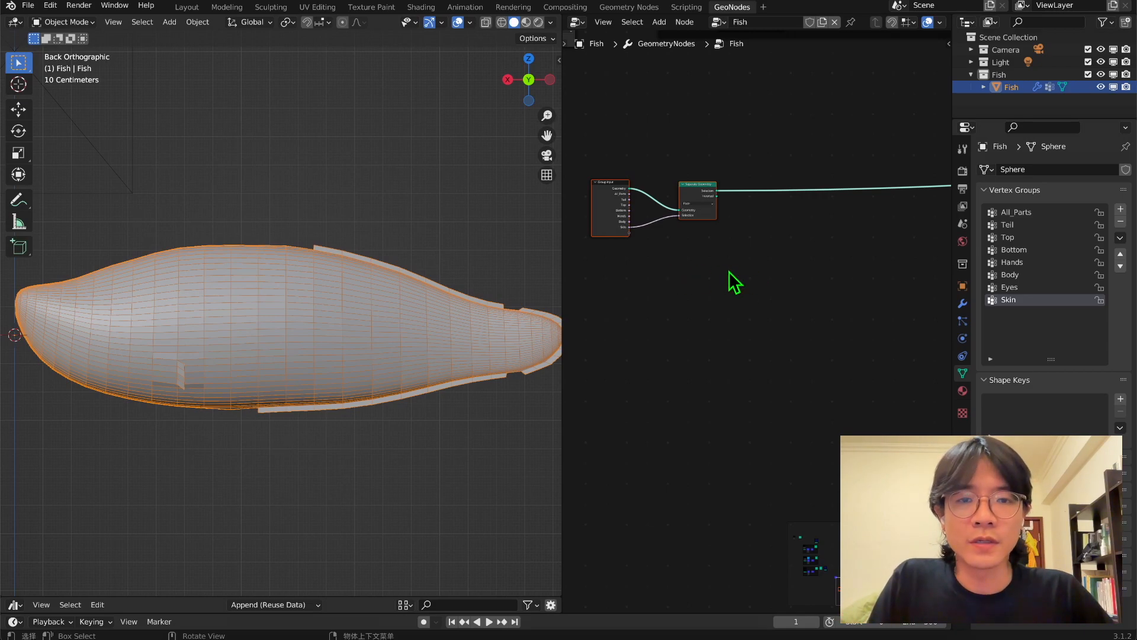
Insert a Triangulate node between Separate Geometry and the Group Output and inspect the triangulated body.
click(712, 273)
key(shift+a)
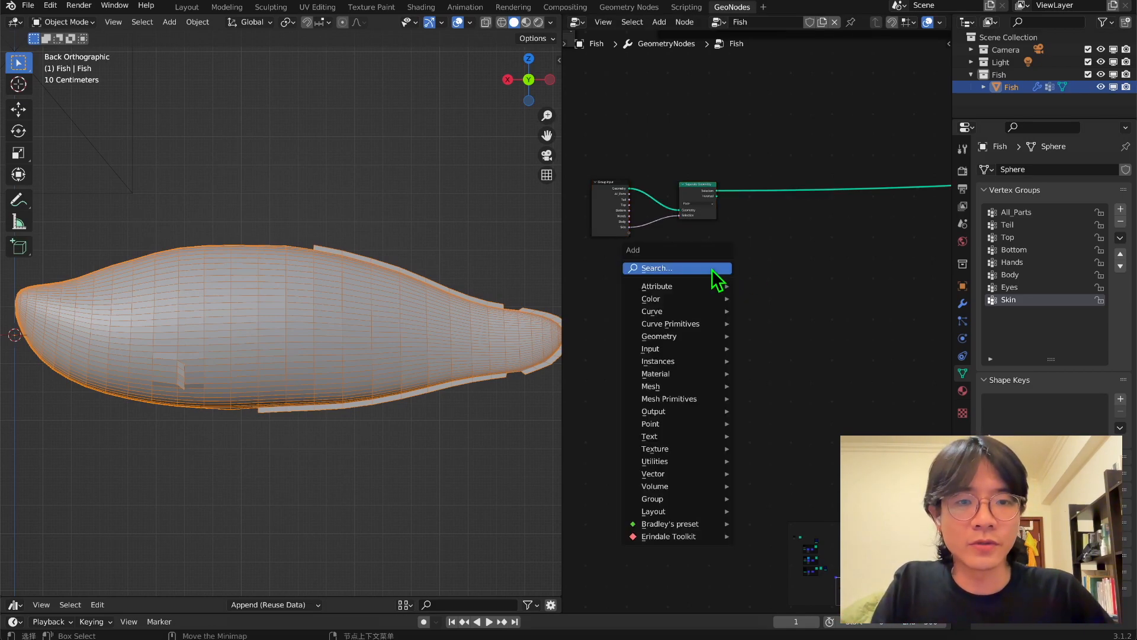
click(715, 278)
text(t)
key(Down)
key(Down)
key(Down)
key(Down)
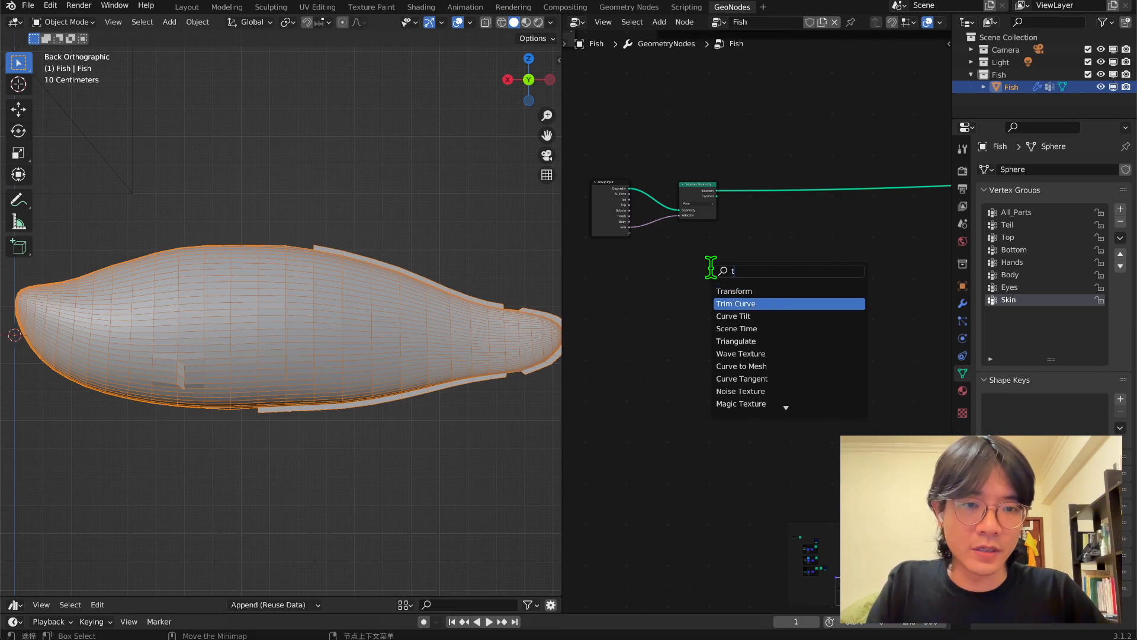
key(Return)
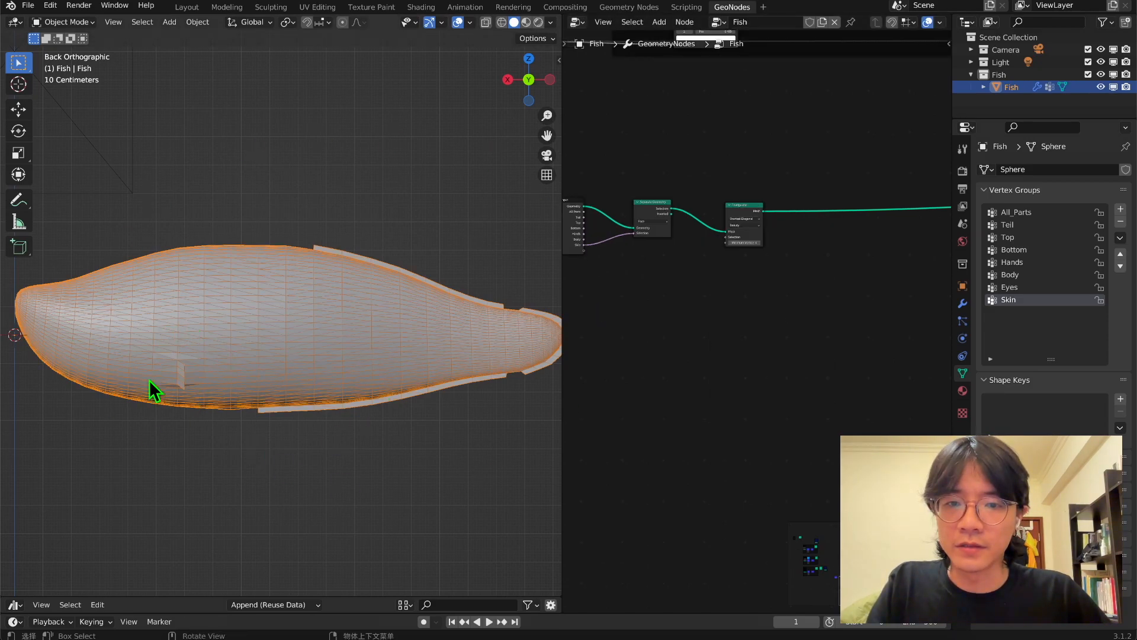
scroll(256, 237, up, 3)
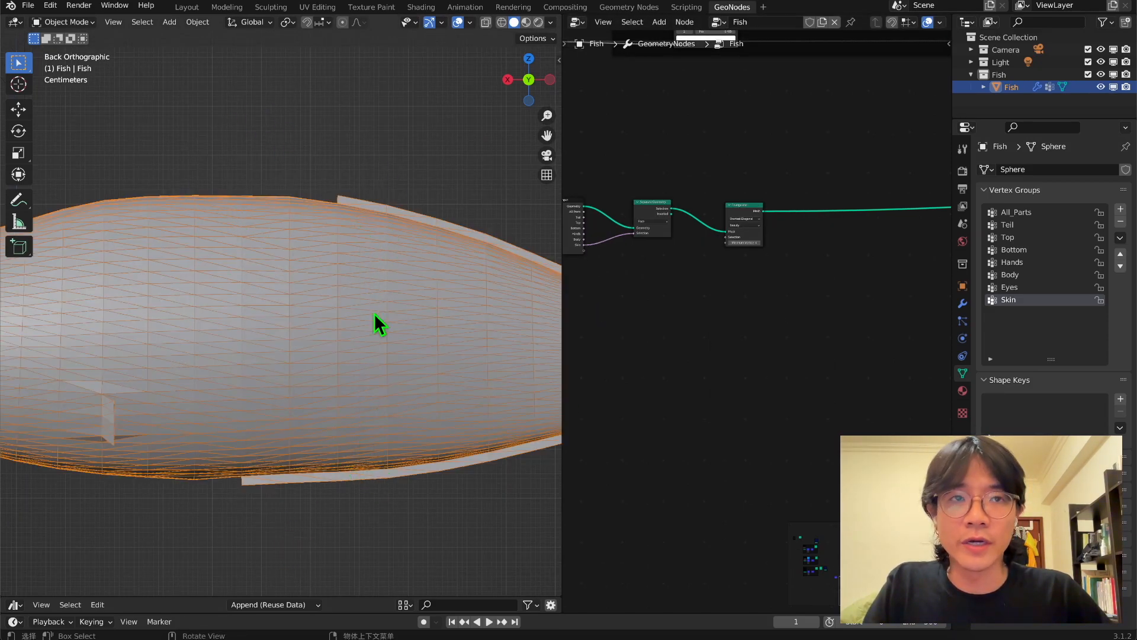
Insert a Dual Mesh node after Triangulate and enable its Keep Boundaries option.
key(shift+a)
click(702, 317)
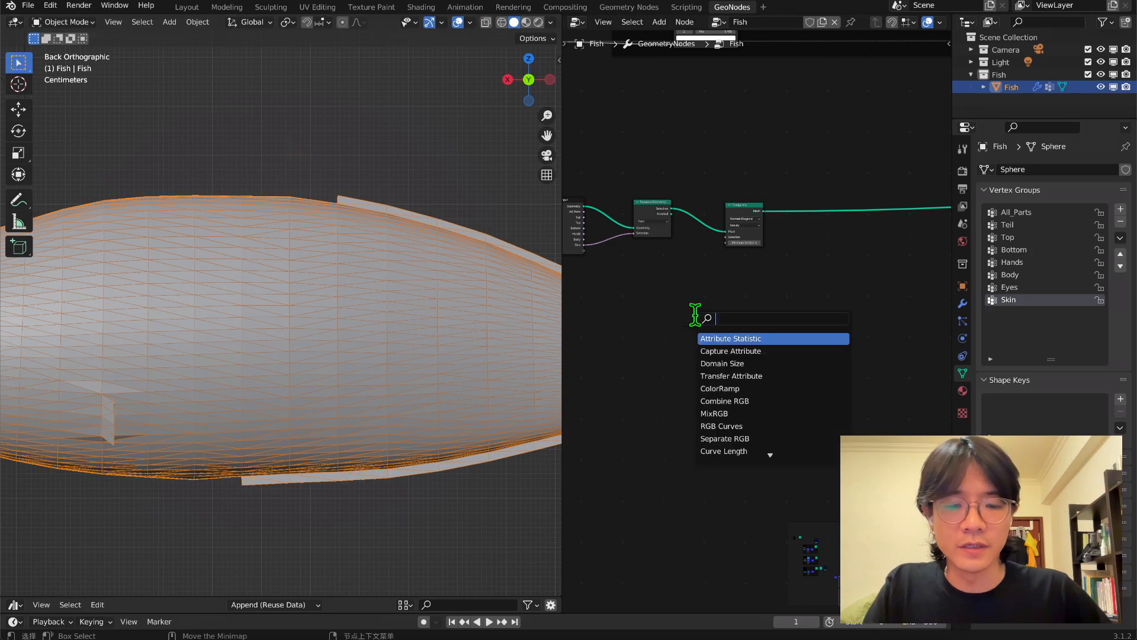
text(dual)
key(Return)
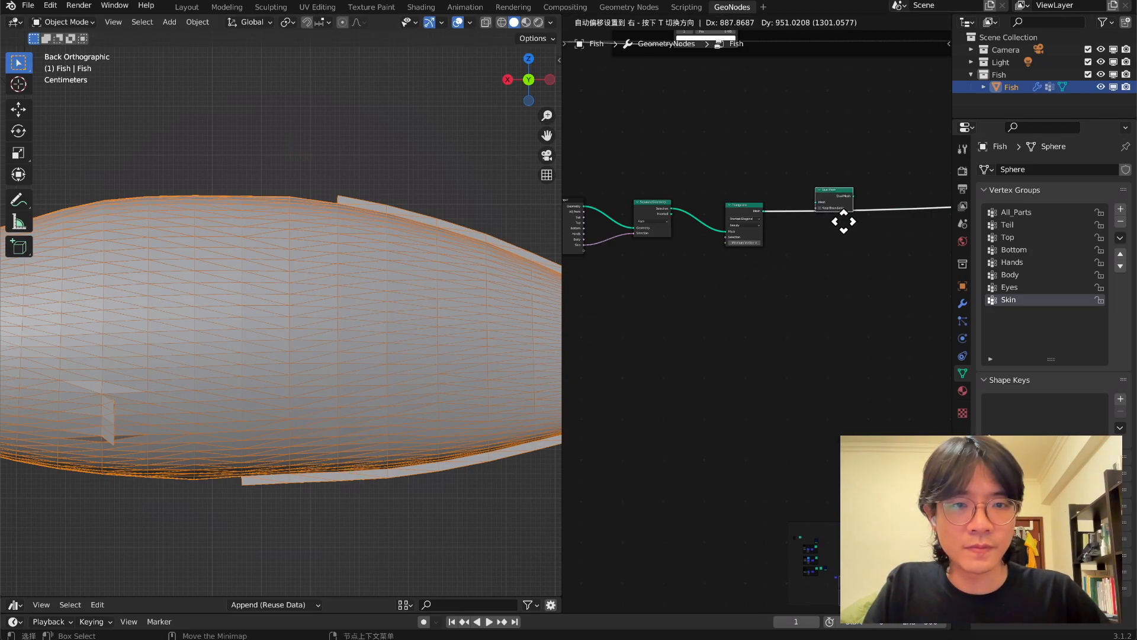
click(837, 240)
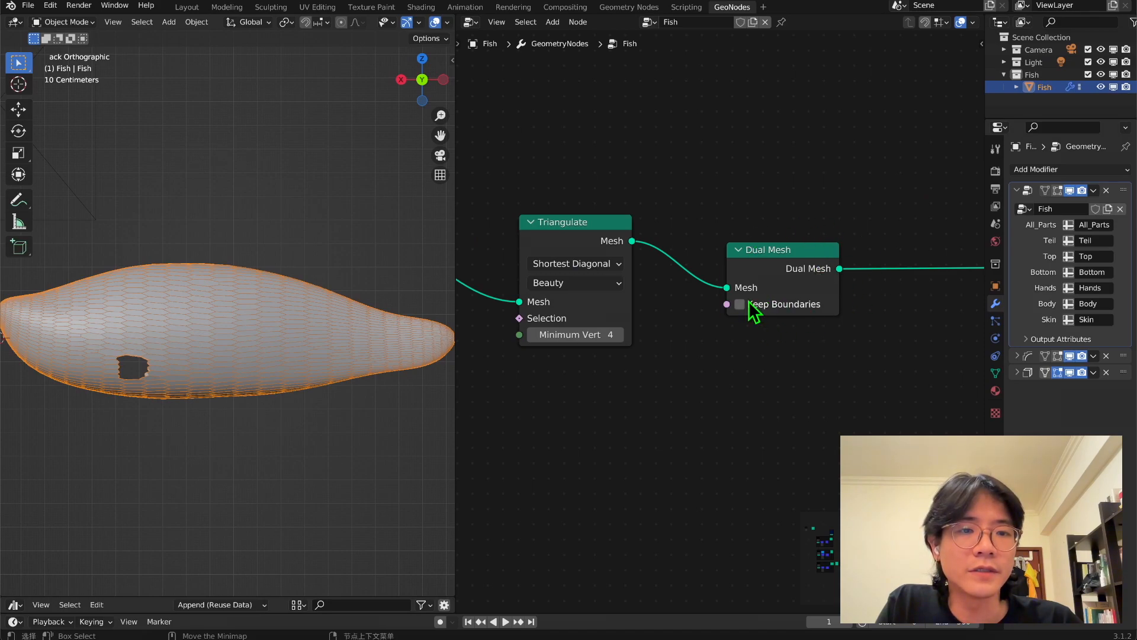
click(740, 304)
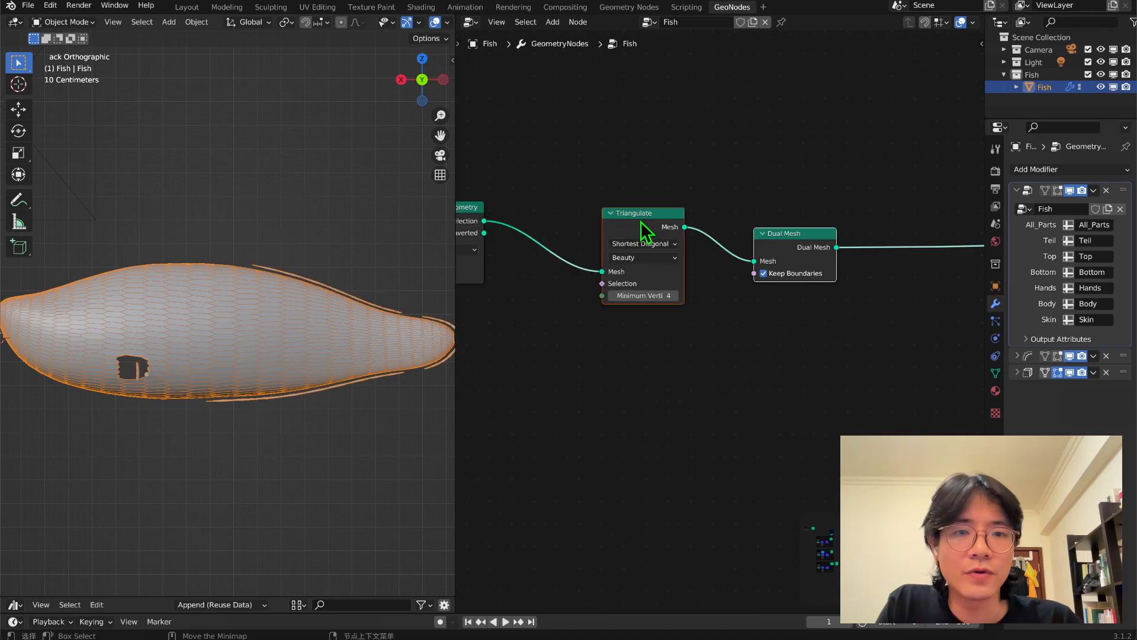
Reposition the Triangulate and Dual Mesh nodes and bring the Group Output closer to Dual Mesh.
drag(639, 222, 635, 154)
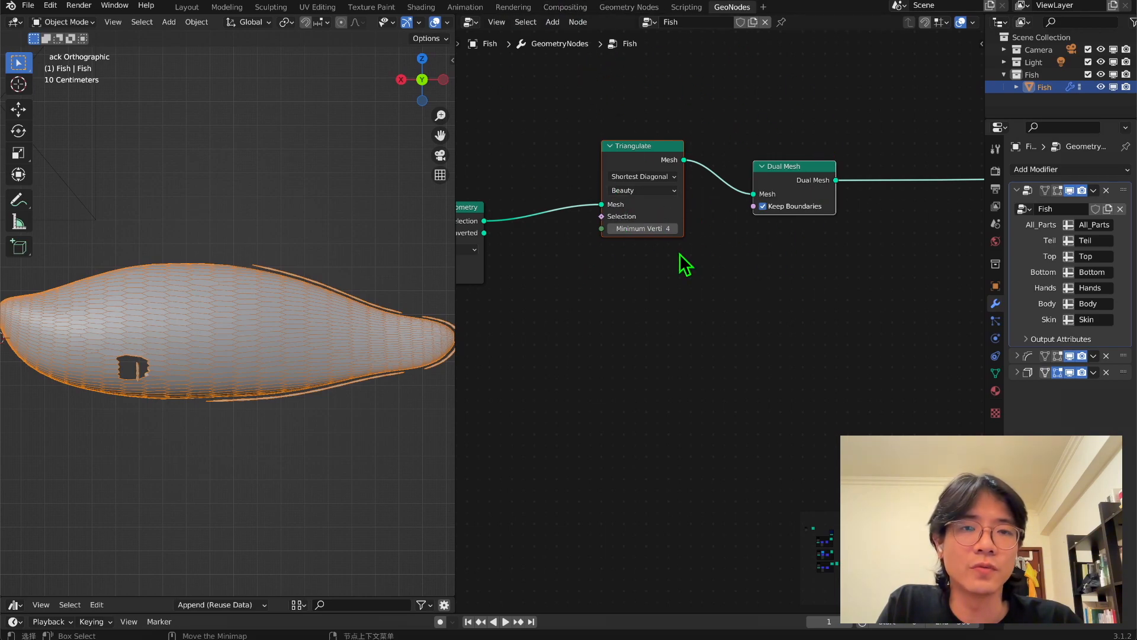
drag(649, 168, 648, 196)
scroll(868, 263, down, 15)
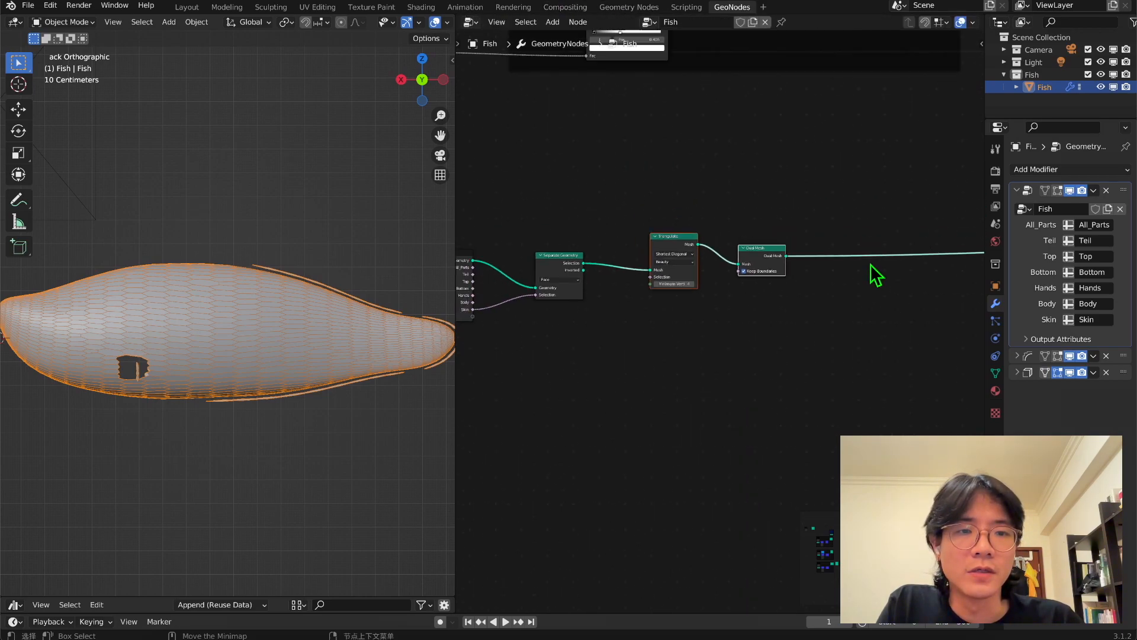
middle_drag(880, 266, 527, 283)
drag(886, 286, 684, 317)
scroll(637, 357, up, 3)
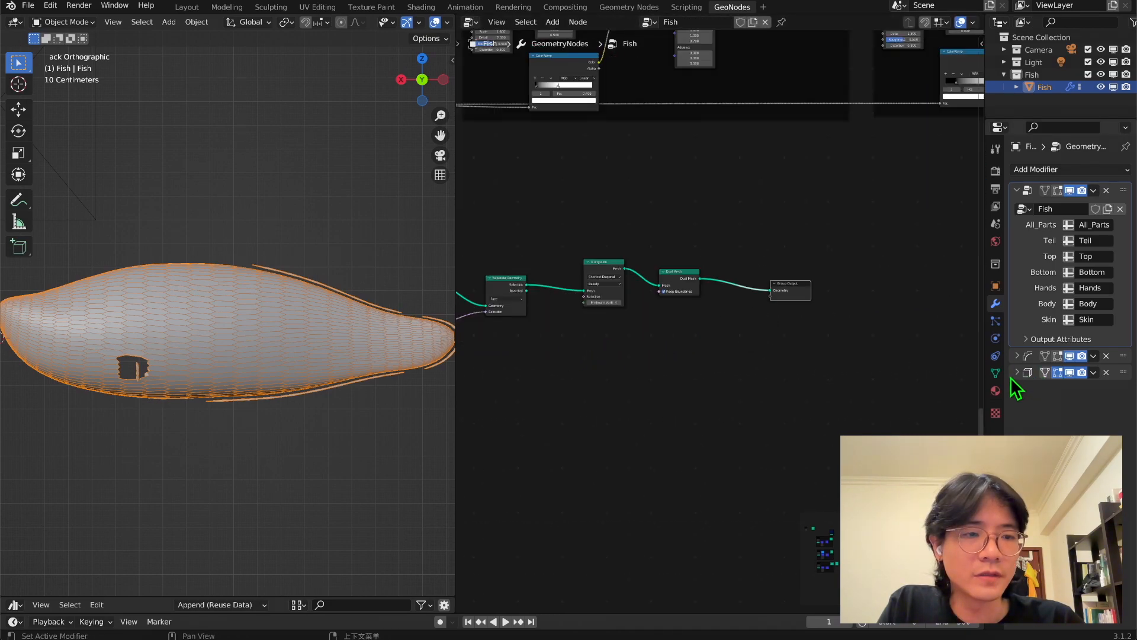
Expand the Solidify modifier and turn off its viewport display.
click(1018, 373)
click(1070, 373)
scroll(538, 326, up, 5)
Duplicate the Triangulate and Dual Mesh pair below and wire the copy between the first Dual Mesh and the Group Output.
middle_drag(588, 308, 695, 373)
scroll(690, 362, up, 5)
drag(617, 237, 853, 455)
scroll(804, 436, down, 2)
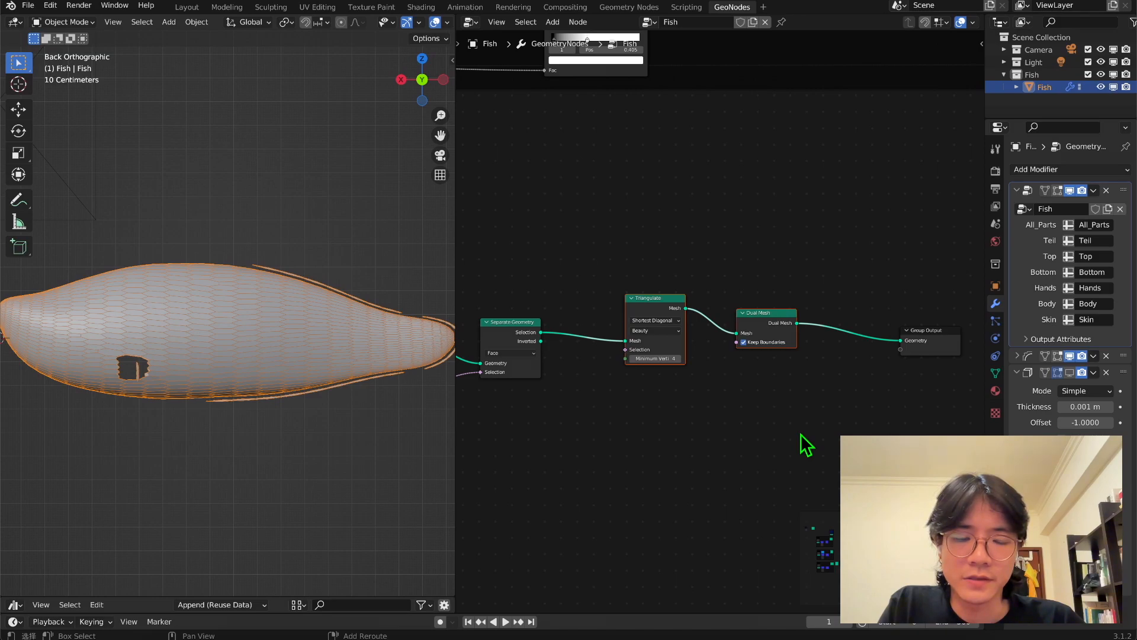
key(shift+d)
click(808, 520)
drag(797, 323, 636, 431)
drag(809, 413, 900, 340)
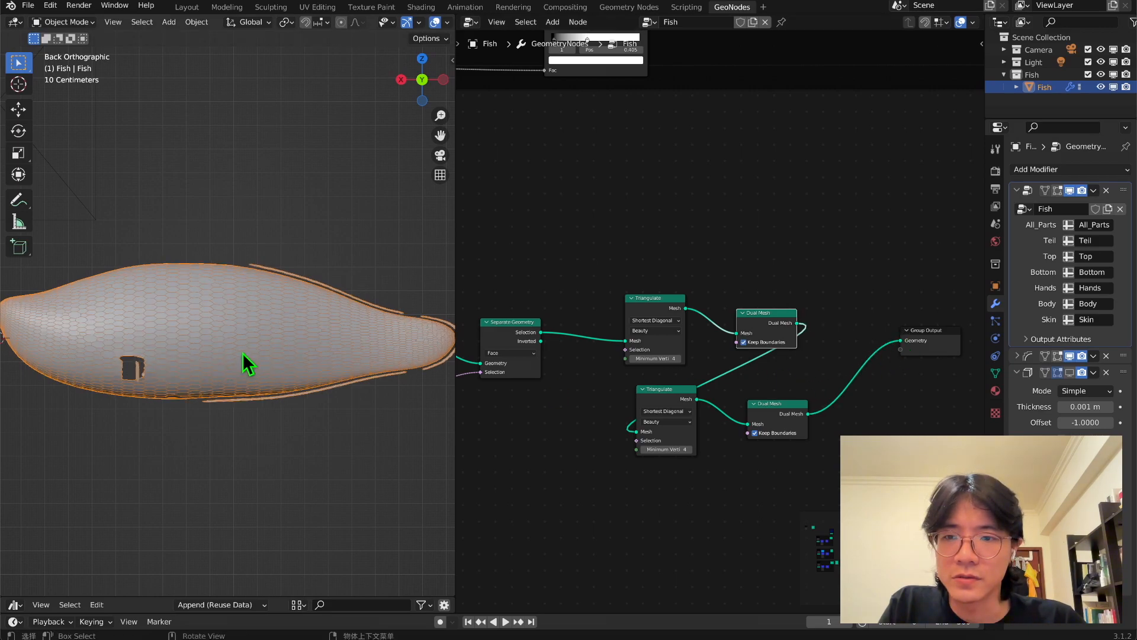
Add a third Triangulate and Dual Mesh pair by duplication, chaining it between the second Dual Mesh and the Group Output.
middle_drag(691, 435, 669, 347)
drag(791, 421, 616, 298)
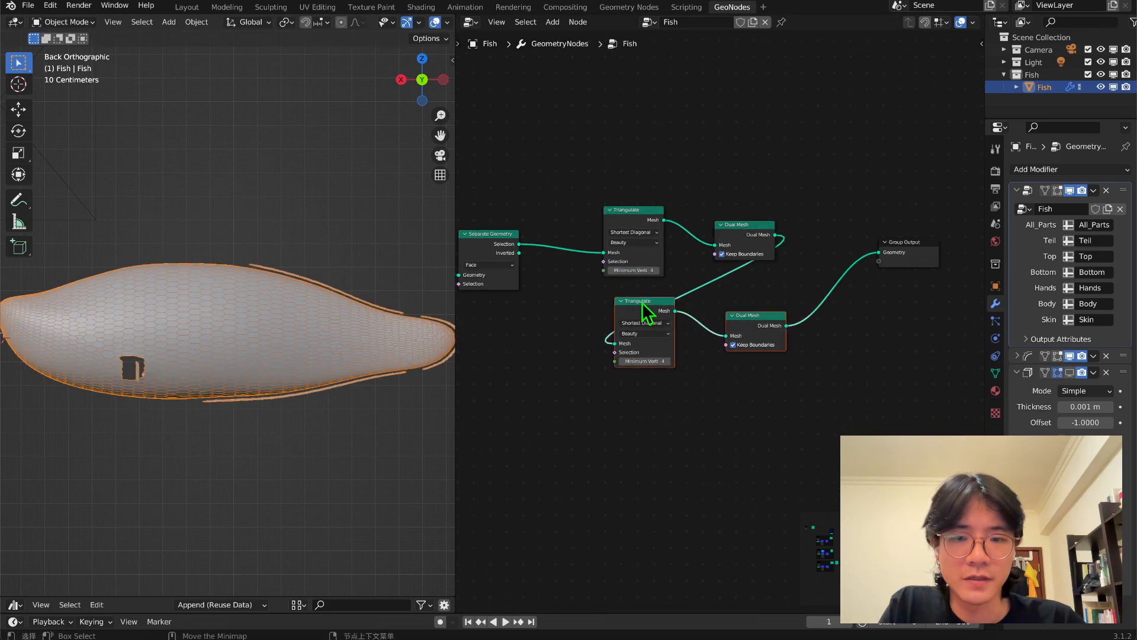
key(shift+d)
click(640, 415)
drag(787, 326, 605, 448)
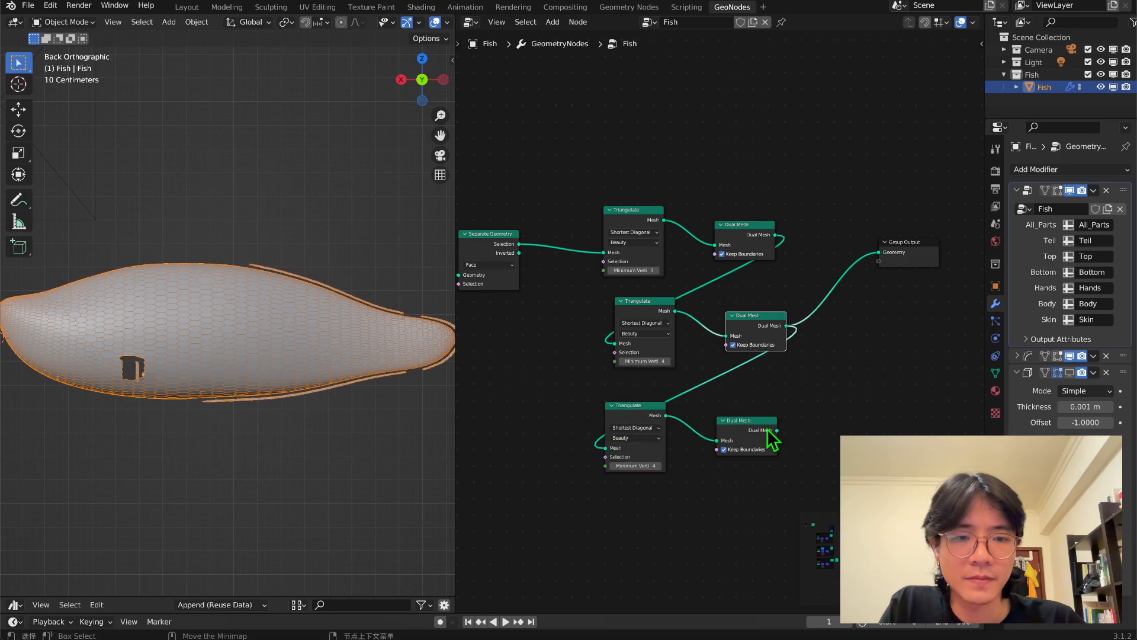
drag(777, 430, 880, 255)
mouse_move(290, 342)
middle_down()
mouse_move(279, 365)
mouse_move(248, 324)
mouse_move(284, 342)
middle_up()
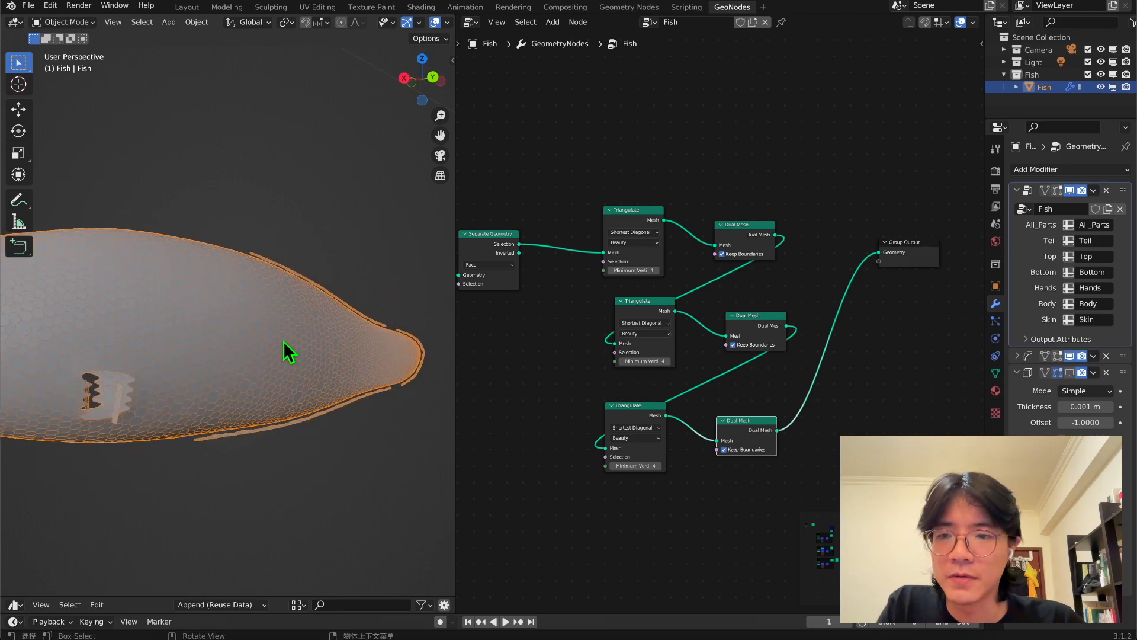
Deselect the fish and insert a Split Edges node between the last Dual Mesh and the Group Output.
click(382, 101)
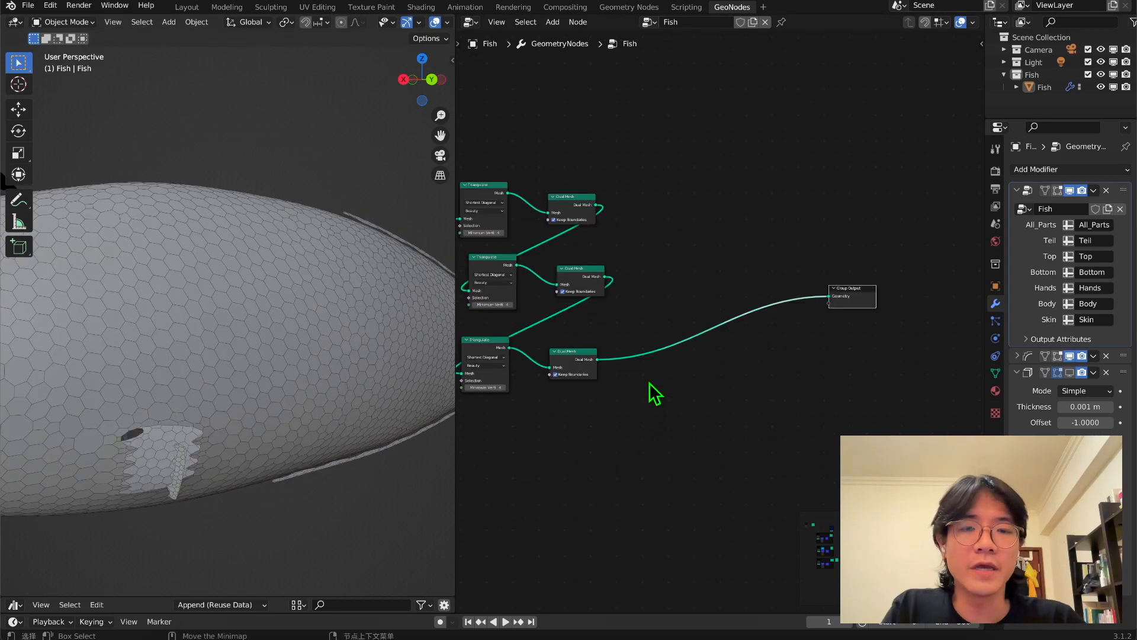
key(shift+a)
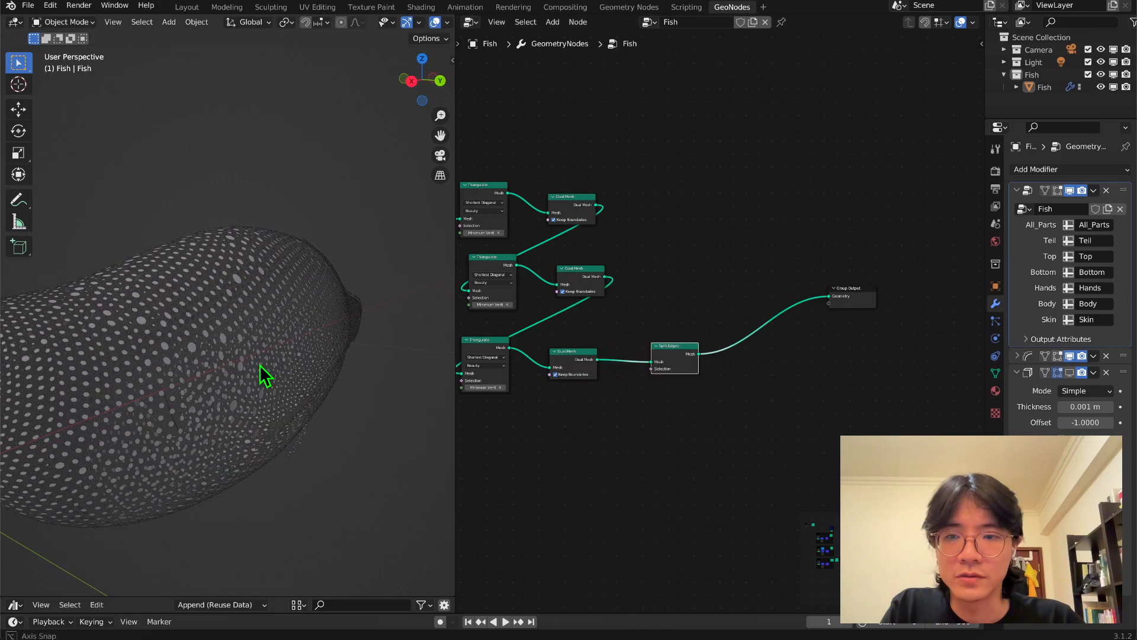
middle_drag(260, 364, 246, 387)
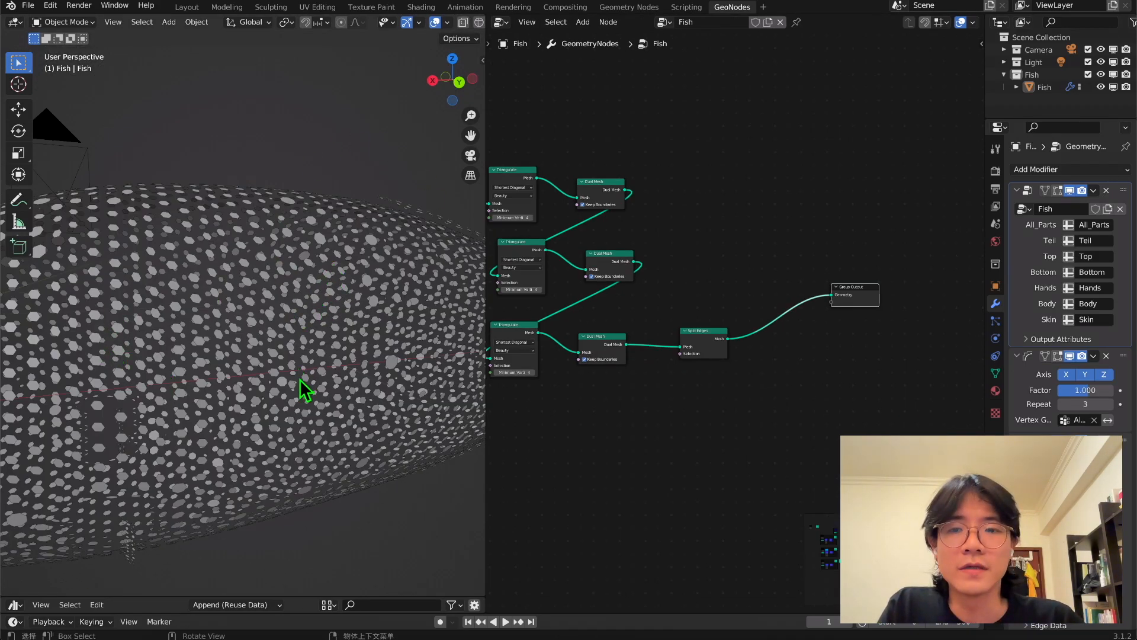
Expand the Smooth modifier and turn off its viewport display so the split faces stay together.
middle_drag(299, 379, 295, 351)
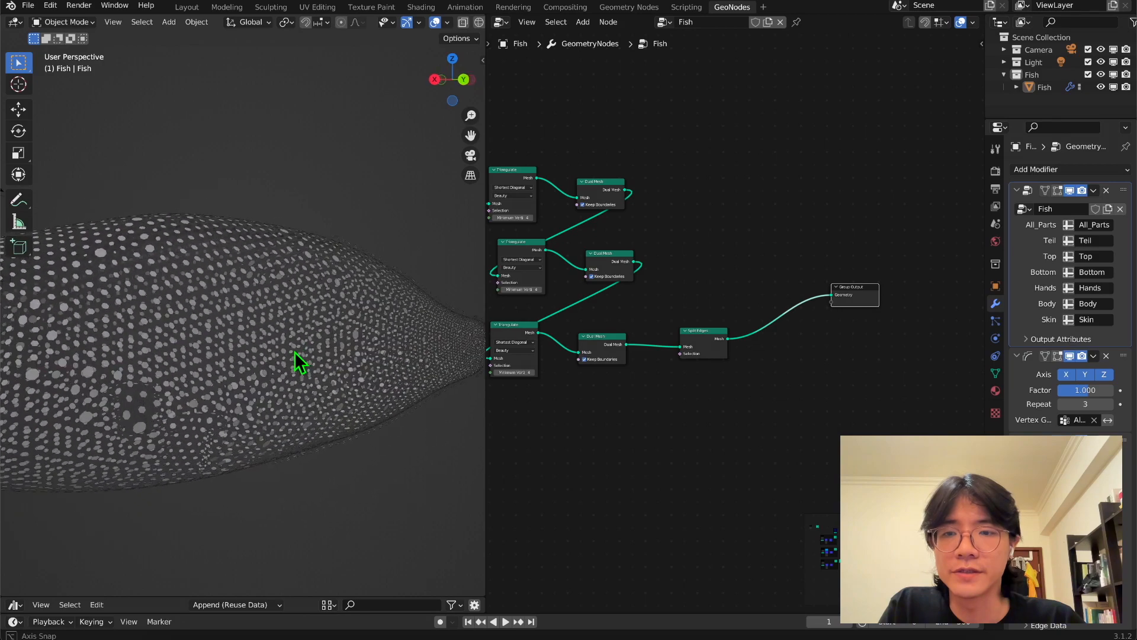
middle_drag(299, 268, 295, 318)
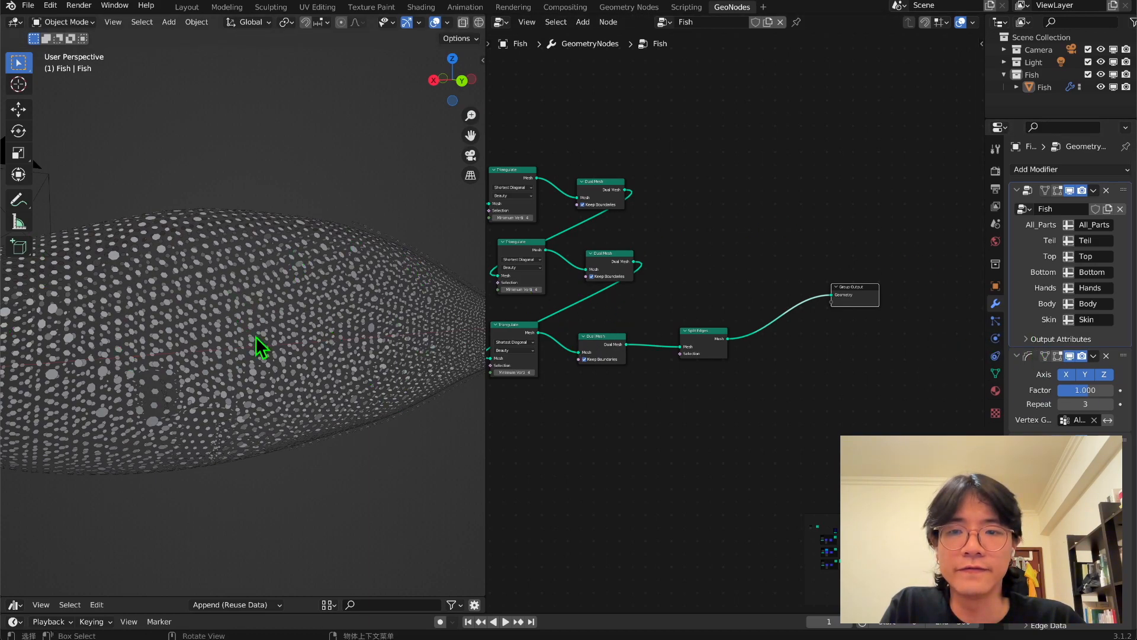
mouse_move(701, 329)
mouse_down()
mouse_move(698, 294)
mouse_move(709, 332)
mouse_up()
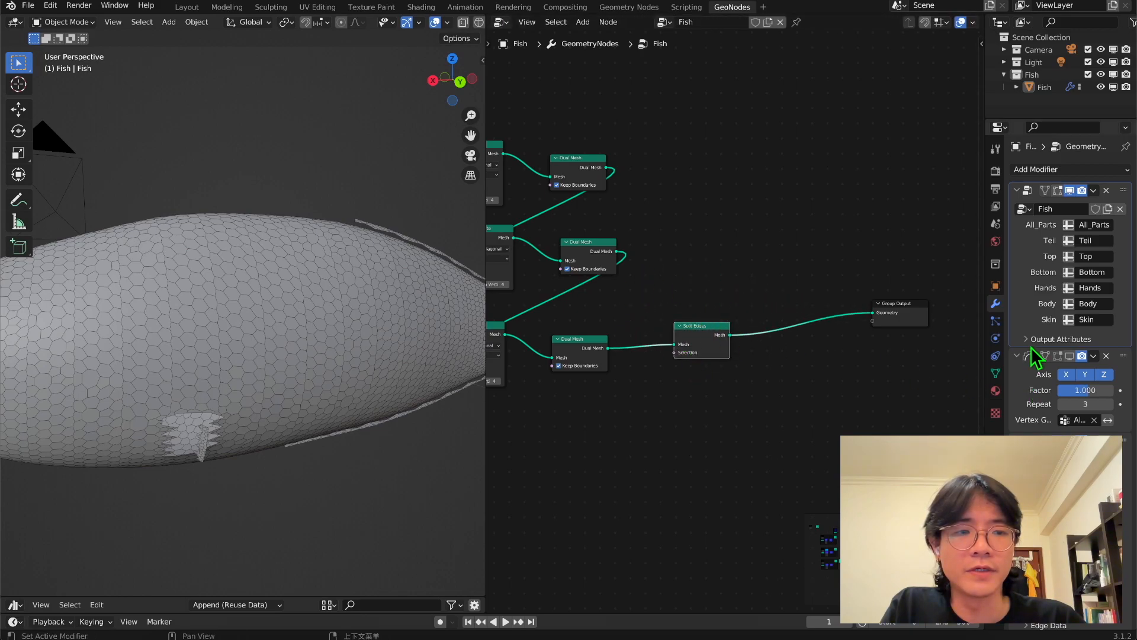
middle_drag(863, 379, 825, 384)
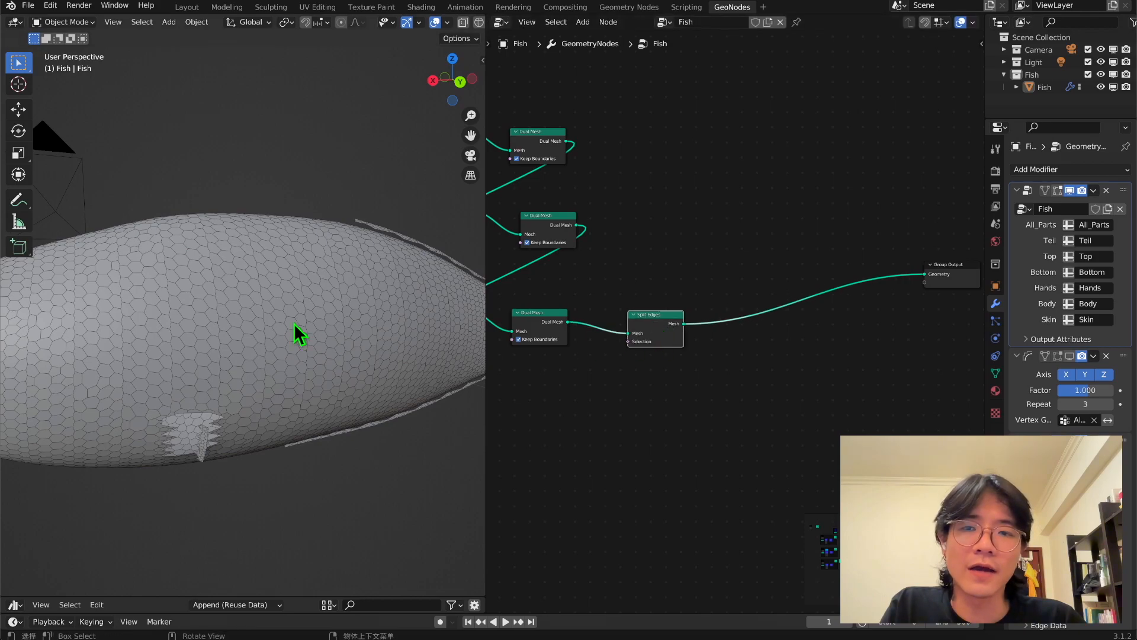
Insert a Scale Elements node between Split Edges and the Group Output.
middle_drag(297, 330, 315, 296)
key(shift+a)
text(s)
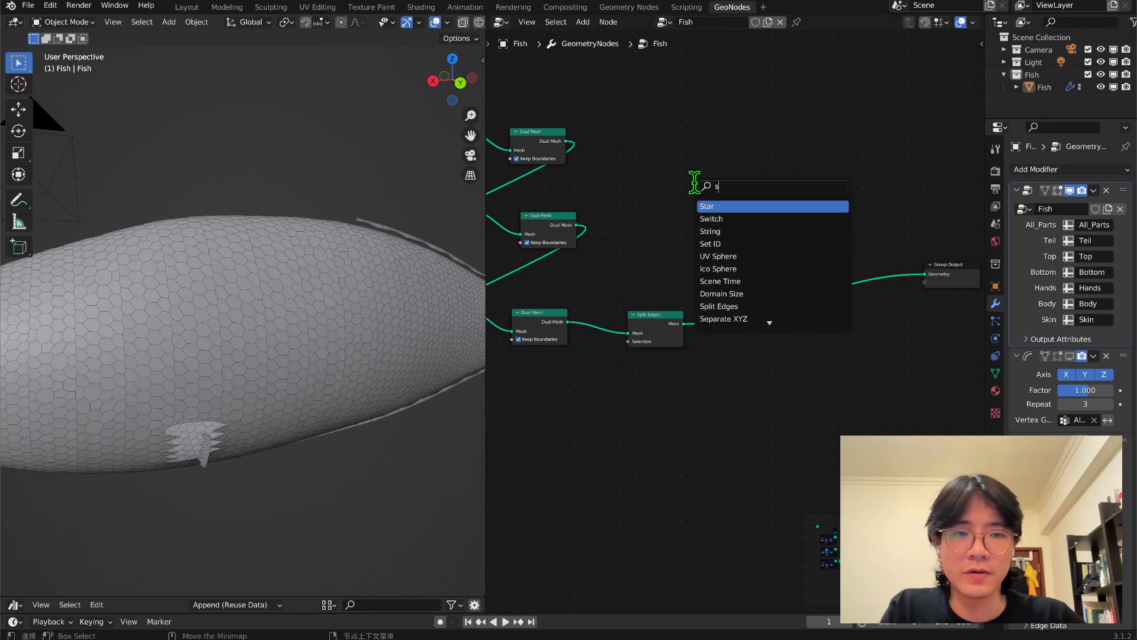
text(ca)
key(Return)
click(764, 292)
scroll(763, 290, up, 8)
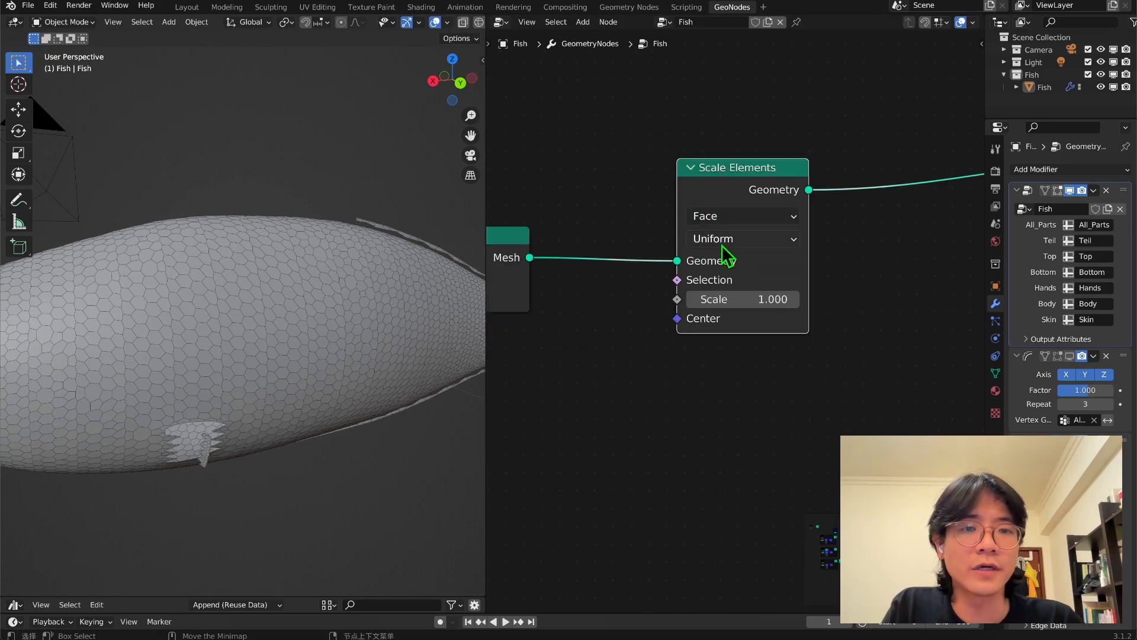
Switch the Scale Elements node to Single Axis scaling and set its scale to 1.5.
click(767, 240)
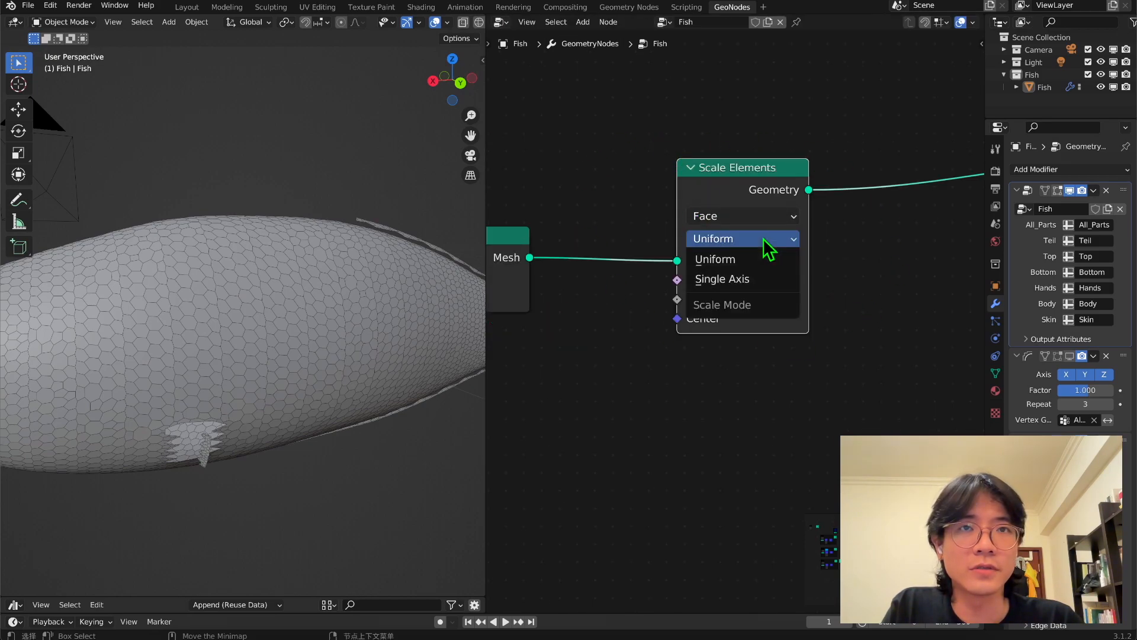
click(745, 279)
scroll(744, 284, down, 1)
click(751, 303)
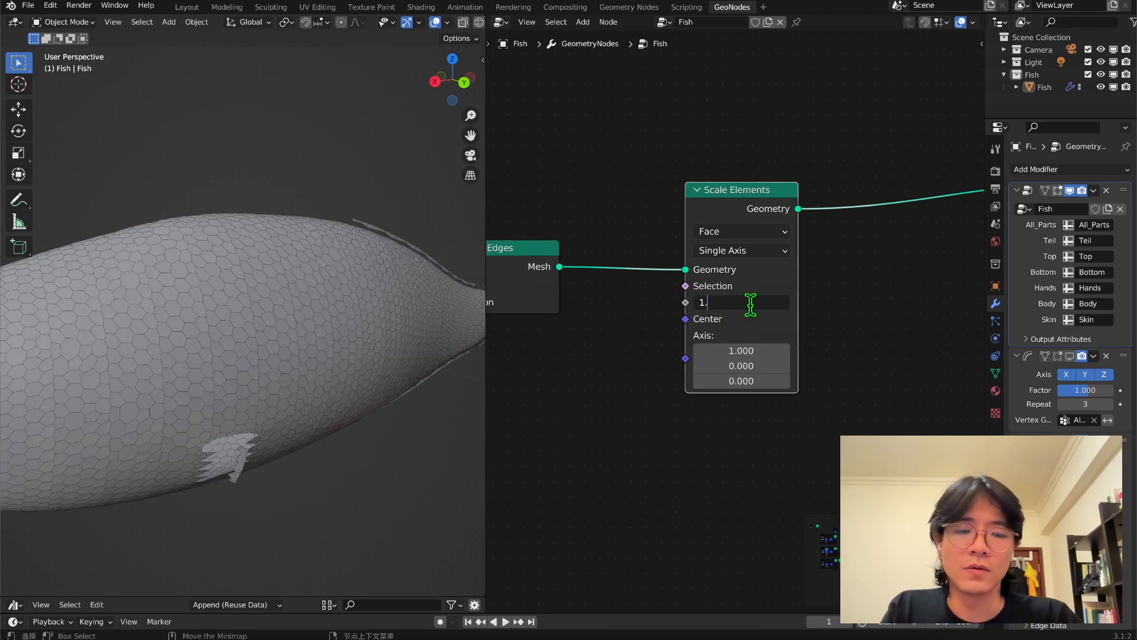
key(Return)
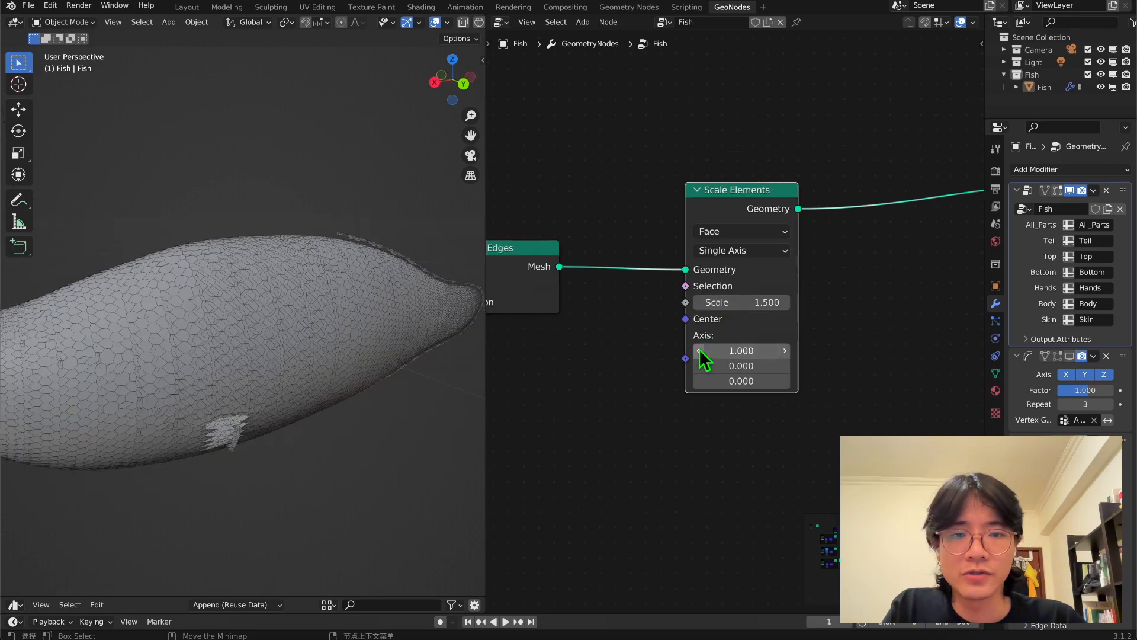
Tune the single-axis Scale Elements node's axis to -1.4, 4.6, 1.2 while checking how the scales overlap on the fish.
drag(727, 354, 794, 366)
key(Escape)
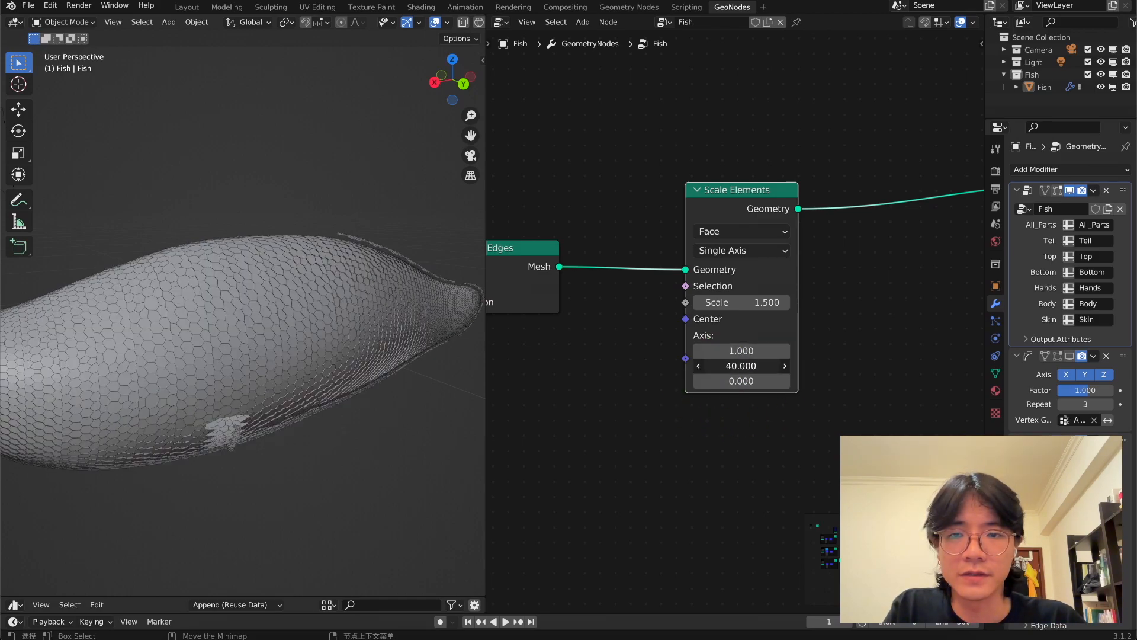
key(Escape)
scroll(219, 318, up, 6)
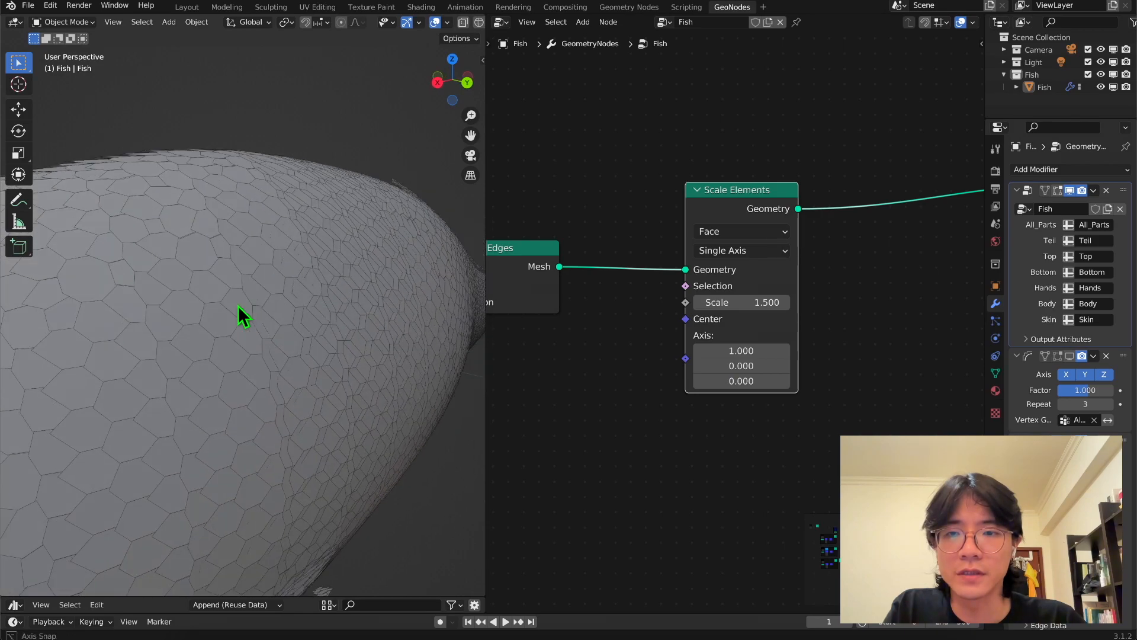
middle_drag(228, 287, 247, 297)
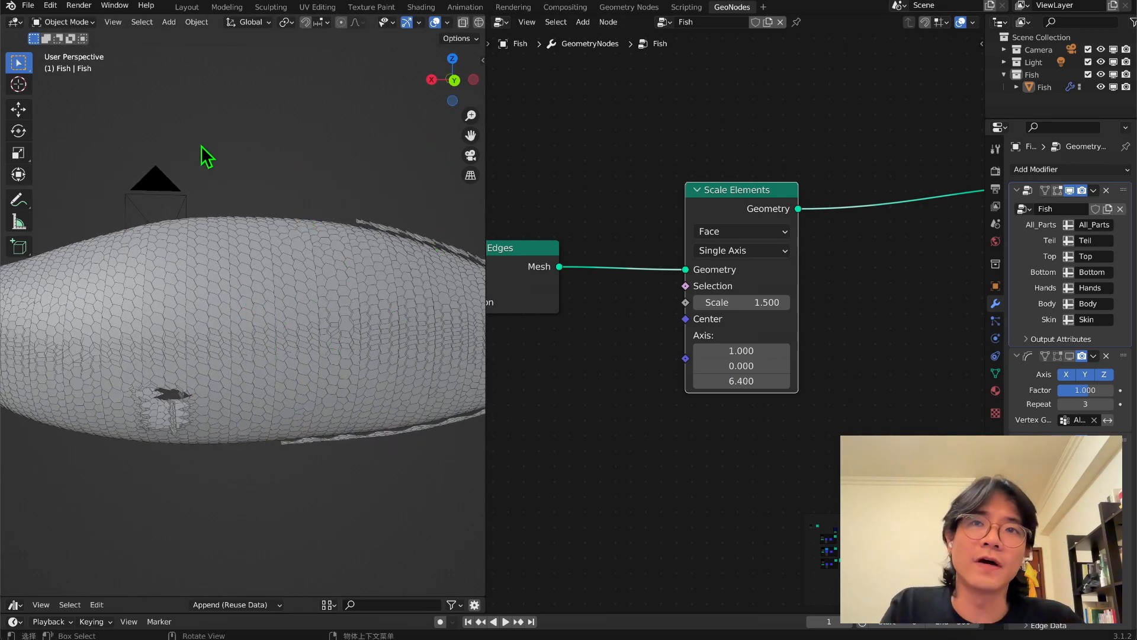
middle_drag(348, 241, 325, 279)
middle_drag(315, 322, 160, 338)
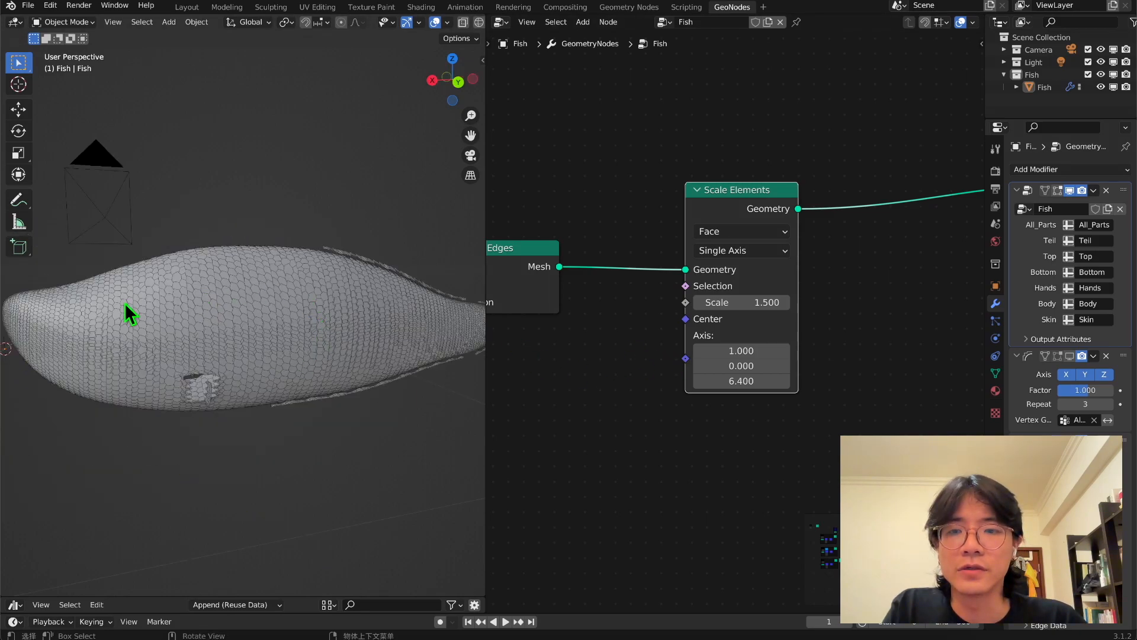
middle_drag(388, 343, 403, 329)
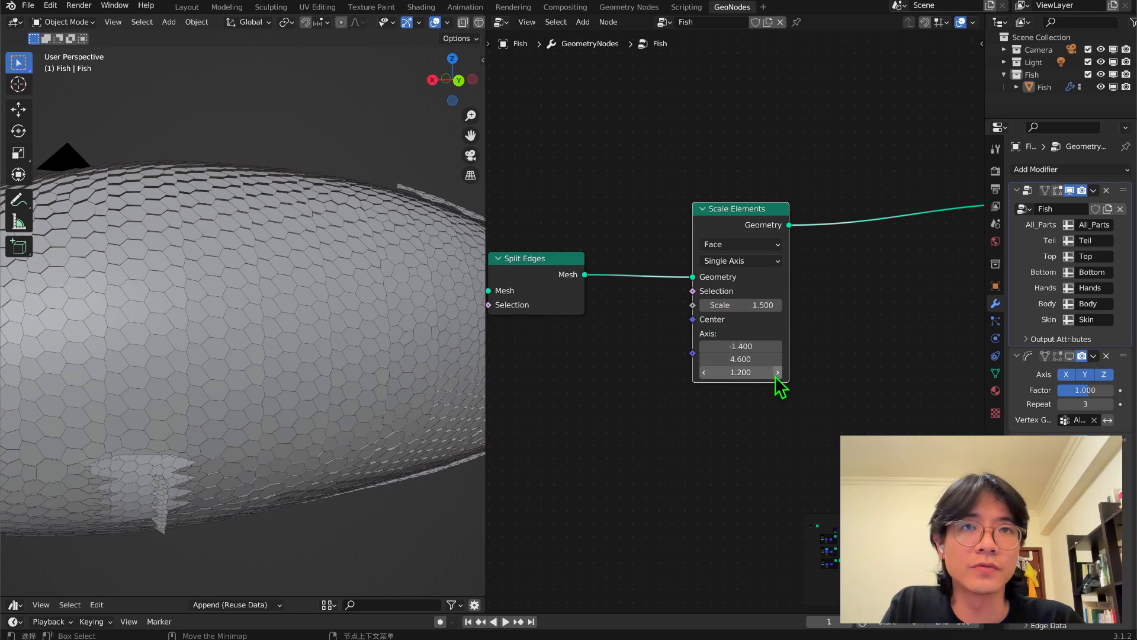
Turn on the Solidify modifier's viewport display and inspect the thickened scales on the fish body.
scroll(827, 451, up, 1)
scroll(822, 440, up, 2)
scroll(749, 274, up, 3)
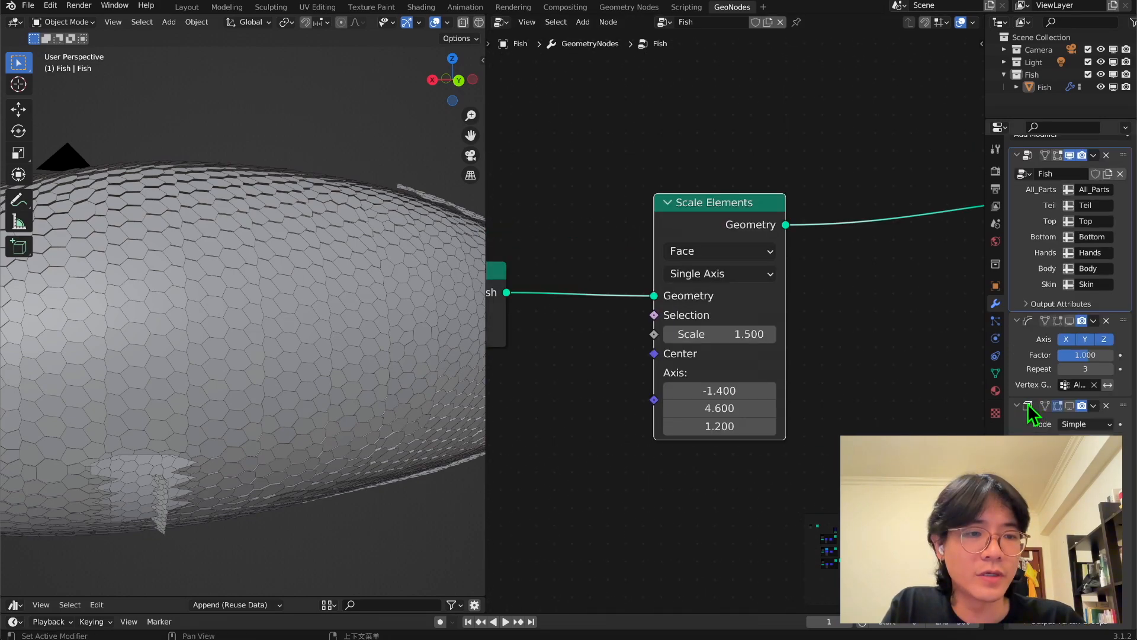
click(1070, 405)
scroll(311, 344, up, 8)
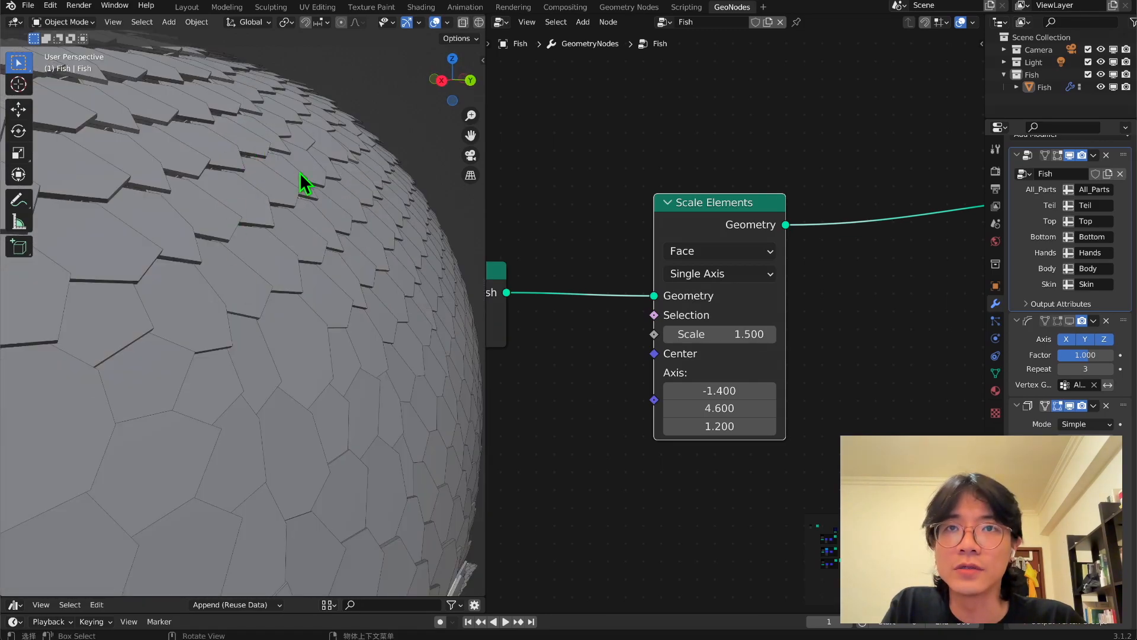
scroll(193, 365, down, 5)
middle_drag(194, 365, 222, 357)
Insert a second Scale Elements node in Face, Uniform mode between the single-axis Scale Elements node and the Group Output.
scroll(278, 367, right, 5)
scroll(734, 385, right, 3)
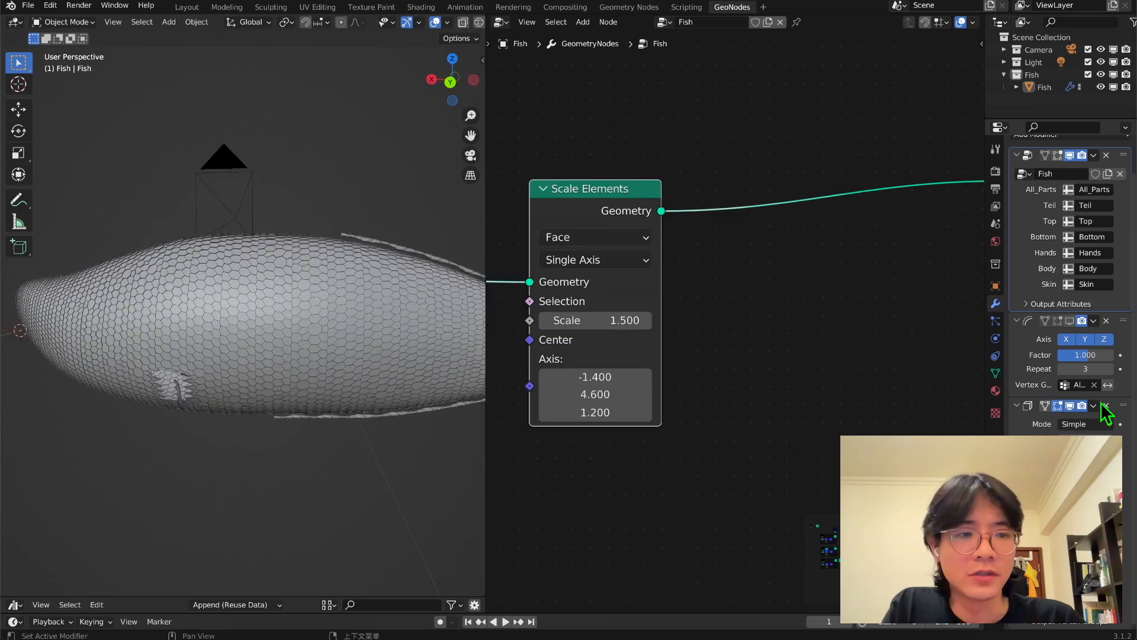
scroll(693, 320, left, 2)
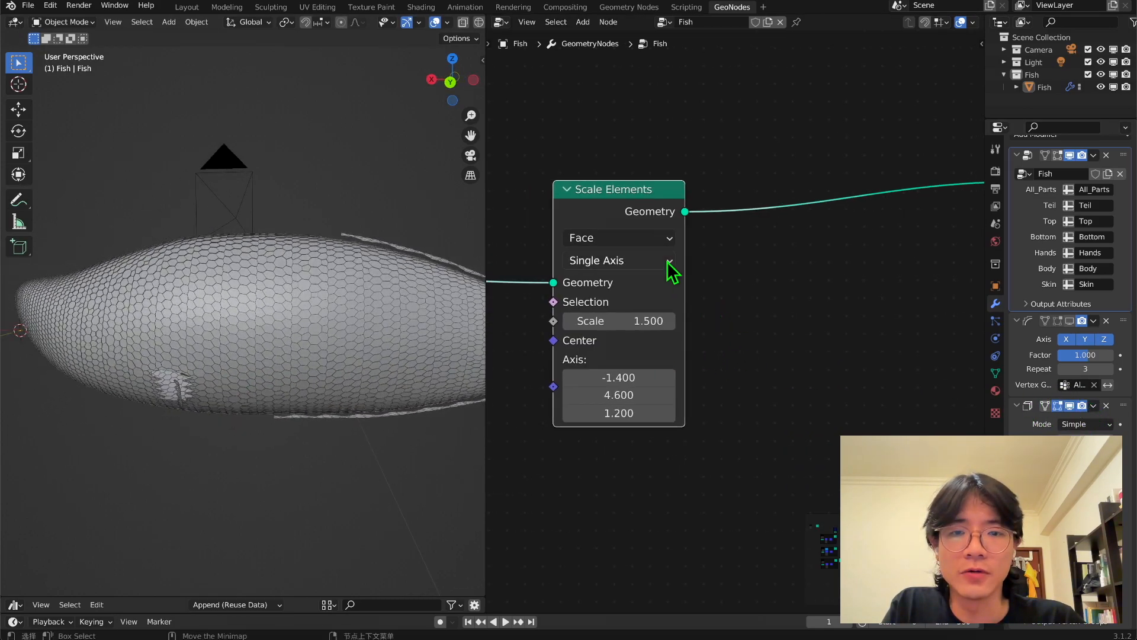
drag(604, 223, 610, 215)
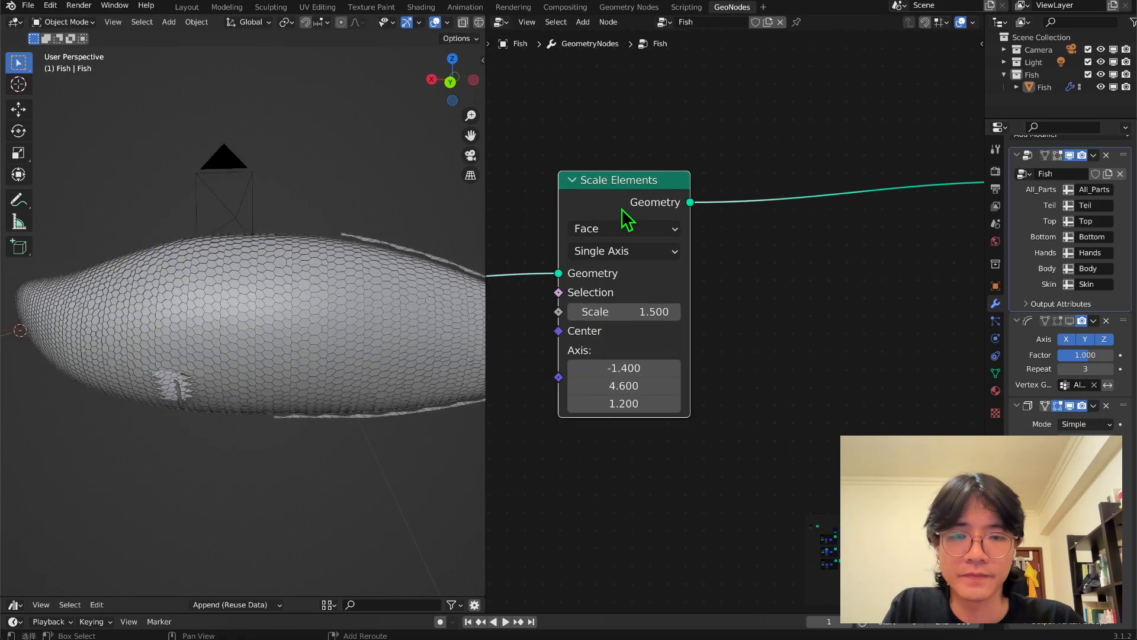
key(shift+d)
click(831, 306)
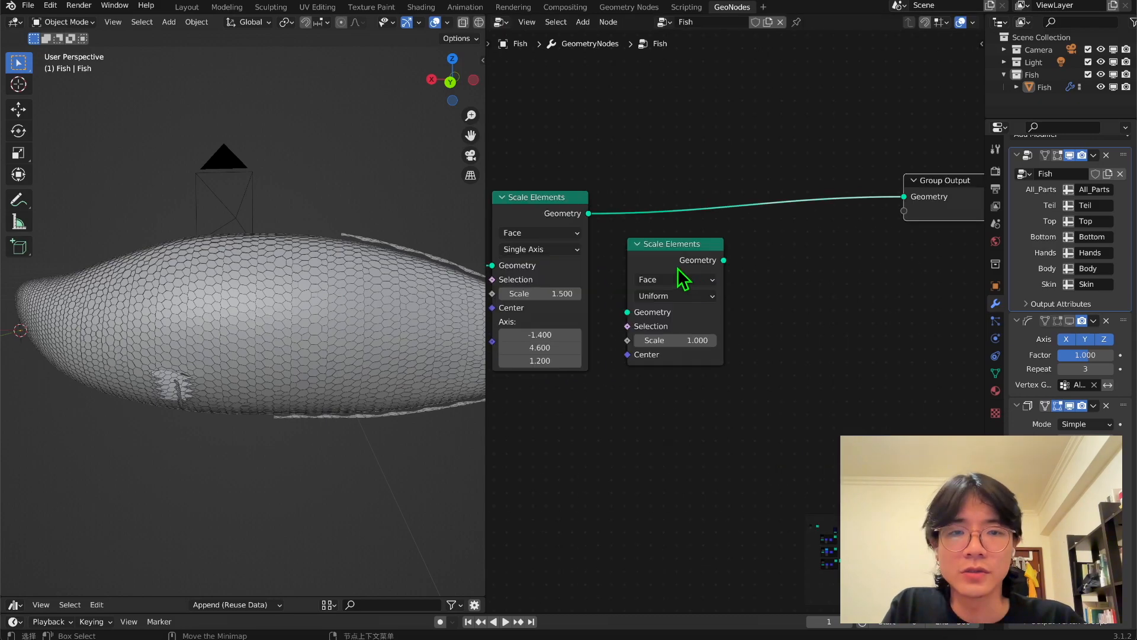
click(691, 221)
middle_drag(718, 330, 735, 331)
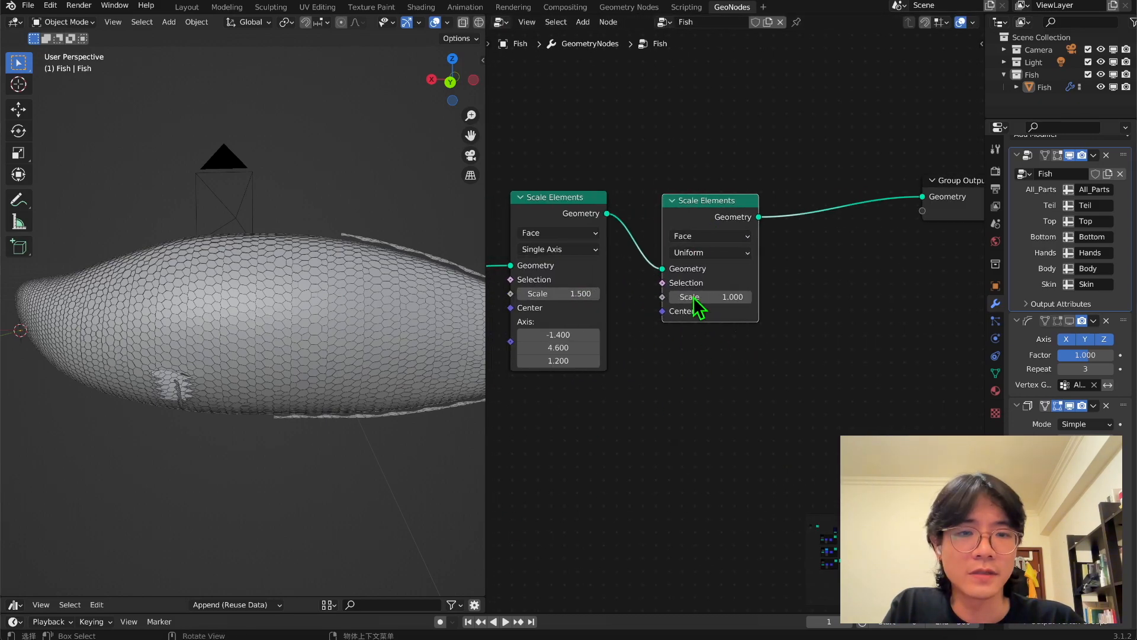
Set the uniform Scale Elements node's scale to 1.3 and the single-axis node's X axis value to -2.4.
click(740, 296)
text(1)
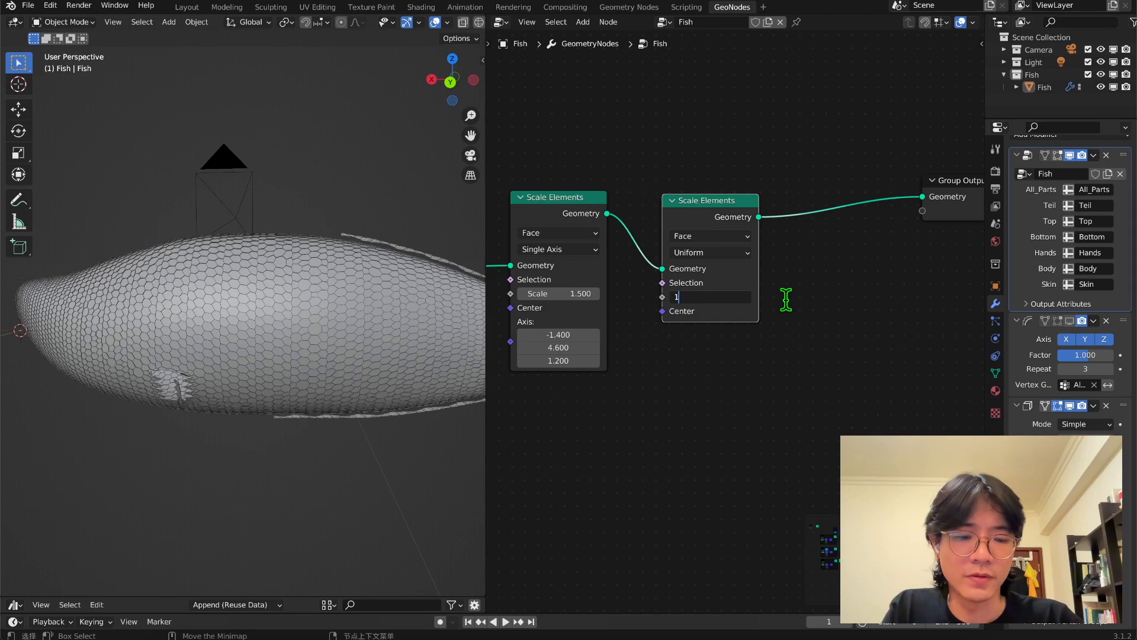
text(.3)
key(Return)
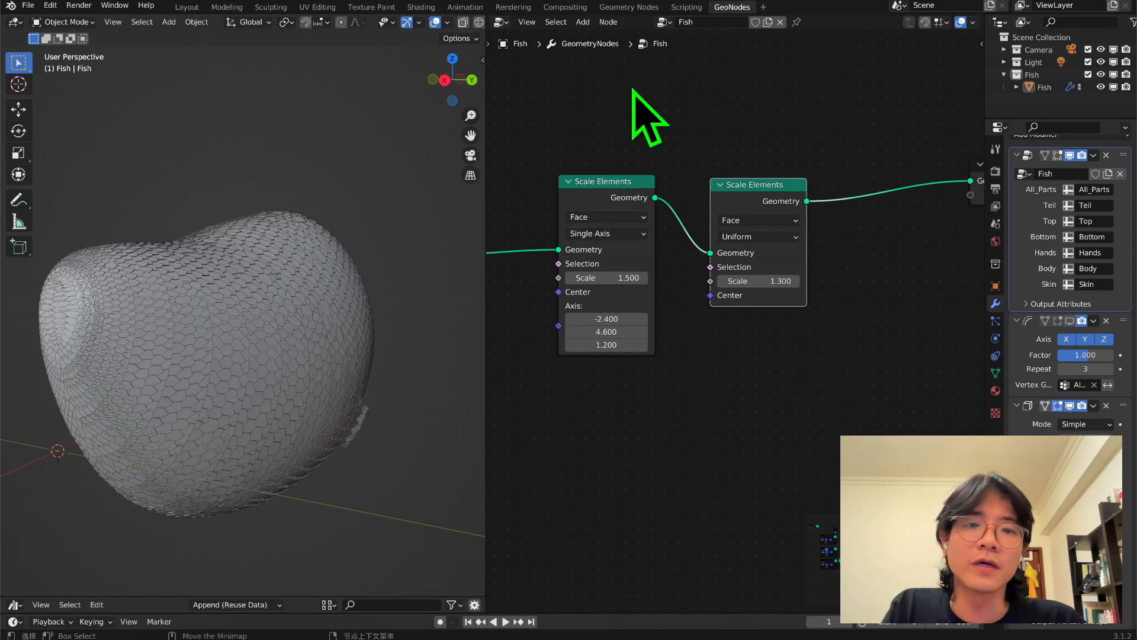
middle_drag(276, 332, 332, 228)
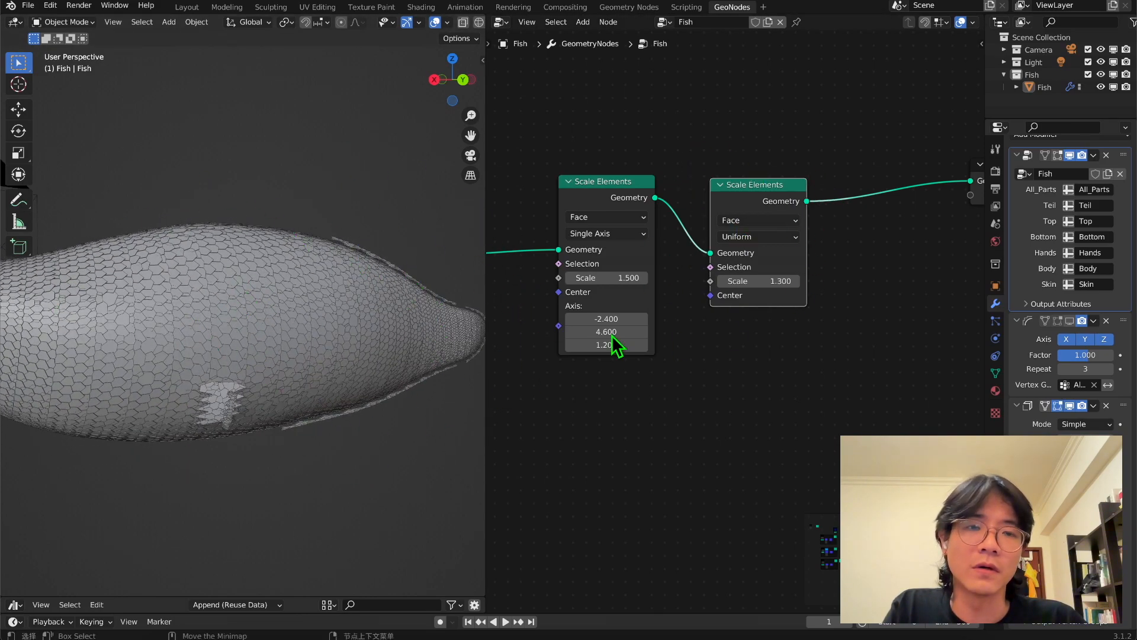
middle_drag(201, 313, 219, 299)
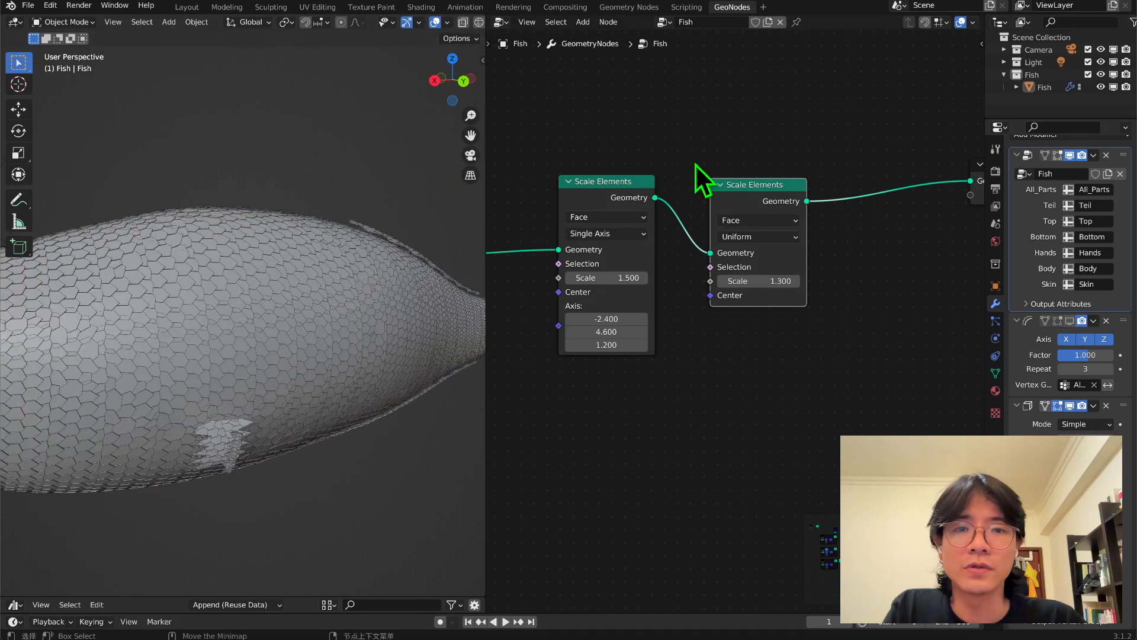
Duplicate the third Triangulate and Dual Mesh pair as a chained fourth pair, and relink the third Dual Mesh directly to Split Edges.
scroll(662, 368, down, 8)
middle_drag(662, 368, 632, 394)
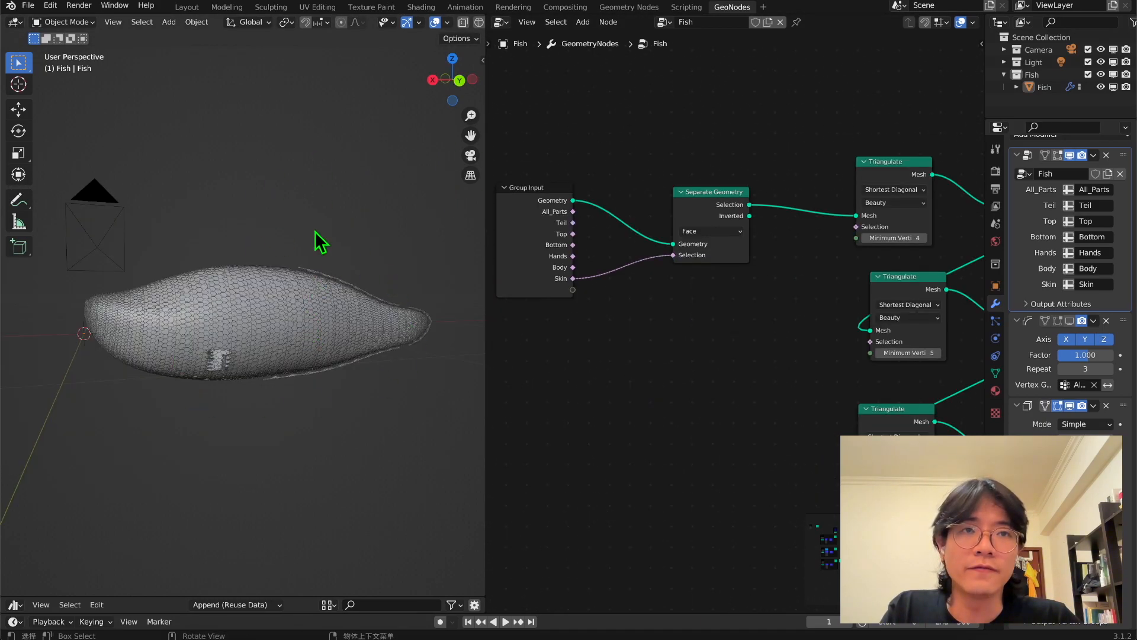
scroll(264, 341, up, 2)
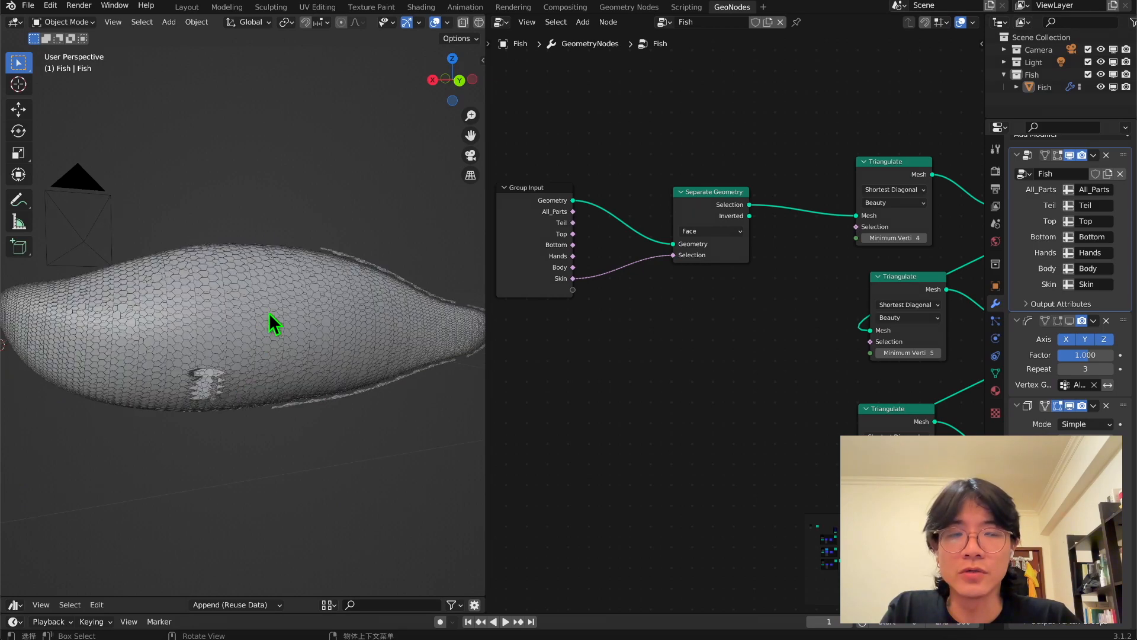
scroll(734, 320, down, 2)
drag(719, 282, 605, 246)
drag(769, 447, 555, 299)
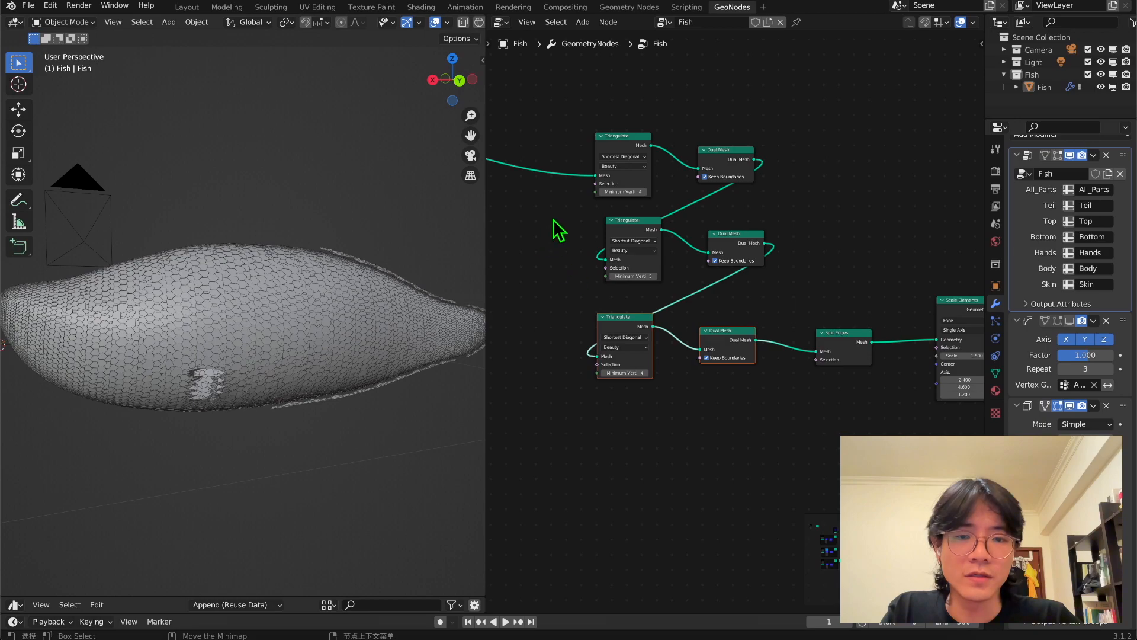
key(shift+d)
click(696, 425)
drag(756, 340, 605, 493)
drag(605, 492, 596, 477)
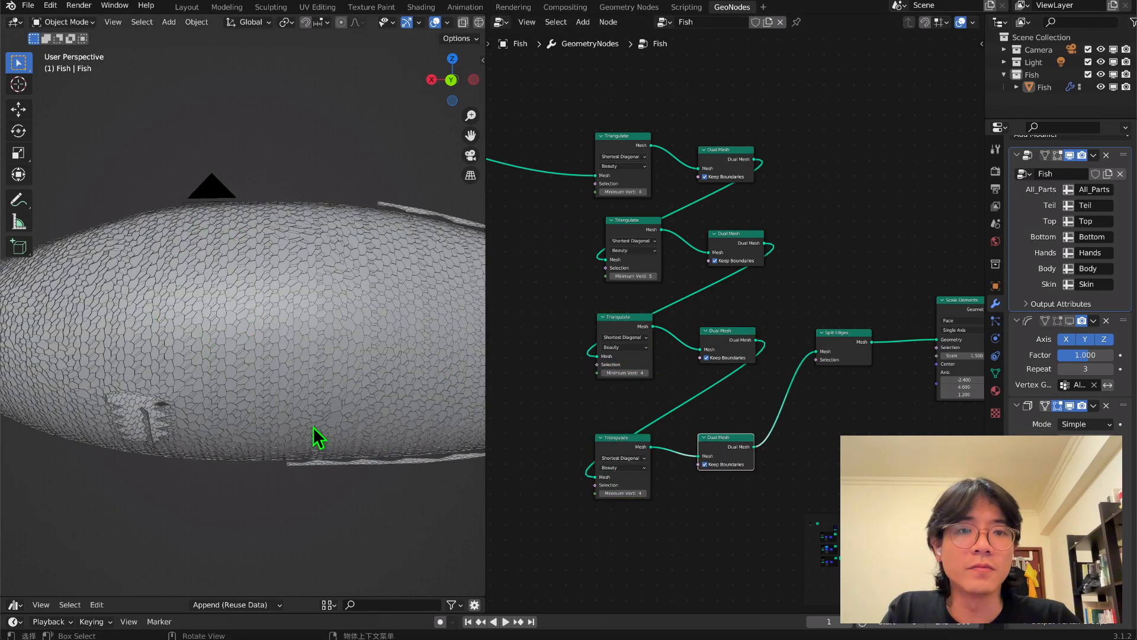
drag(754, 341, 817, 352)
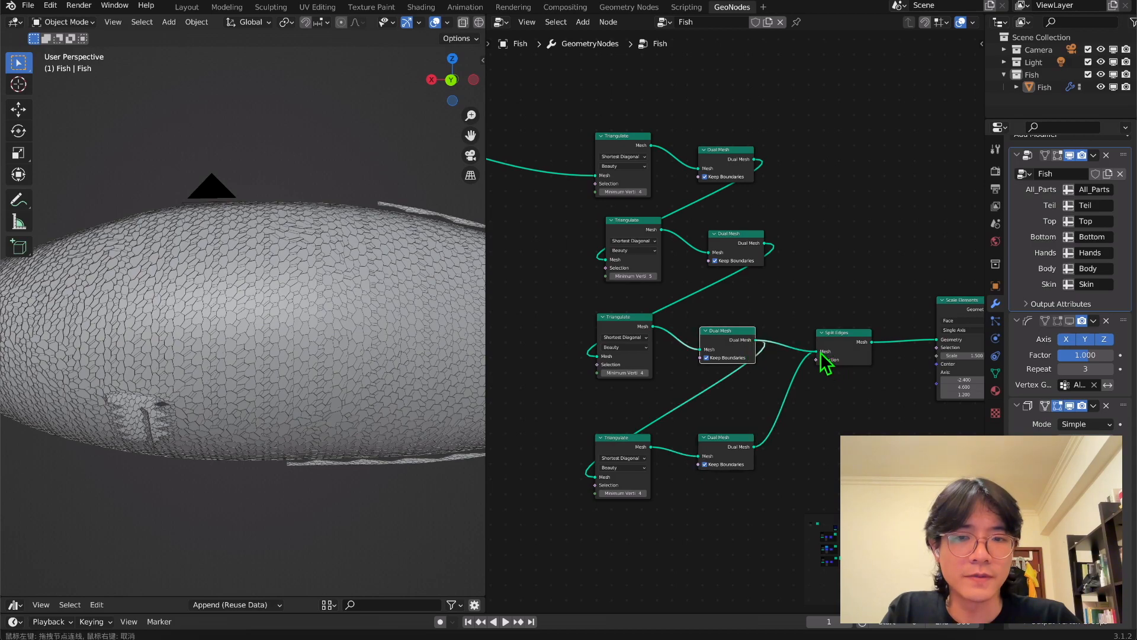
Insert a Subdivision Surface node between Separate Geometry and the first Triangulate, and view the fish in rendered shading.
scroll(577, 351, down, 2)
middle_drag(577, 351, 790, 389)
key(shift+a)
click(662, 320)
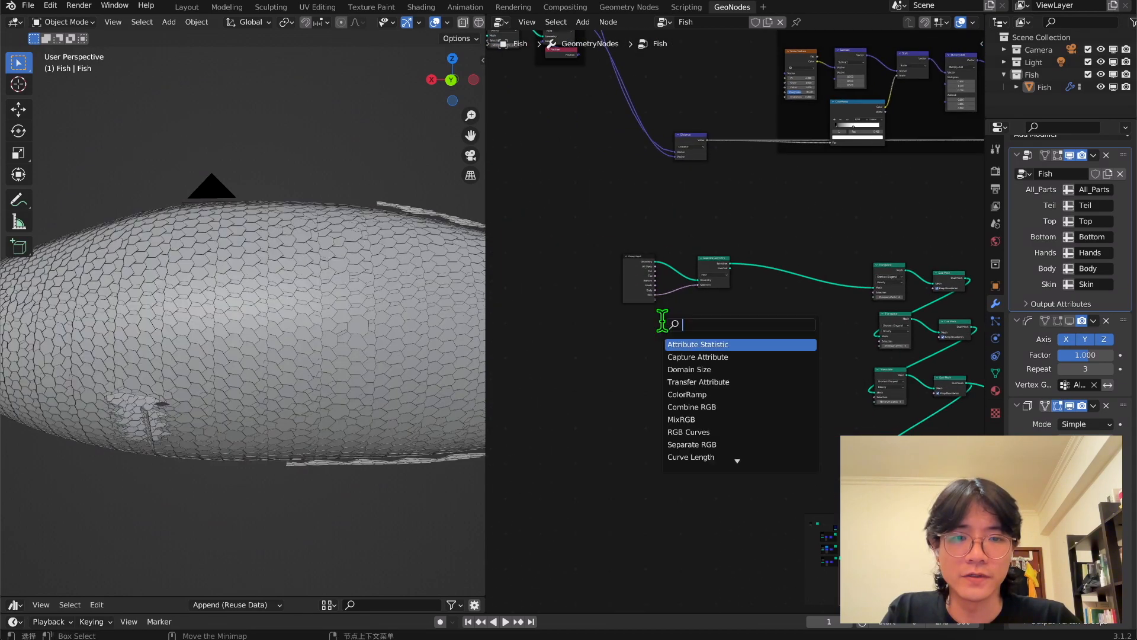
text(sub)
click(682, 365)
click(775, 289)
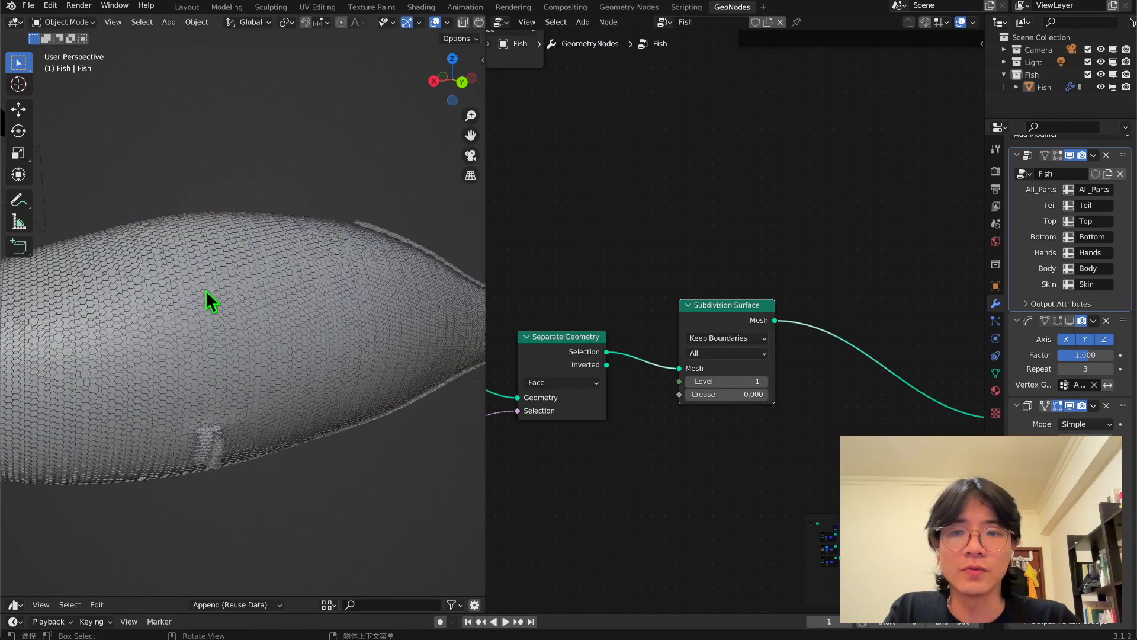
middle_drag(205, 290, 268, 307)
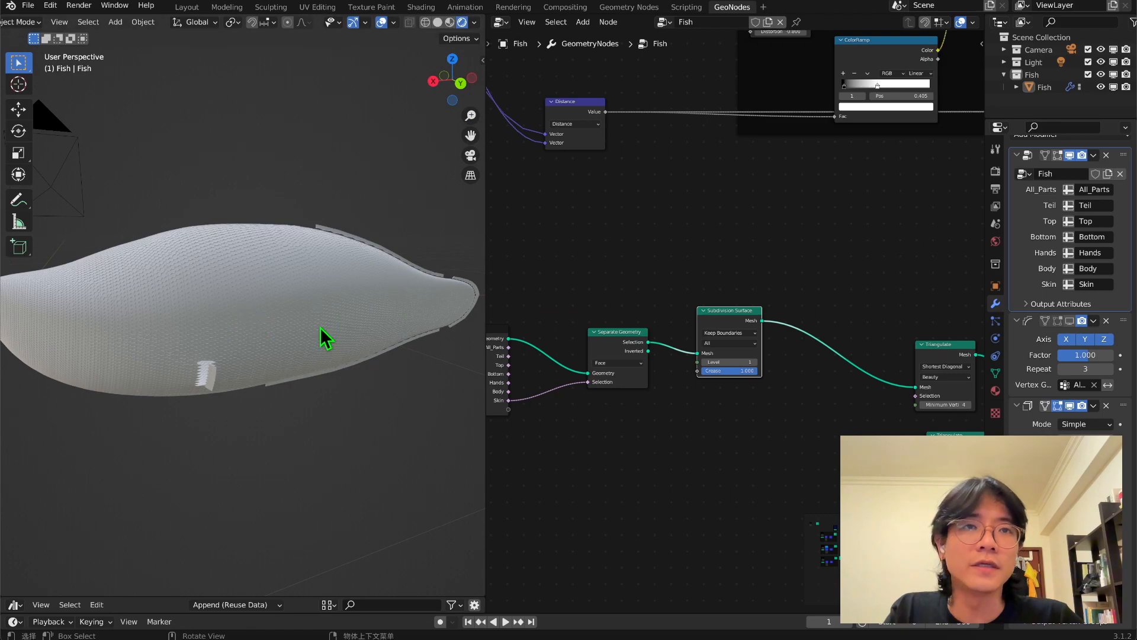
drag(743, 316, 730, 320)
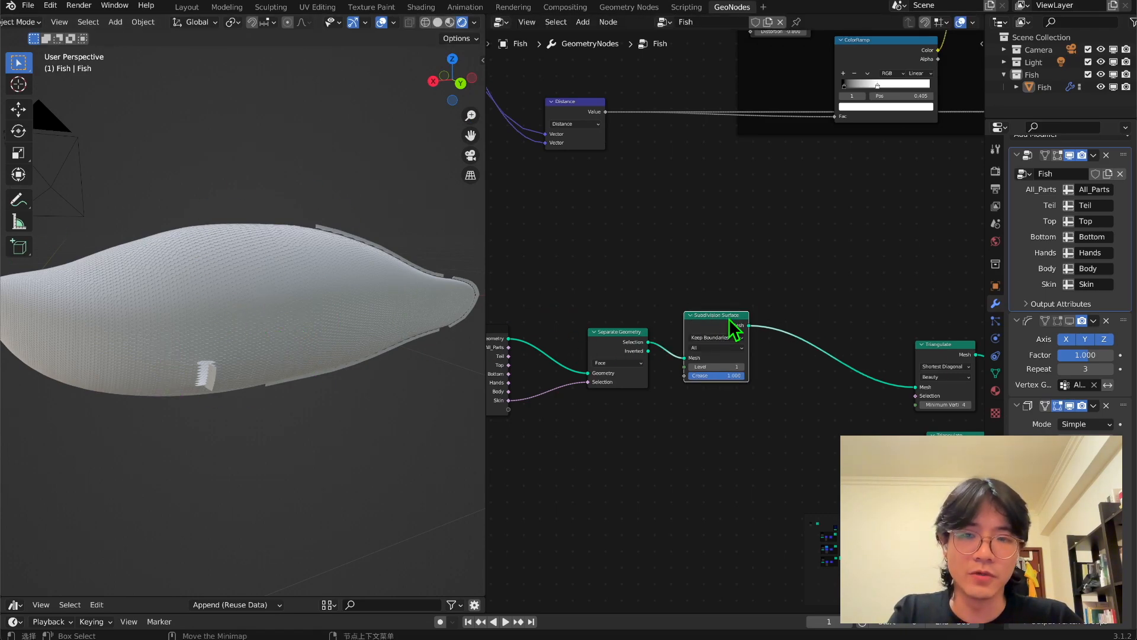
Mute the selected nodes in the chain ahead of Split Edges to make the scales larger.
middle_drag(260, 319, 235, 332)
scroll(769, 452, down, 2)
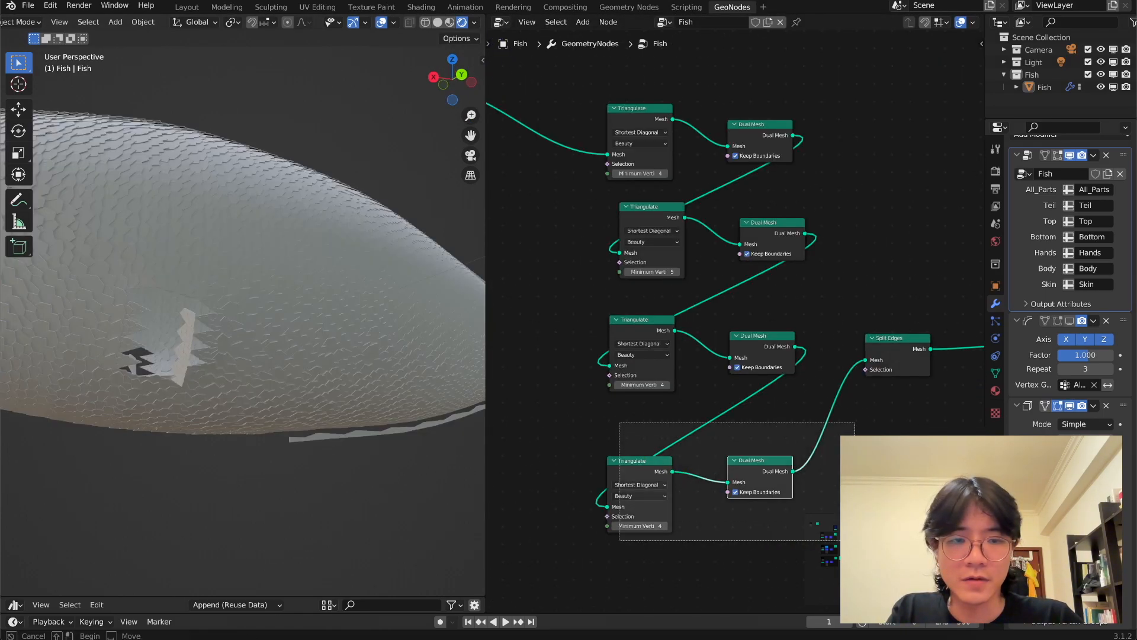
drag(854, 540, 815, 526)
key(m)
drag(665, 477, 667, 427)
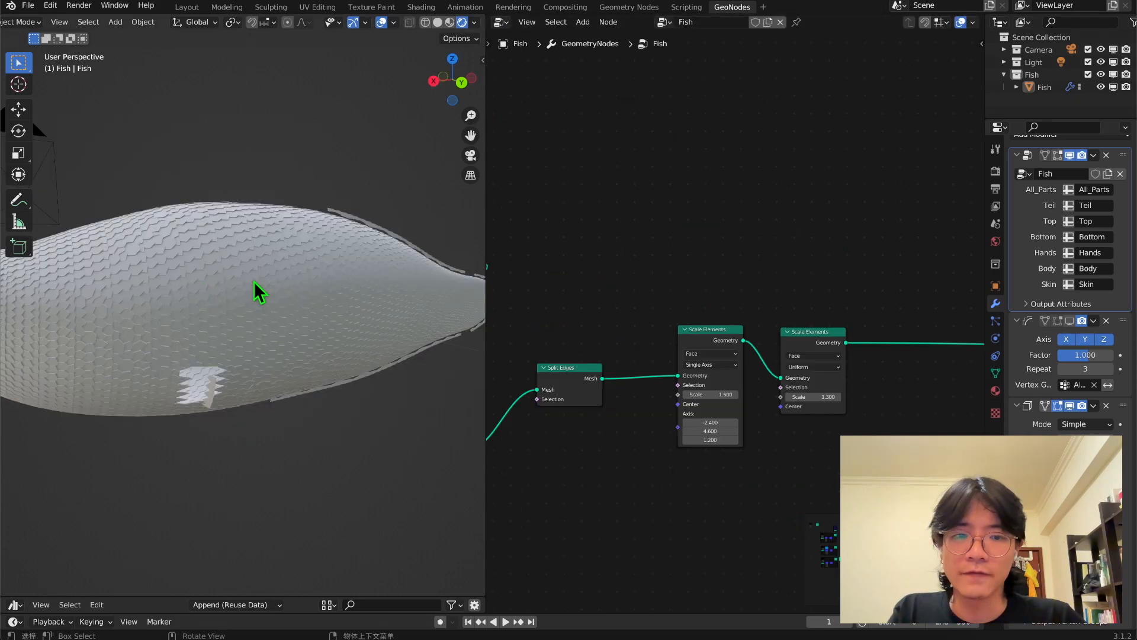
Collapse the Smooth and Solidify modifiers and add a Subdivision Surface modifier placed between them.
click(1017, 321)
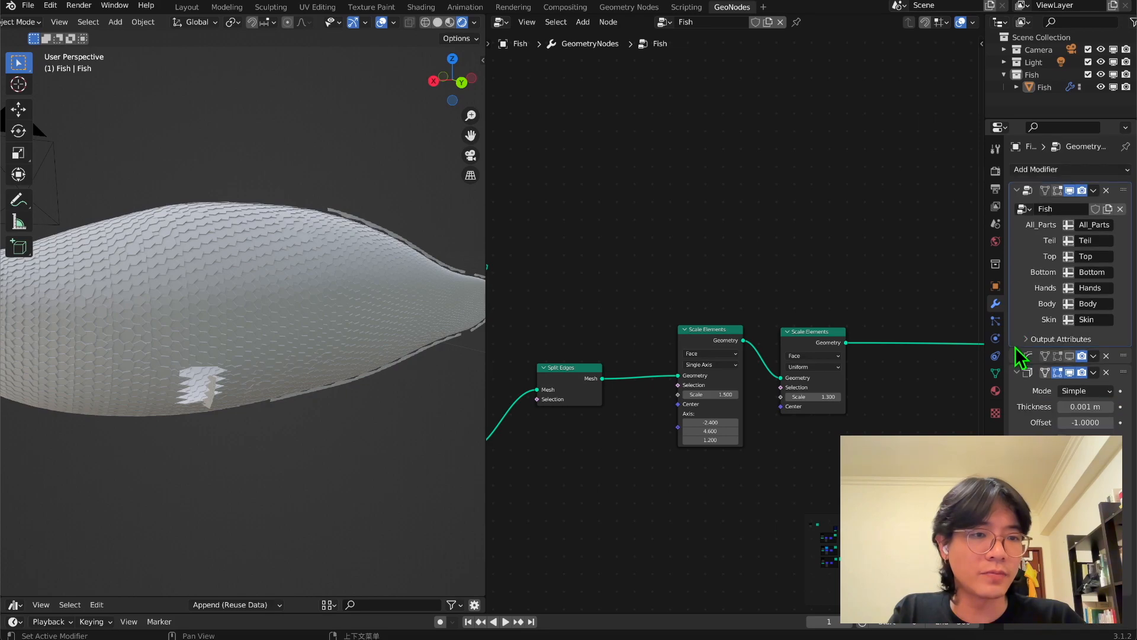
click(1017, 372)
click(1042, 170)
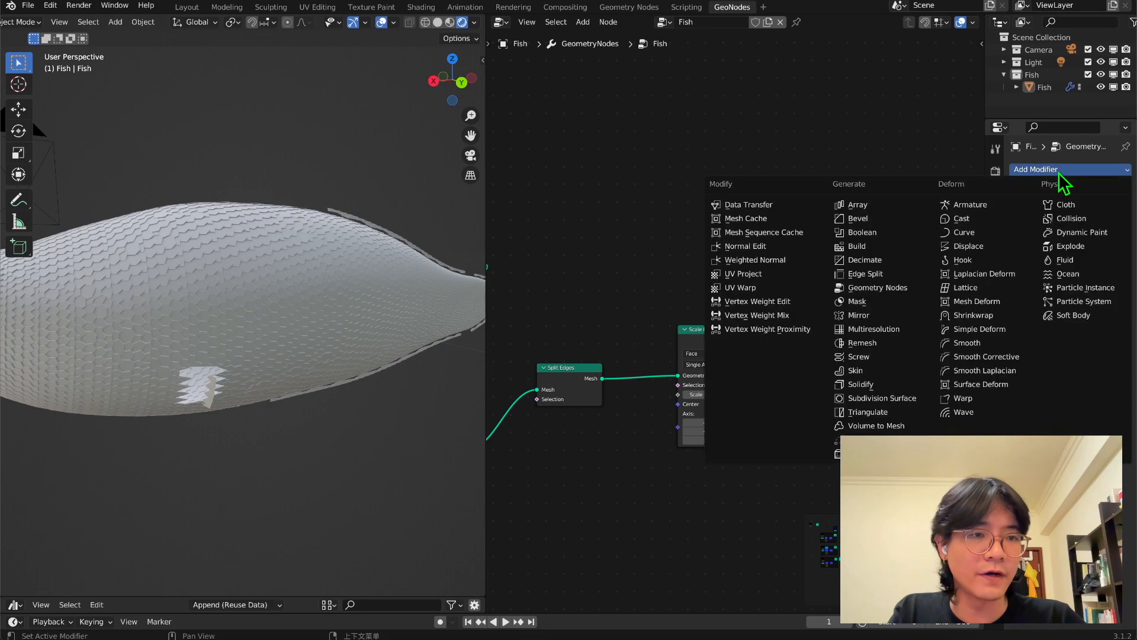
click(897, 324)
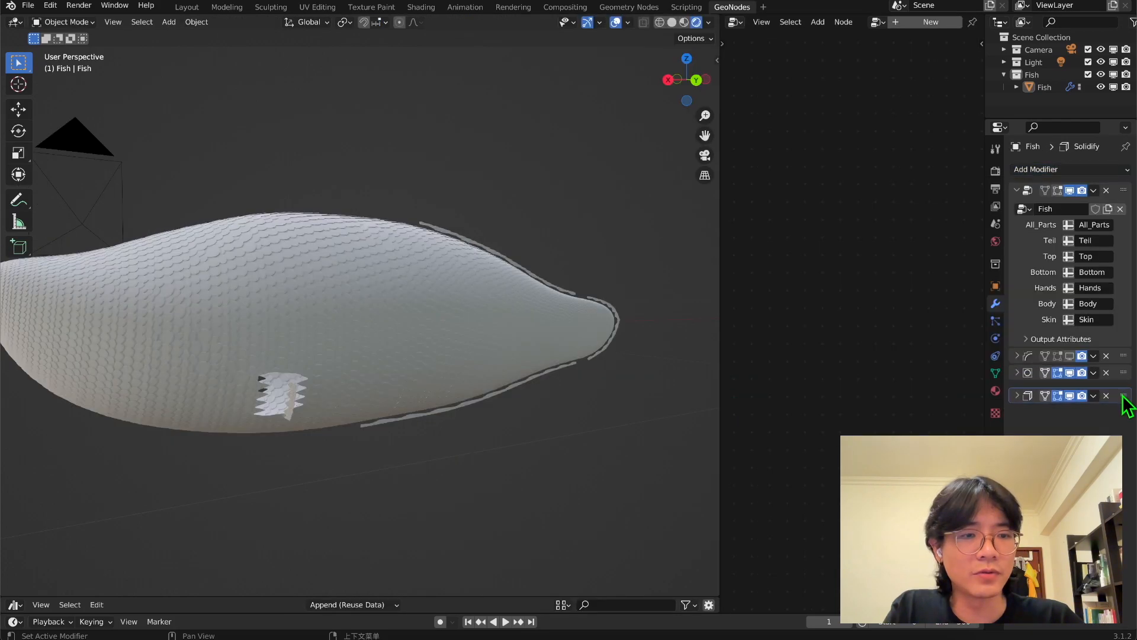
drag(1123, 397, 1123, 393)
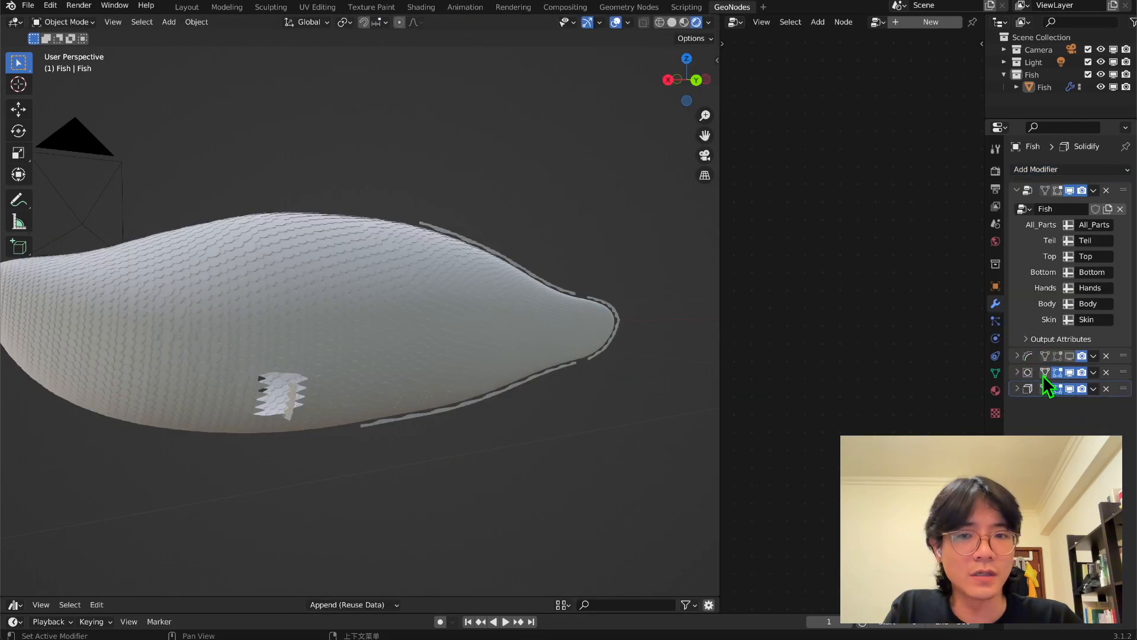
Check the rounded scales from several angles and insert a Switch node between the last Scale Elements node and the Group Output.
middle_drag(429, 385, 490, 325)
middle_drag(322, 330, 433, 248)
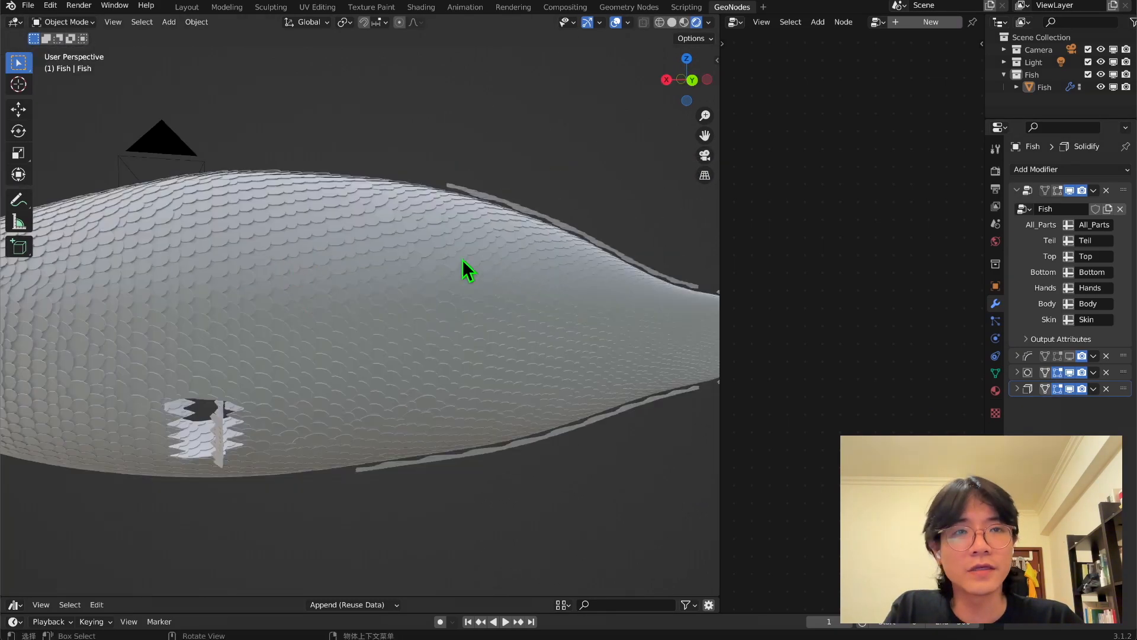
middle_drag(395, 348, 273, 314)
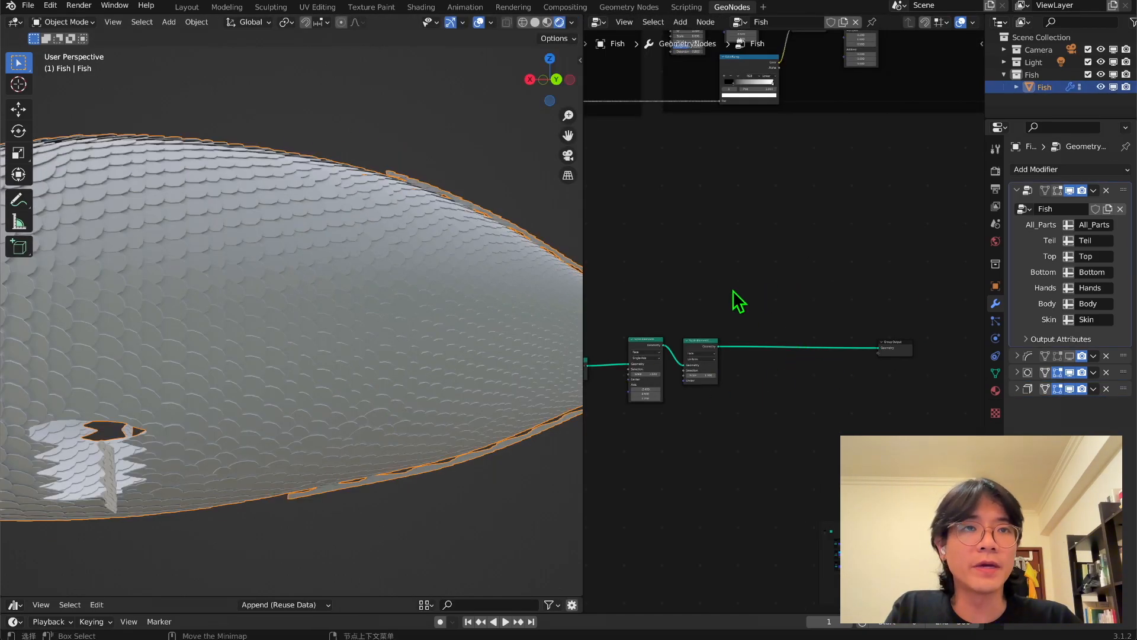
key(shift+a)
click(733, 290)
text(swi)
key(Return)
click(791, 358)
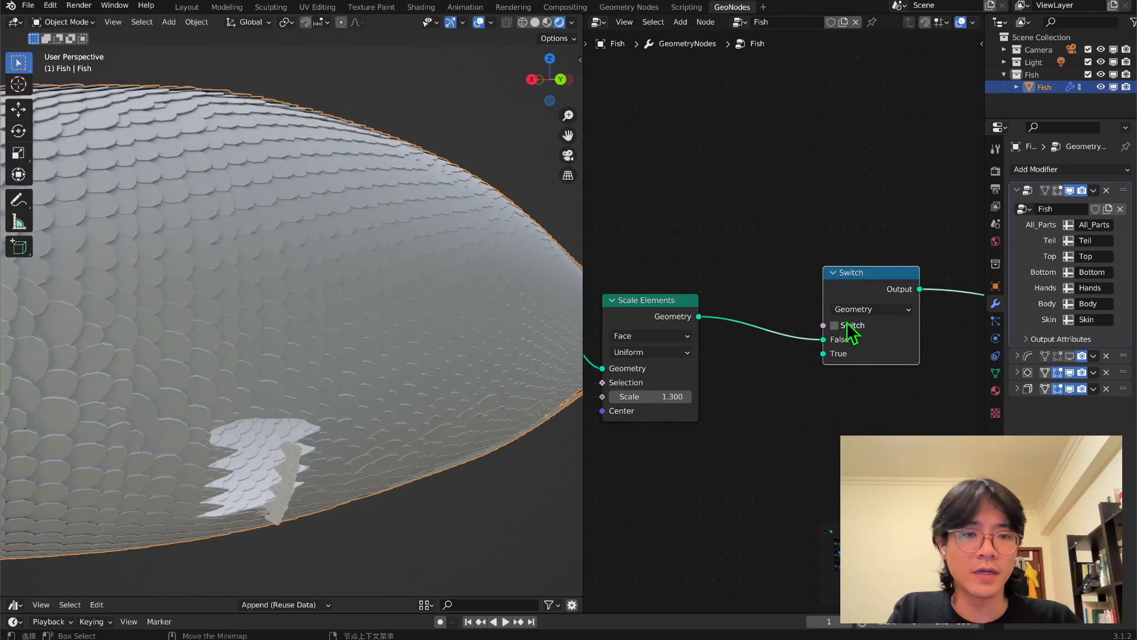
Enable the Switch node's Switch option and disable it again to compare the output.
click(835, 325)
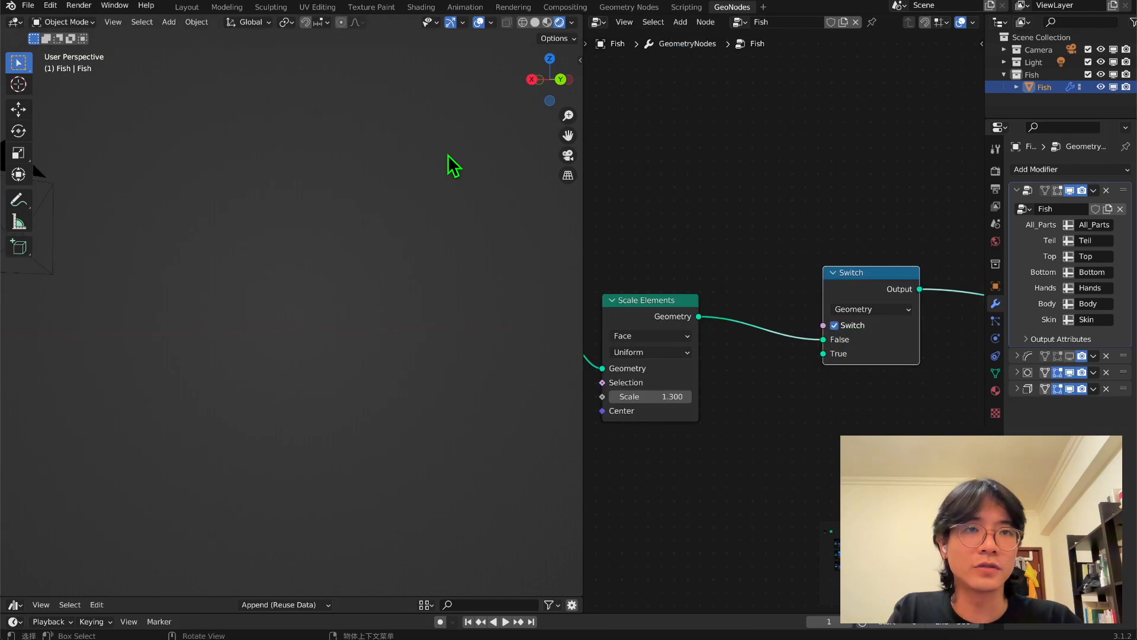
click(835, 325)
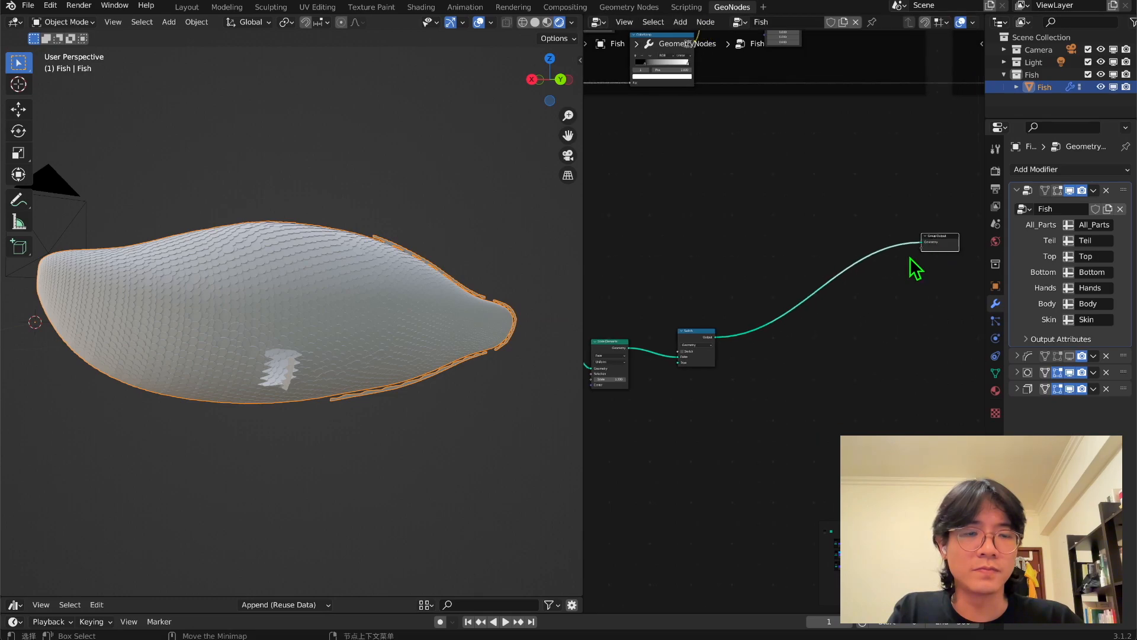
Move Group Output beside Set Shade Smooth, feed the scales branch into Join Geometry, and connect Set Shade Smooth to Group Output.
scroll(911, 258, down, 10)
middle_drag(939, 248, 714, 345)
scroll(702, 359, down, 1)
drag(701, 357, 972, 147)
middle_drag(909, 195, 686, 358)
scroll(747, 256, up, 4)
drag(735, 301, 775, 177)
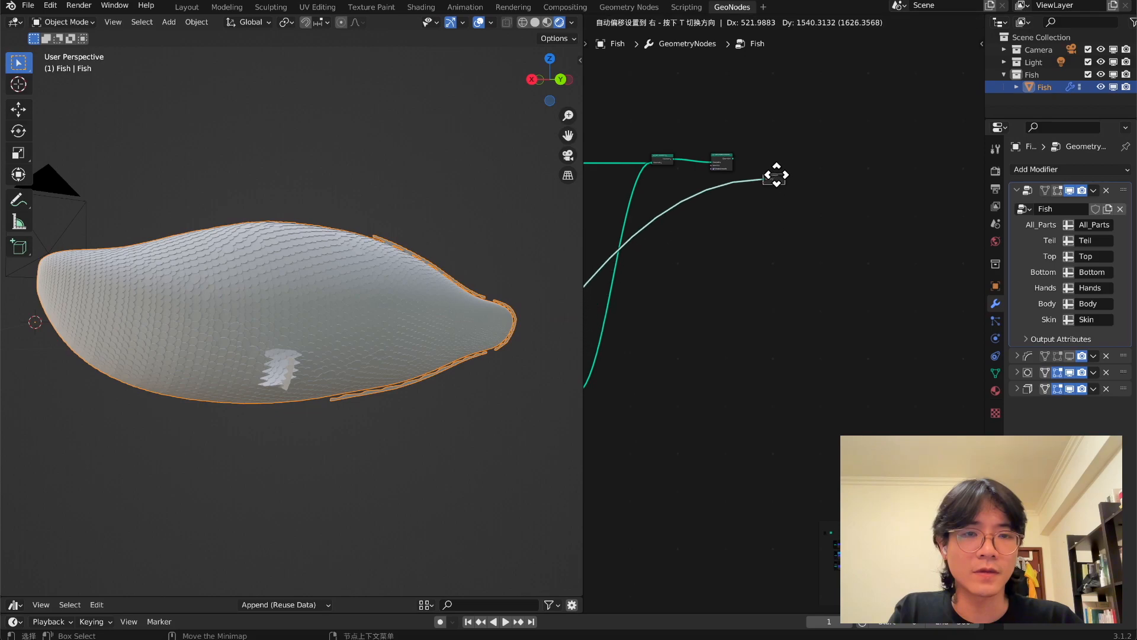
scroll(761, 162, up, 3)
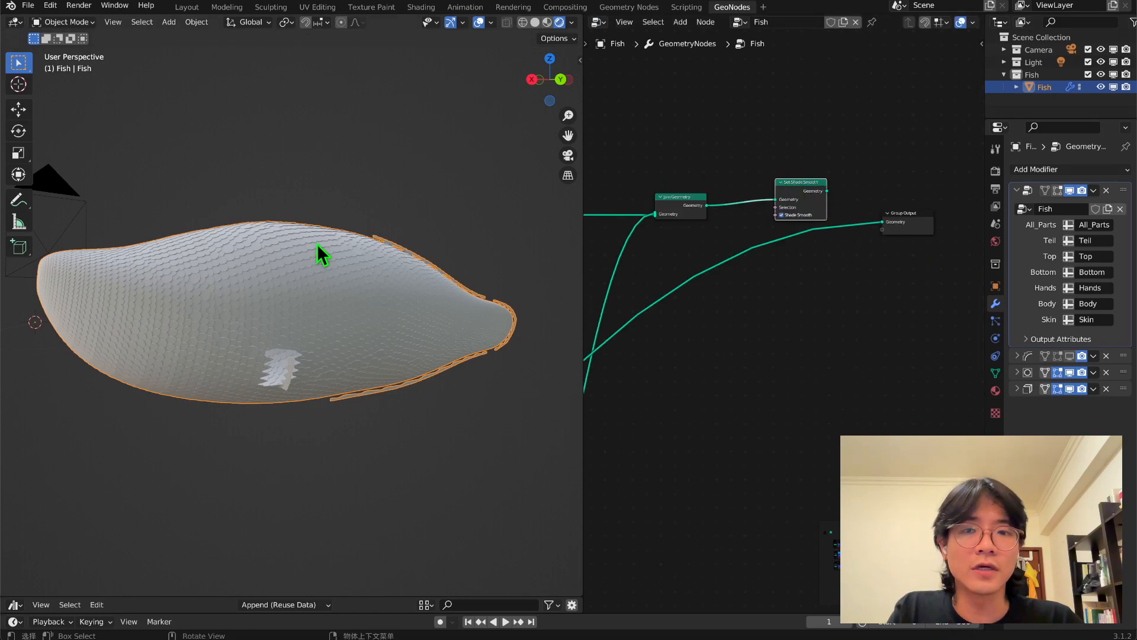
drag(882, 223, 655, 218)
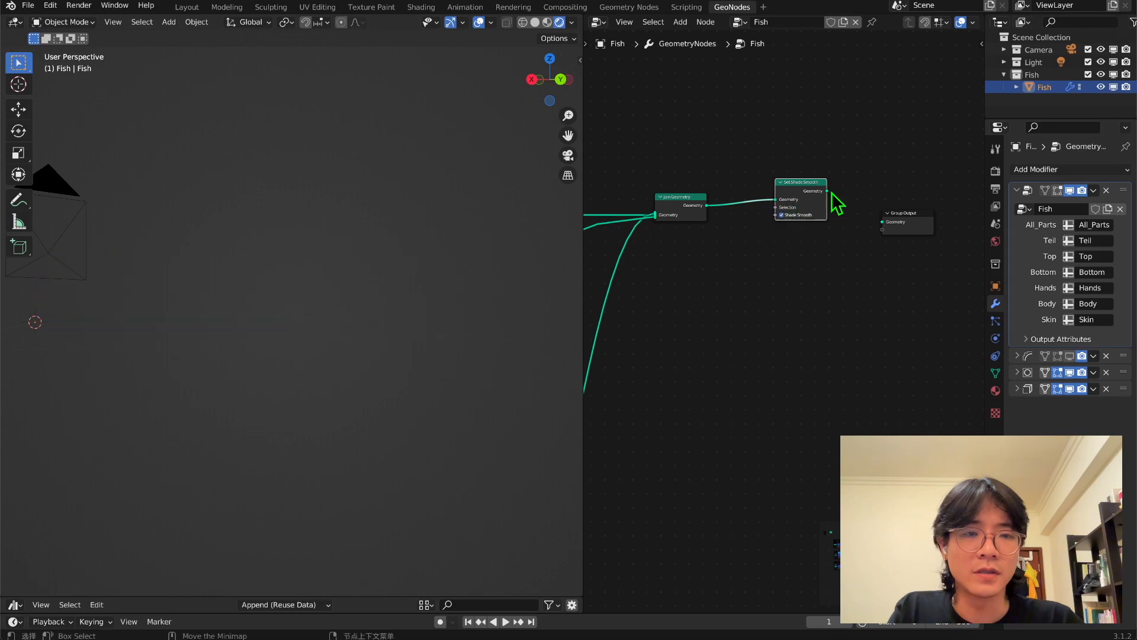
drag(827, 190, 882, 222)
Examine the scales on the complete fish from several angles, up close on the body and around the side fin.
middle_drag(391, 308, 348, 325)
middle_drag(326, 309, 323, 267)
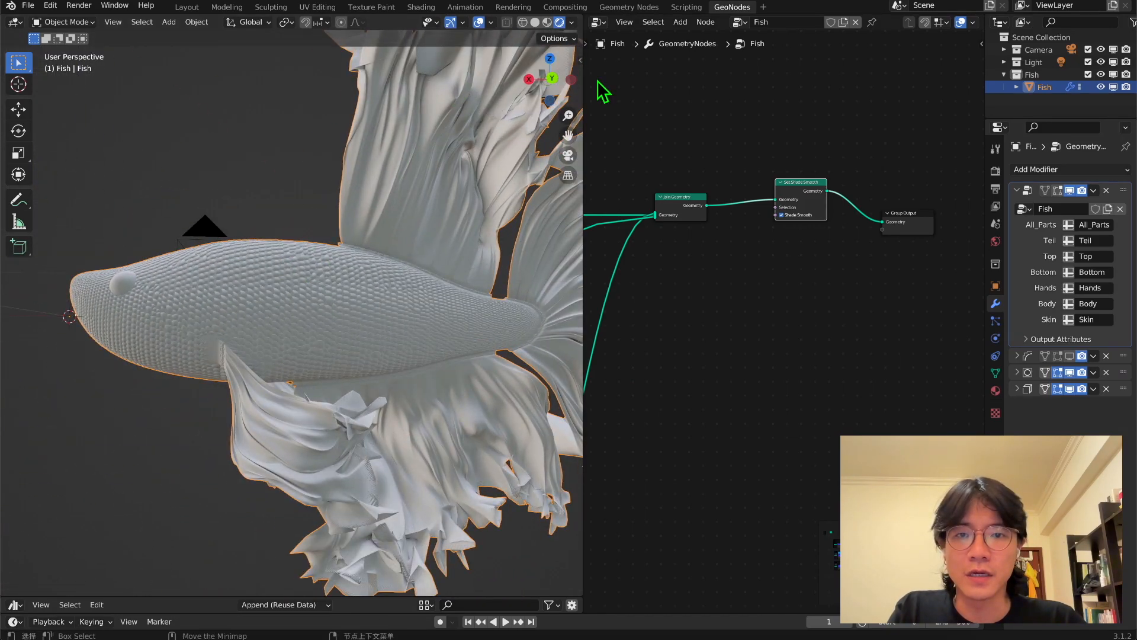
scroll(407, 239, up, 2)
scroll(362, 297, up, 2)
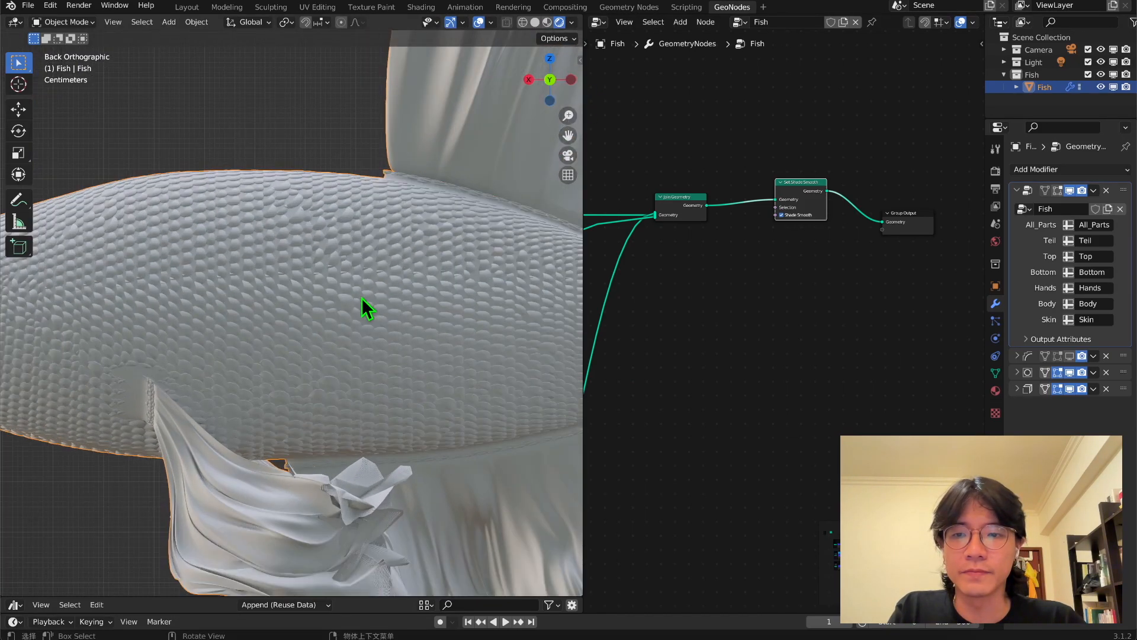
scroll(350, 265, up, 2)
middle_drag(330, 279, 456, 267)
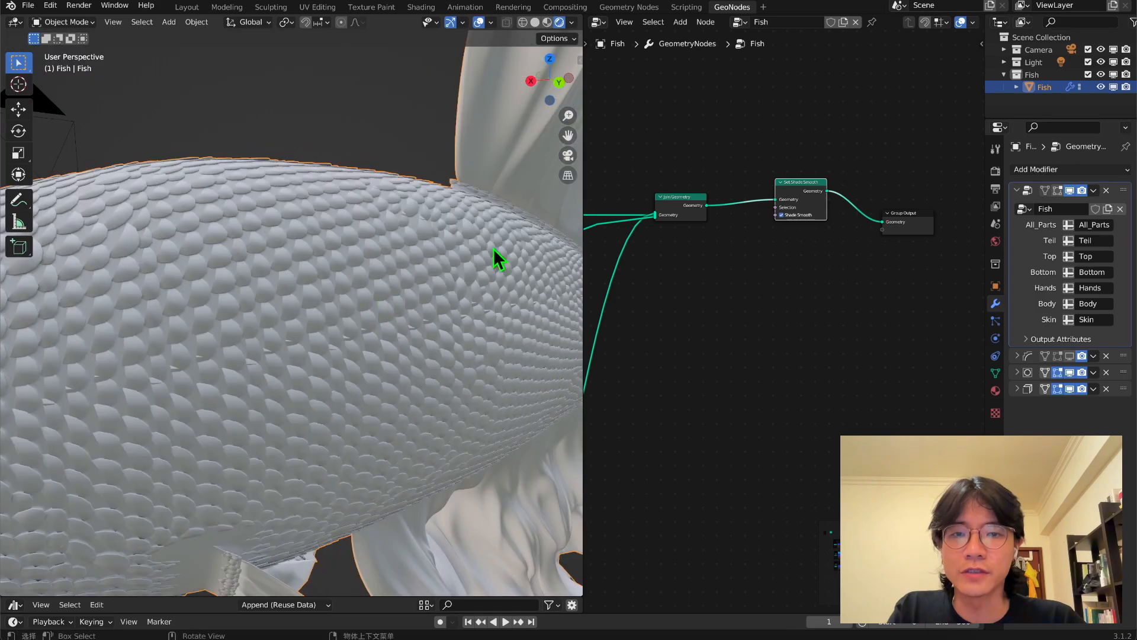
drag(786, 195, 778, 214)
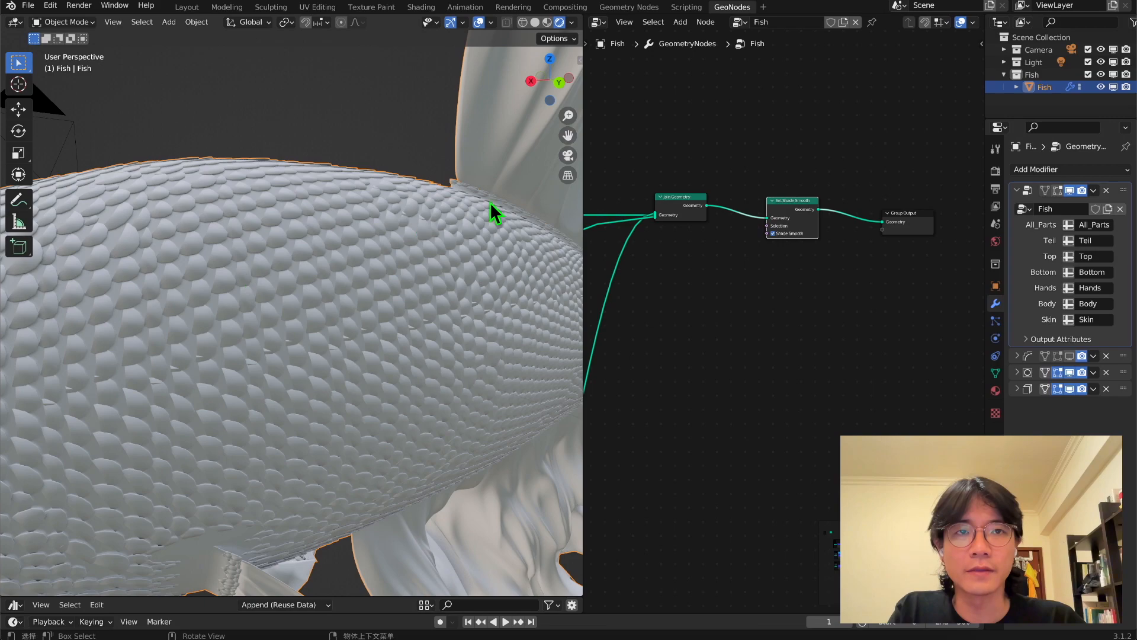
middle_drag(416, 214, 337, 284)
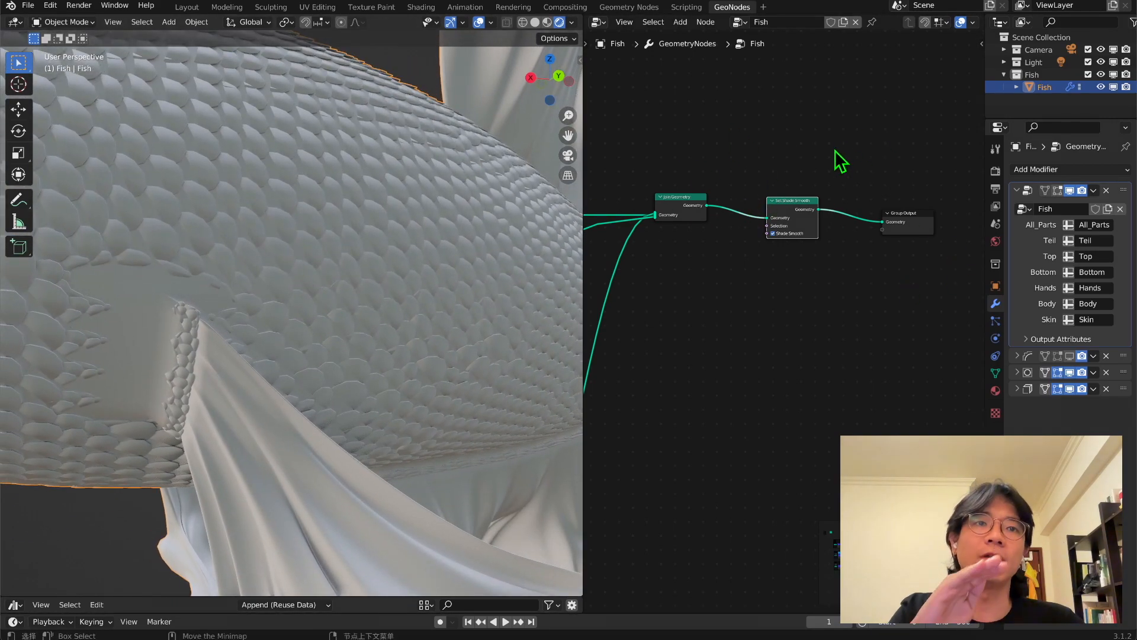
Connect Join Geometry directly to Group Output and insert Set Shade Smooth into the uppermost link entering Join Geometry.
drag(707, 205, 882, 223)
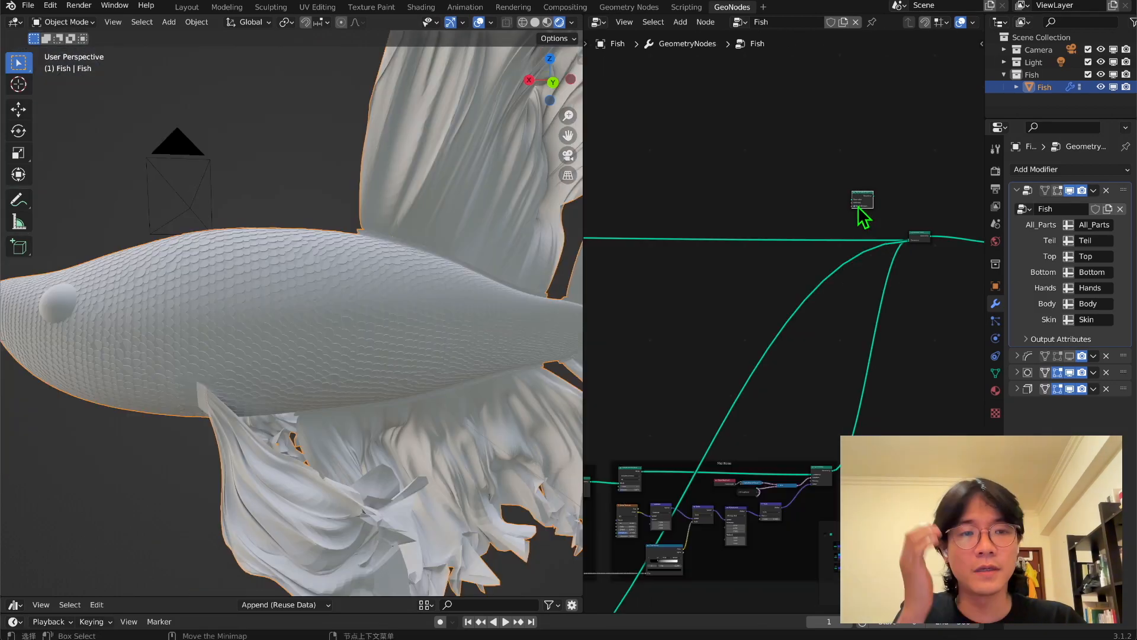
scroll(807, 221, up, 3)
scroll(758, 160, up, 2)
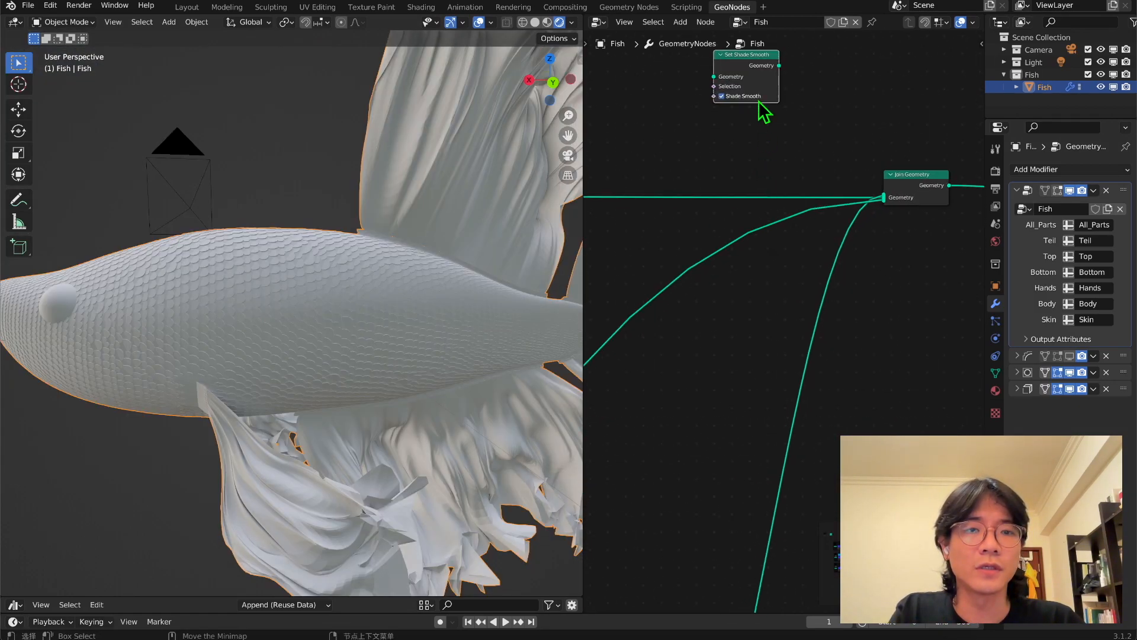
drag(752, 71, 729, 170)
Duplicate Set Shade Smooth twice and insert the copies into the other two links entering Join Geometry.
key(shift+d)
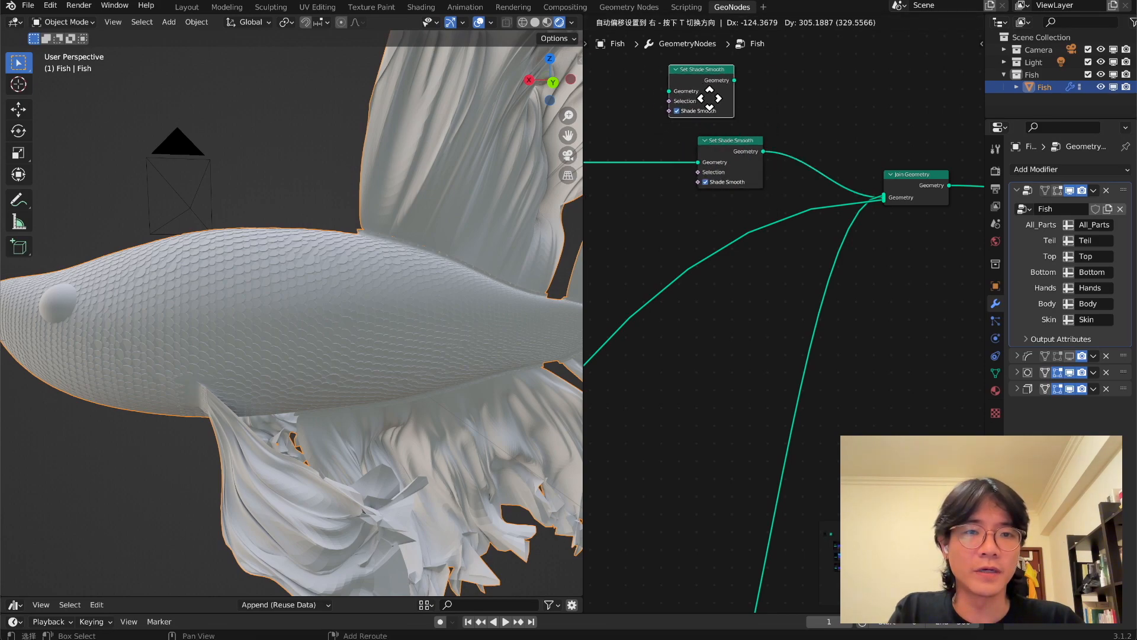
click(728, 247)
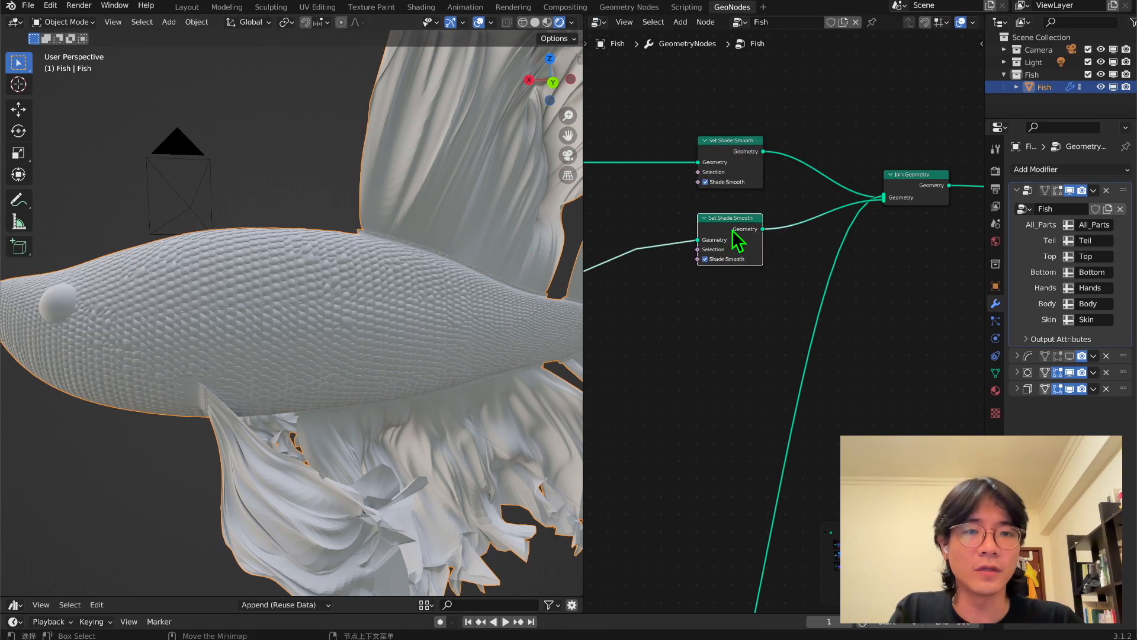
key(shift+d)
click(827, 319)
click(723, 234)
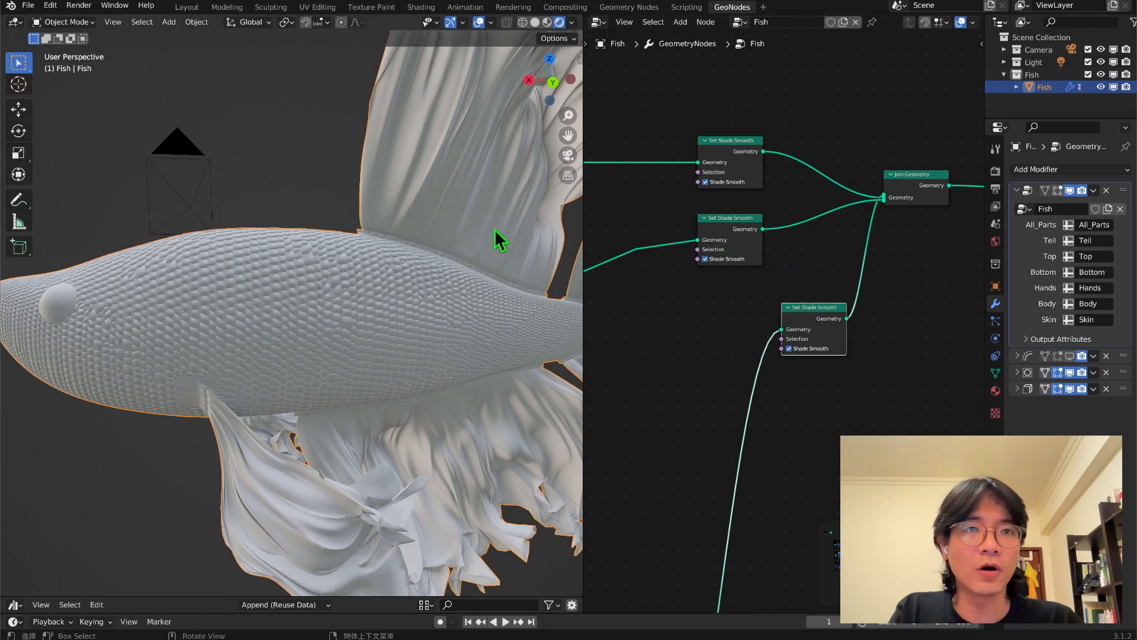
Rearrange the two copied Set Shade Smooth nodes and turn off Shade Smooth on the one in the scales branch.
middle_drag(337, 267, 391, 240)
drag(571, 127, 570, 142)
drag(732, 247, 820, 459)
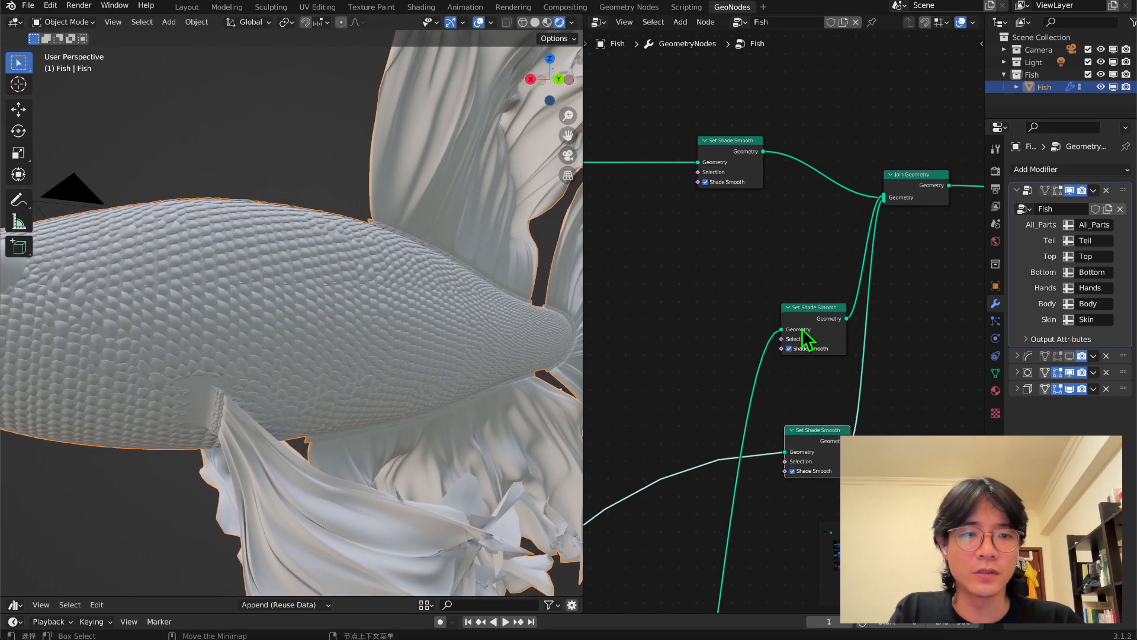
drag(804, 336, 734, 274)
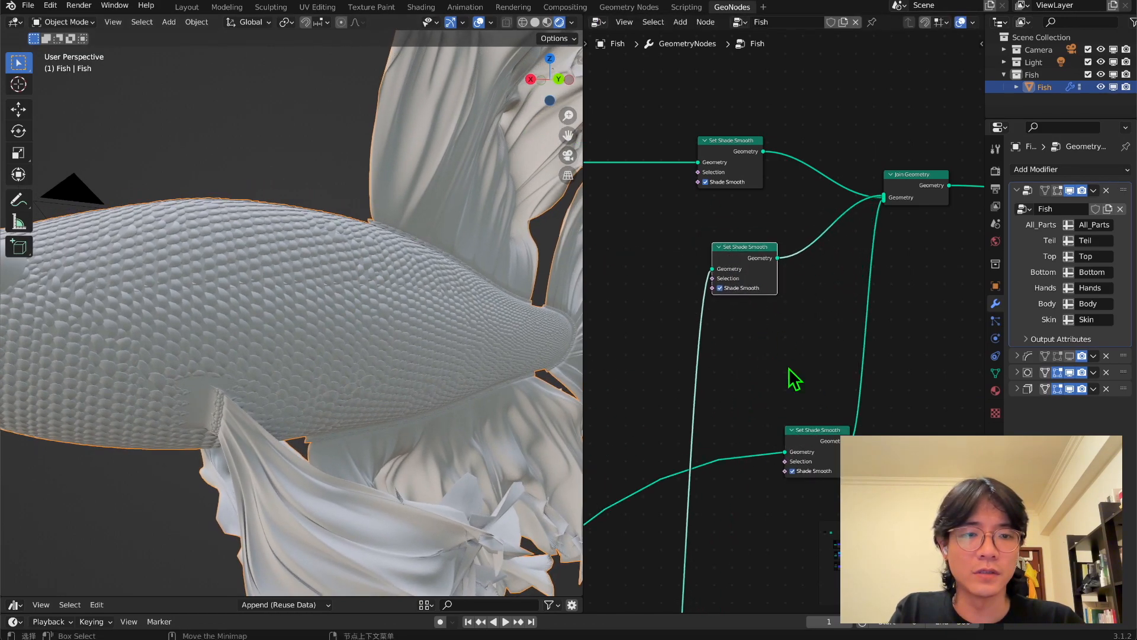
click(793, 471)
Move the scales branch's Set Shade Smooth node down next to the Switch node.
scroll(312, 337, down, 6)
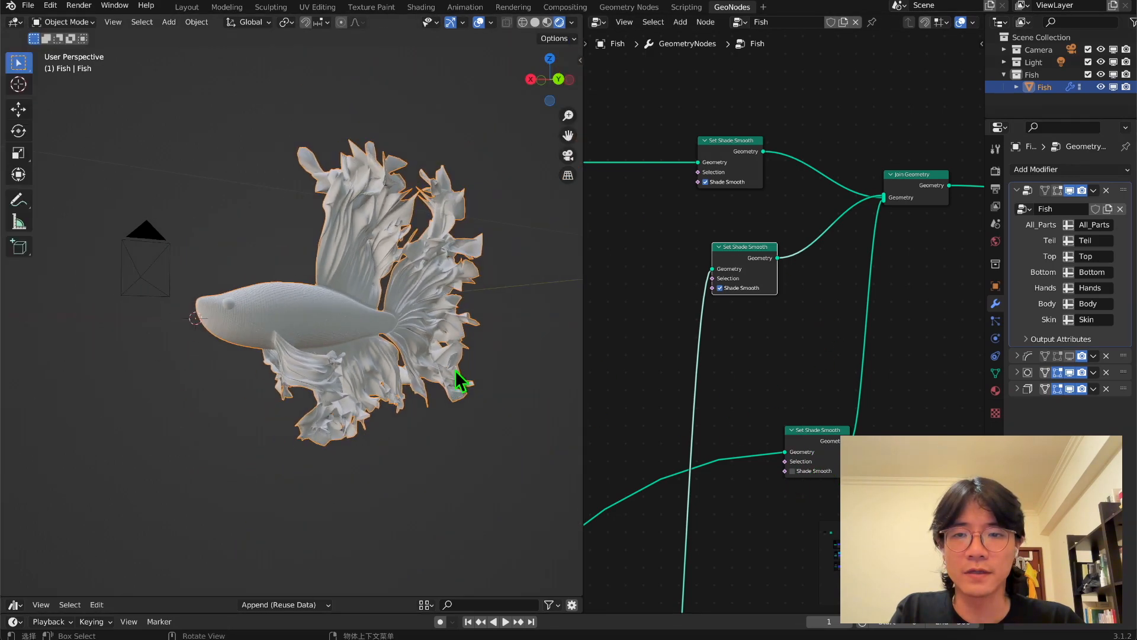
scroll(805, 432, down, 1)
scroll(809, 441, down, 5)
middle_drag(807, 432, 858, 178)
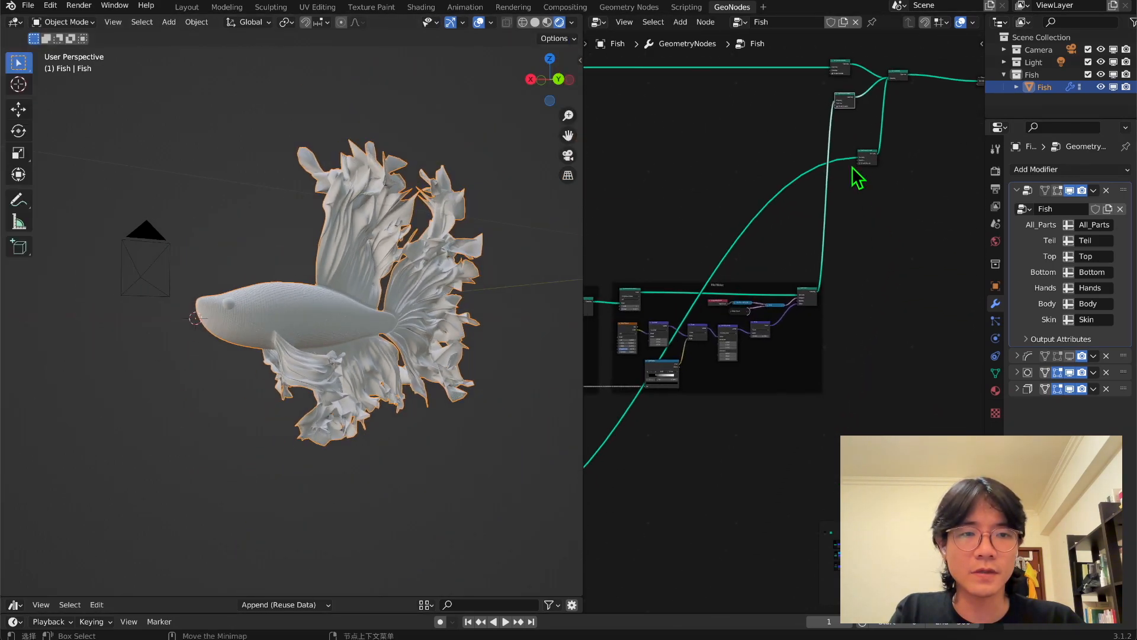
drag(863, 153, 632, 521)
middle_drag(645, 500, 872, 262)
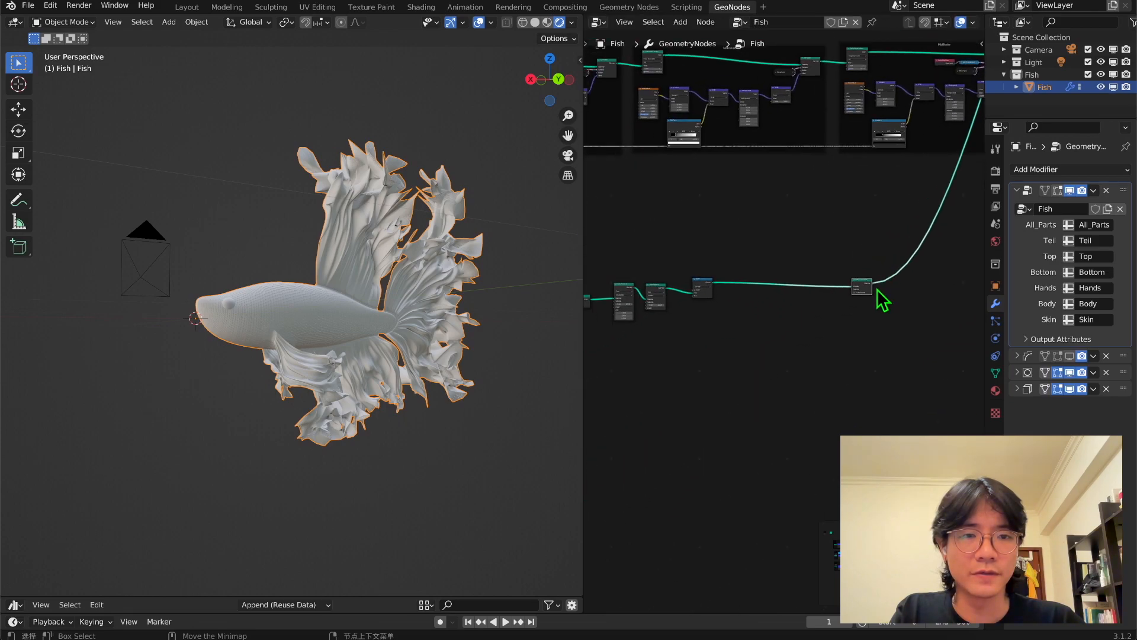
drag(863, 289, 731, 286)
scroll(726, 345, up, 5)
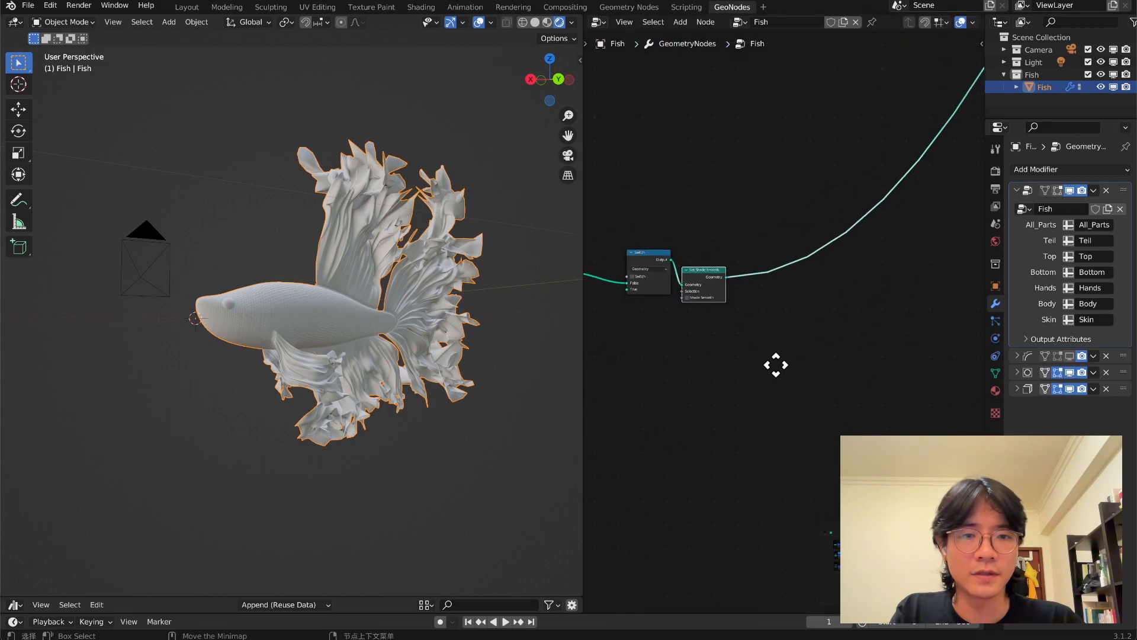
Duplicate the Switch node and insert the copy after the scales branch's Set Shade Smooth node.
scroll(812, 357, up, 4)
drag(777, 287, 727, 306)
drag(843, 322, 801, 300)
drag(724, 303, 733, 312)
key(shift+d)
click(884, 289)
scroll(743, 358, up, 1)
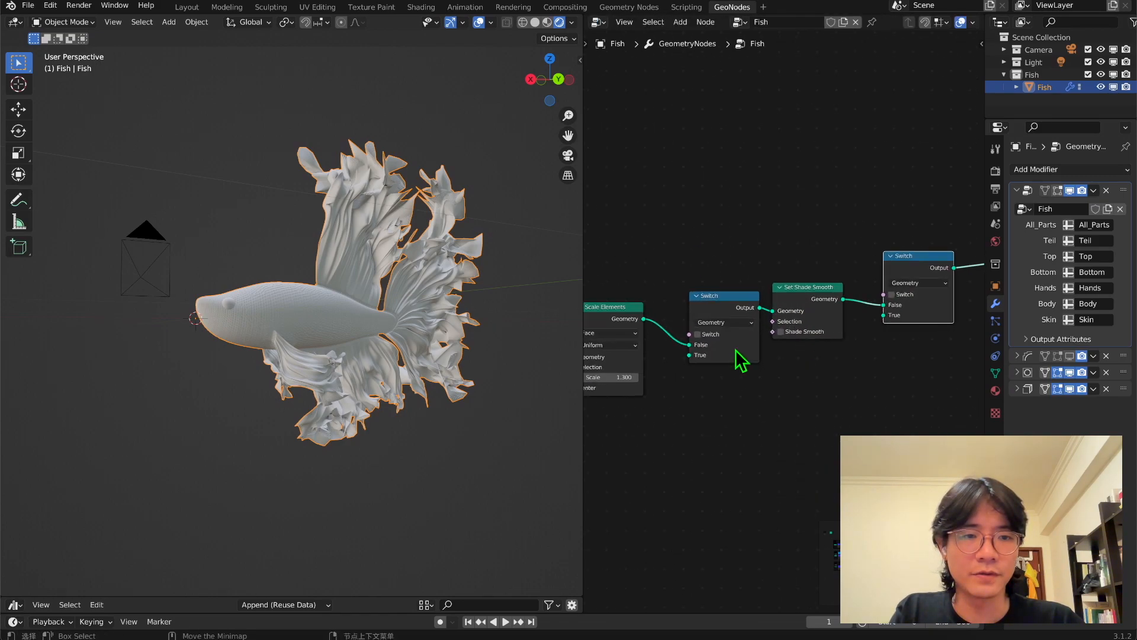
Connect the last Scale Elements node directly to Set Shade Smooth and remove the original Switch node between them.
drag(644, 319, 773, 309)
click(720, 297)
scroll(728, 307, down, 2)
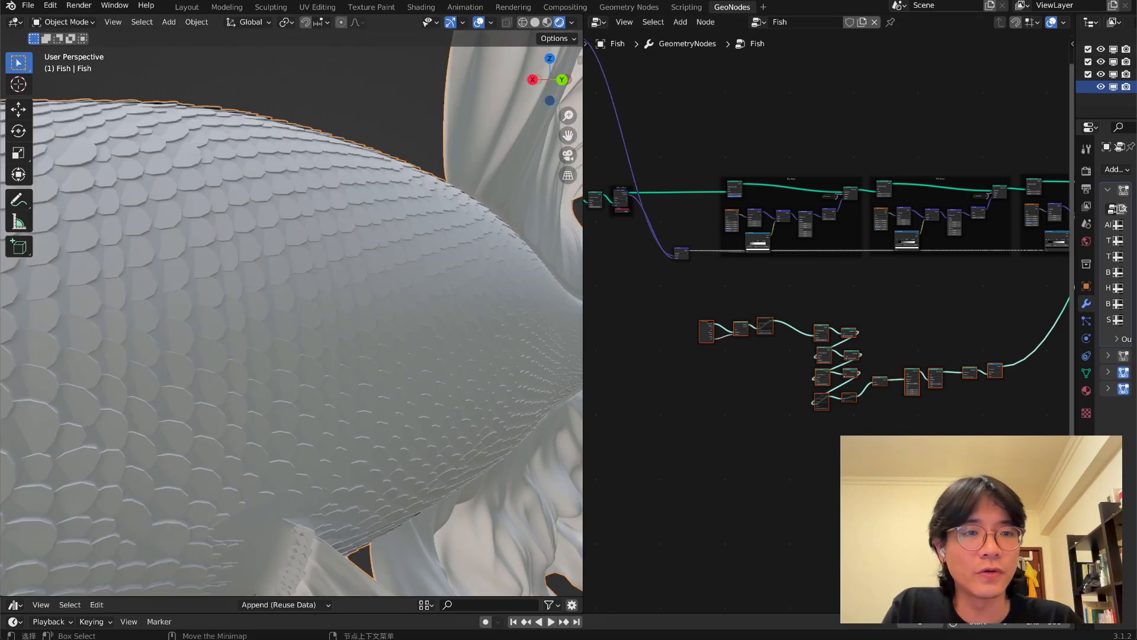
Review the whole node tree up to Join Geometry and examine where the scales meet the skin around the side fin.
middle_drag(240, 286, 198, 293)
scroll(764, 326, down, 5)
scroll(747, 308, up, 1)
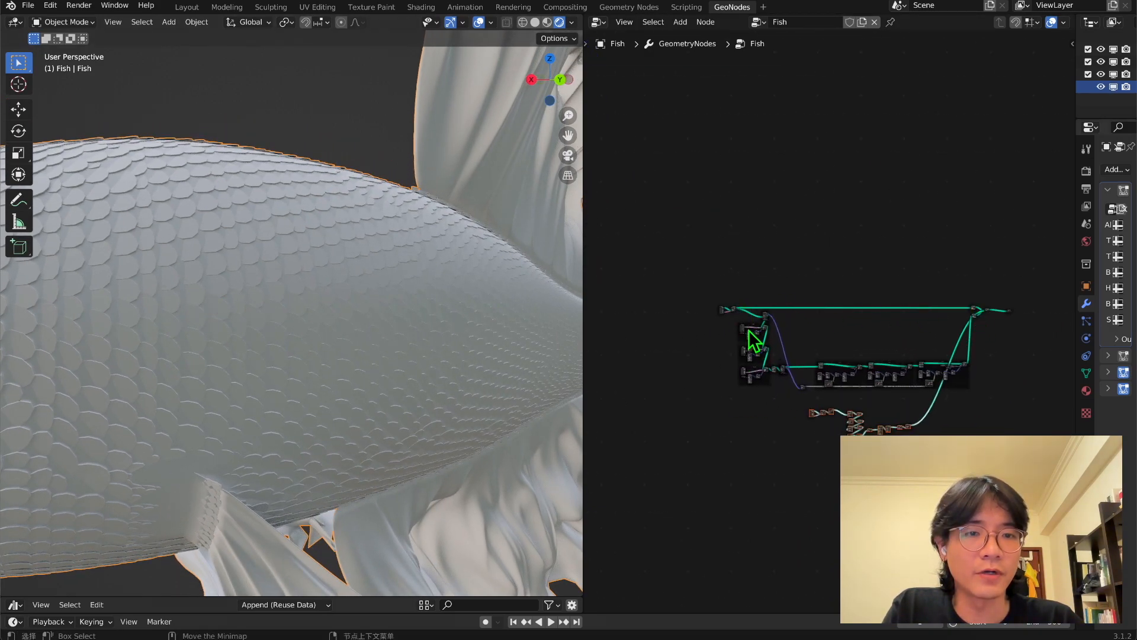
scroll(828, 328, up, 8)
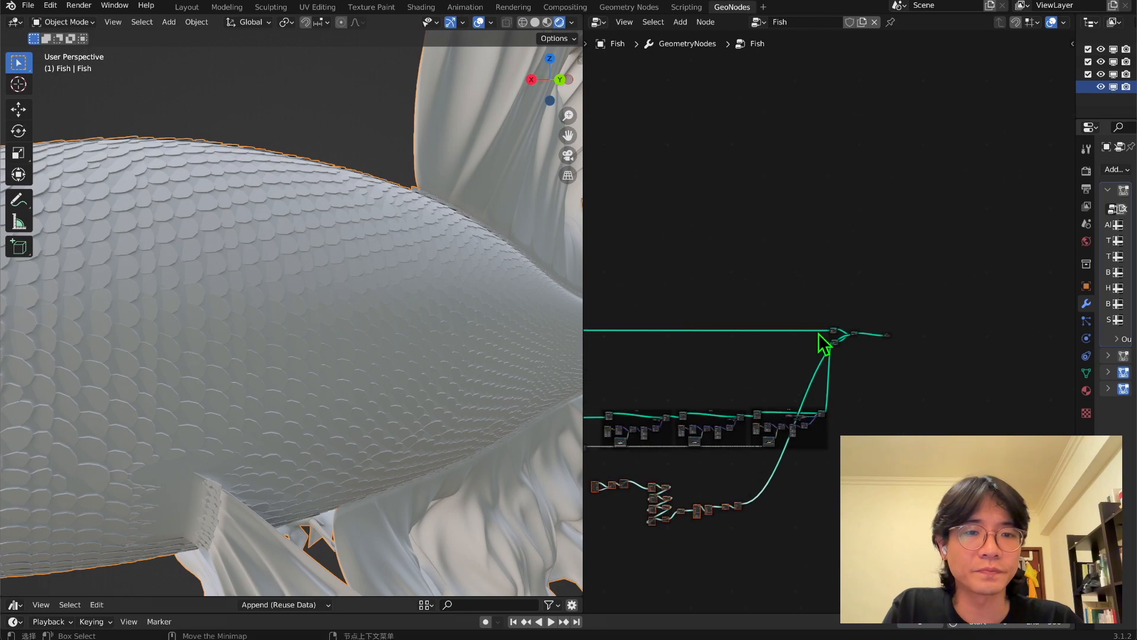
scroll(827, 333, up, 1)
scroll(513, 338, up, 2)
middle_drag(513, 338, 335, 272)
scroll(406, 311, down, 3)
scroll(336, 272, up, 1)
scroll(329, 254, up, 1)
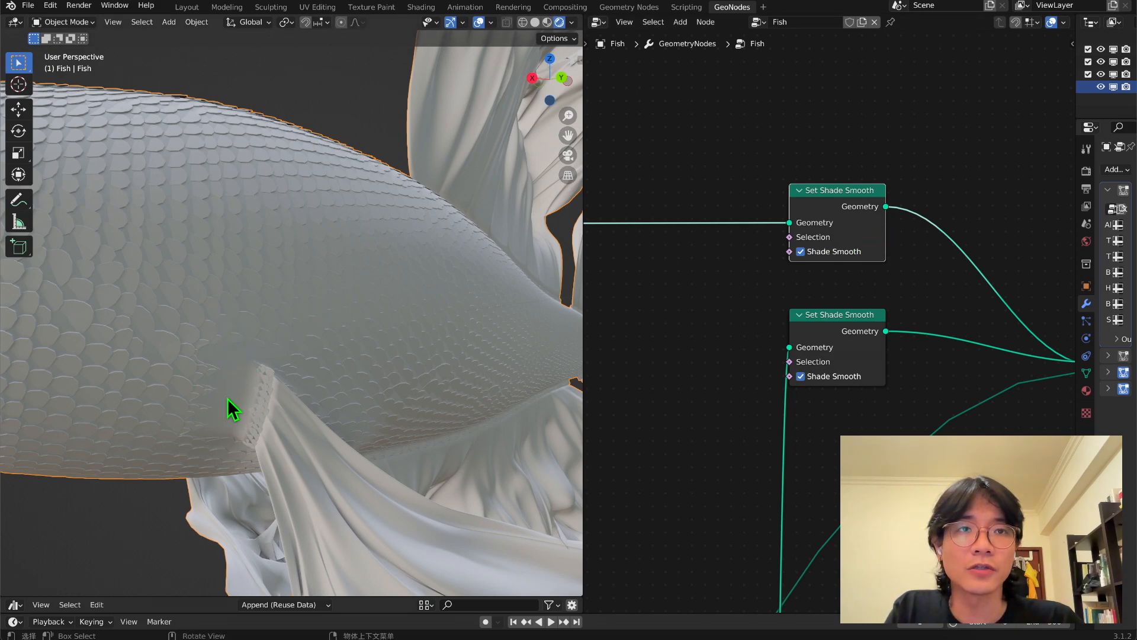
middle_drag(926, 216, 812, 246)
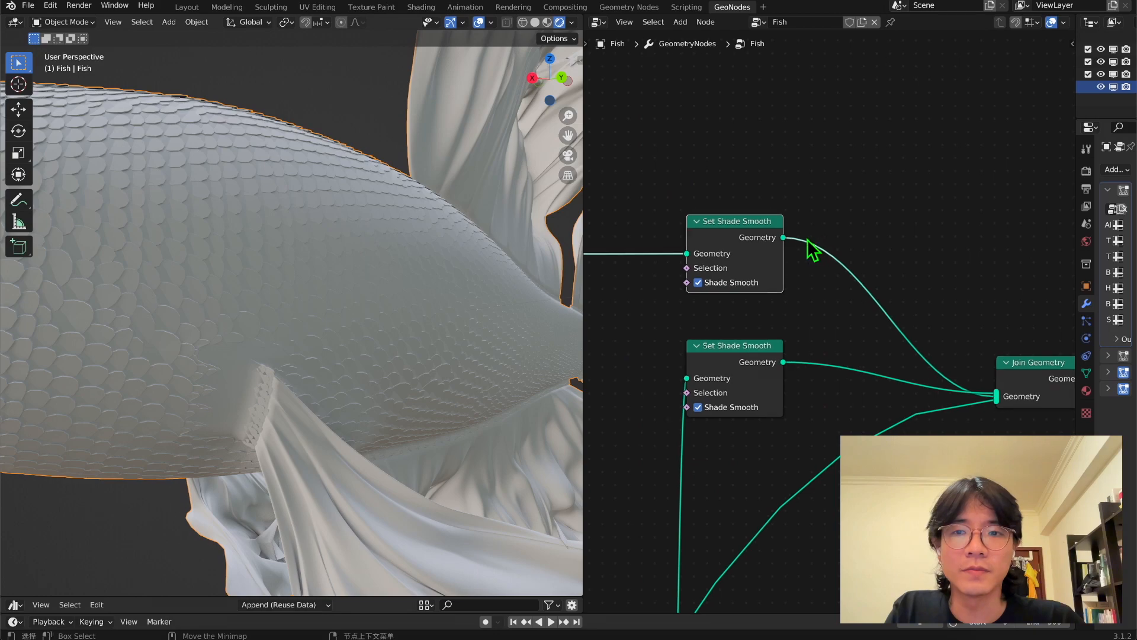
middle_drag(201, 391, 304, 343)
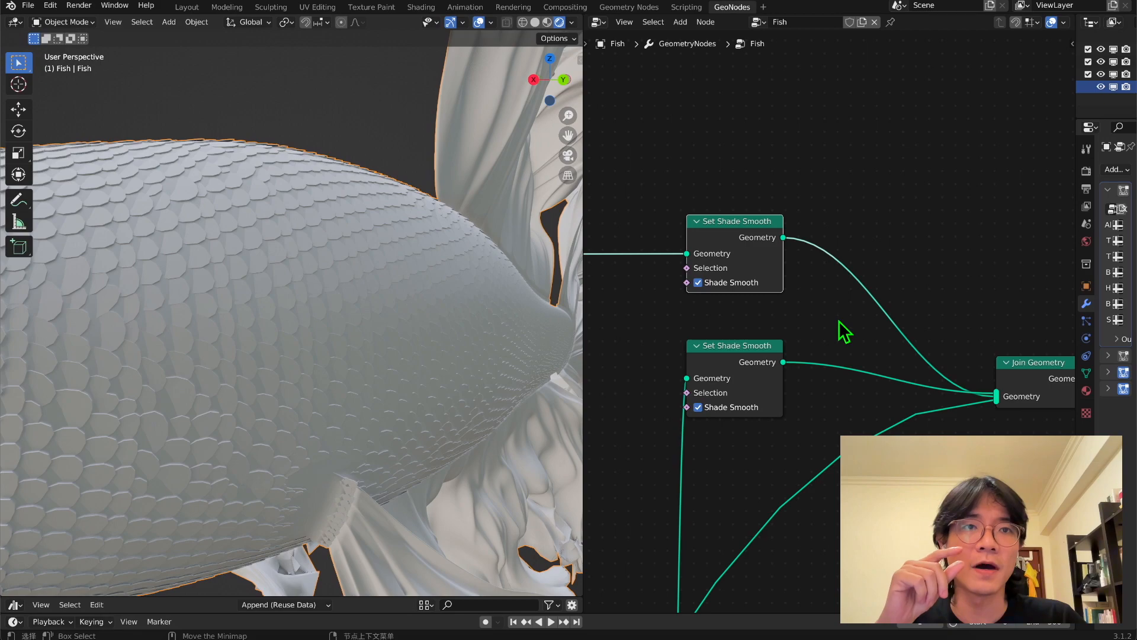
Move the muted Subdivision Surface node farther from Separate Geometry to make room at the start of the scales branch.
mouse_move(710, 223)
mouse_down()
mouse_move(771, 152)
mouse_move(682, 180)
mouse_move(727, 208)
mouse_up()
scroll(774, 332, down, 15)
middle_drag(774, 409, 1062, 76)
middle_drag(661, 362, 921, 300)
scroll(906, 270, up, 15)
middle_drag(853, 296, 789, 359)
drag(872, 272, 825, 265)
middle_drag(935, 272, 805, 297)
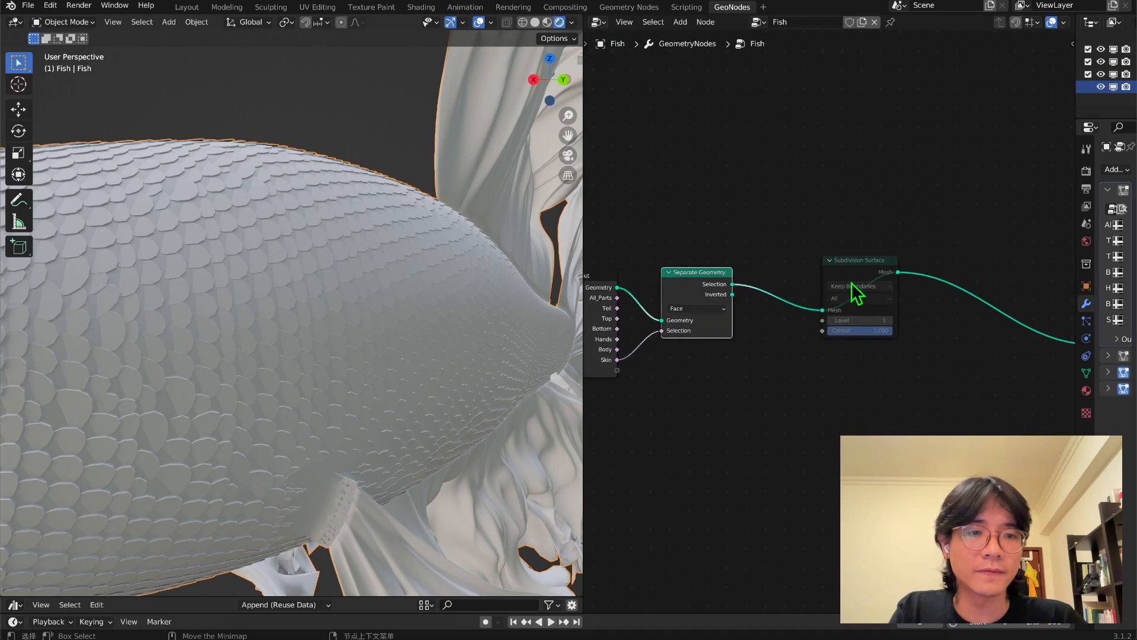
drag(865, 261, 1027, 256)
middle_drag(871, 312, 842, 333)
Add an Extrude Mesh node and set its Offset Scale to 0.001.
key(shift+a)
click(791, 231)
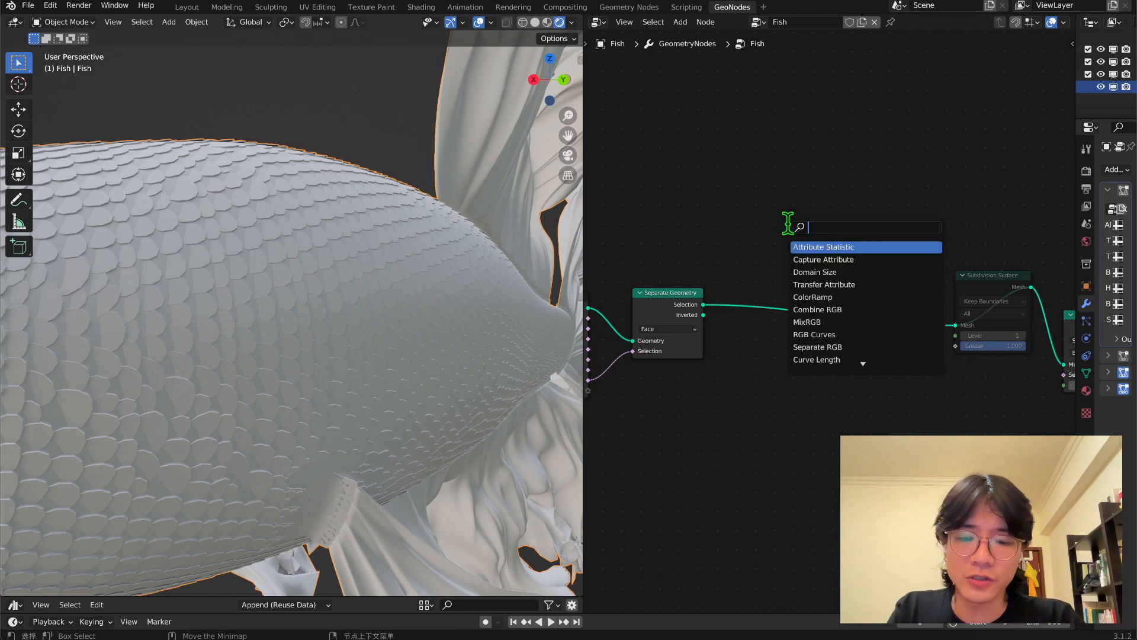
text(ex)
key(Return)
scroll(831, 323, up, 2)
double_click(836, 191)
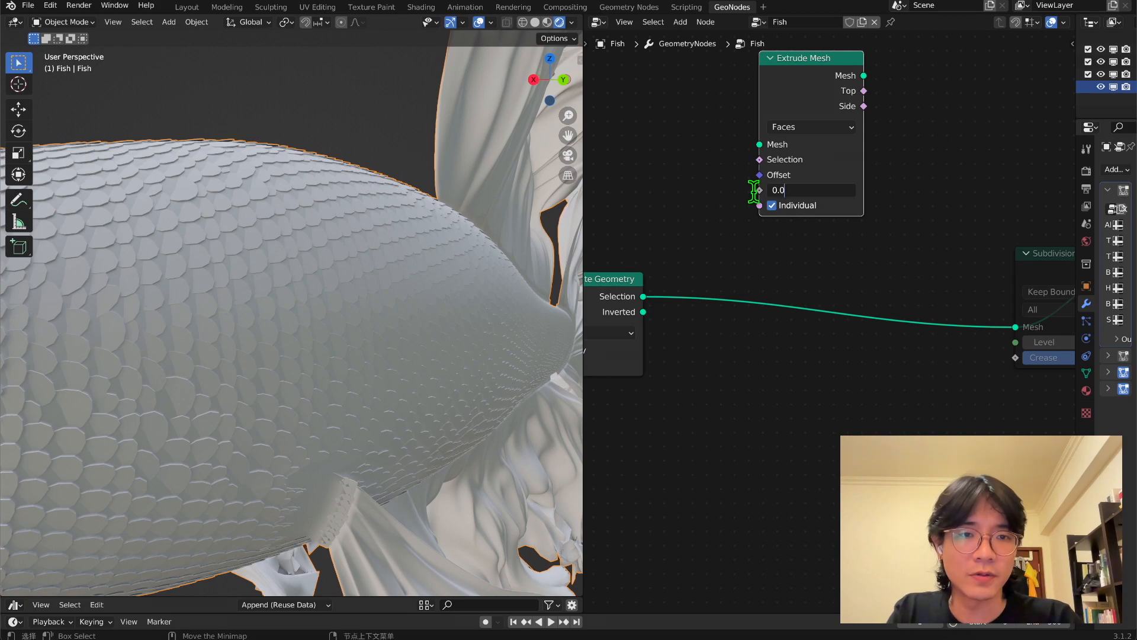
key(Return)
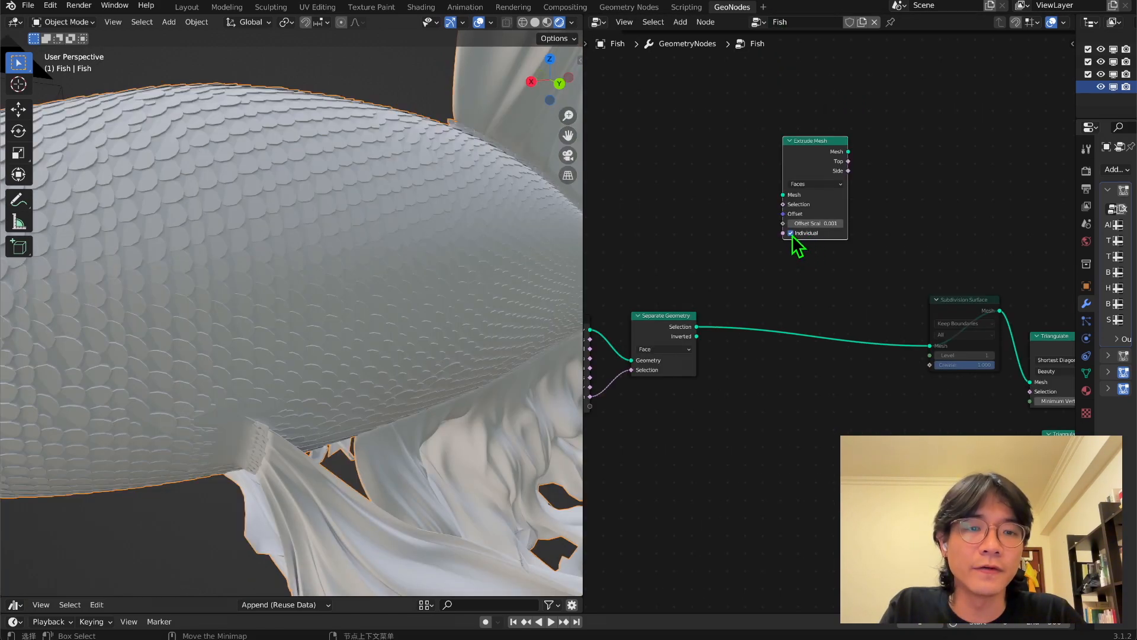
Insert the Extrude Mesh node, with Individual off, between Separate Geometry and Subdivision Surface and check the raised scales.
drag(816, 160, 807, 307)
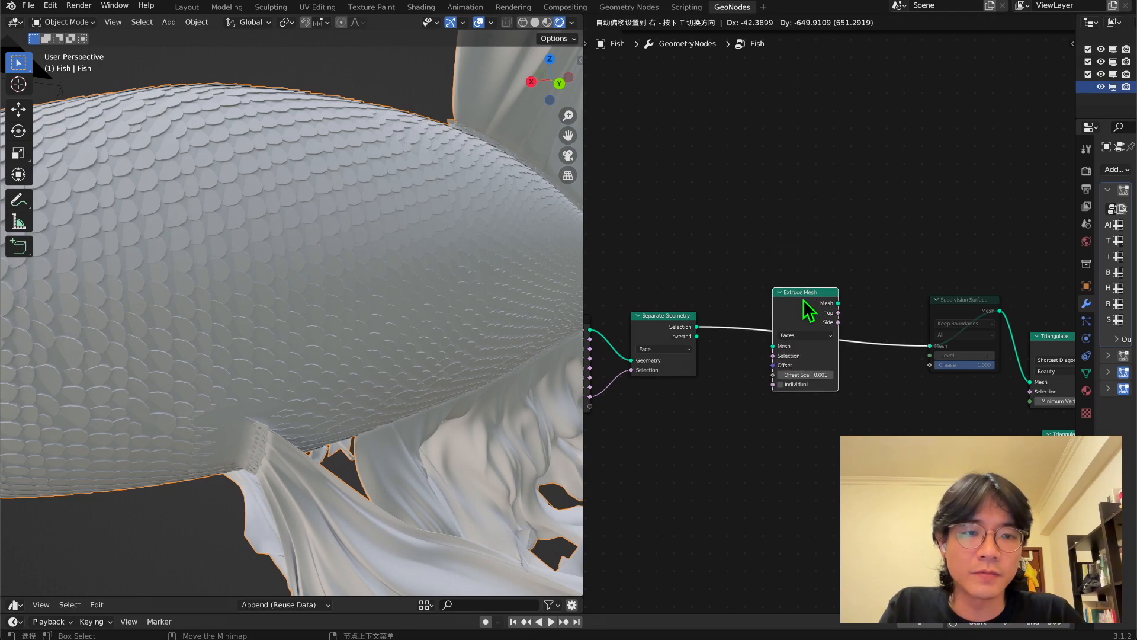
middle_drag(367, 329, 296, 295)
middle_drag(335, 217, 294, 189)
scroll(160, 356, up, 3)
scroll(169, 407, down, 2)
scroll(744, 414, up, 4)
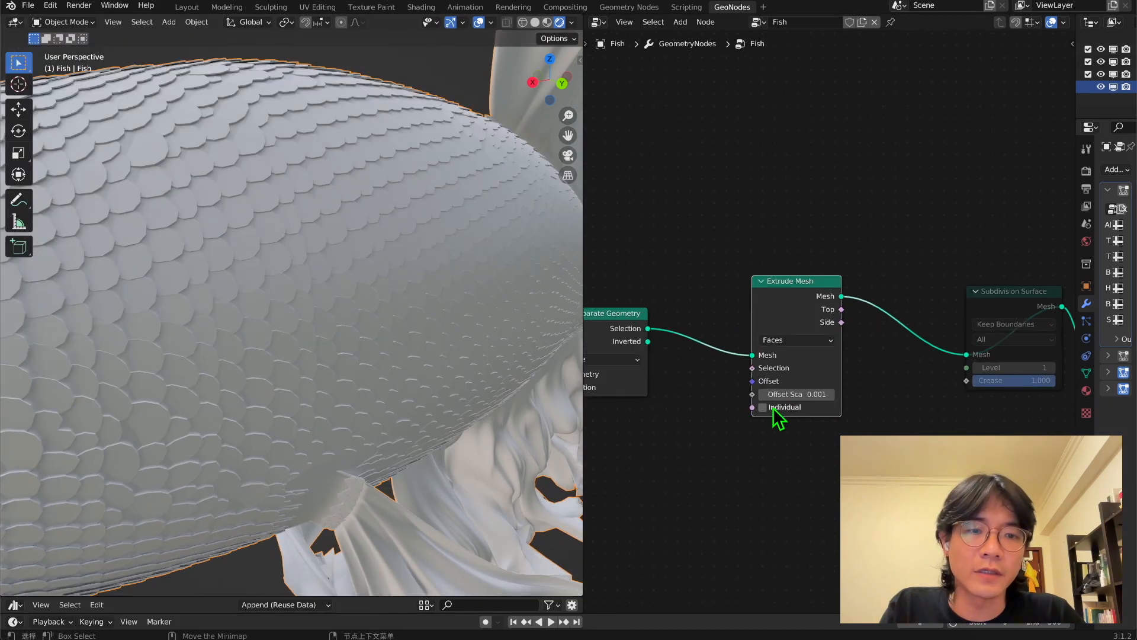
Set the Extrude Mesh node's Offset Scale to 0.002.
double_click(802, 421)
click(812, 415)
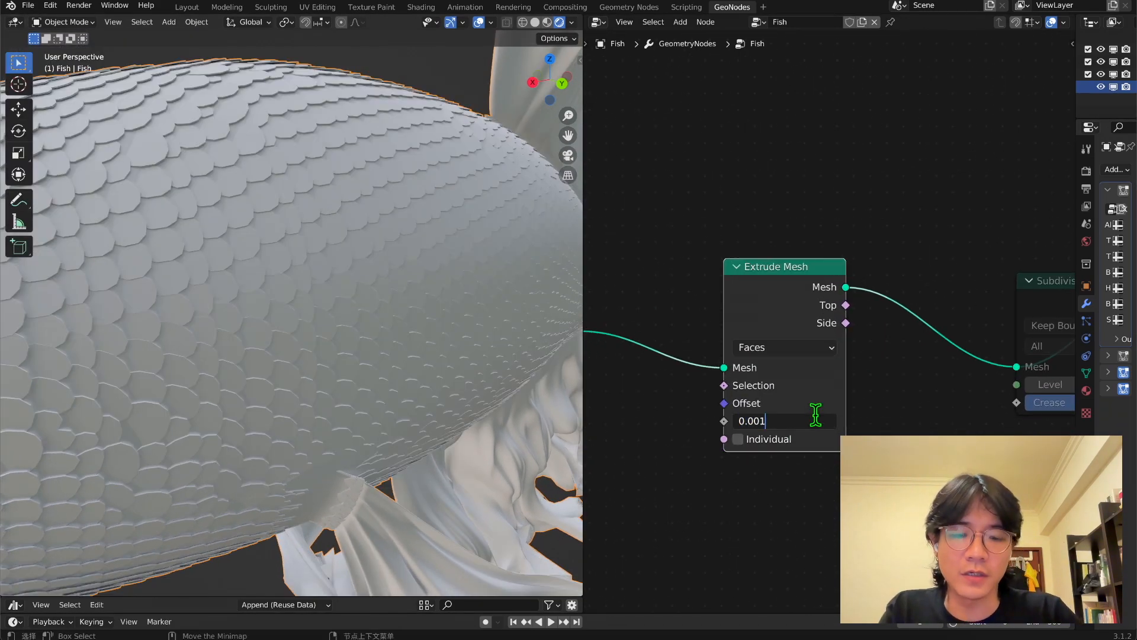
key(Return)
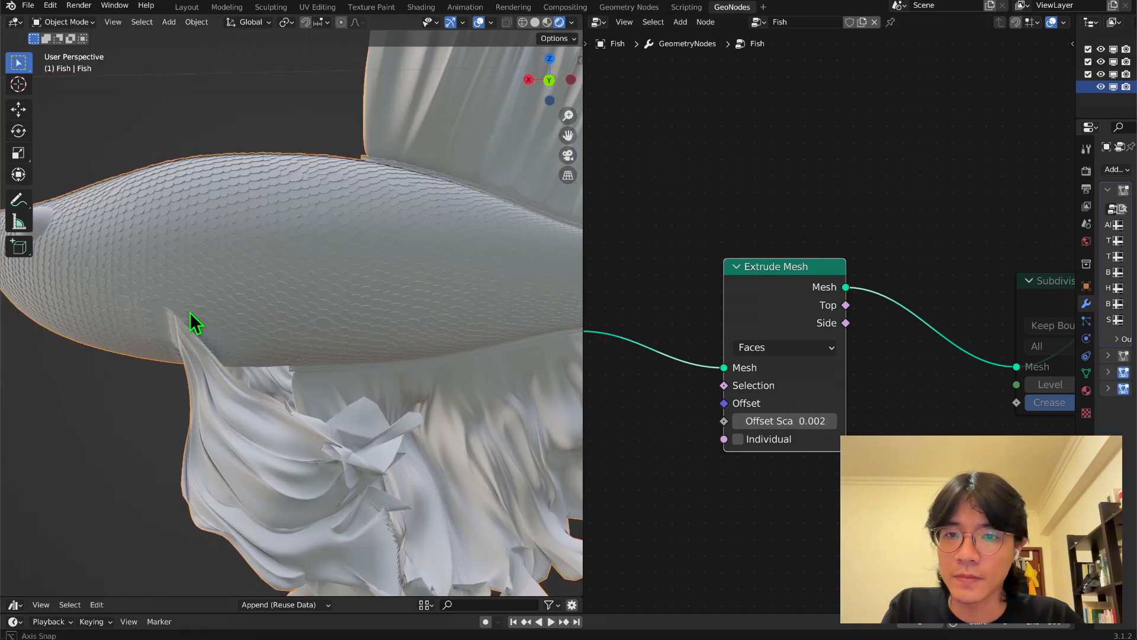
Enclose the scales branch nodes in a frame and label the frame.
scroll(190, 317, down, 2)
scroll(237, 324, up, 7)
middle_drag(247, 325, 279, 321)
scroll(328, 327, down, 4)
scroll(276, 318, down, 2)
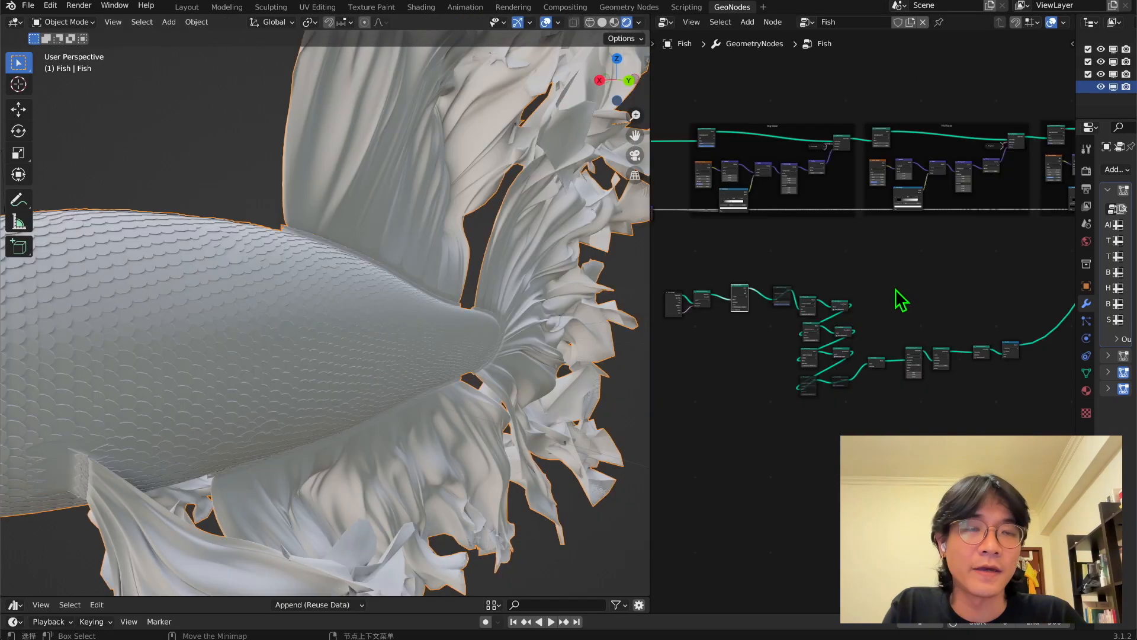
key(shift+a)
click(895, 289)
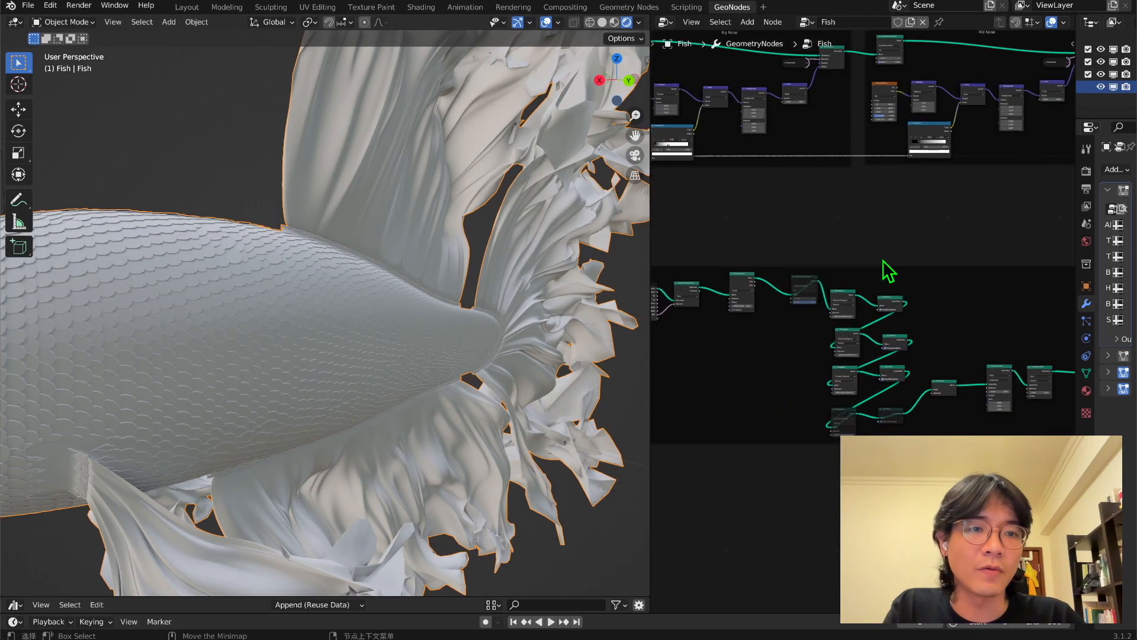
right_click(873, 270)
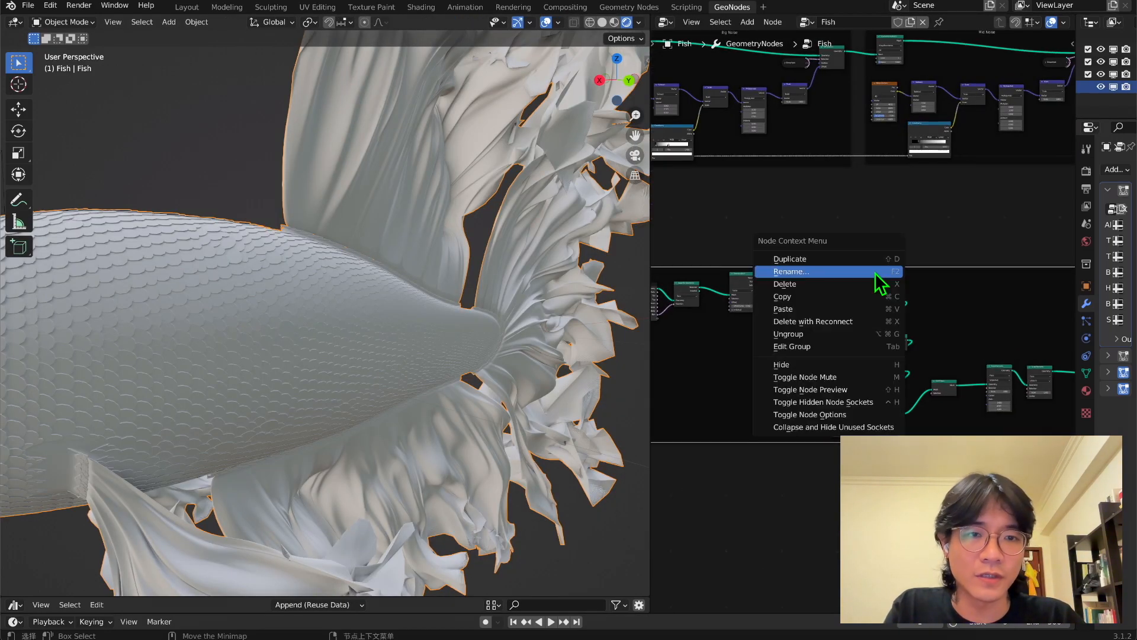
click(875, 273)
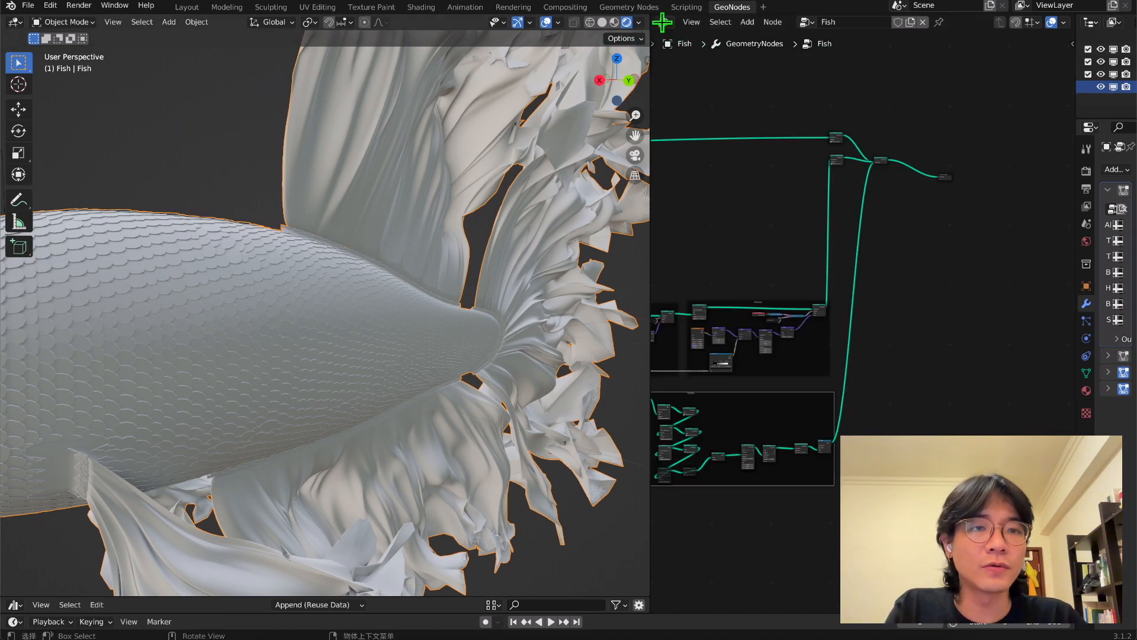
Move the two Set Shade Smooth nodes, Join Geometry and Group Output level with the end of the fins branch's noise frames.
drag(993, 220, 830, 122)
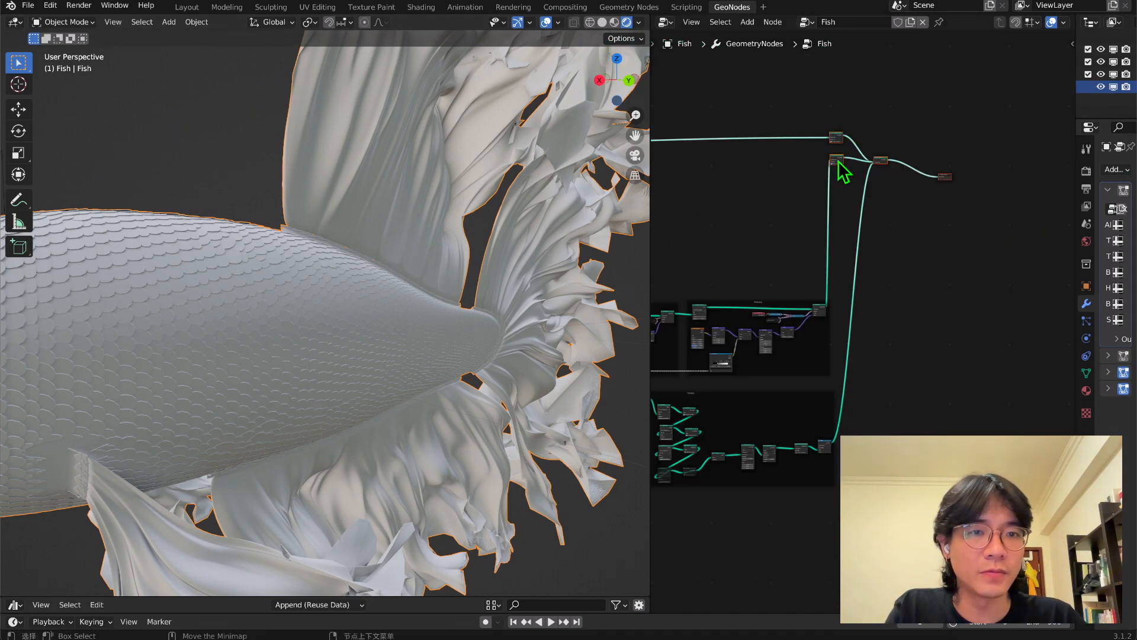
drag(838, 162, 882, 163)
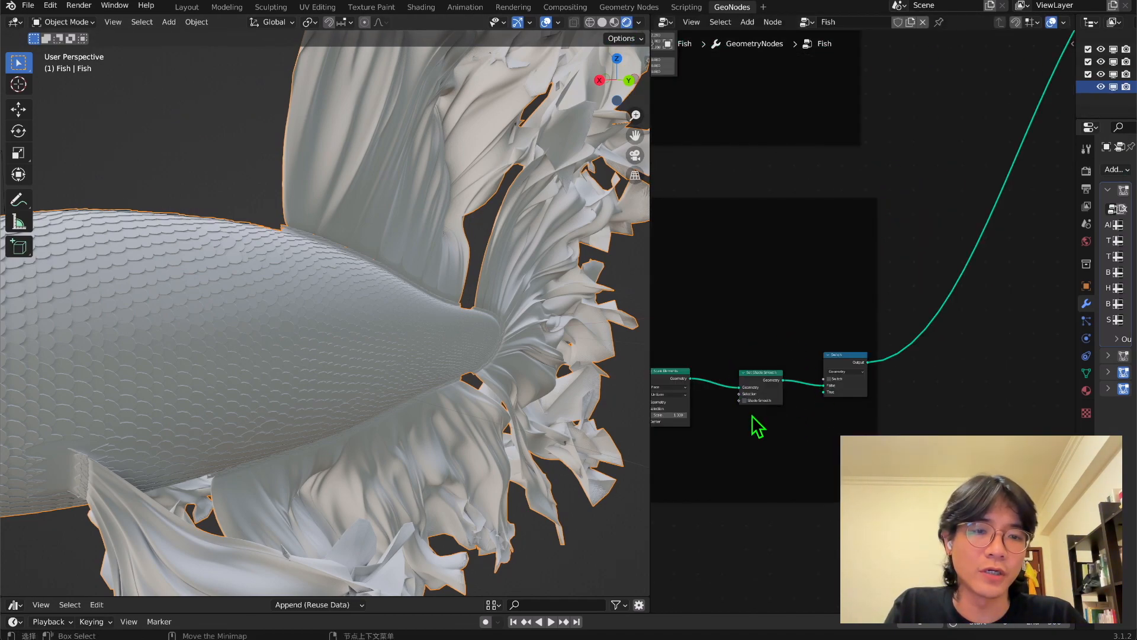
scroll(827, 236, down, 5)
middle_drag(965, 126, 909, 218)
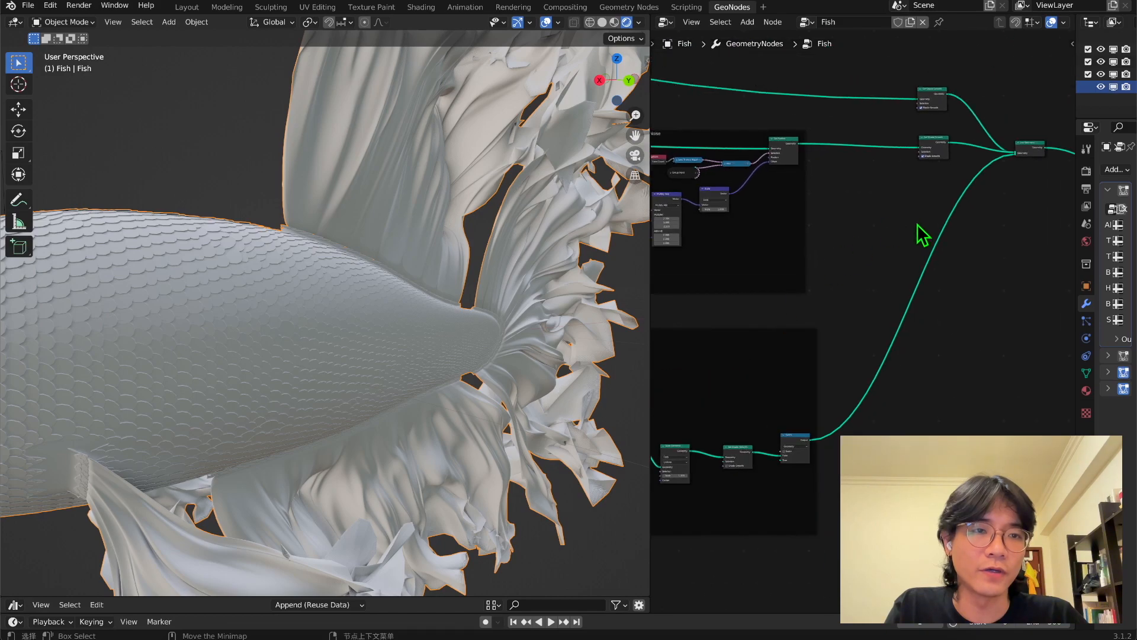
Place the scales branch's Set Shade Smooth node outside its frame, just before Join Geometry, in line with the other two shading nodes.
click(729, 455)
key(ctrl+x)
middle_drag(908, 172, 890, 205)
click(920, 177)
drag(920, 177, 935, 238)
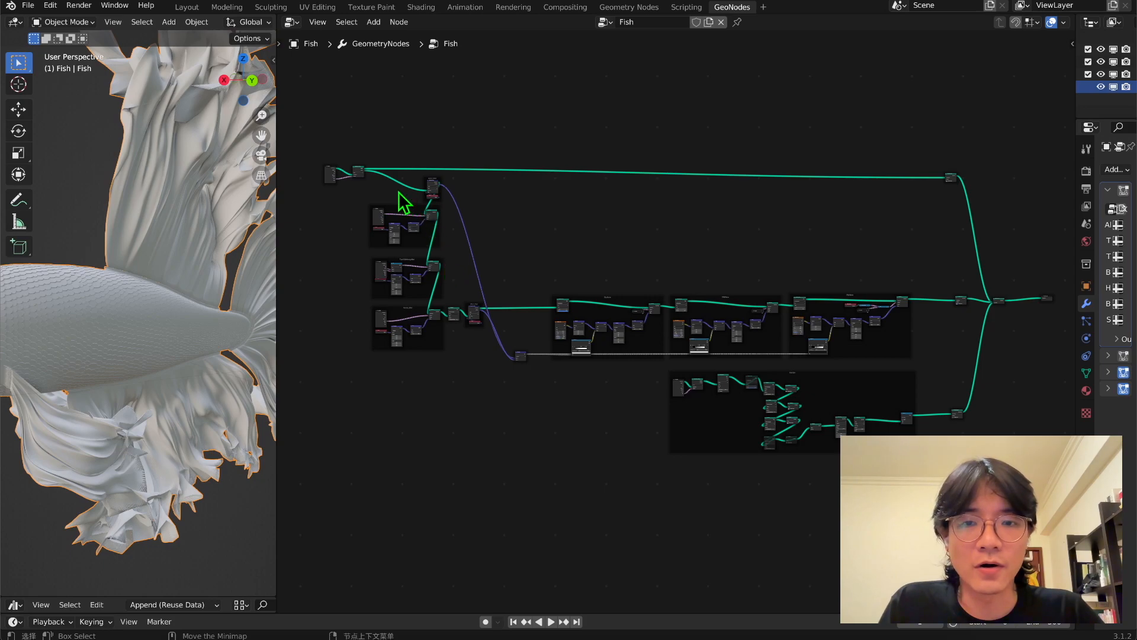
Review the three branches of the node tree and examine the scaled body and fins from several angles.
drag(287, 87, 1007, 189)
drag(910, 101, 1016, 220)
drag(349, 203, 957, 361)
mouse_move(964, 307)
mouse_down()
mouse_move(961, 288)
mouse_move(960, 301)
mouse_up()
middle_drag(964, 438, 944, 393)
drag(952, 426, 629, 311)
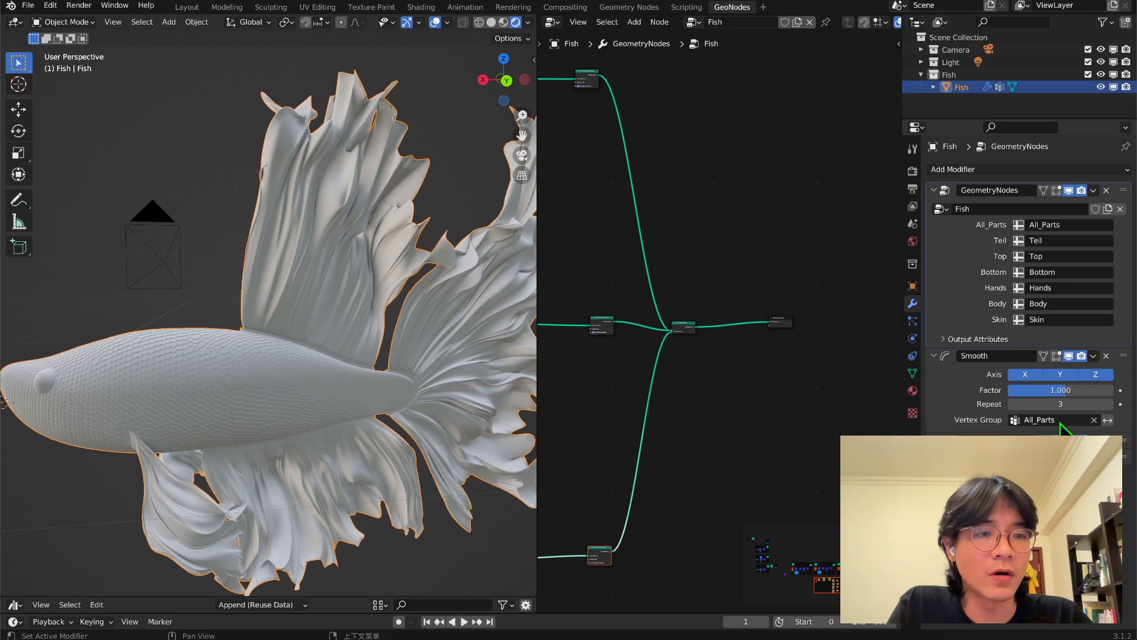
middle_drag(377, 350, 358, 314)
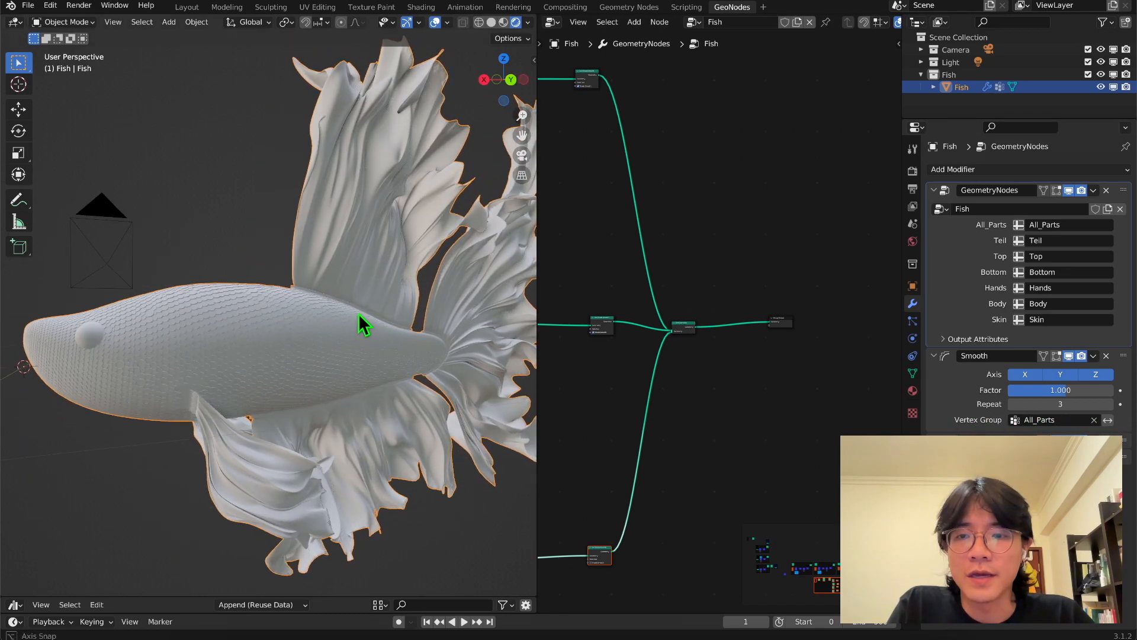
middle_drag(279, 355, 240, 367)
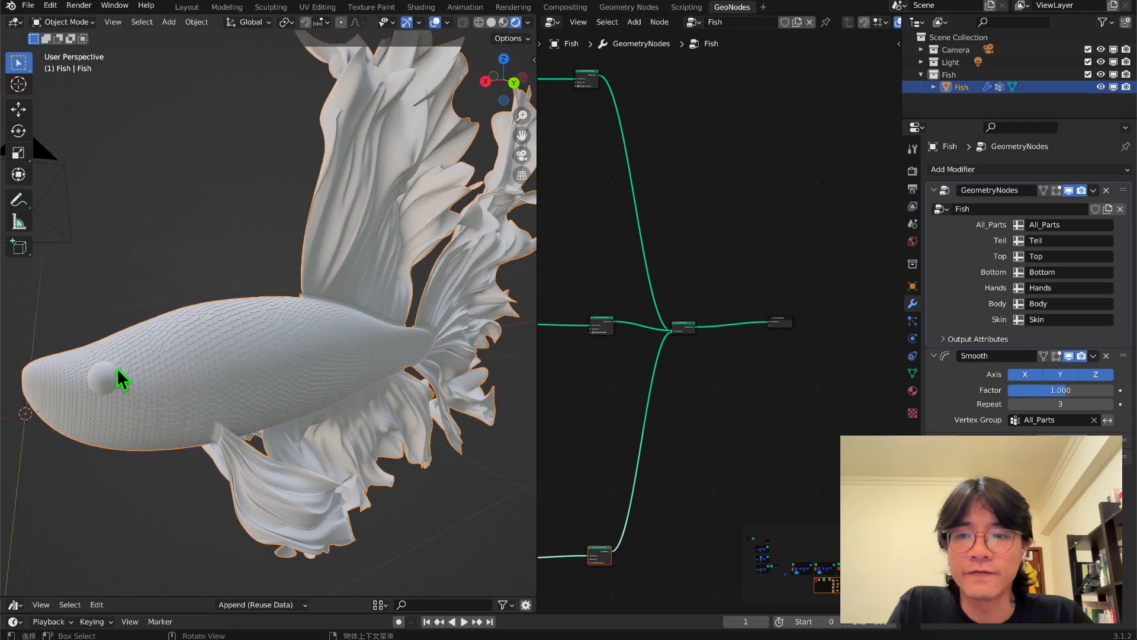
middle_drag(224, 436, 282, 382)
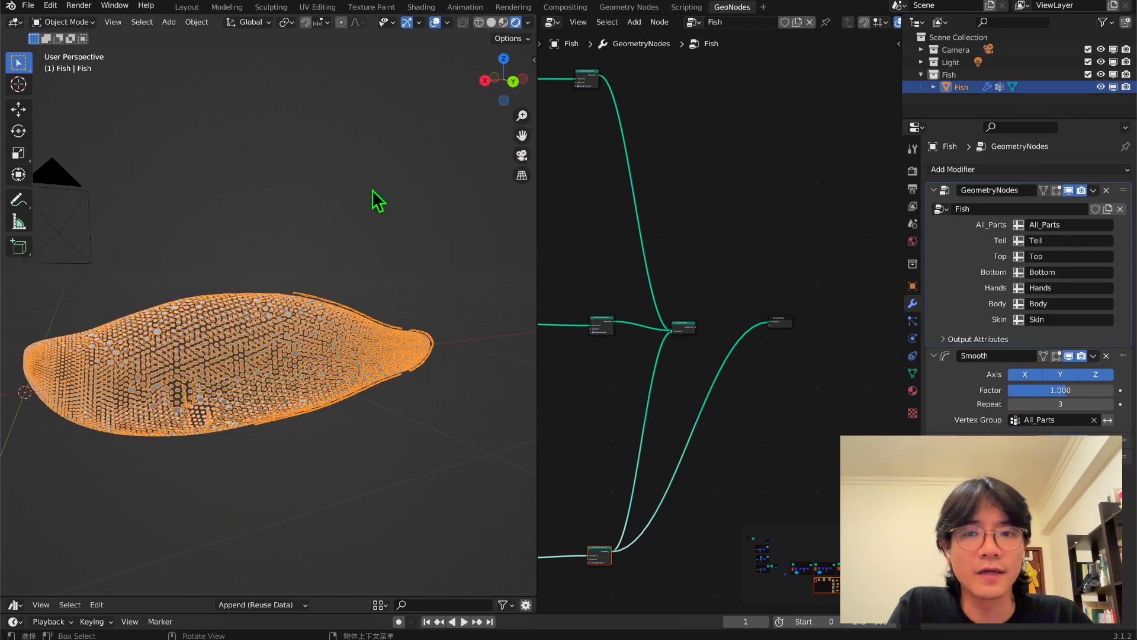
Examine the isolated scales up close and reconnect Join Geometry to Group Output.
scroll(373, 381, up, 2)
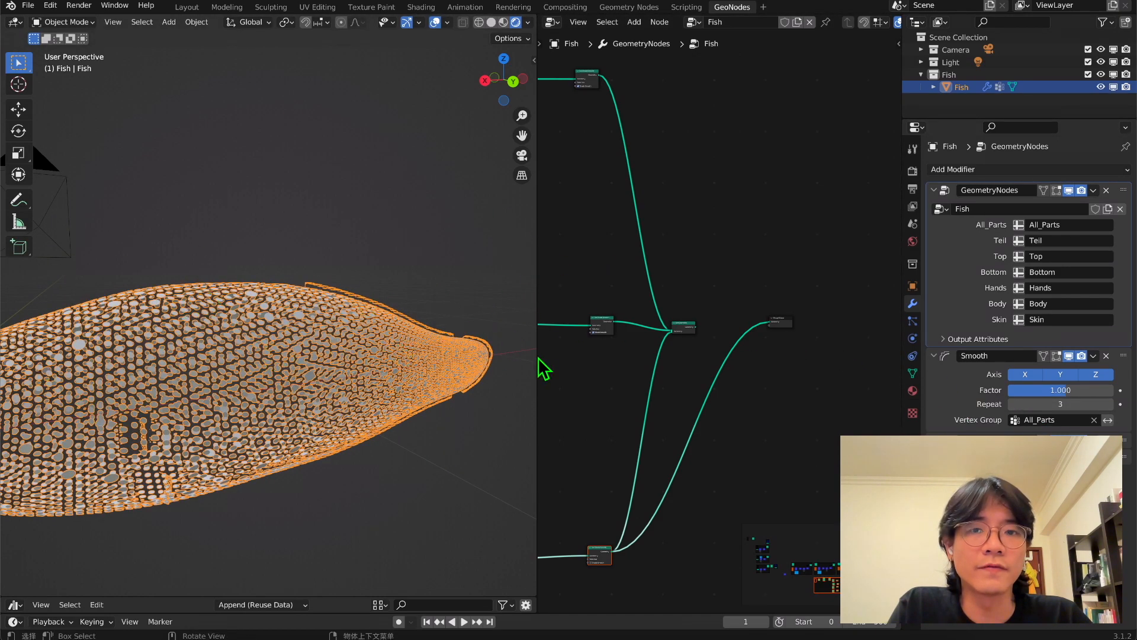
scroll(742, 325, up, 2)
drag(687, 329, 789, 323)
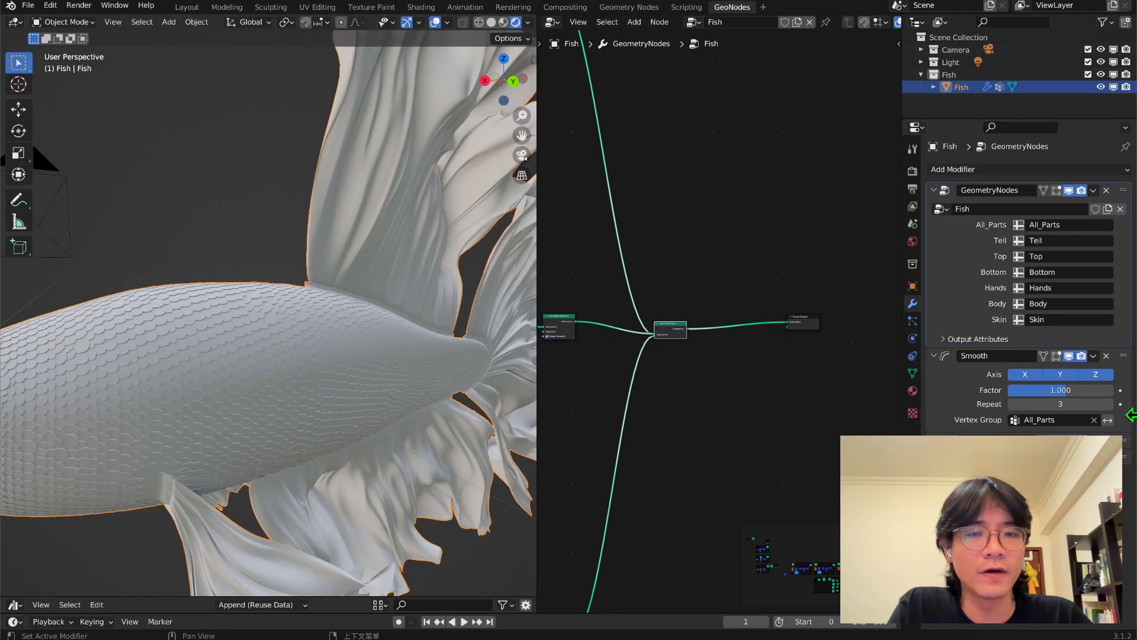
Examine the whole betta from several angles and switch to the browser to study a red betta fish reference photo.
scroll(417, 289, down, 2)
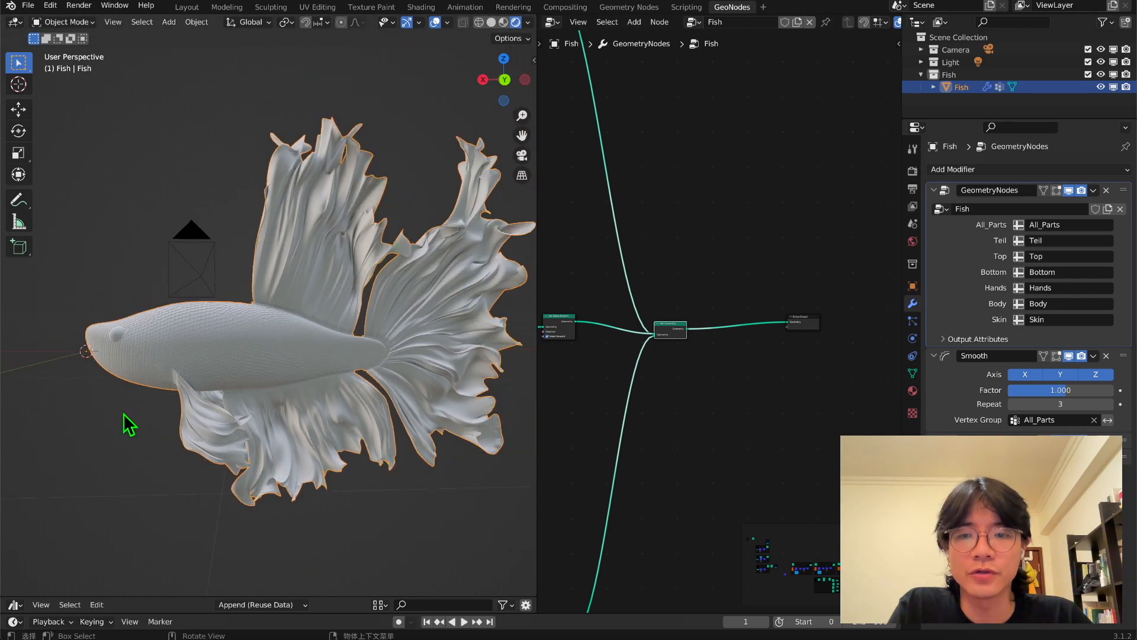
middle_drag(132, 422, 279, 459)
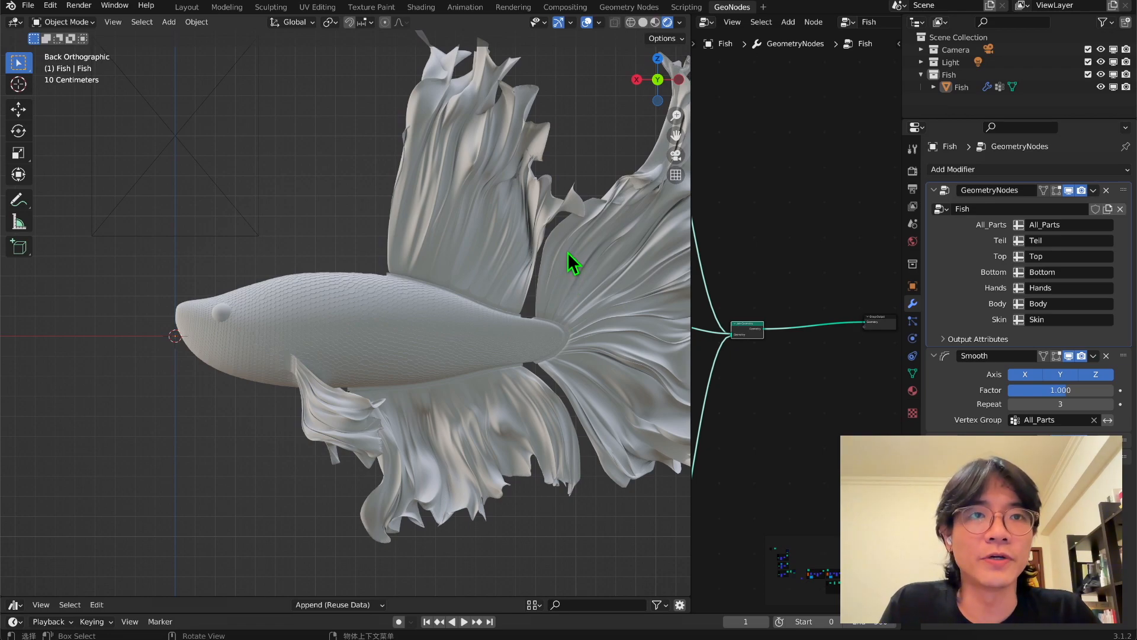
scroll(432, 296, down, 5)
middle_drag(381, 314, 324, 306)
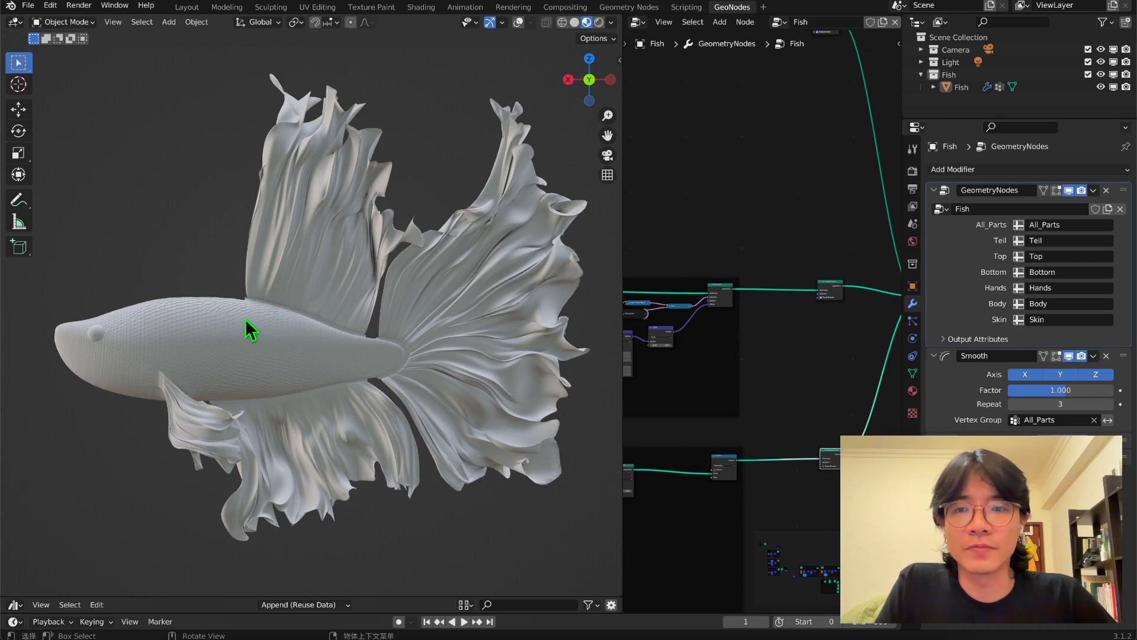
middle_drag(297, 332, 476, 395)
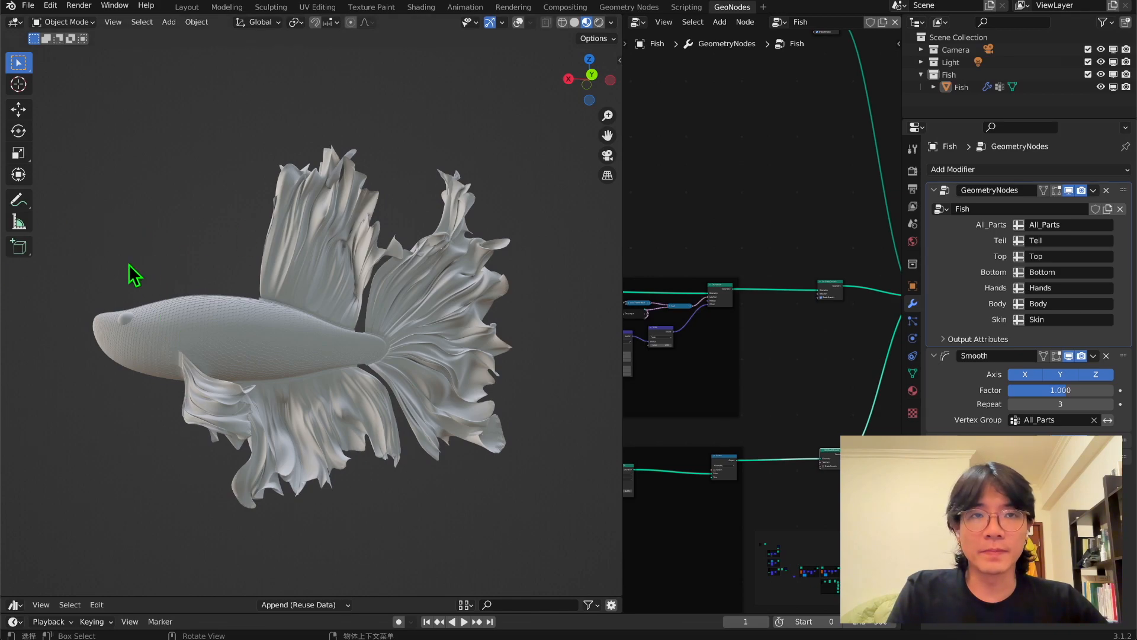
middle_drag(131, 259, 151, 278)
middle_drag(340, 311, 390, 320)
scroll(797, 313, down, 2)
middle_drag(796, 313, 690, 323)
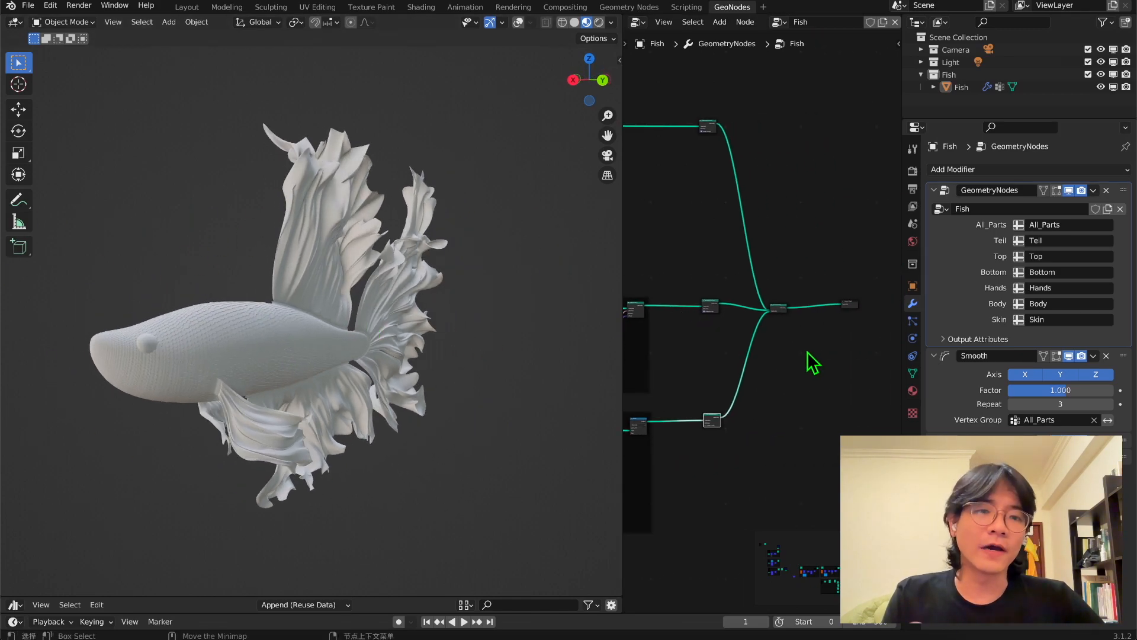
middle_drag(376, 330, 445, 263)
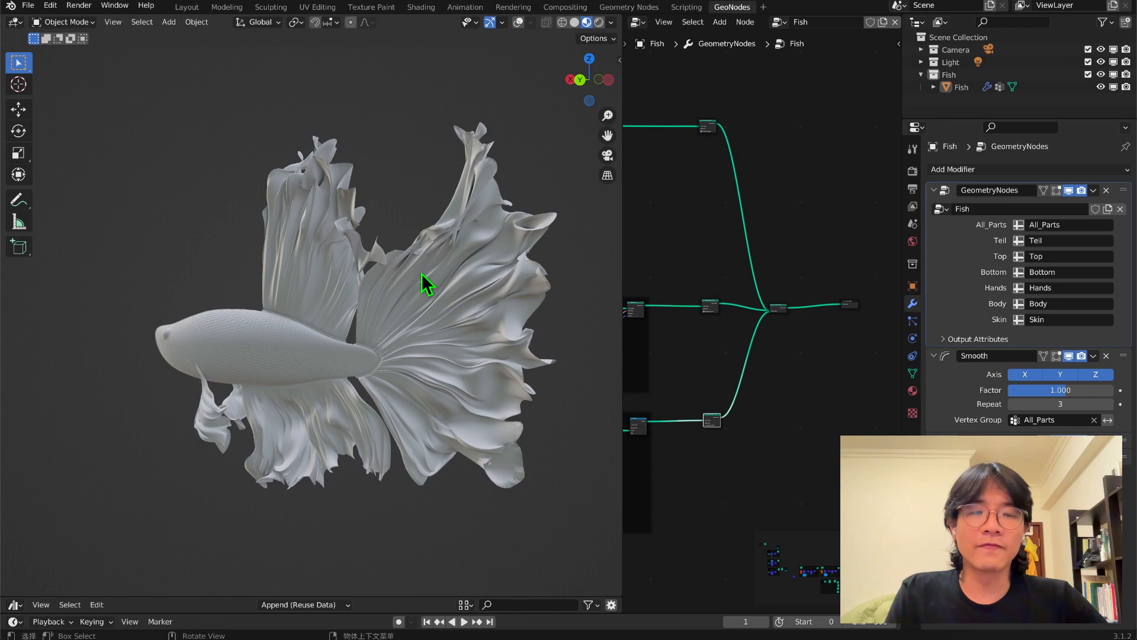
middle_drag(326, 459, 353, 456)
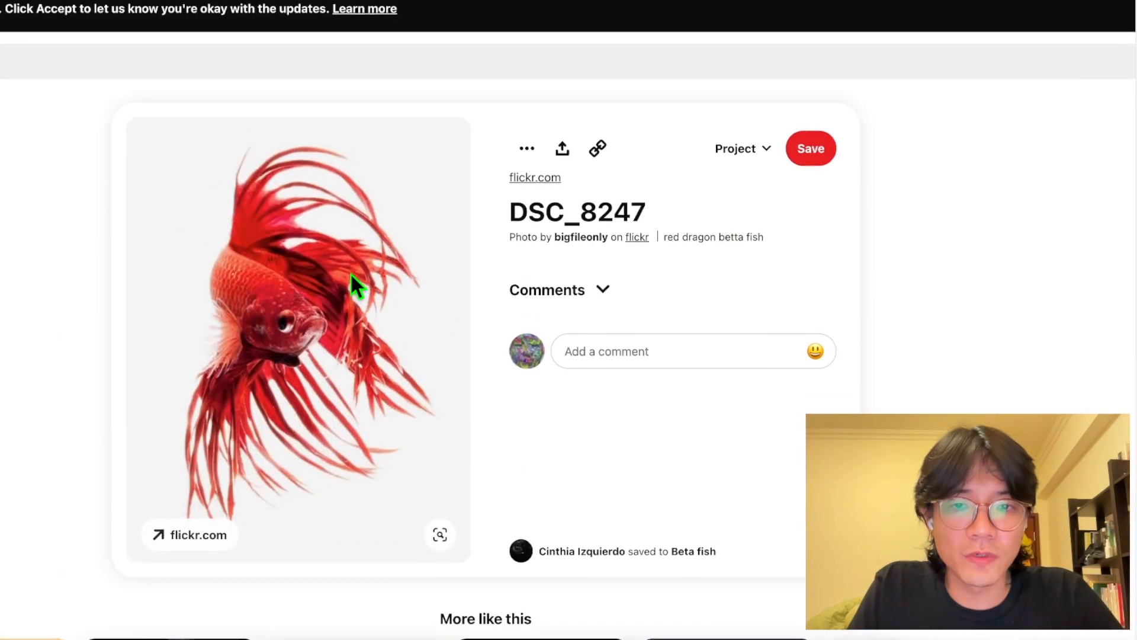
scroll(368, 192, down, 15)
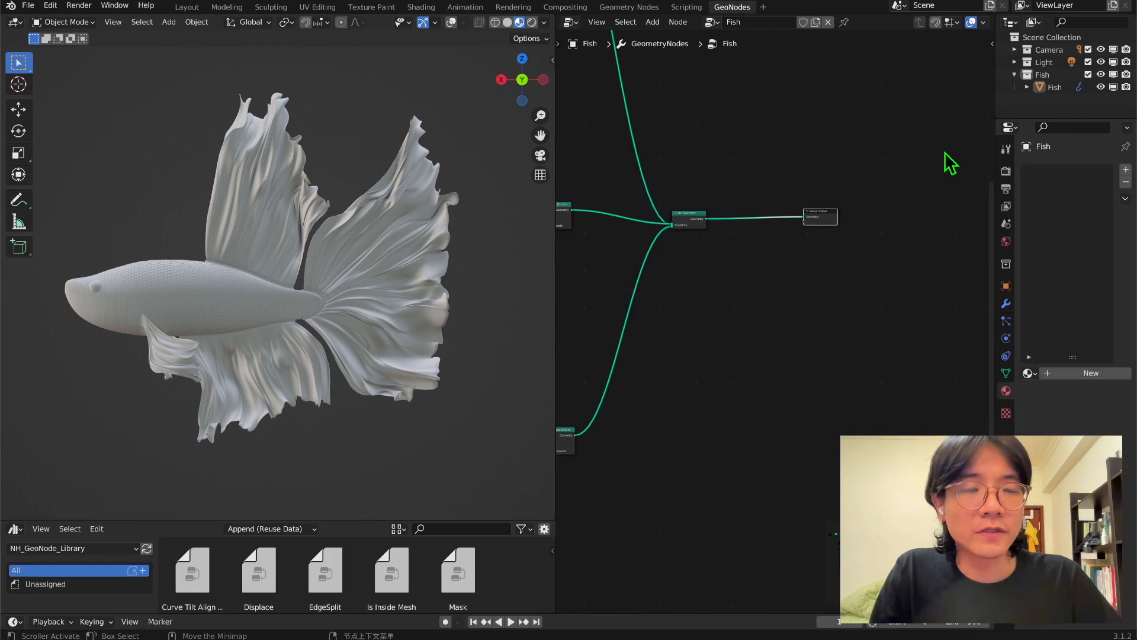
Create a new material named Fish and assign it through a Set Material node between Join Geometry and Group Output.
click(1125, 170)
click(1091, 373)
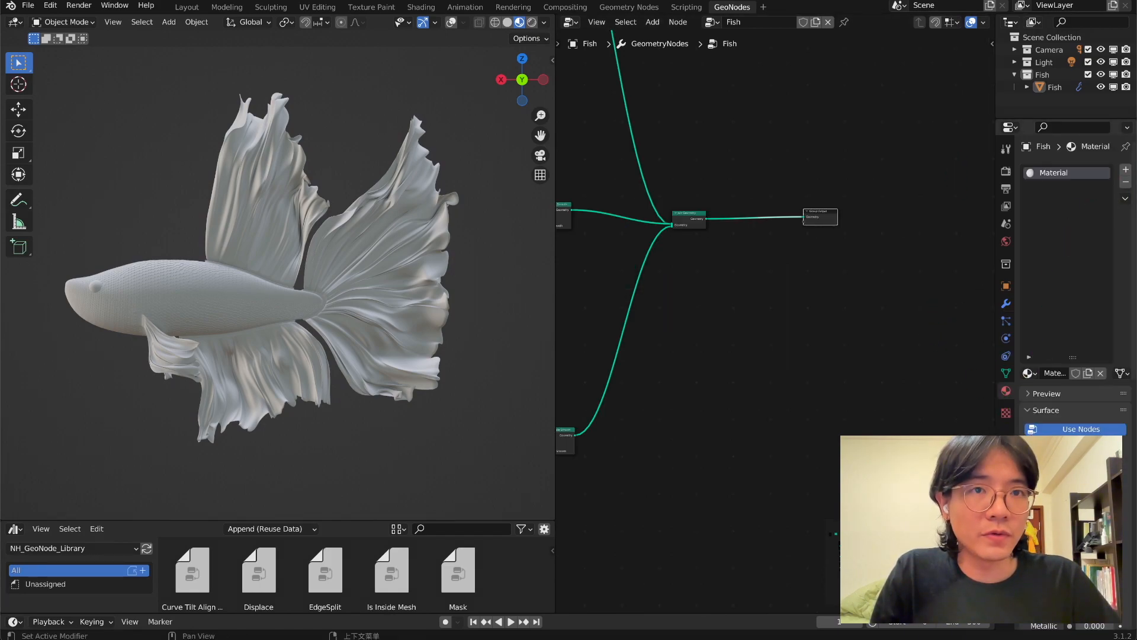
double_click(1069, 172)
text(Fish)
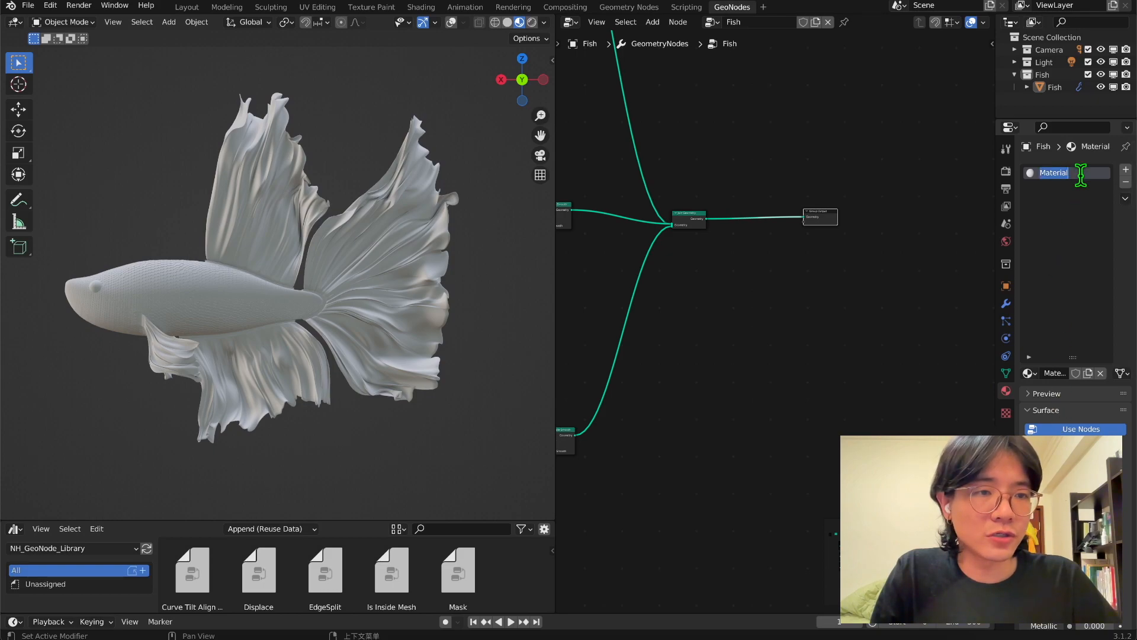
key(Return)
key(shift+a)
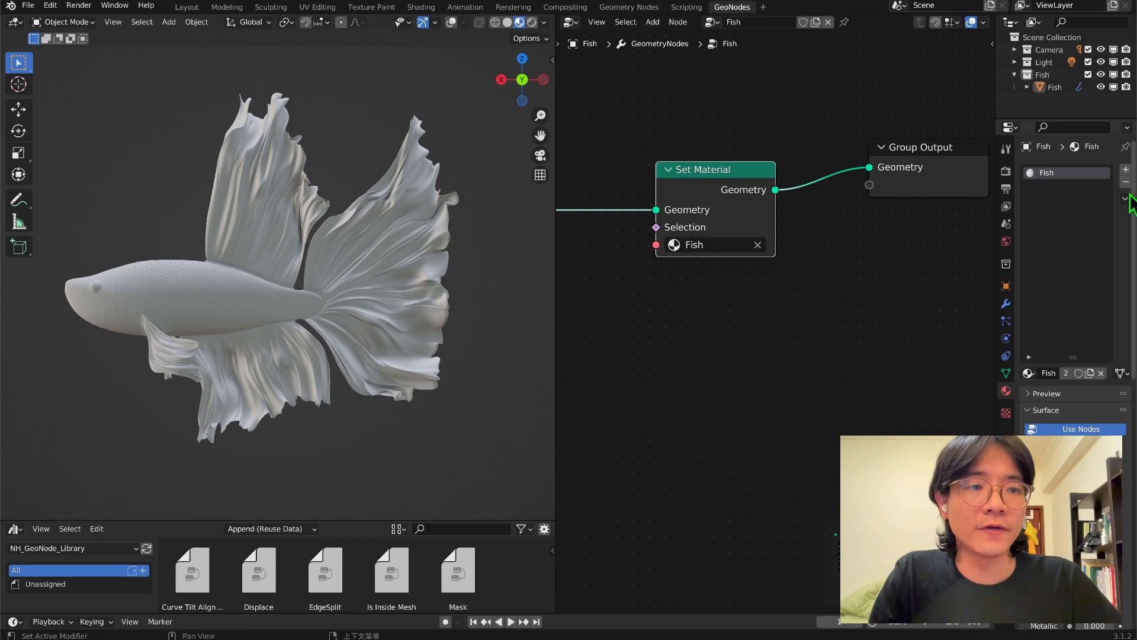
Open the color picker in the Fish material's surface settings.
drag(1064, 355, 1064, 304)
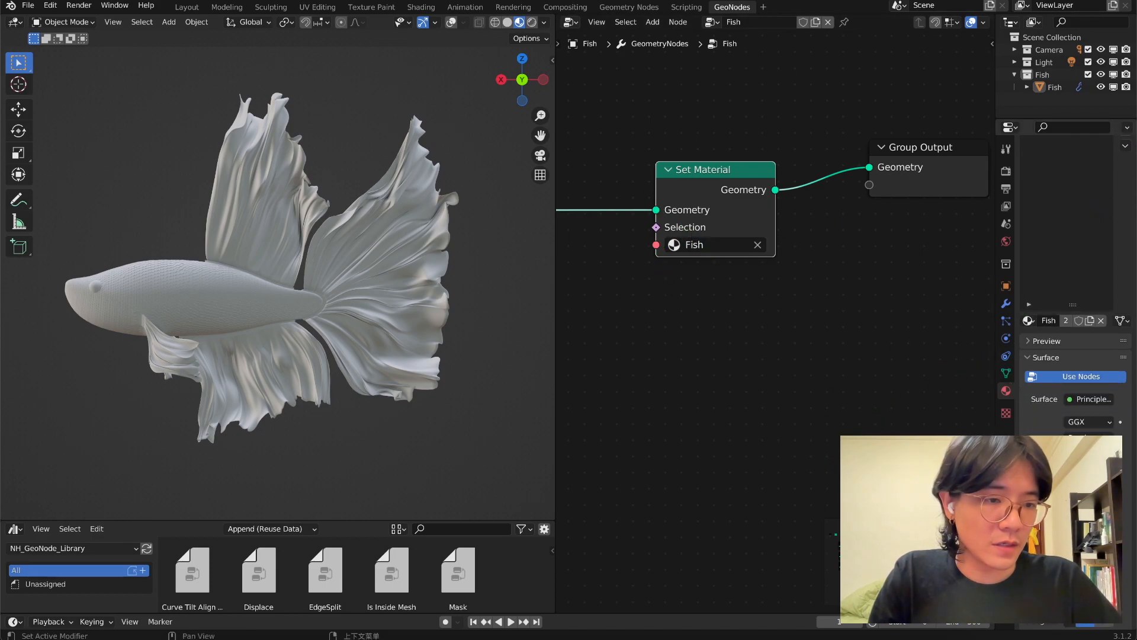
click(1088, 453)
drag(1056, 352, 1062, 308)
right_click(1062, 307)
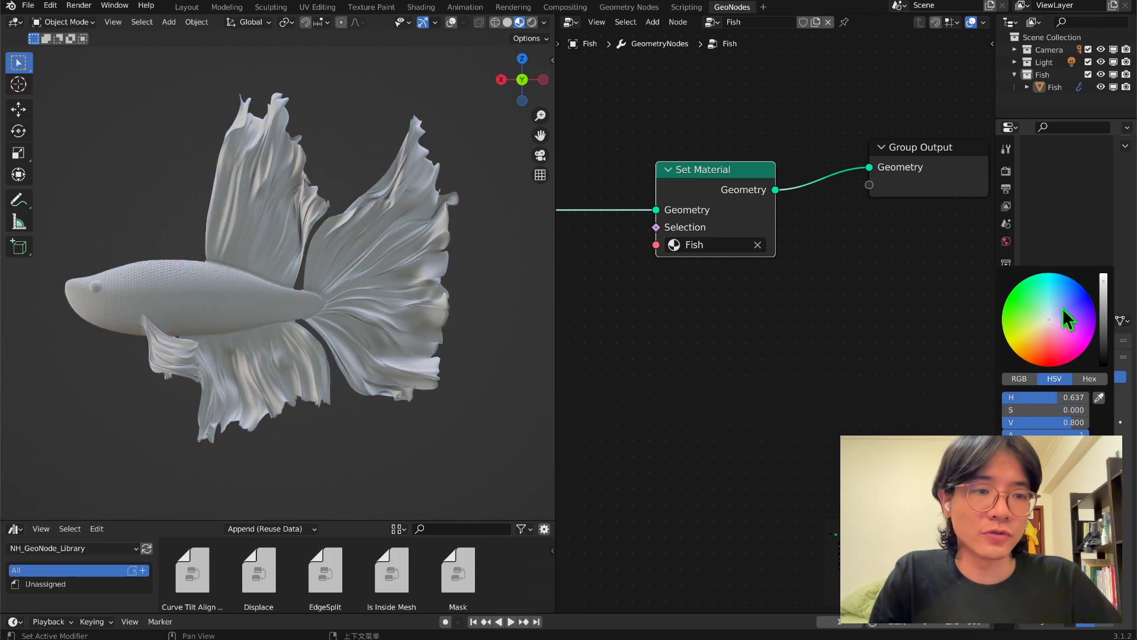
Trace the node tree back to the Distance node and the After offset Capture Attribute that feeds it.
scroll(746, 330, down, 4)
scroll(752, 342, down, 3)
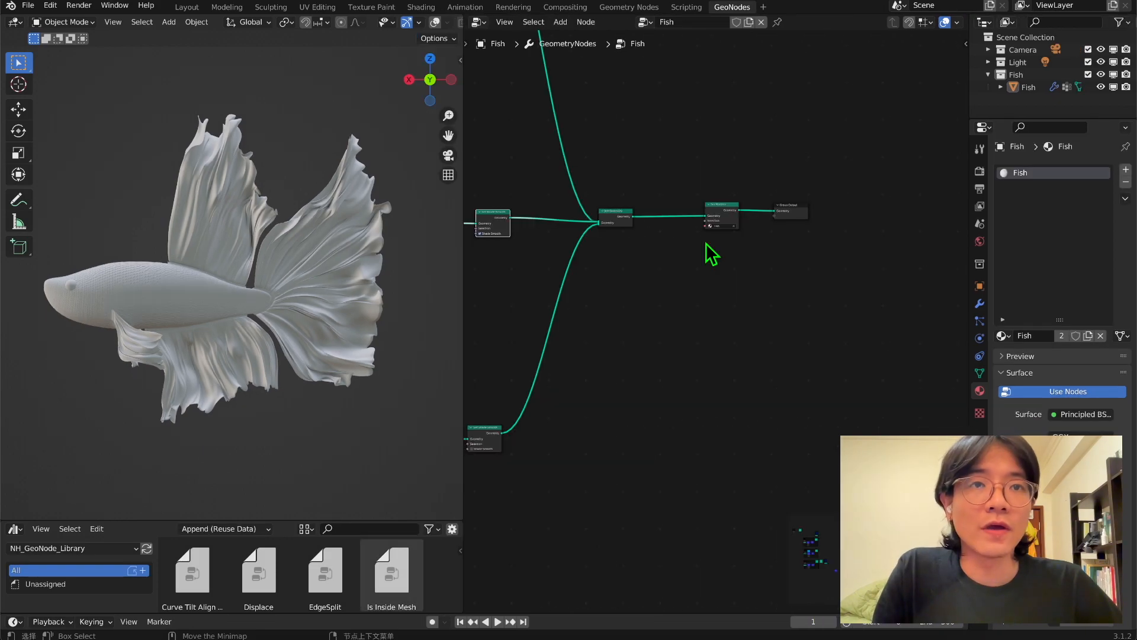
scroll(645, 314, down, 2)
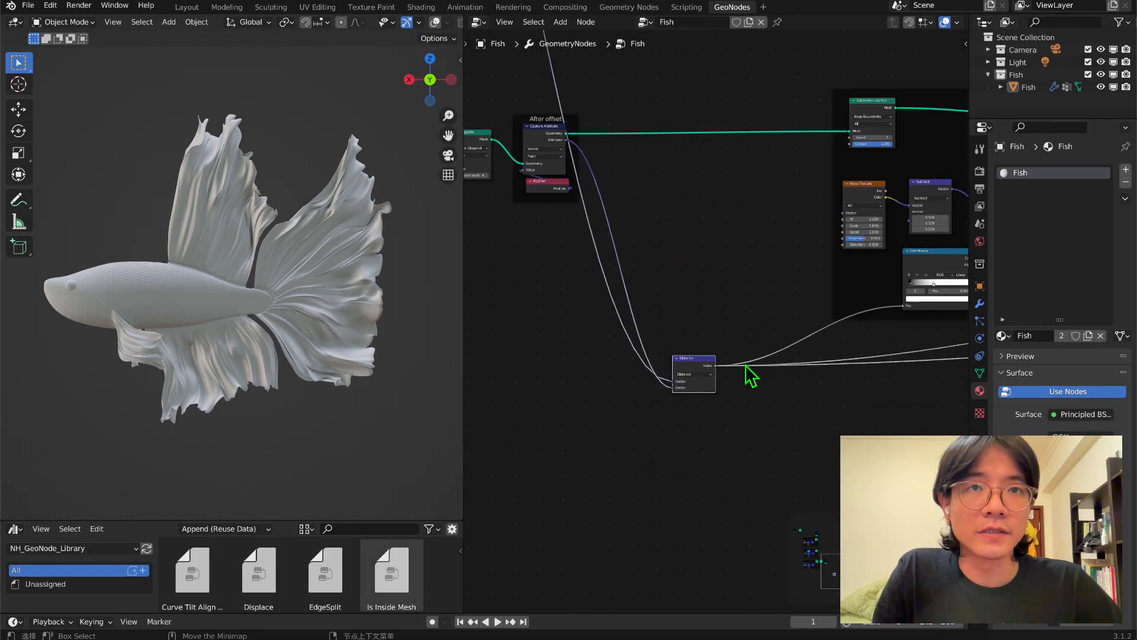
scroll(710, 385, up, 2)
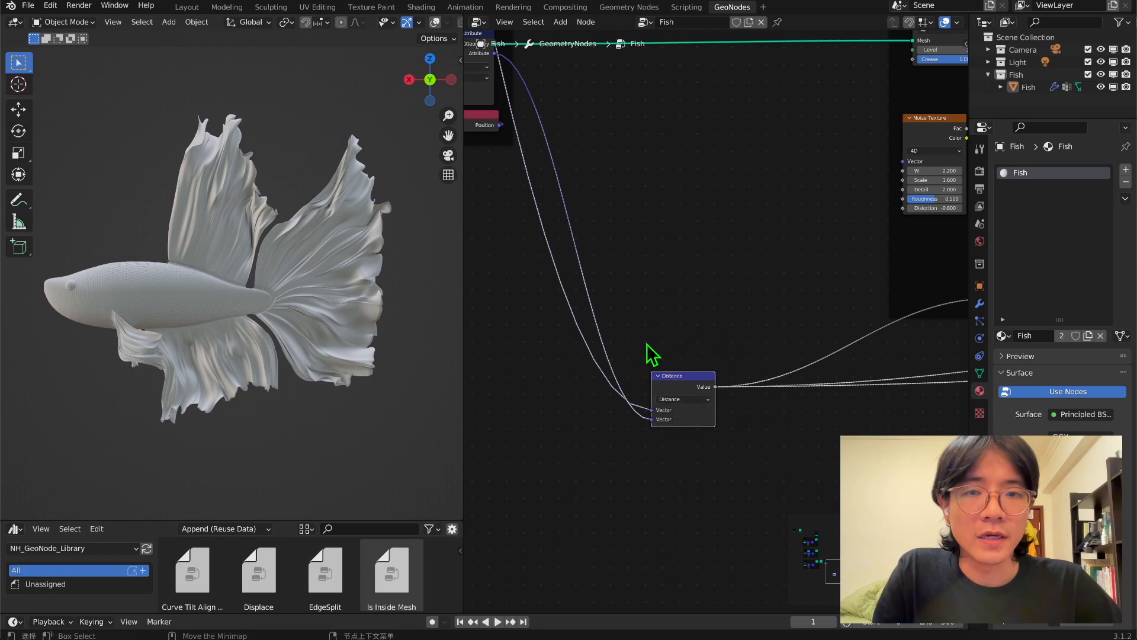
scroll(663, 360, down, 2)
middle_drag(541, 91, 619, 208)
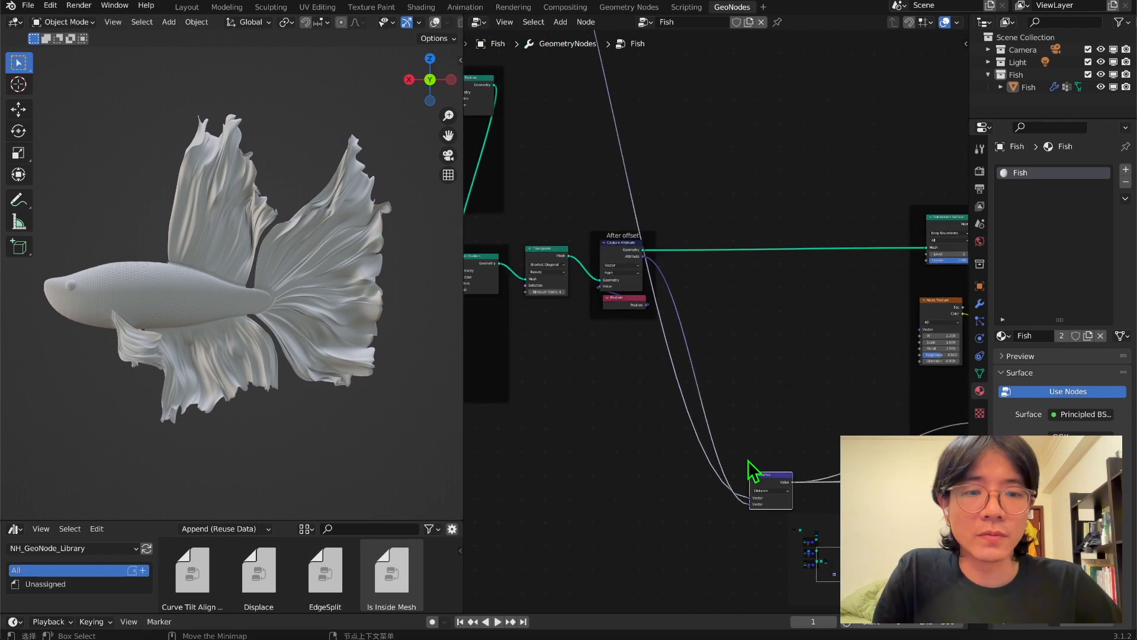
middle_drag(736, 495, 669, 407)
scroll(647, 386, up, 2)
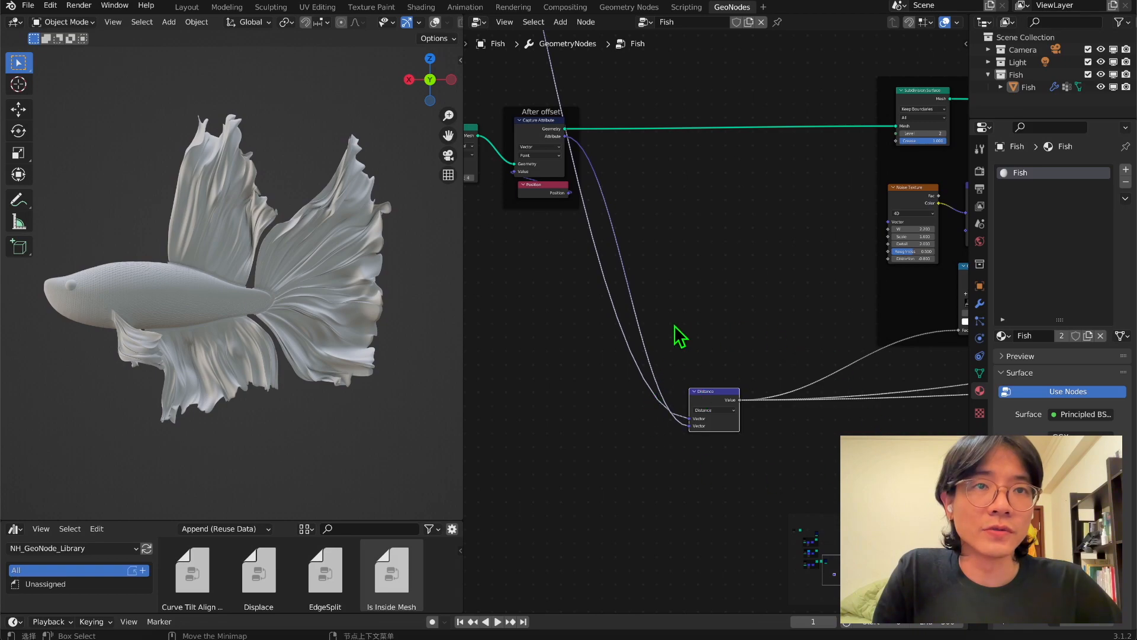
middle_drag(669, 327, 794, 477)
scroll(728, 385, up, 3)
Move the After offset frame with its Capture Attribute and Position nodes farther from the Triangulate node.
drag(722, 373, 596, 189)
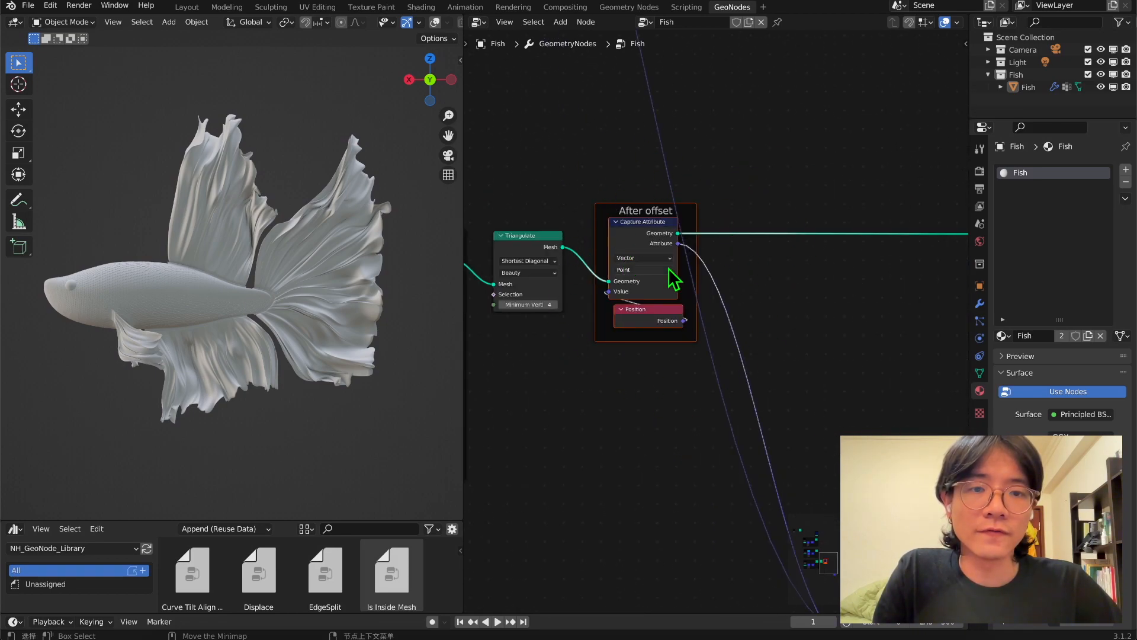
scroll(640, 274, up, 1)
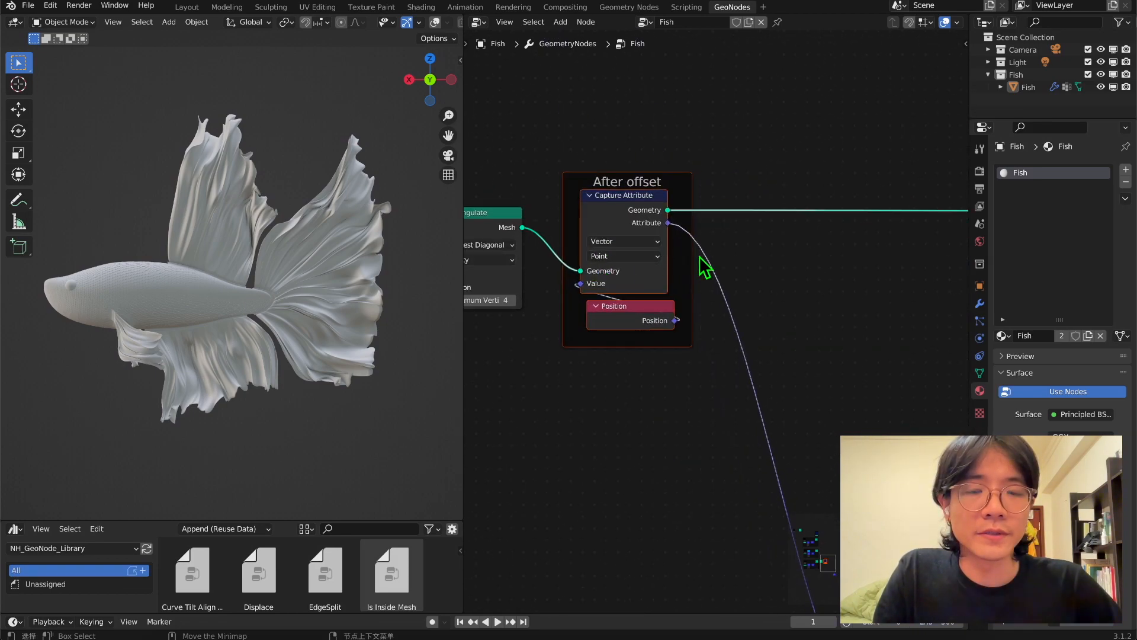
drag(677, 259, 730, 251)
drag(680, 296, 673, 300)
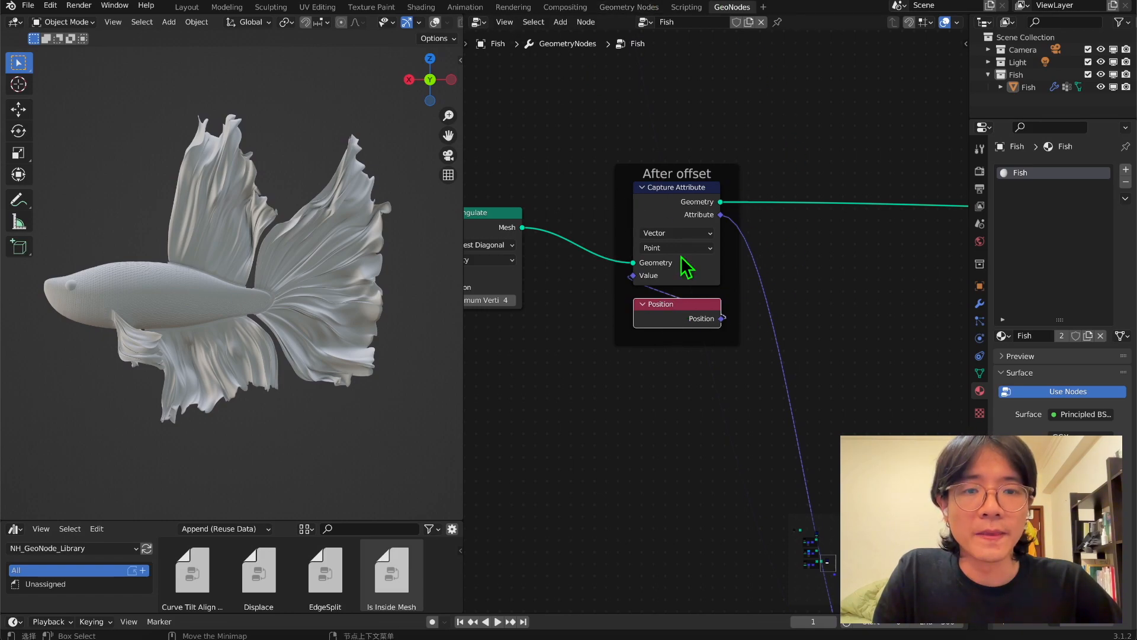
middle_drag(805, 268, 765, 288)
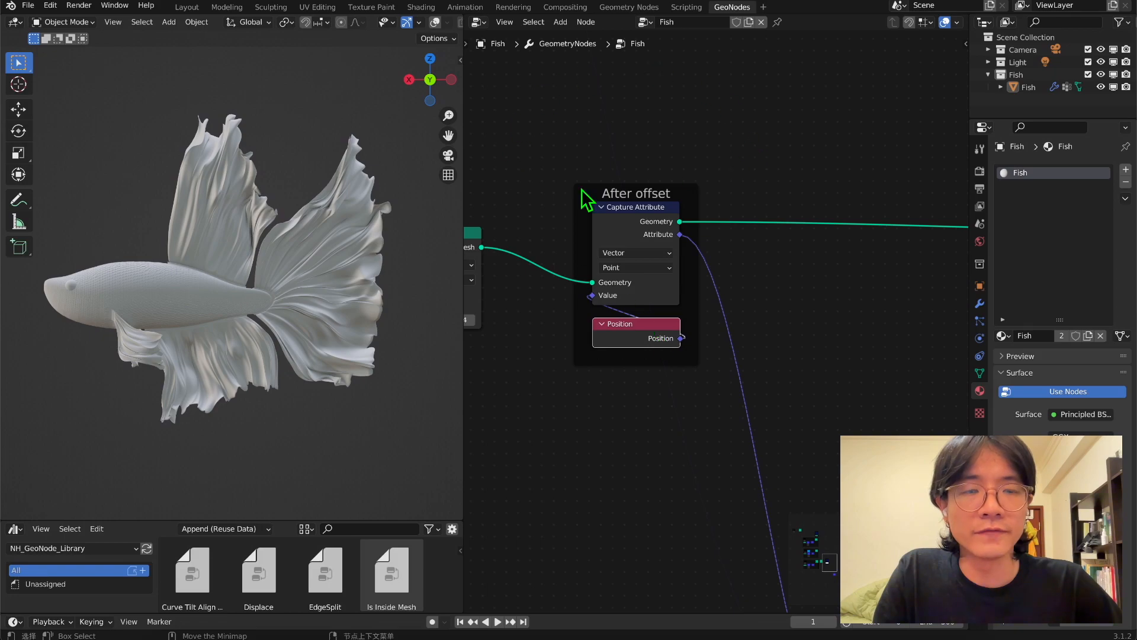
Duplicate the After offset frame with its nodes and set the copy's Capture Attribute domain to Edge.
key(shift+d)
click(906, 391)
middle_drag(762, 276, 705, 330)
click(766, 349)
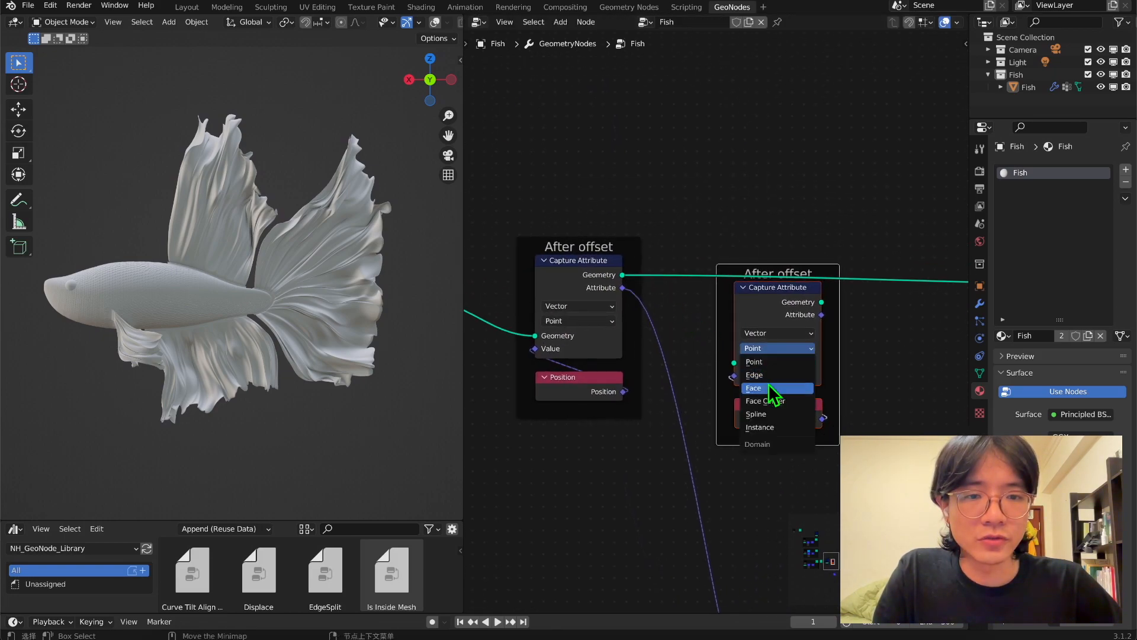
click(754, 375)
Wire the Edge Capture Attribute into the geometry chain right after the Point one and align its frame beside the original.
drag(621, 275, 734, 362)
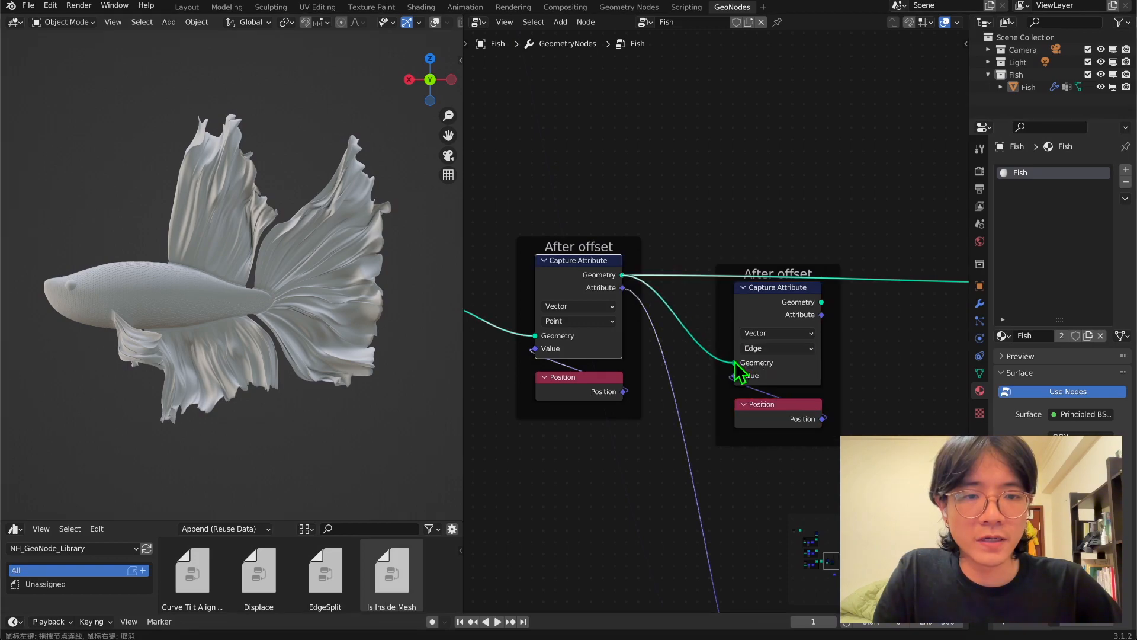
scroll(859, 337, down, 3)
middle_drag(859, 336, 745, 367)
drag(650, 342, 796, 335)
drag(795, 335, 797, 336)
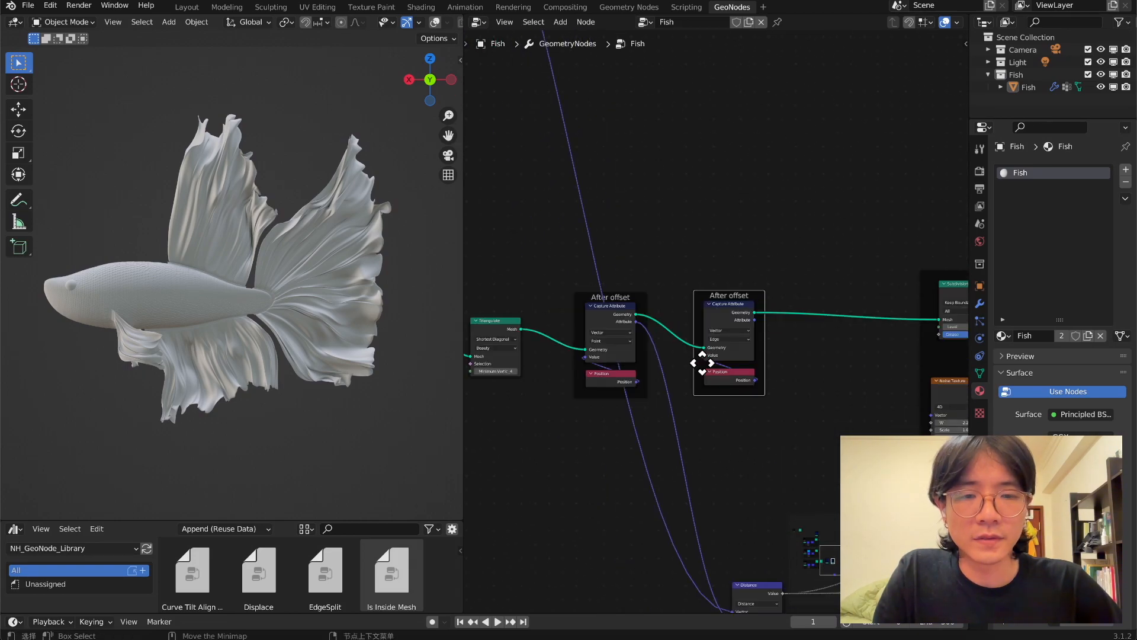
scroll(702, 299, up, 4)
mouse_move(703, 363)
middle_down()
mouse_move(698, 286)
mouse_move(726, 362)
middle_up()
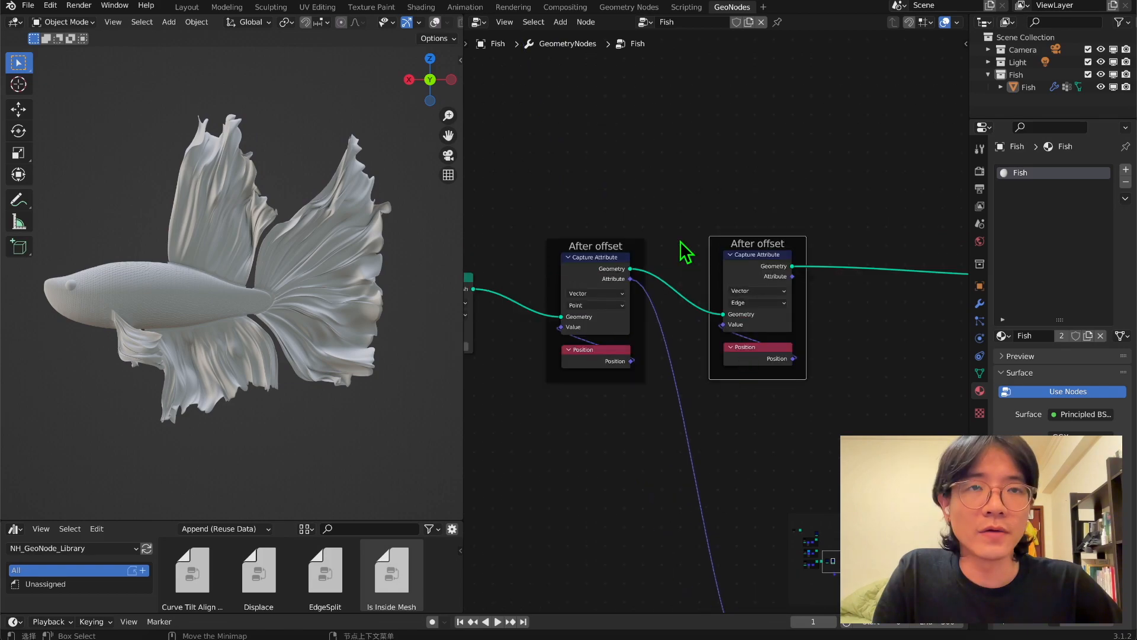
Rename the Edge capture frame After offset_Edge and the Point capture frame After offset_Point.
scroll(678, 323, up, 1)
key(F2)
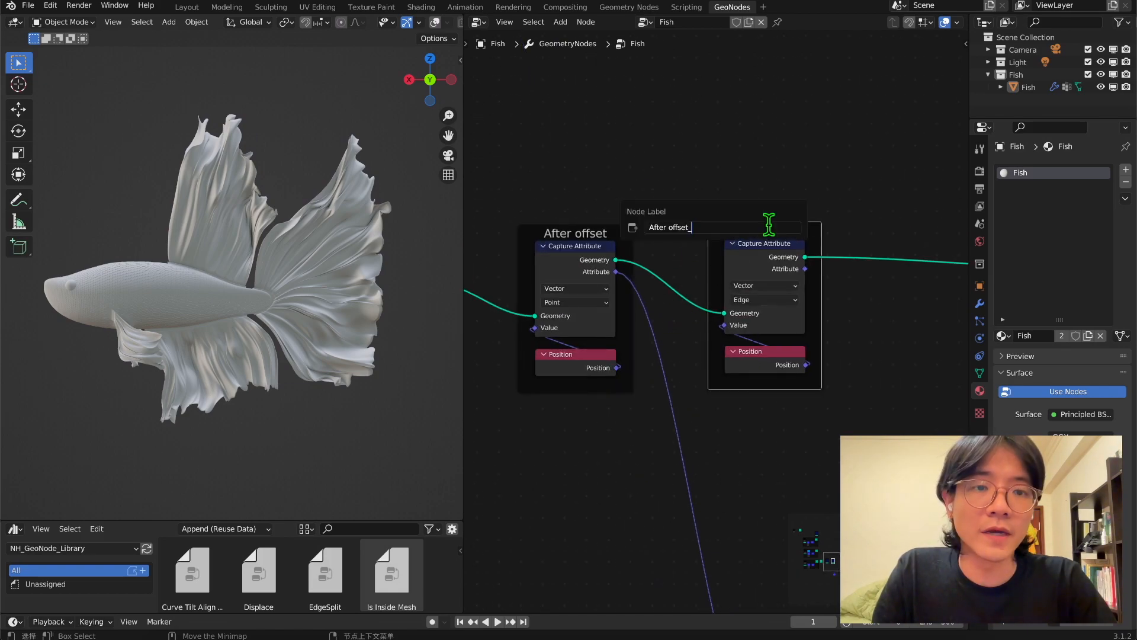
text(_Edge)
key(Return)
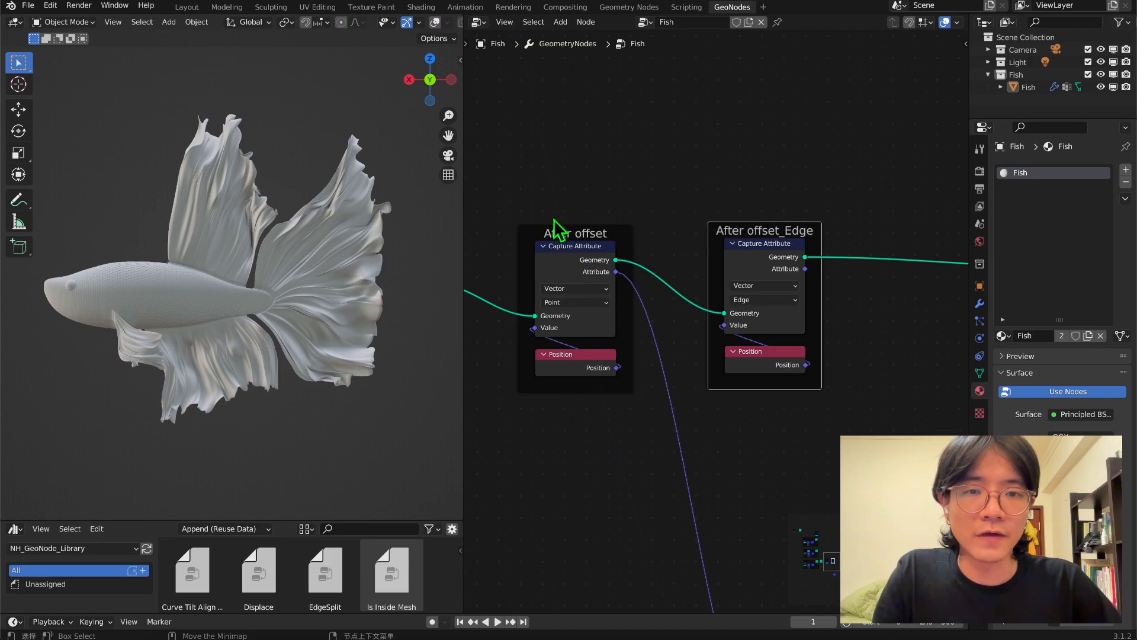
click(577, 232)
key(F2)
text(_Point)
key(Return)
Duplicate the Befor offset frame with its Capture Attribute and Position nodes and place the copy beside the original.
scroll(687, 228, down, 4)
middle_drag(668, 97, 781, 488)
scroll(740, 471, up, 4)
middle_drag(654, 482, 668, 376)
click(641, 298)
drag(661, 307, 587, 303)
scroll(657, 314, up, 4)
middle_drag(676, 317, 742, 266)
key(shift+d)
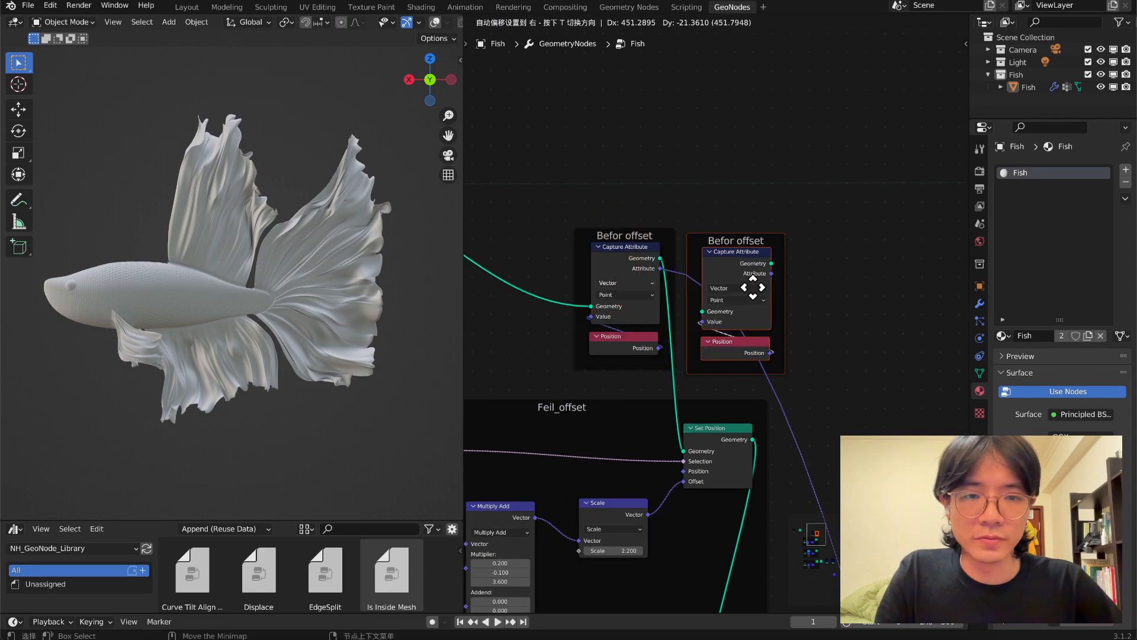
click(787, 284)
Set the copied Capture Attribute to Edge and route the original's geometry through it into the Feil_offset Set Position node.
scroll(764, 272, up, 2)
click(765, 274)
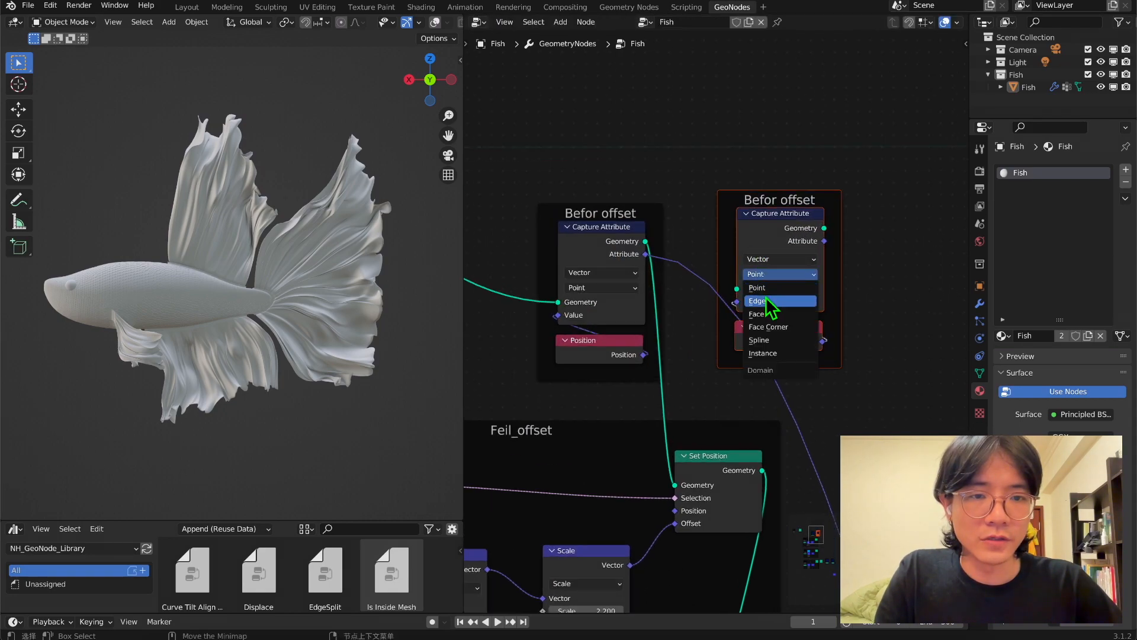
click(758, 301)
drag(645, 241, 737, 289)
drag(824, 231, 674, 484)
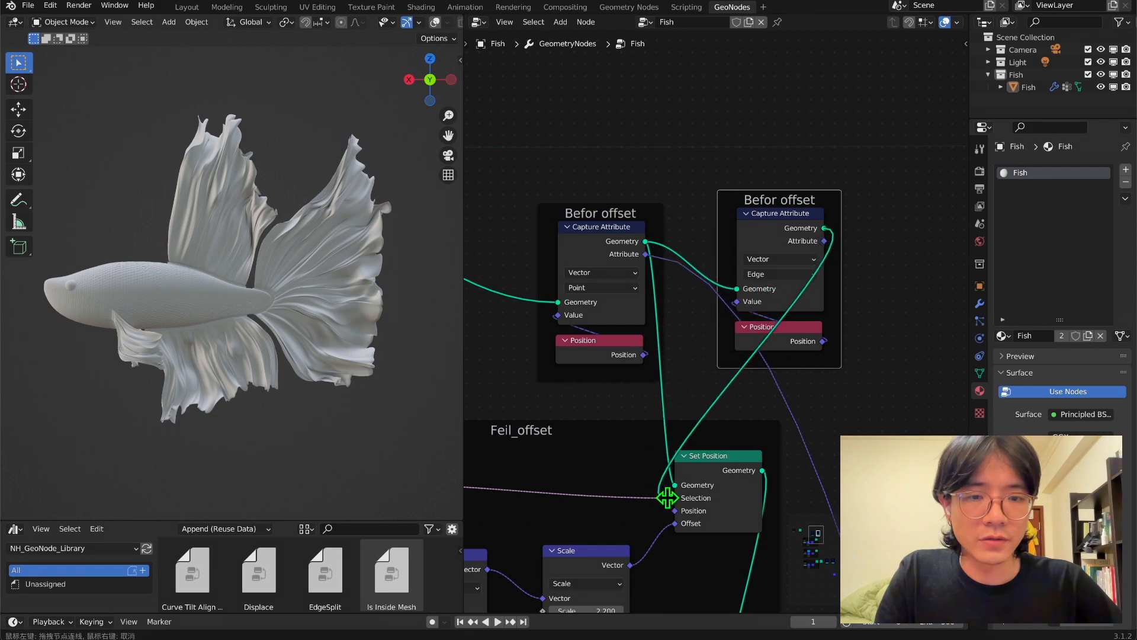
Rename the original Befor offset frame, which captures on points, as Befor offset_Point.
scroll(651, 367, down, 2)
drag(582, 203, 802, 382)
scroll(803, 382, up, 1)
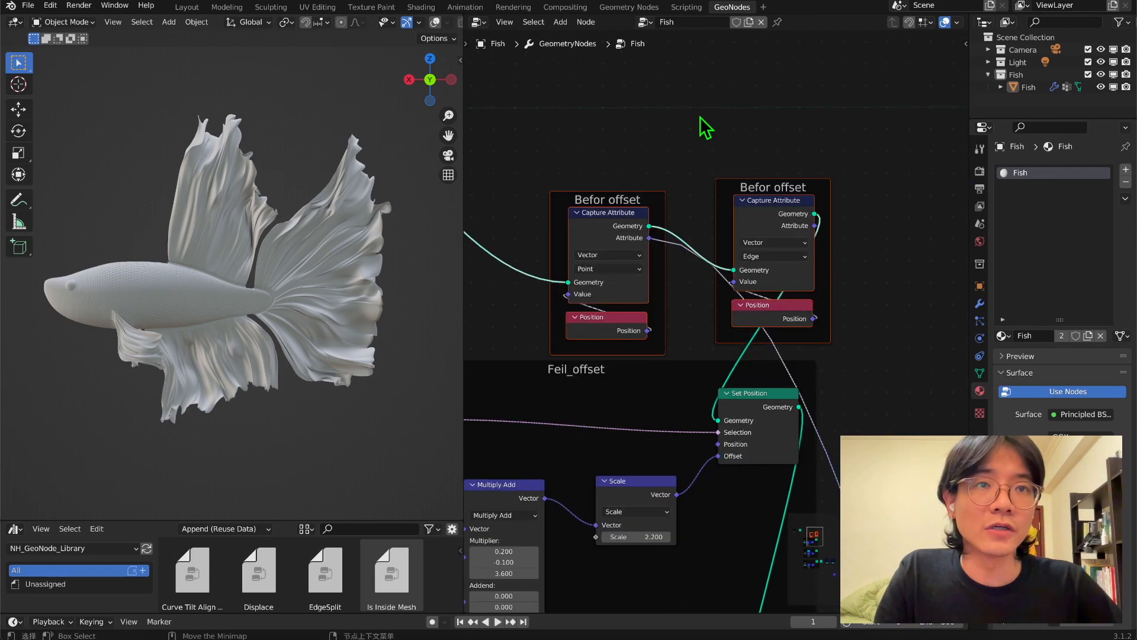
key(F2)
key(End)
text(_Po)
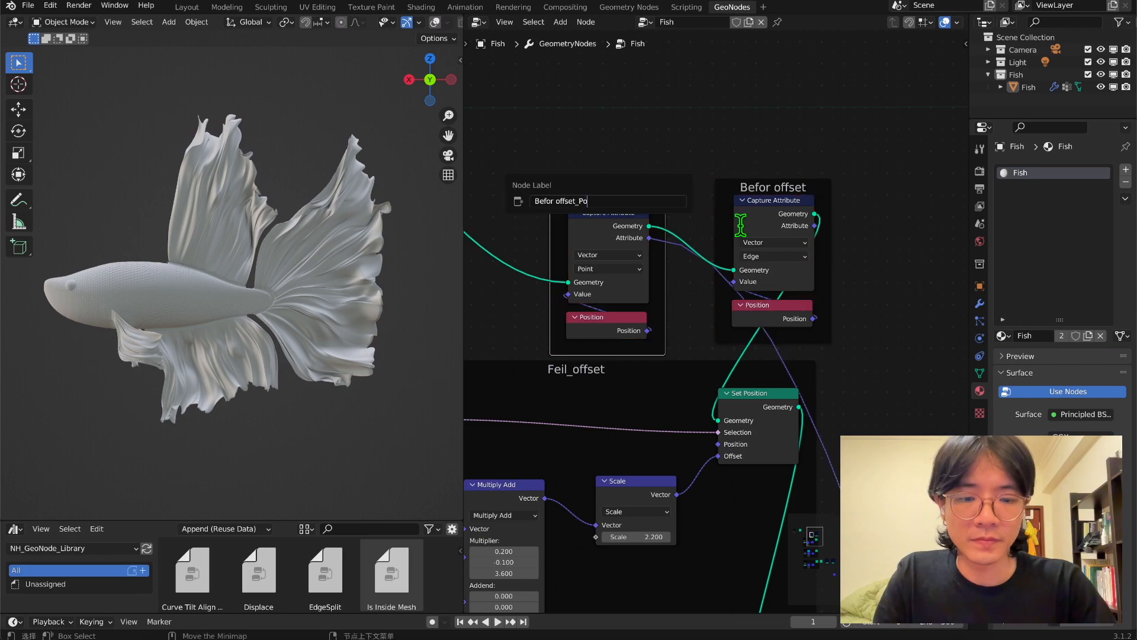
text(int)
key(Return)
Rename the duplicated Befor offset frame as Befor offset_Edge.
click(756, 186)
right_click(756, 186)
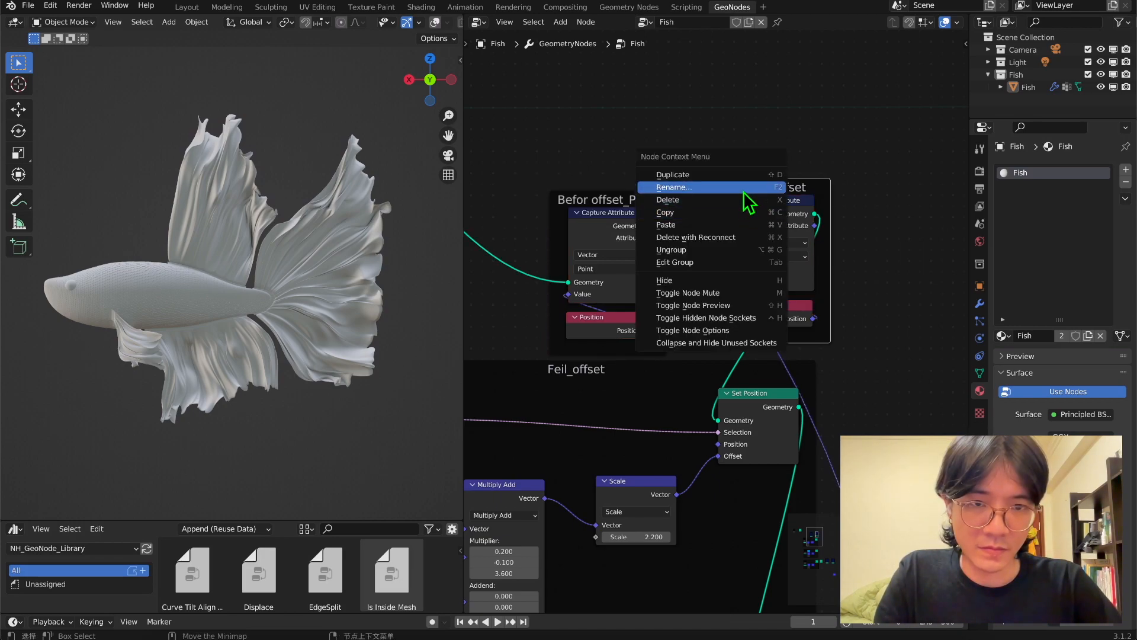
click(744, 189)
key(End)
text(_Edge)
key(Return)
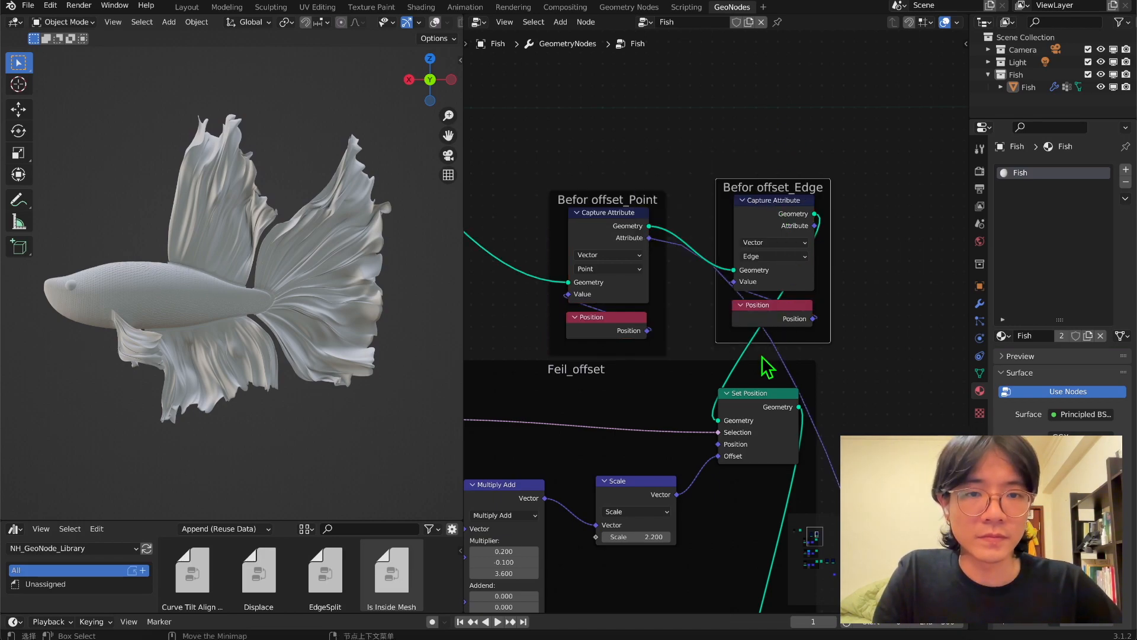
Duplicate the Distance node and place the copy just below the original.
scroll(764, 364, down, 3)
middle_drag(813, 481, 613, 49)
scroll(711, 249, down, 3)
middle_drag(732, 366, 699, 243)
key(shift+d)
click(749, 427)
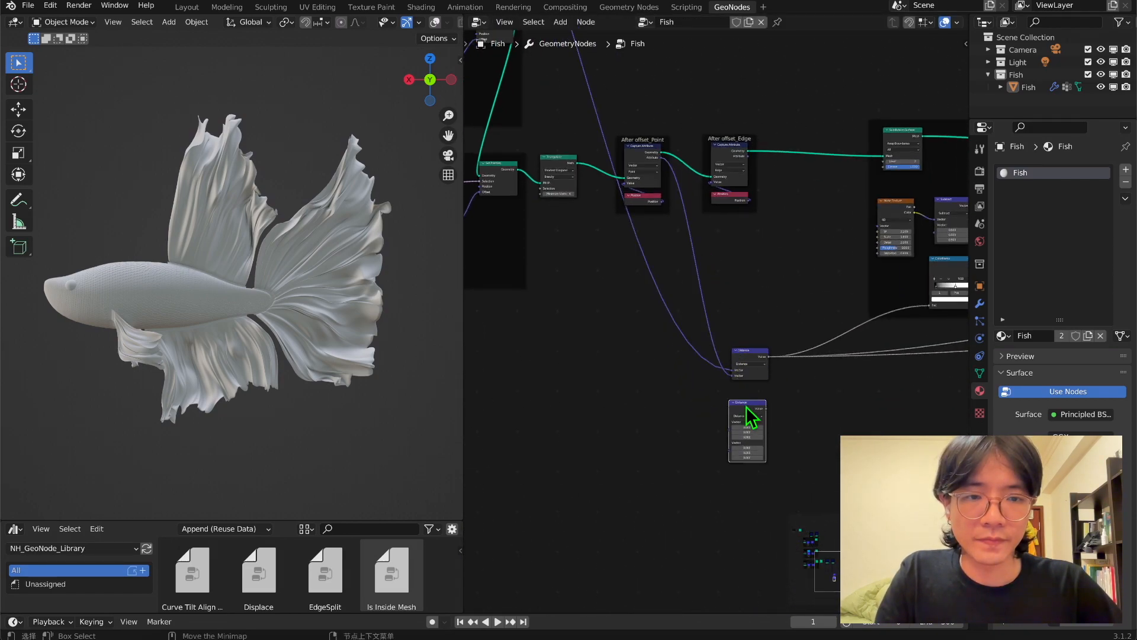
scroll(747, 415, up, 2)
Connect the captured attributes of After offset_Edge and Befor offset_Edge to the two vector inputs of the duplicated Distance node.
middle_drag(742, 356, 741, 354)
drag(753, 65, 726, 438)
scroll(726, 361, down, 5)
middle_drag(701, 210, 772, 540)
scroll(610, 263, up, 3)
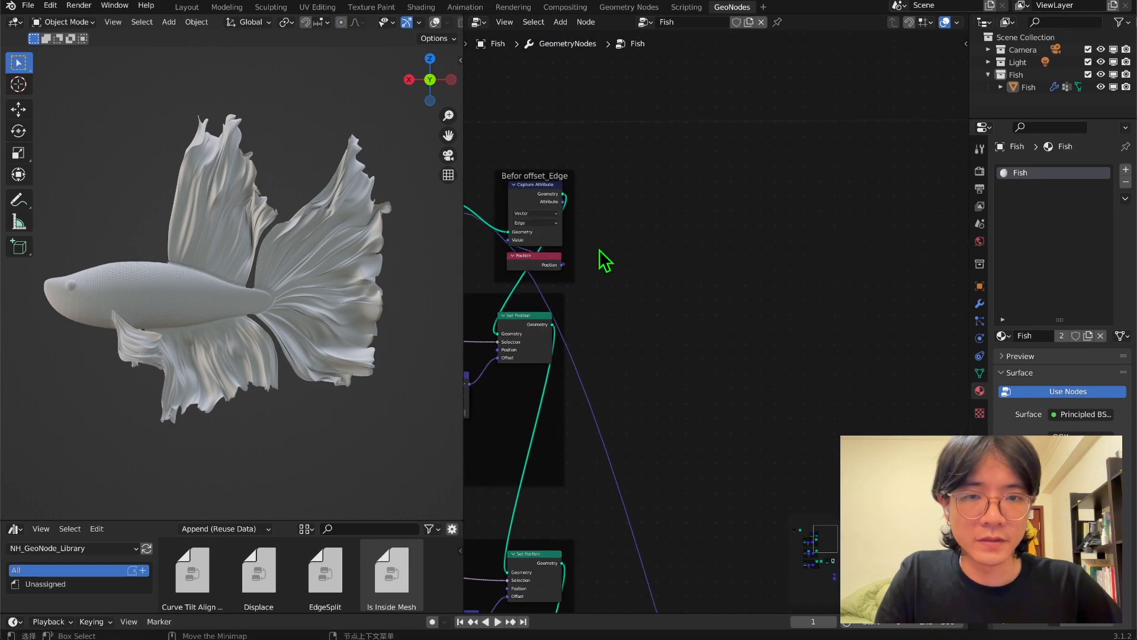
drag(562, 203, 870, 393)
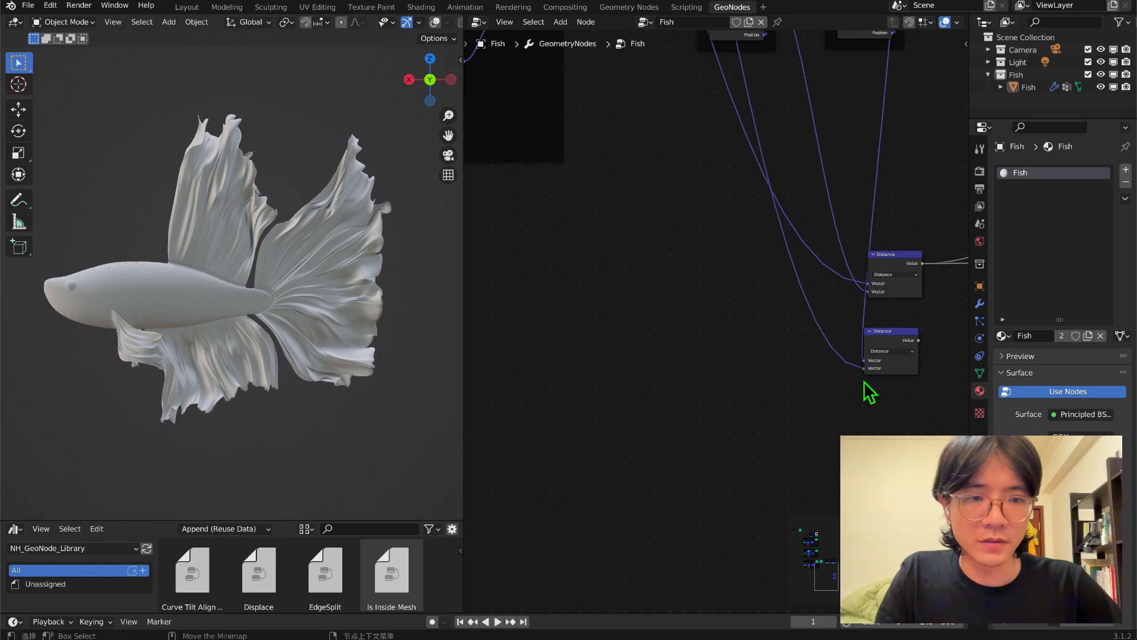
click(895, 367)
Add a separate frame around each of the two Distance nodes.
scroll(742, 333, down, 3)
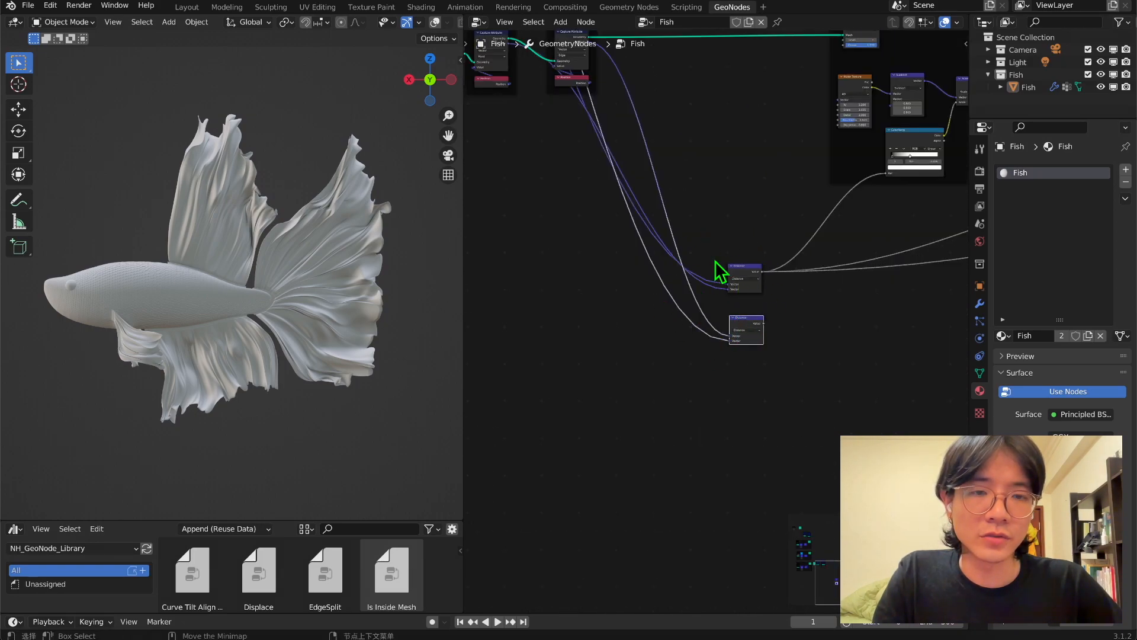
scroll(718, 266, up, 1)
click(736, 215)
key(shift+a)
click(732, 203)
text(g)
key(BackSpace)
text(f)
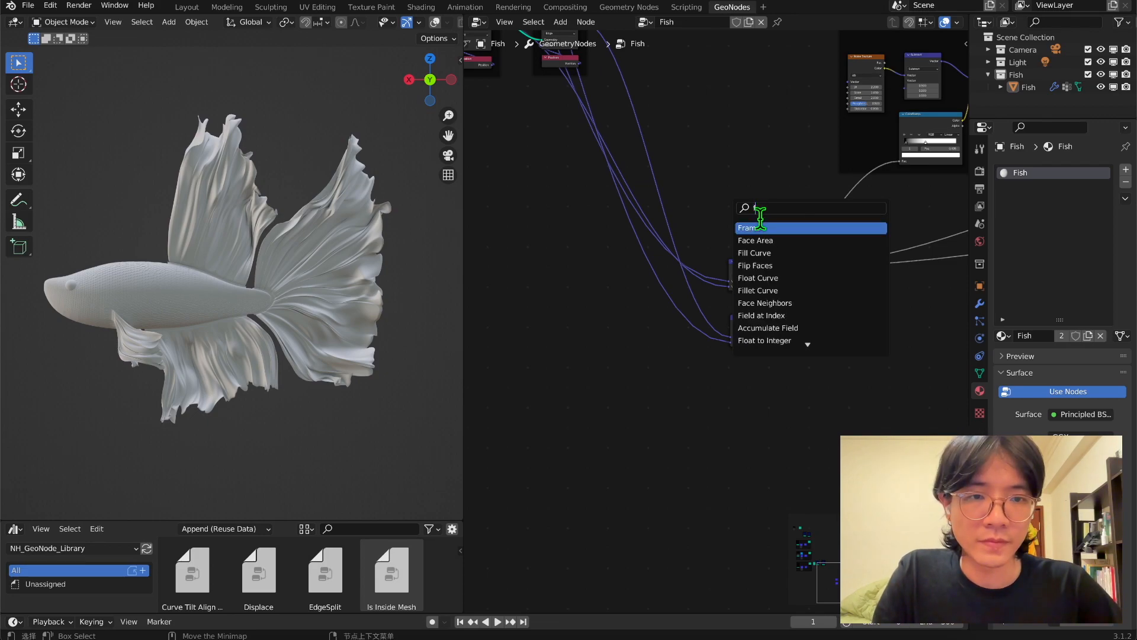
click(760, 227)
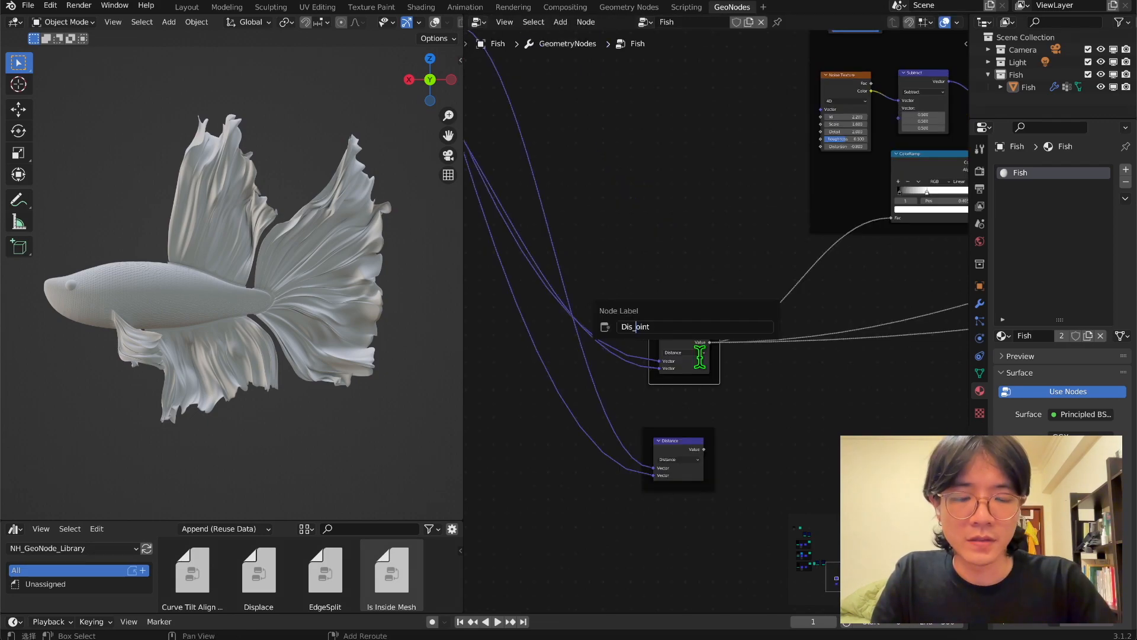
Label the original Distance node's frame Dis_Point and the duplicate's frame Dis_Edge.
text(Point)
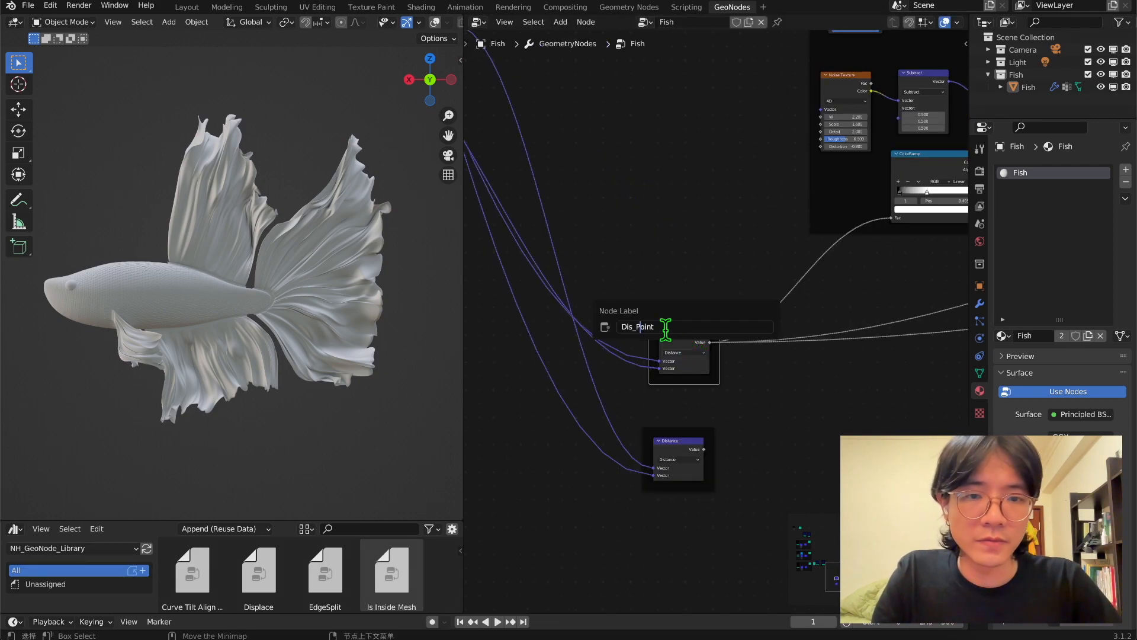
drag(665, 329, 563, 322)
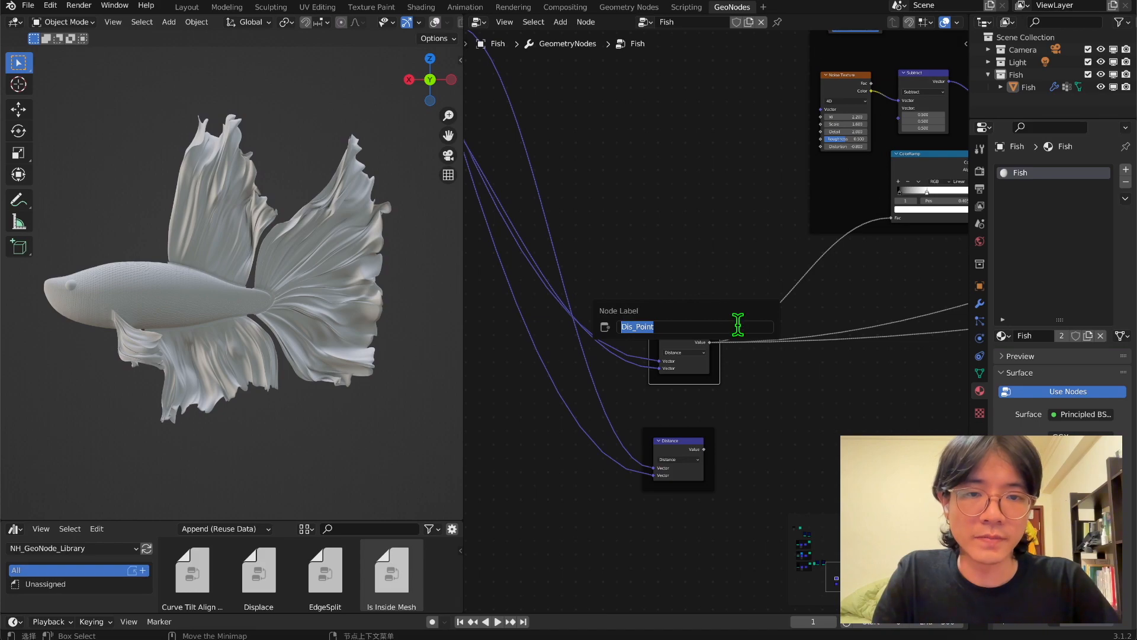
key(Return)
click(679, 428)
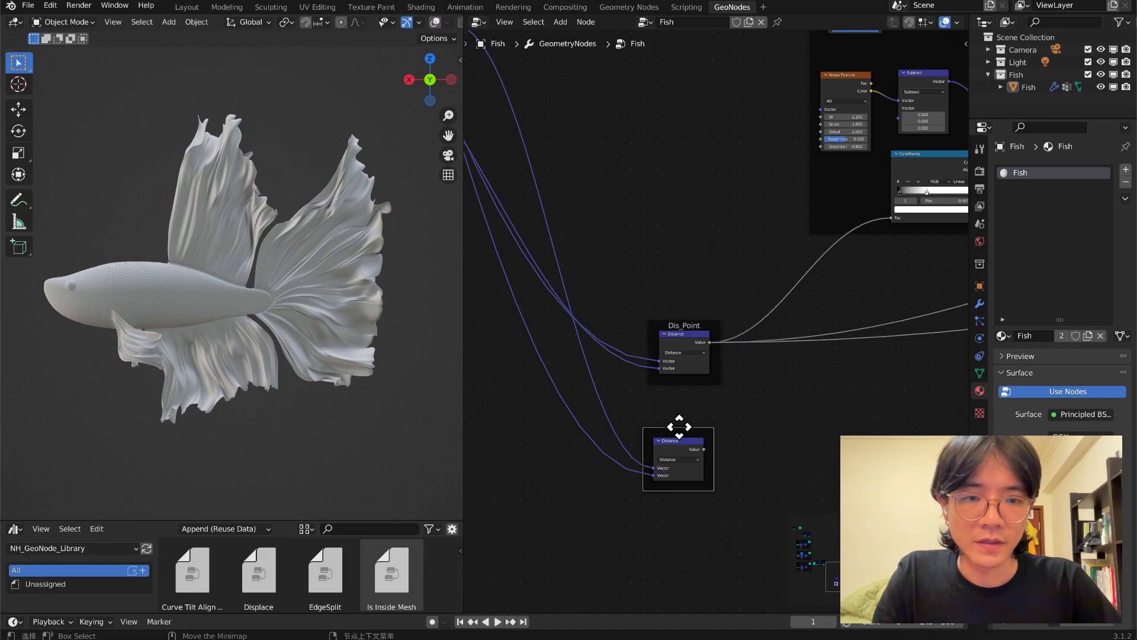
right_click(679, 429)
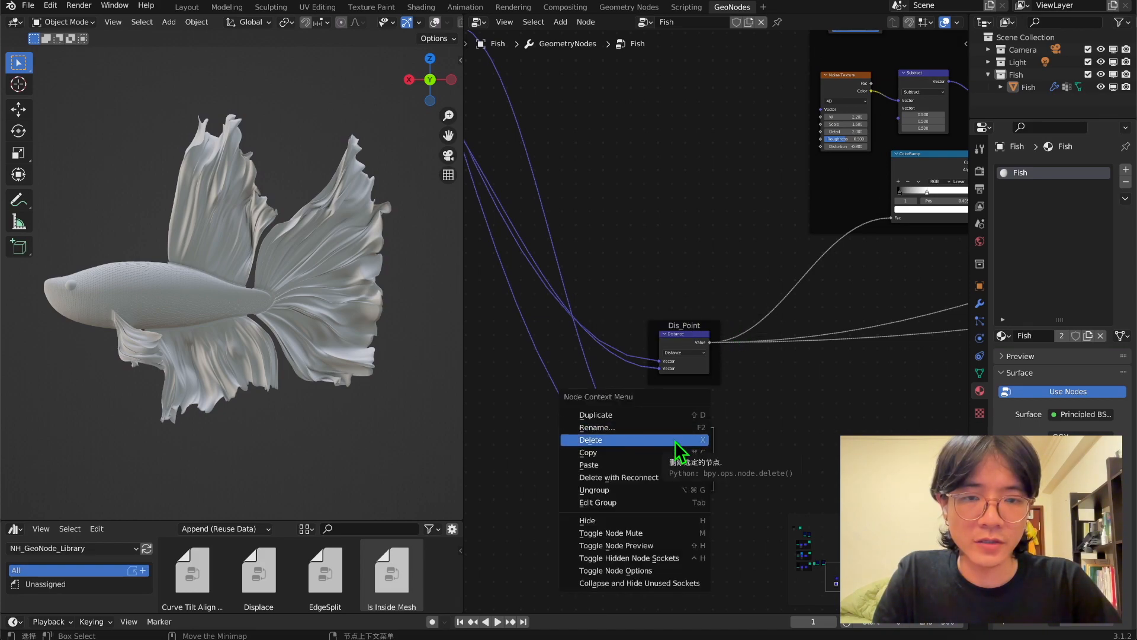
click(669, 427)
text(Dis_Edge)
key(Return)
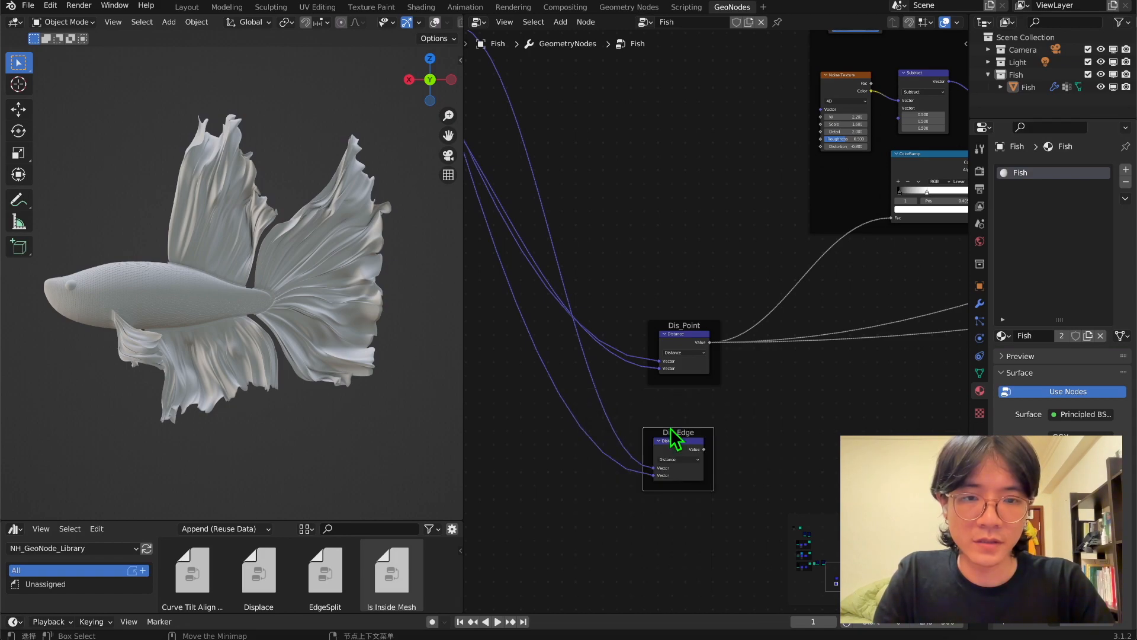
Connect the Dis_Point distance value to a new socket on the Group Output node.
scroll(677, 334, down, 3)
drag(556, 148, 682, 420)
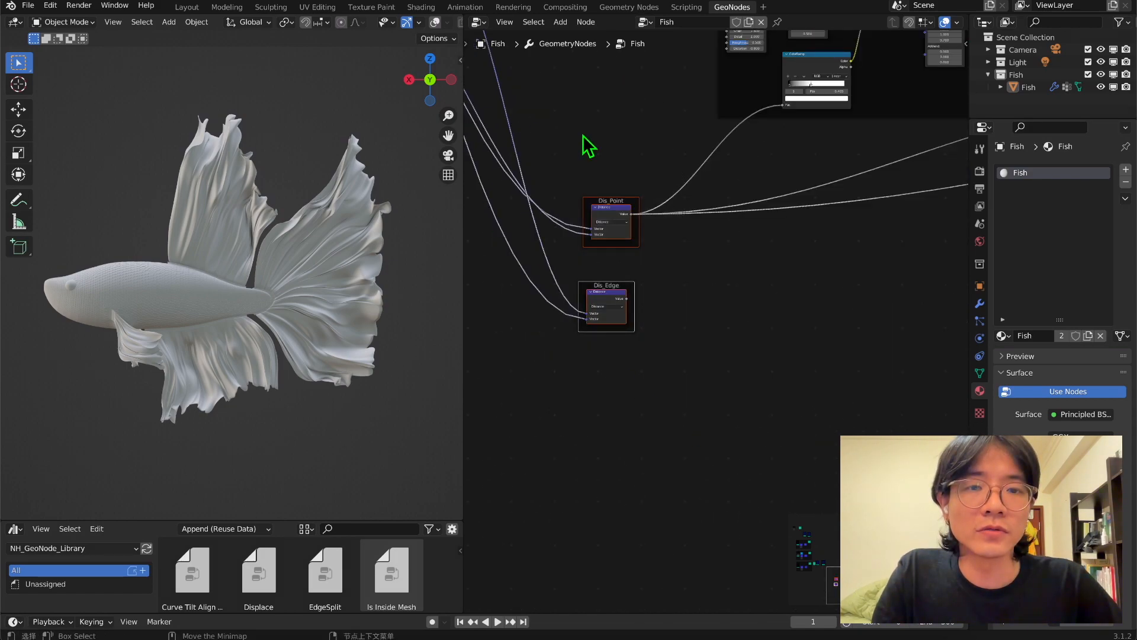
scroll(705, 285, down, 2)
key(g)
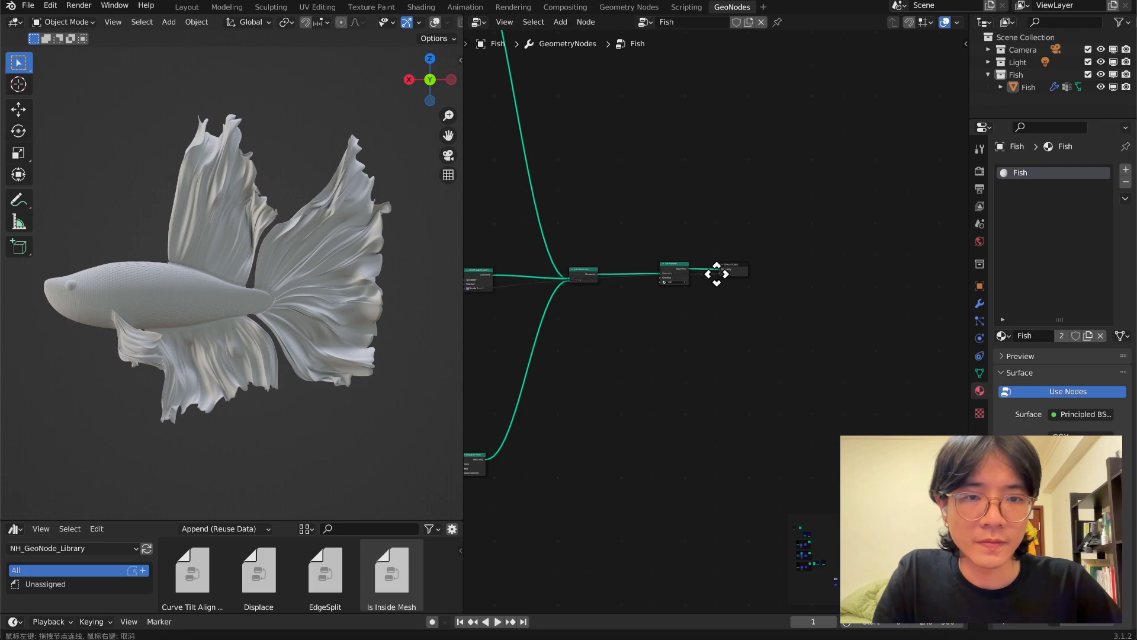
click(698, 386)
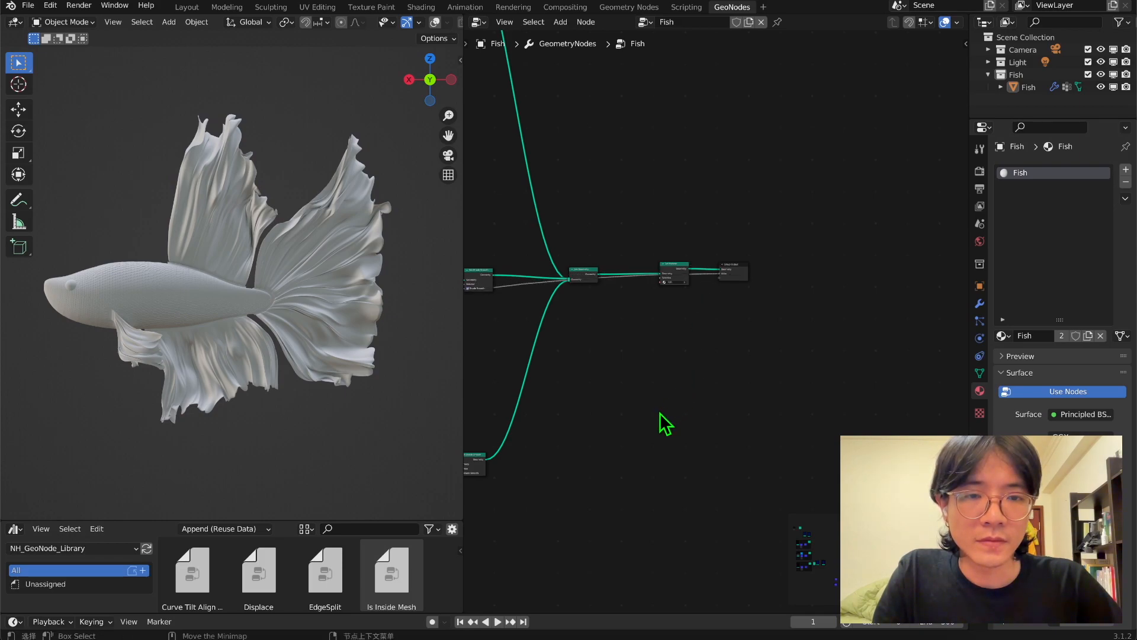
Connect the Dis_Edge distance value to another new socket on the Group Output node.
scroll(660, 414, down, 10)
middle_drag(619, 447, 962, 335)
scroll(563, 384, up, 10)
scroll(890, 346, up, 4)
middle_drag(891, 348, 789, 375)
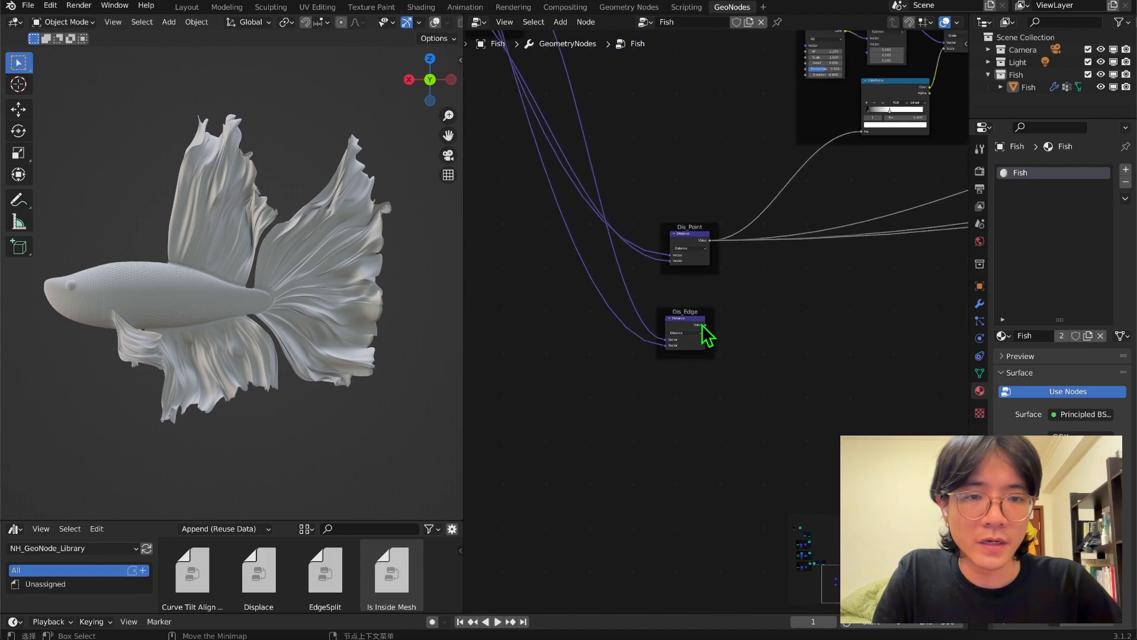
drag(706, 326, 634, 462)
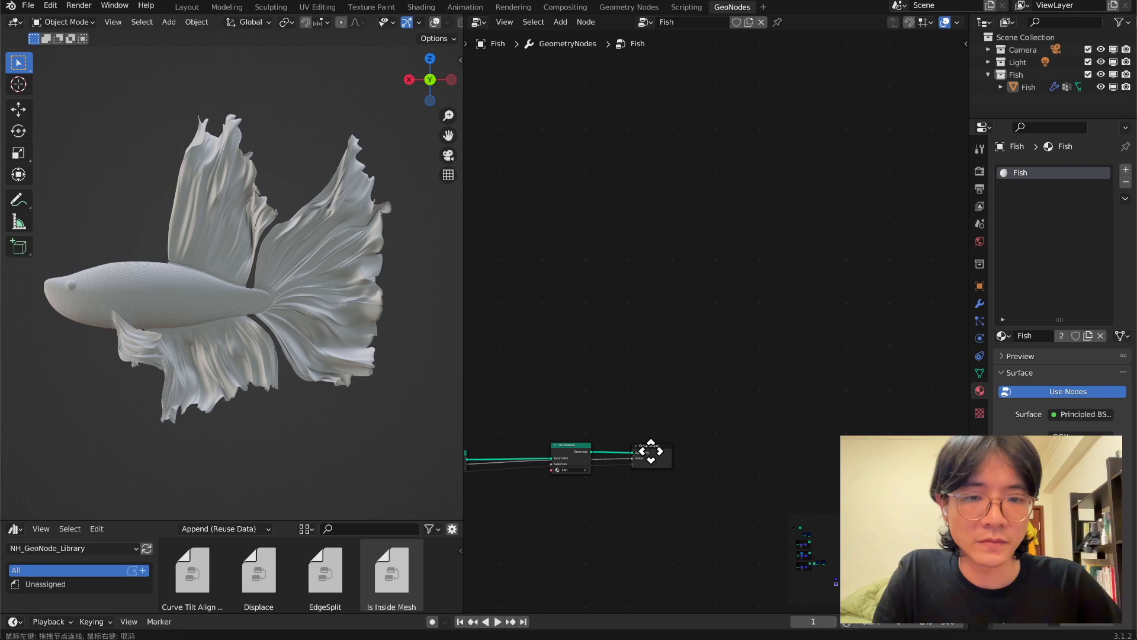
middle_drag(651, 451, 918, 185)
Rename the group's two Value outputs Die_Point and Die_Edge, in that order.
scroll(918, 186, up, 2)
key(n)
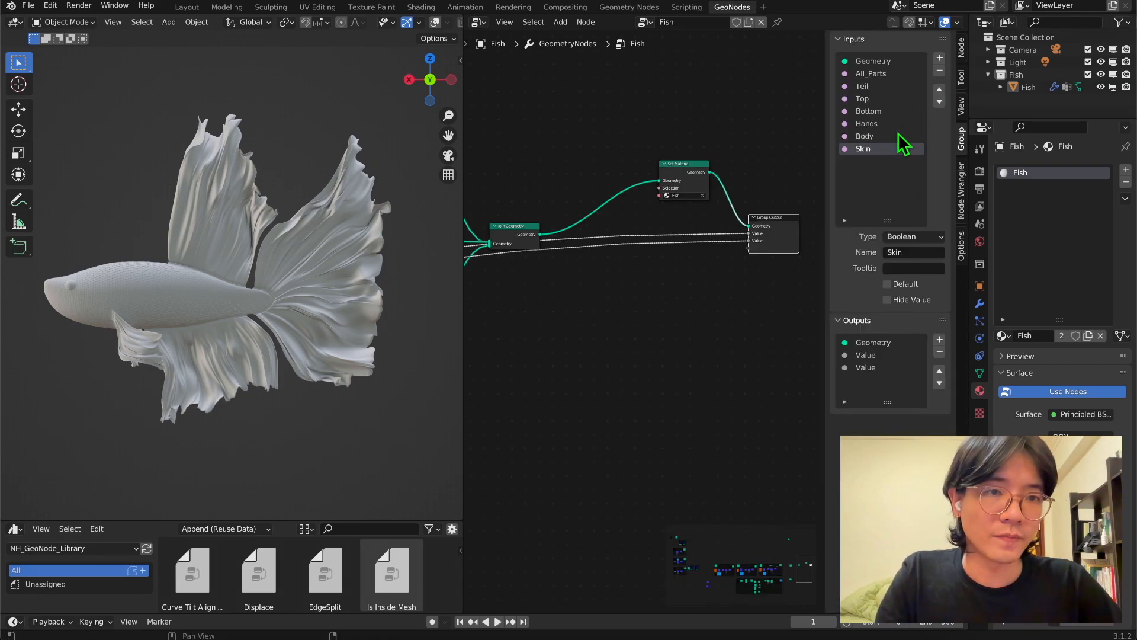
click(865, 355)
middle_drag(539, 322, 471, 277)
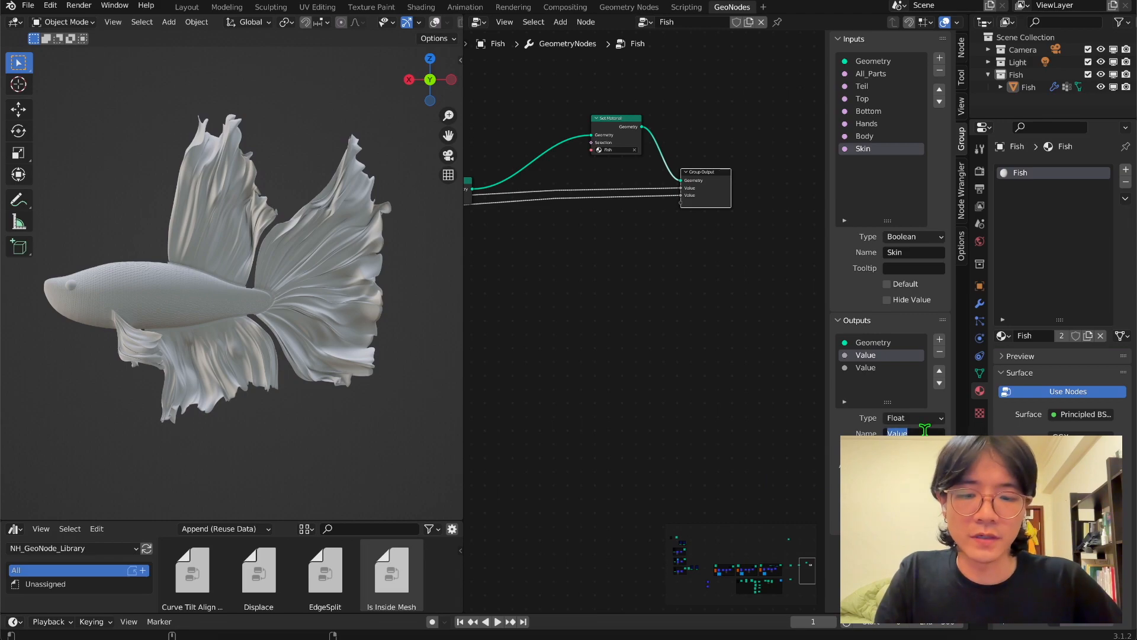
text(Die_Point)
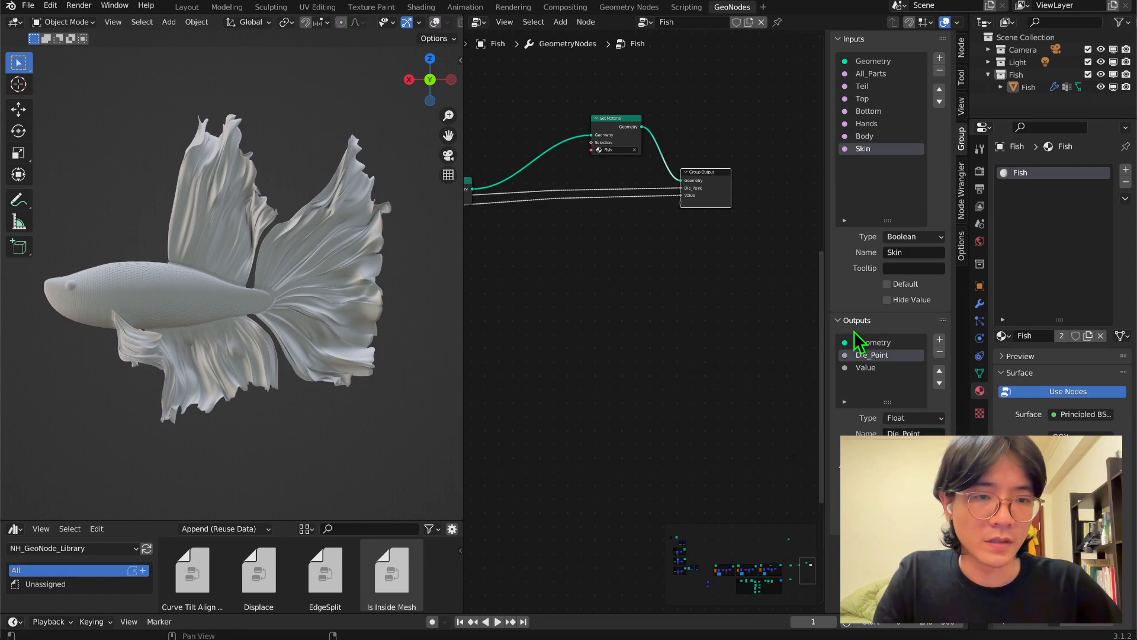
click(865, 368)
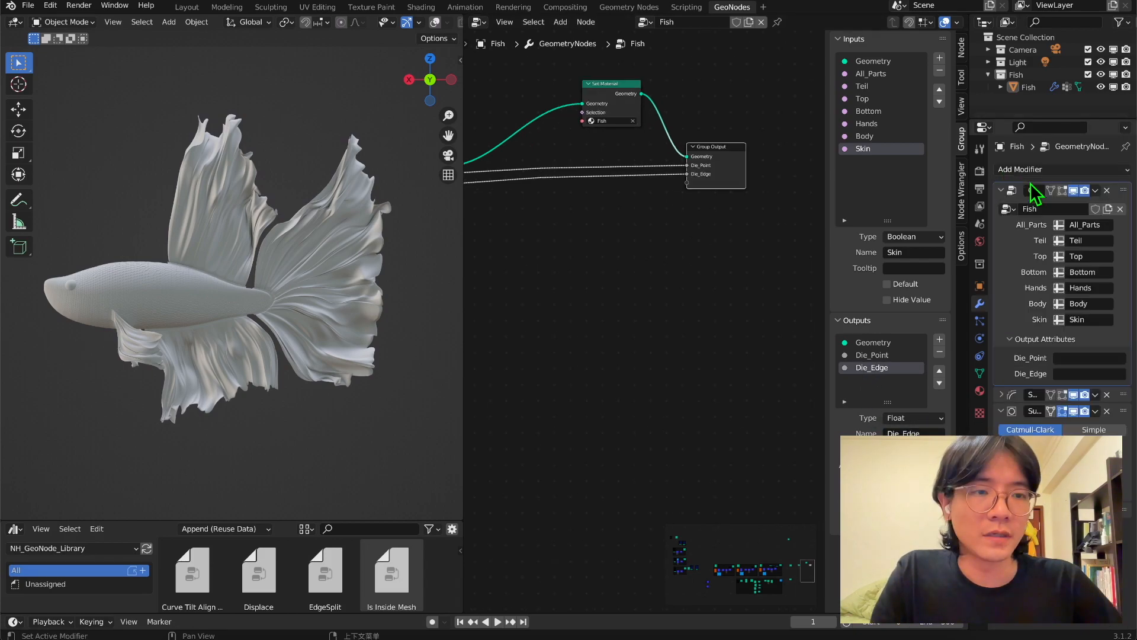
click(1067, 359)
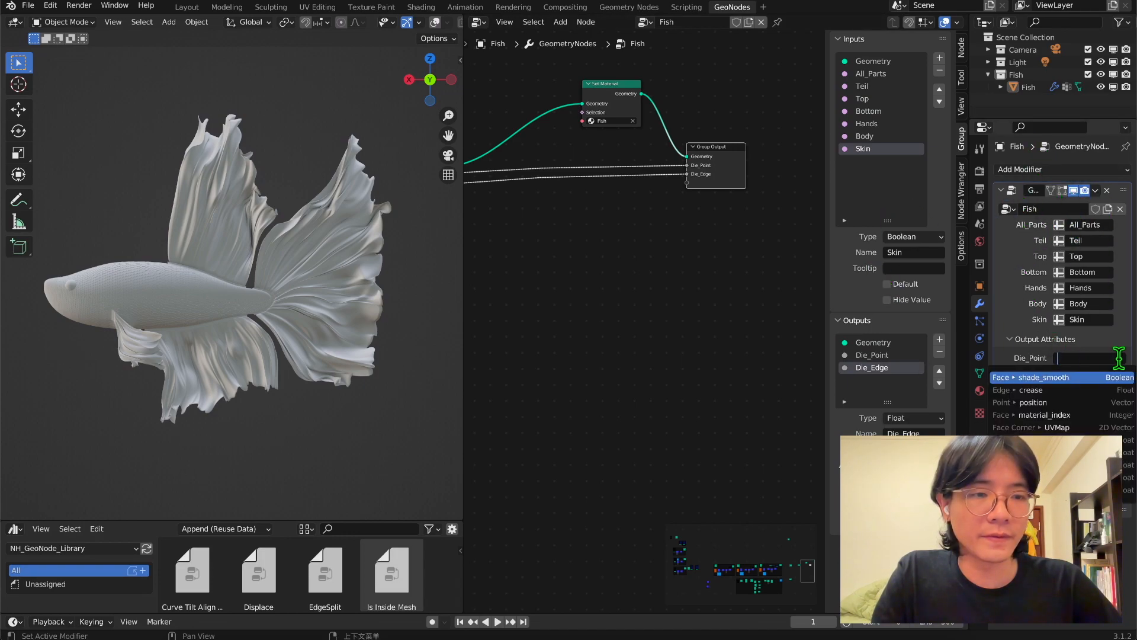
click(981, 310)
click(1062, 374)
text(Die_Edge)
click(1024, 310)
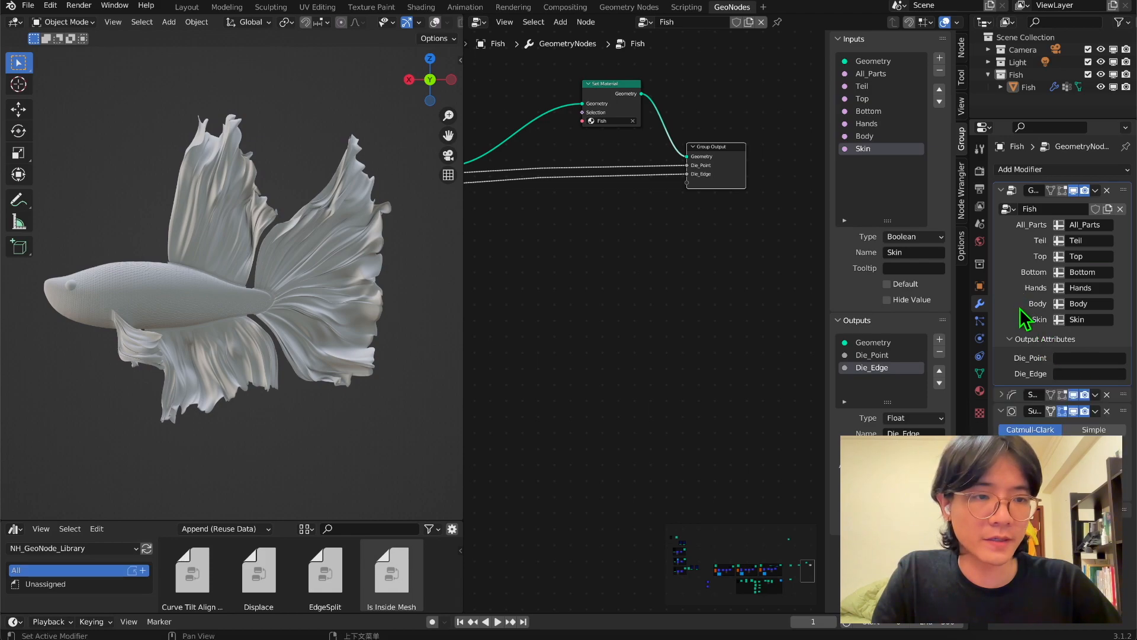
Set the modifier's output attribute names to Die_Edge and Die_Point for the matching outputs.
click(1076, 374)
text(Die_Edge)
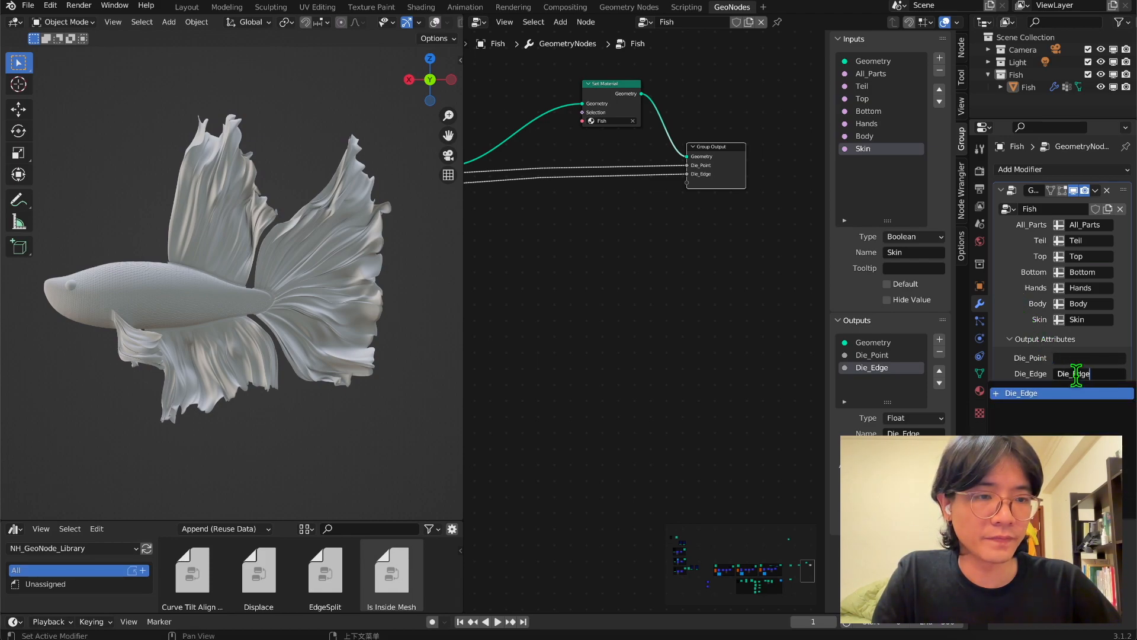
key(Return)
click(1074, 358)
text(Die_Point)
key(Return)
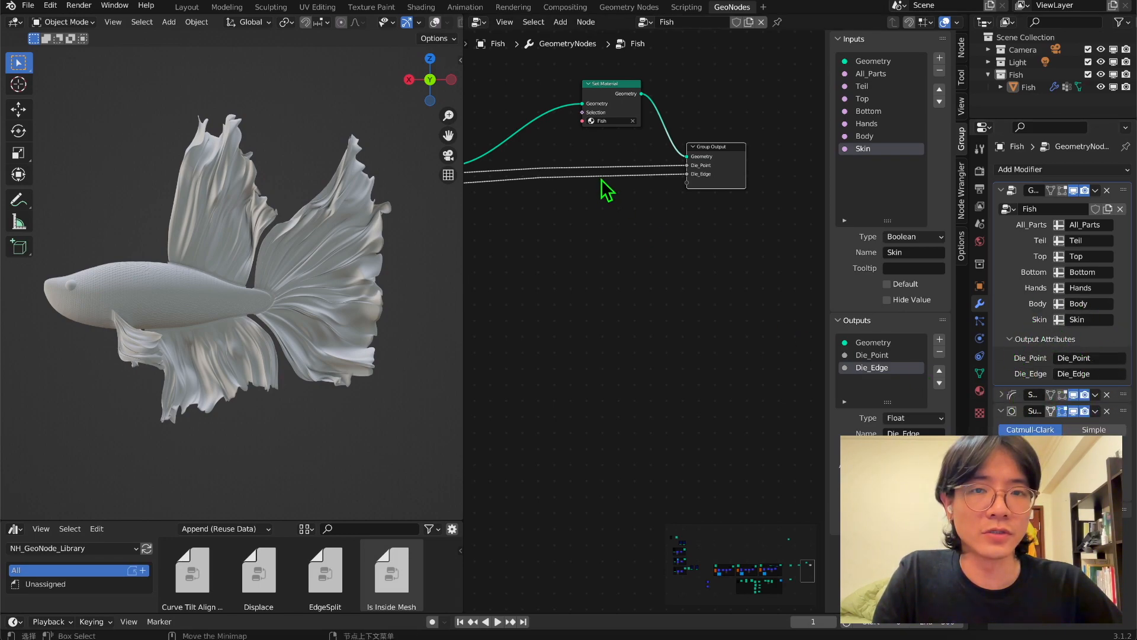
Open the Fish material in the Shader Editor and add two Attribute nodes ahead of the Principled BSDF.
click(477, 22)
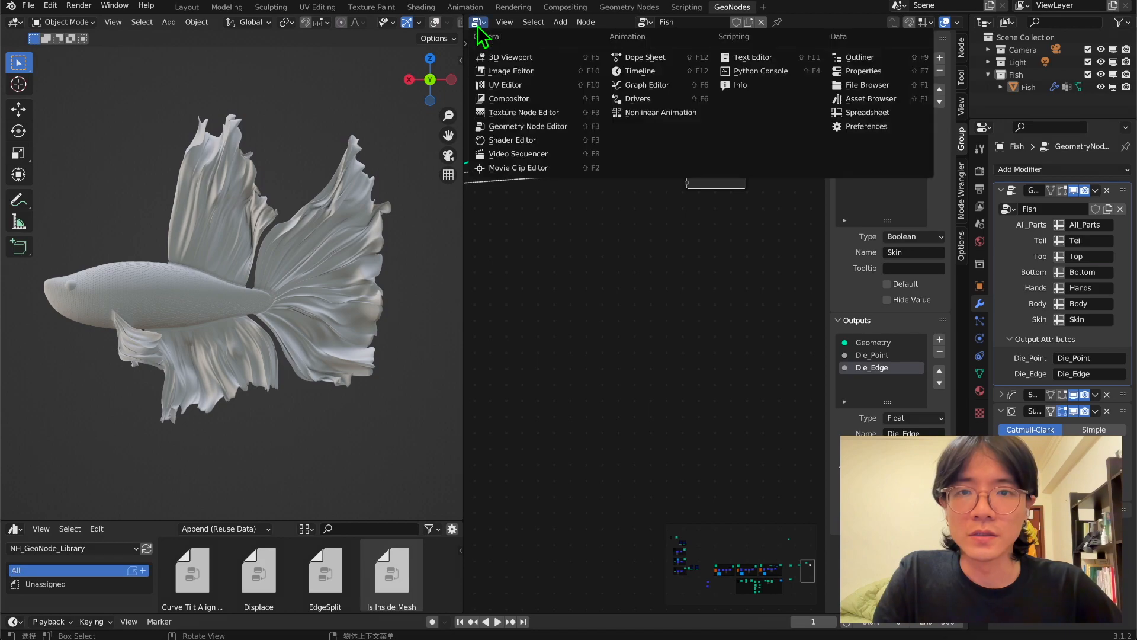
click(508, 141)
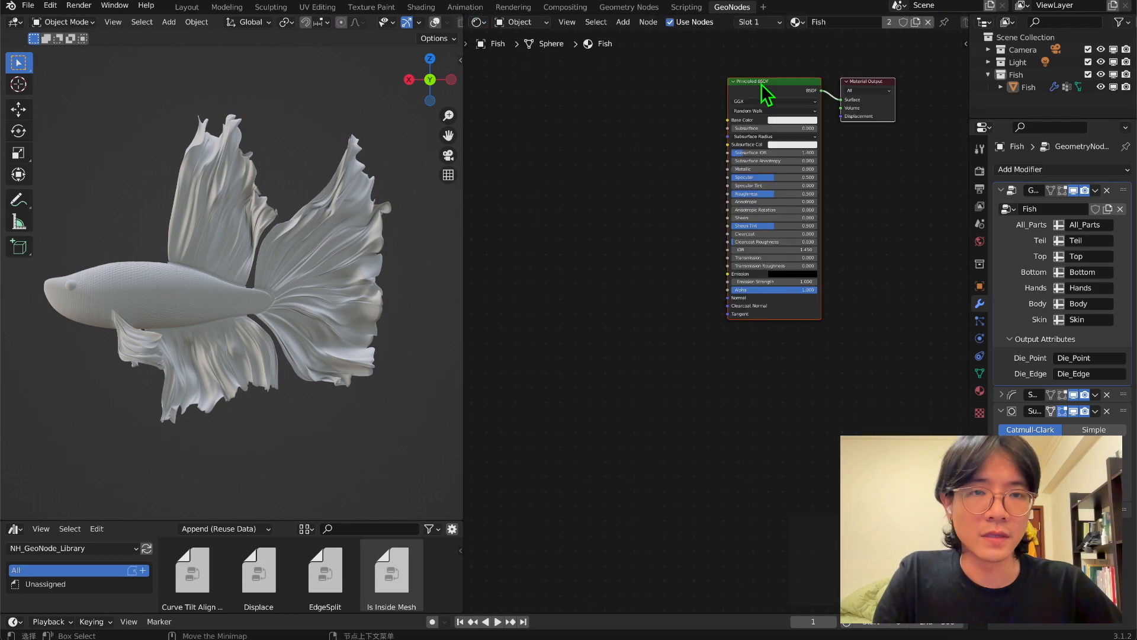
middle_drag(662, 169, 718, 151)
click(608, 191)
key(shift+a)
click(609, 191)
text(a)
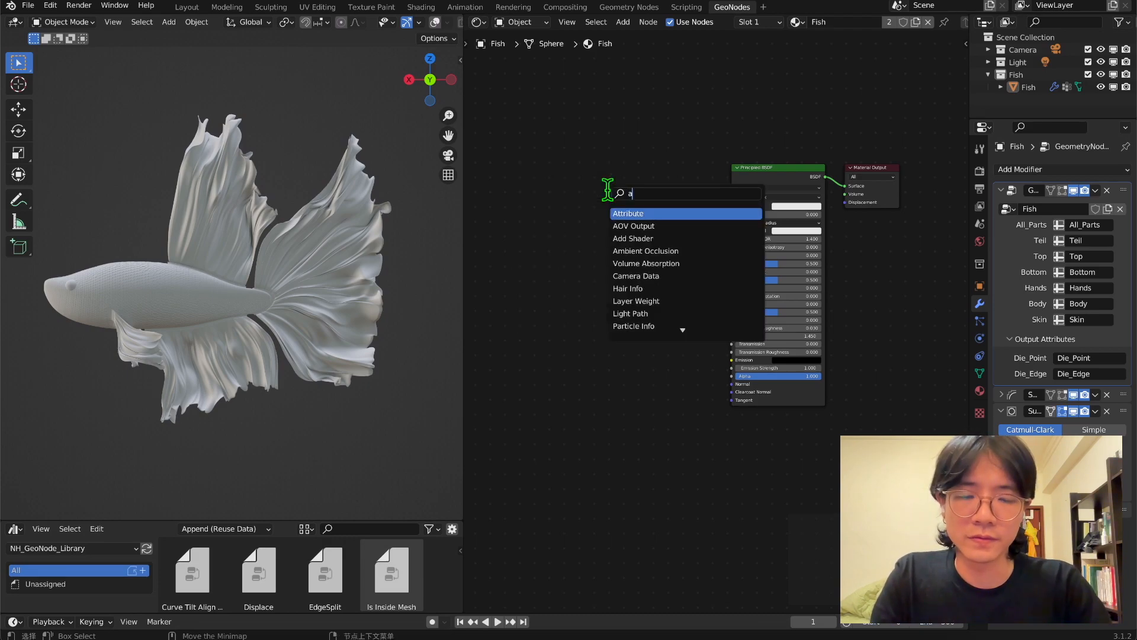
key(Return)
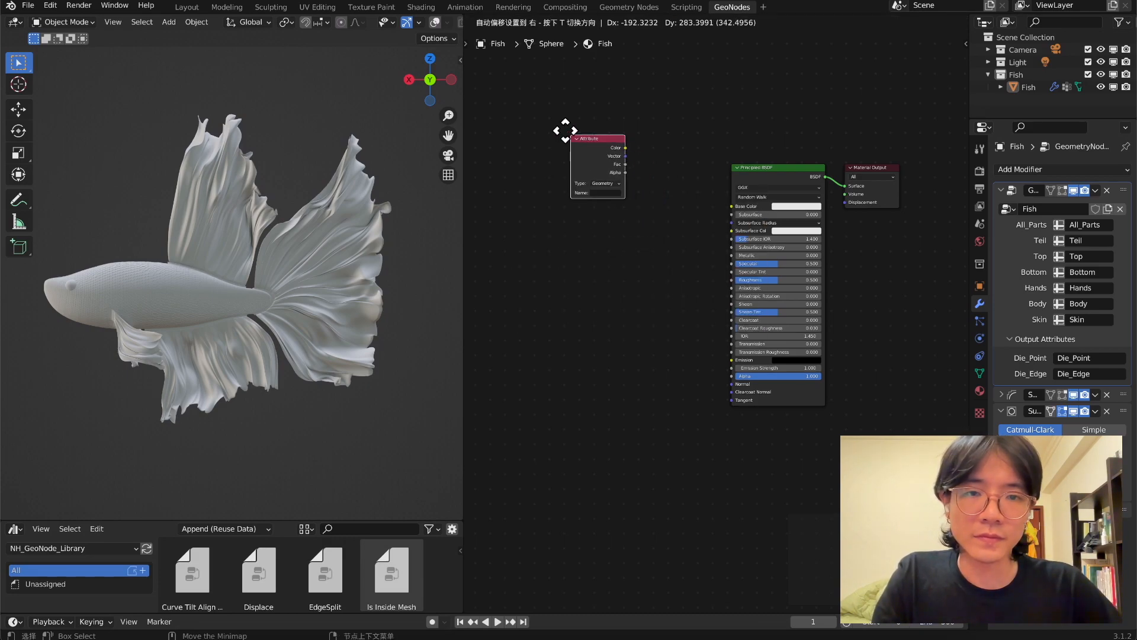
click(560, 129)
key(shift+d)
click(581, 205)
scroll(655, 216, up, 3)
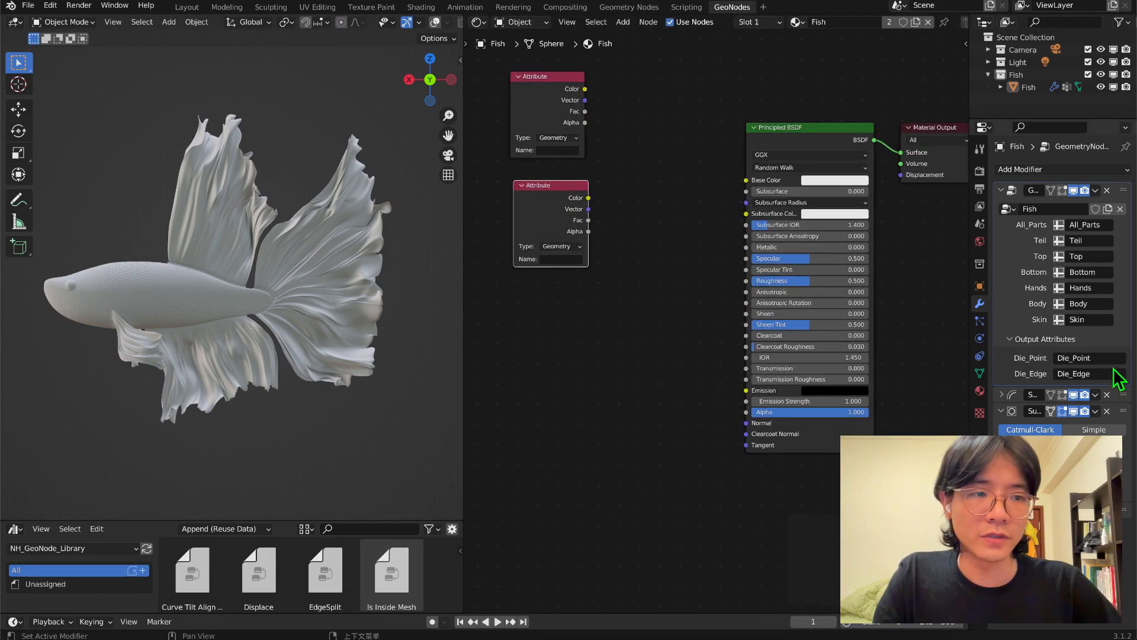
Name the upper Attribute node Die_Point and the lower one Die_Edge.
click(562, 149)
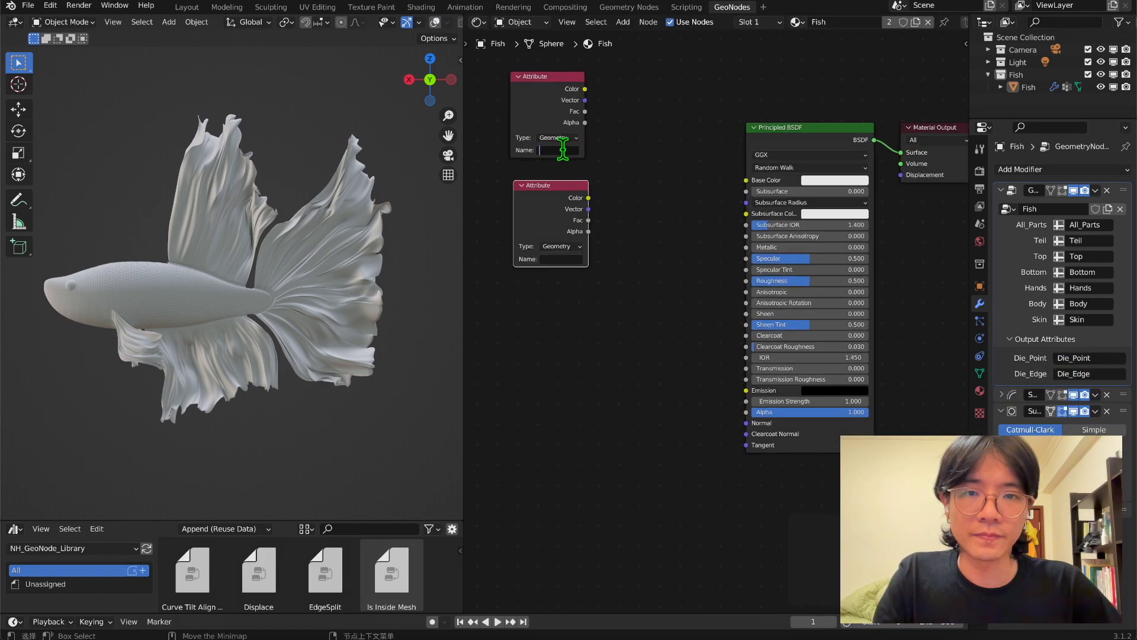
click(562, 260)
text(Die_Point)
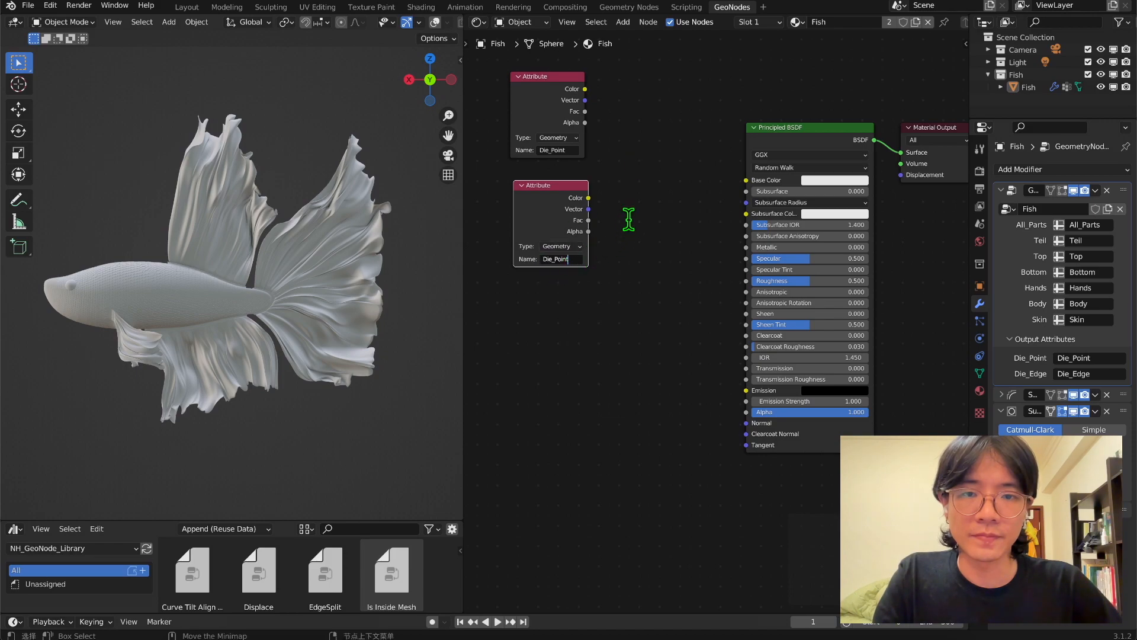
key(BackSpace)
key(BackSpace)
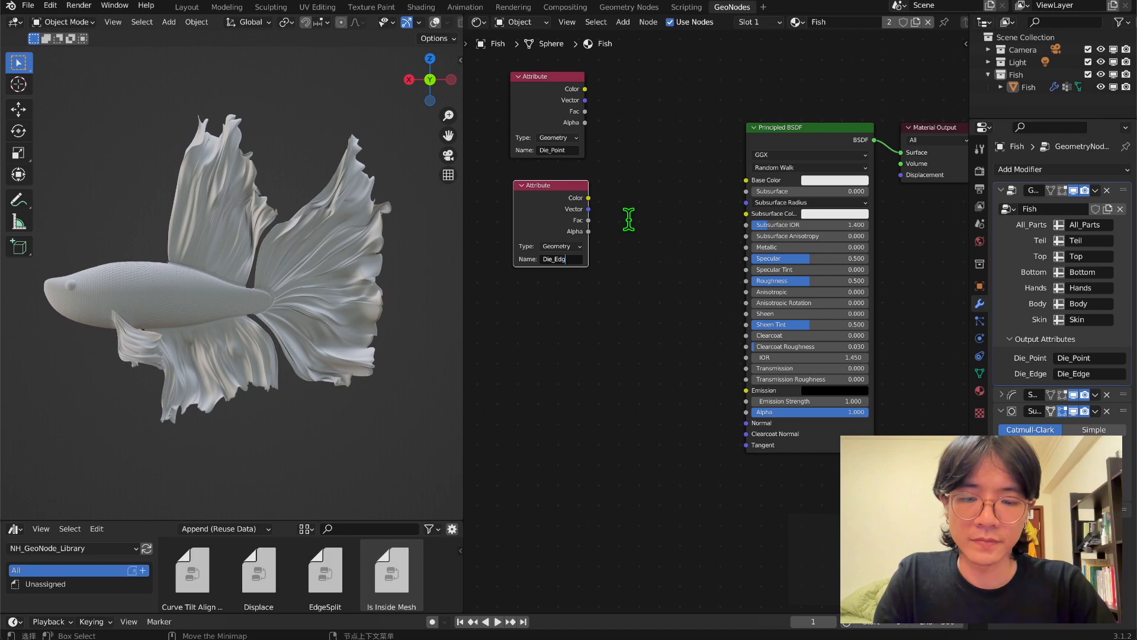
scroll(597, 124, up, 1)
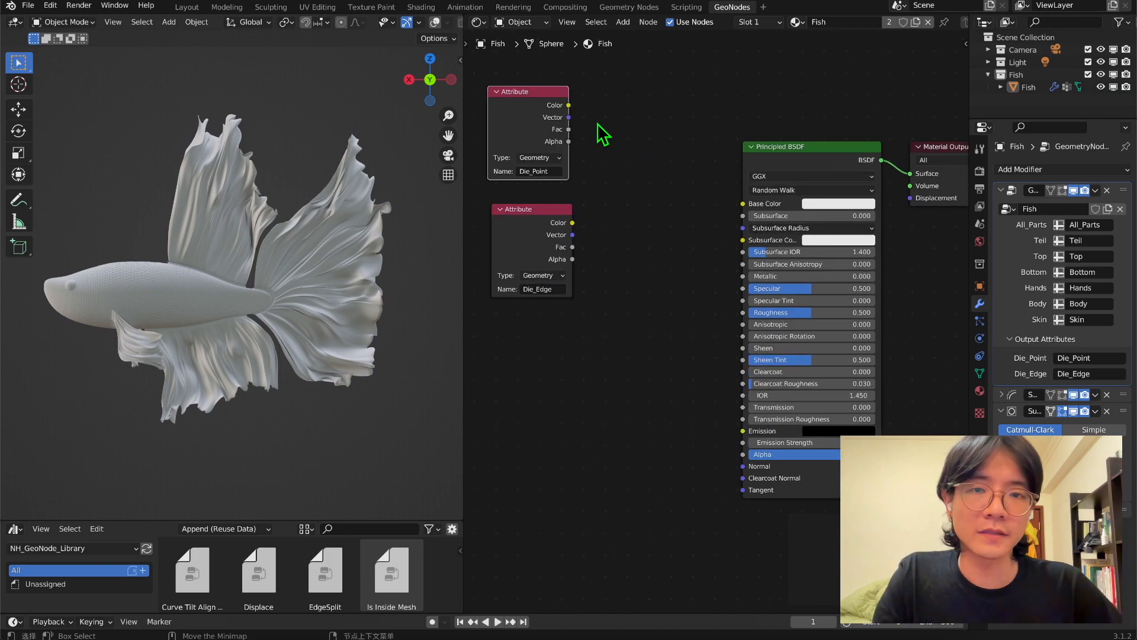
Preview the Die_Point color, followed by the Die_Edge color, as the Principled BSDF's Base Color on the fish.
drag(567, 106, 741, 205)
mouse_move(237, 263)
middle_down()
mouse_move(449, 265)
mouse_move(218, 271)
middle_up()
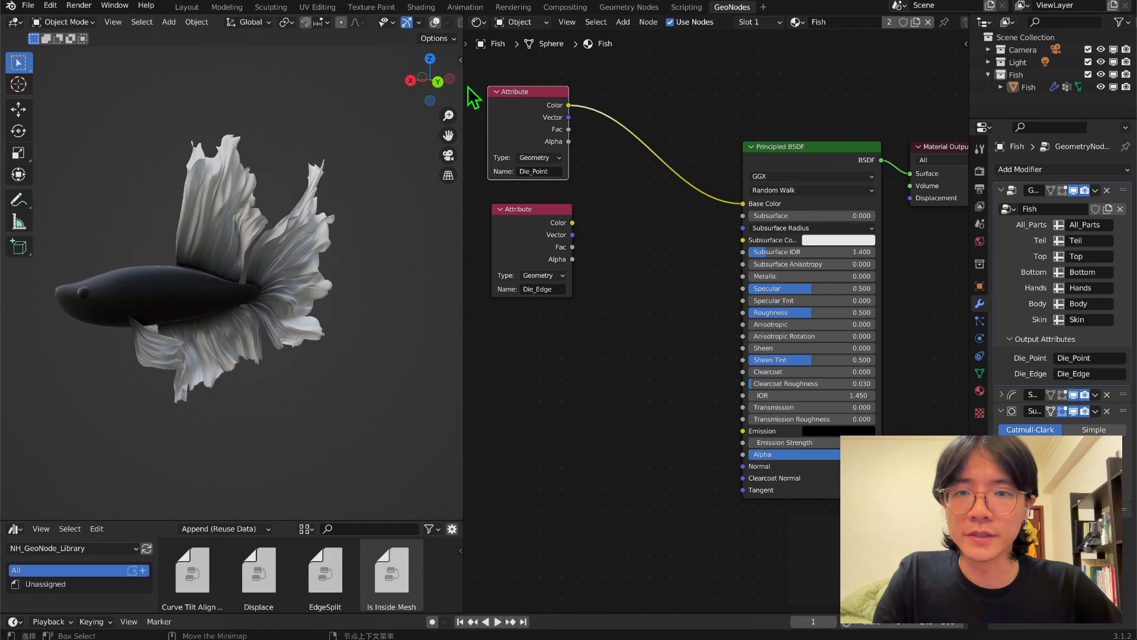
click(447, 83)
click(449, 81)
click(451, 80)
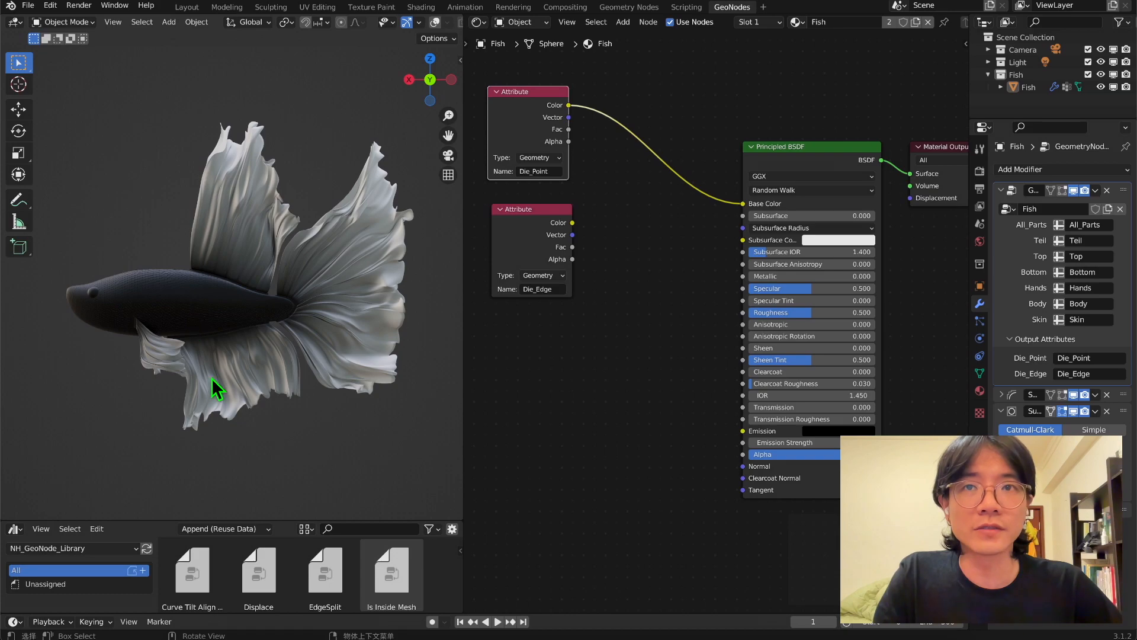
drag(573, 223, 743, 204)
middle_drag(246, 353, 293, 362)
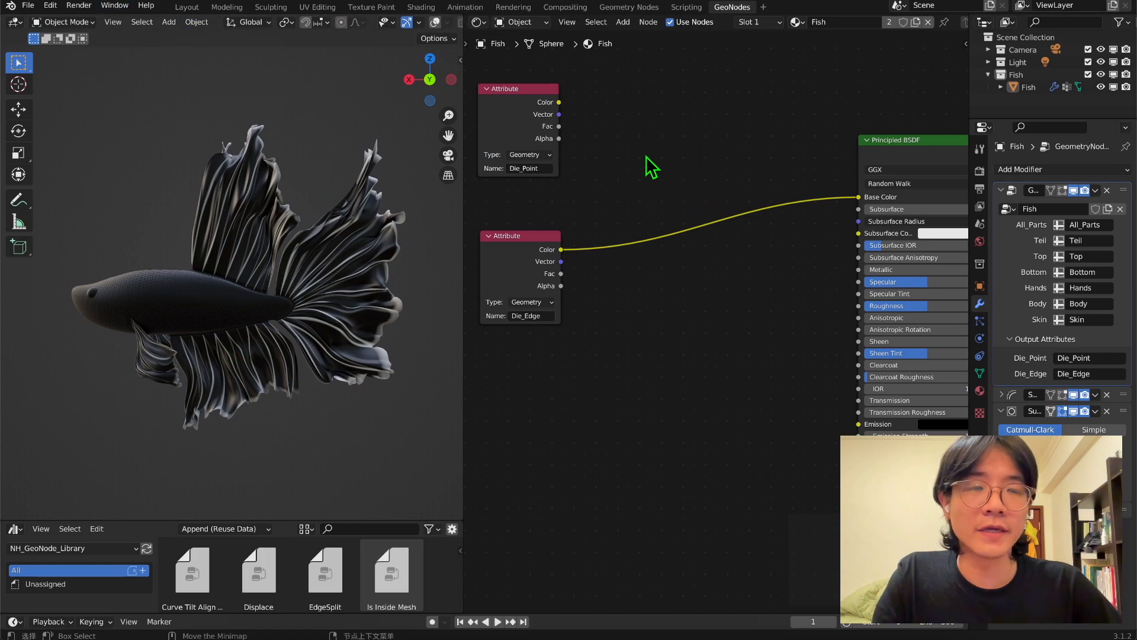
Add a MixRGB node with Die_Point in Color1 and Die_Edge in Color2, and connect its output to Base Color.
key(shift+a)
click(640, 146)
text(mix)
key(Return)
click(668, 119)
drag(557, 103, 670, 189)
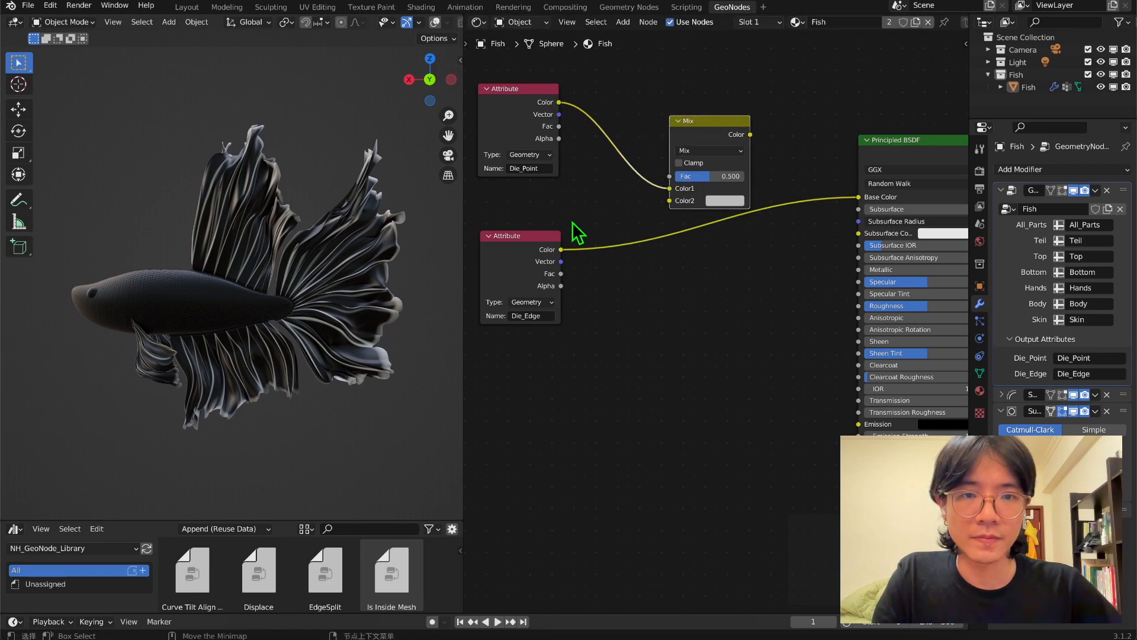
drag(560, 251, 669, 201)
drag(751, 136, 859, 197)
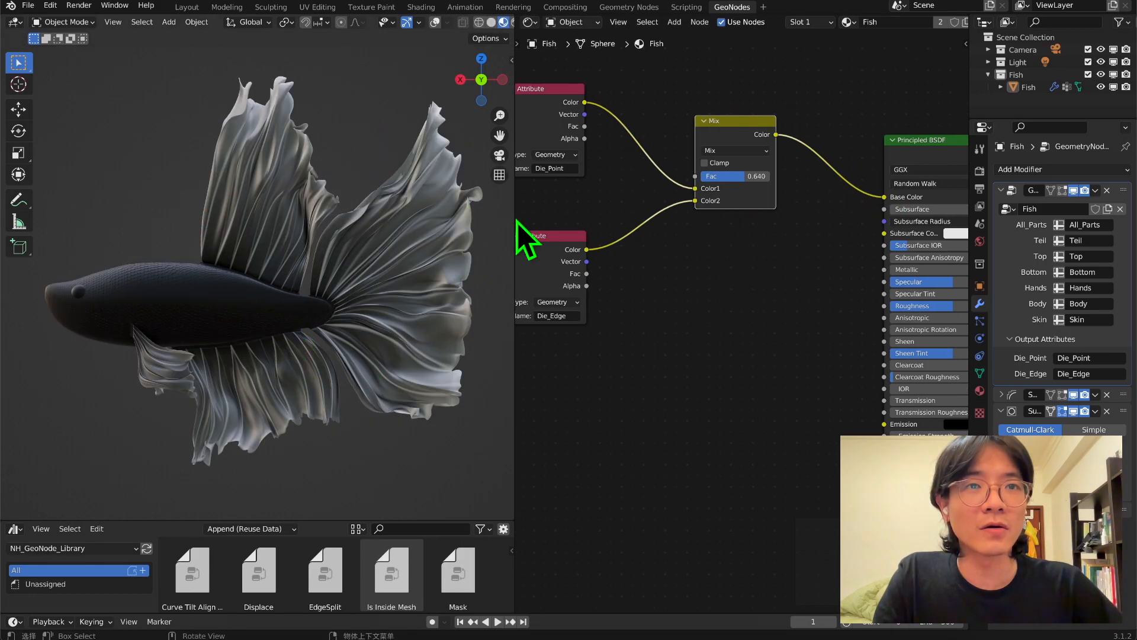
Try Multiply blending on the Mix node, set its factor to 0.562, and return the blend mode to Mix.
click(745, 151)
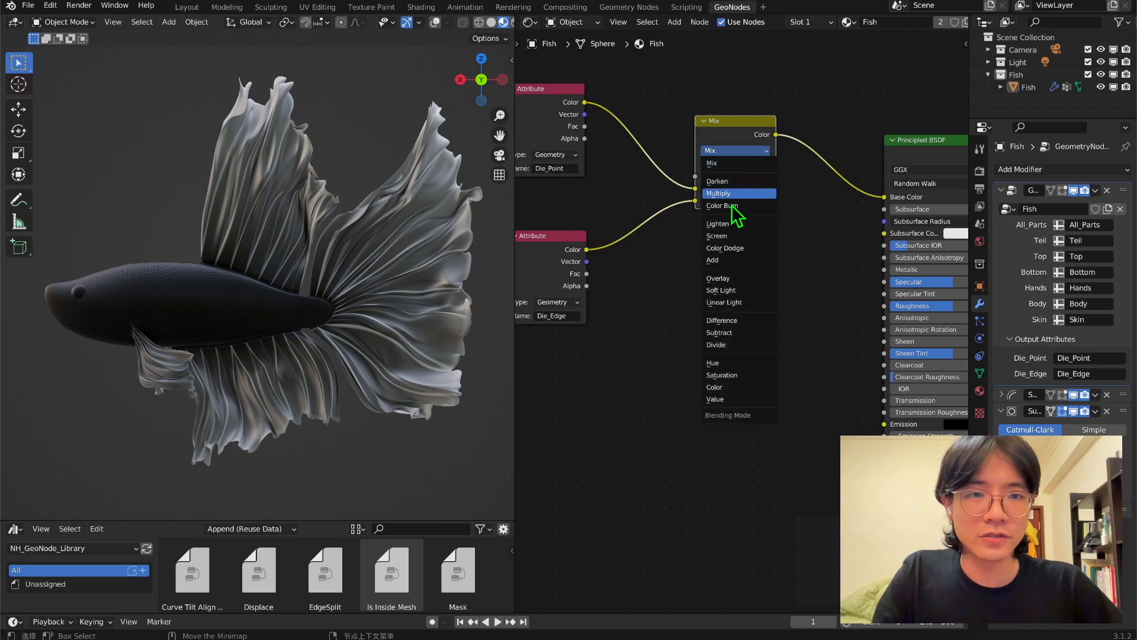
click(738, 194)
mouse_move(728, 179)
mouse_down()
mouse_move(704, 180)
mouse_move(762, 177)
mouse_move(743, 176)
mouse_up()
click(745, 154)
click(715, 162)
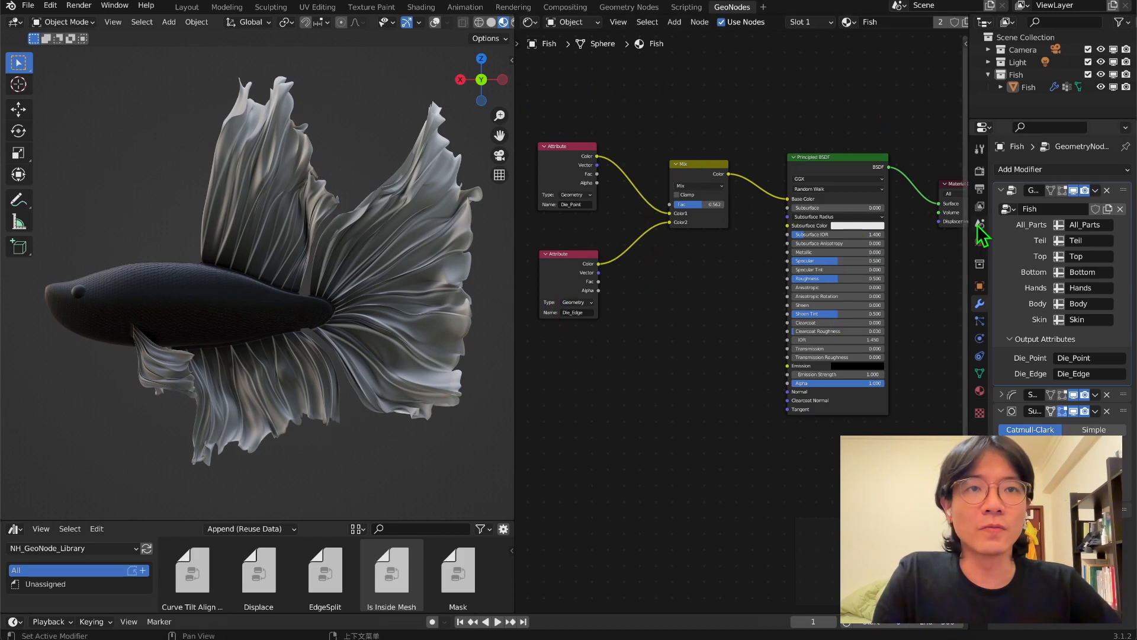
Return to the geometry node tree and enable the Switch option on the Switch node after Scale Elements to hide the scales.
click(528, 22)
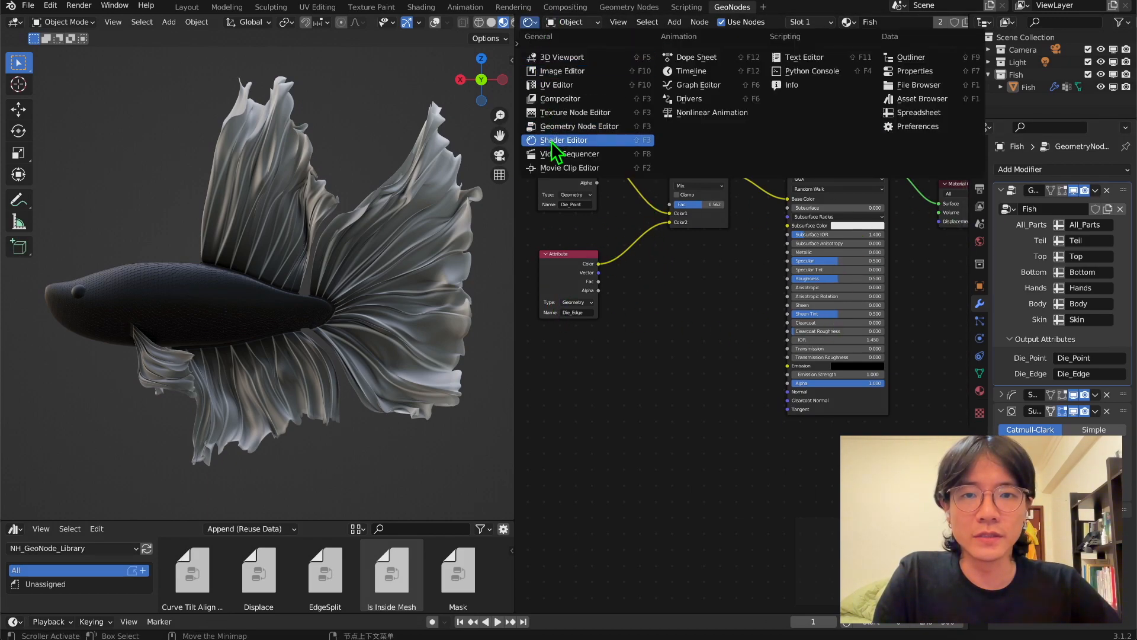
click(558, 126)
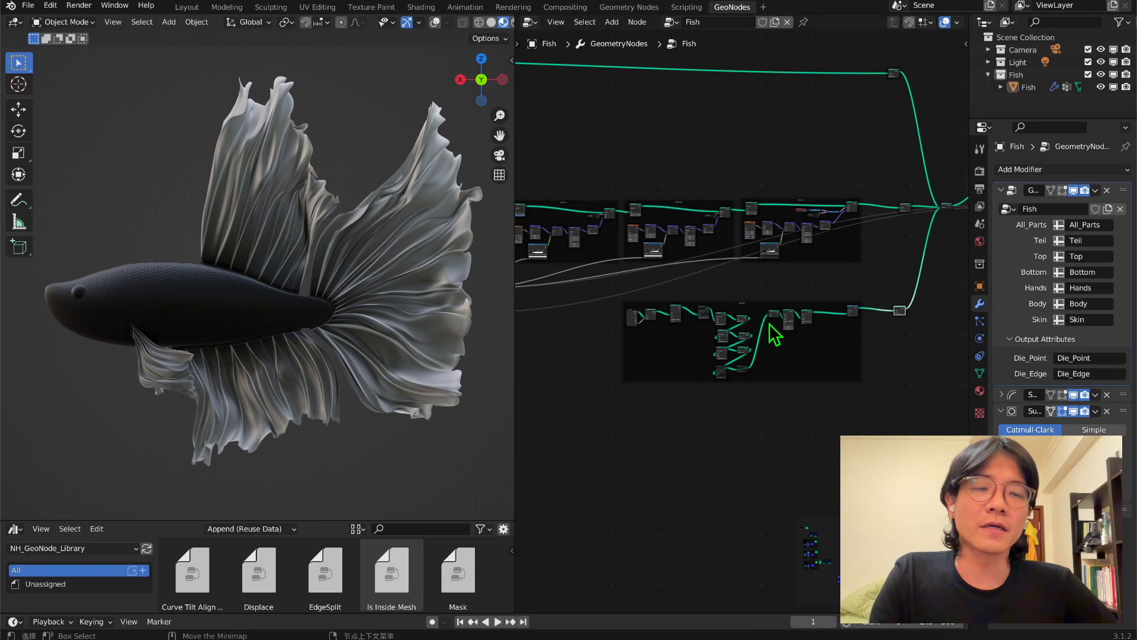
scroll(803, 368, up, 2)
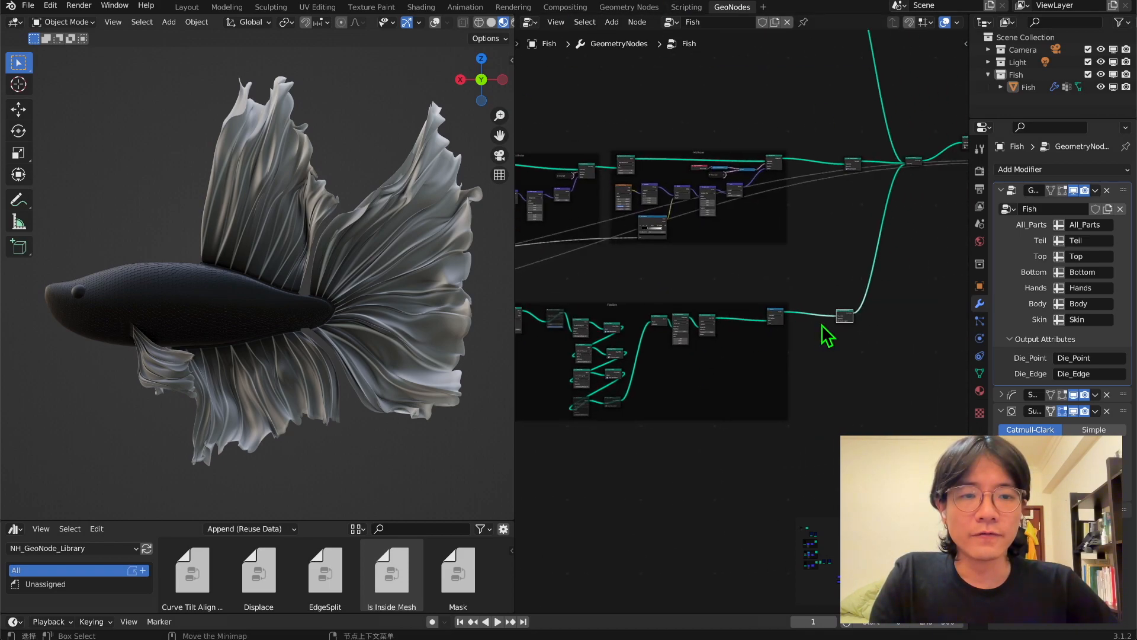
scroll(829, 331, up, 5)
click(851, 307)
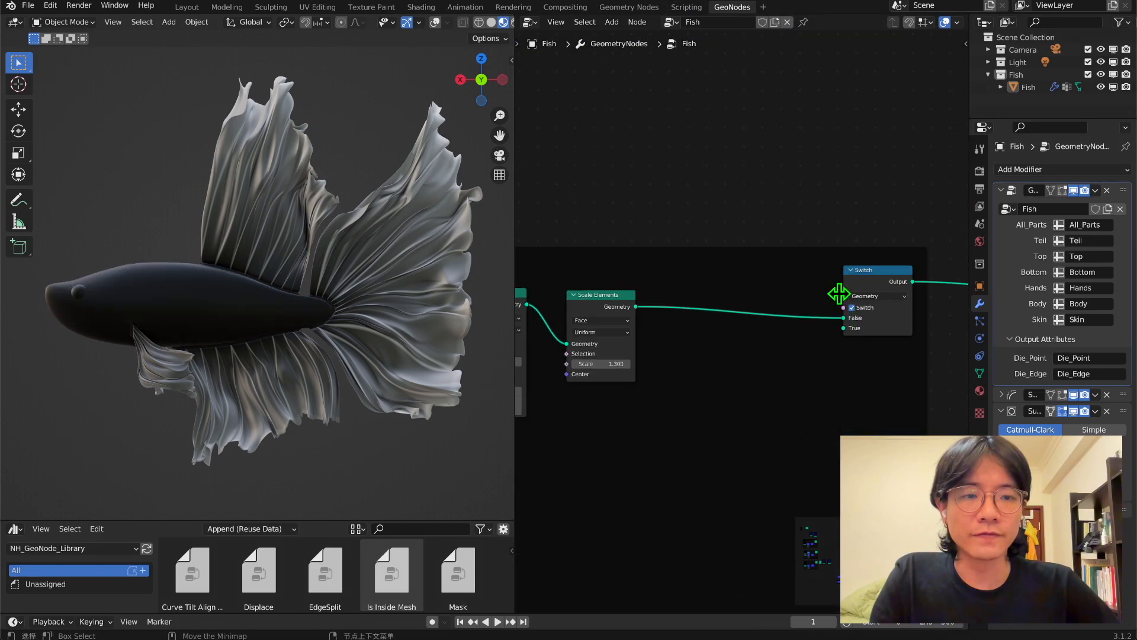
Add a MixRGB node near the Dis_Point and Dis_Edge distance nodes.
middle_drag(332, 296, 520, 135)
click(503, 158)
click(501, 159)
key(ctrl+KP_1)
scroll(698, 306, down, 8)
middle_drag(698, 305, 868, 276)
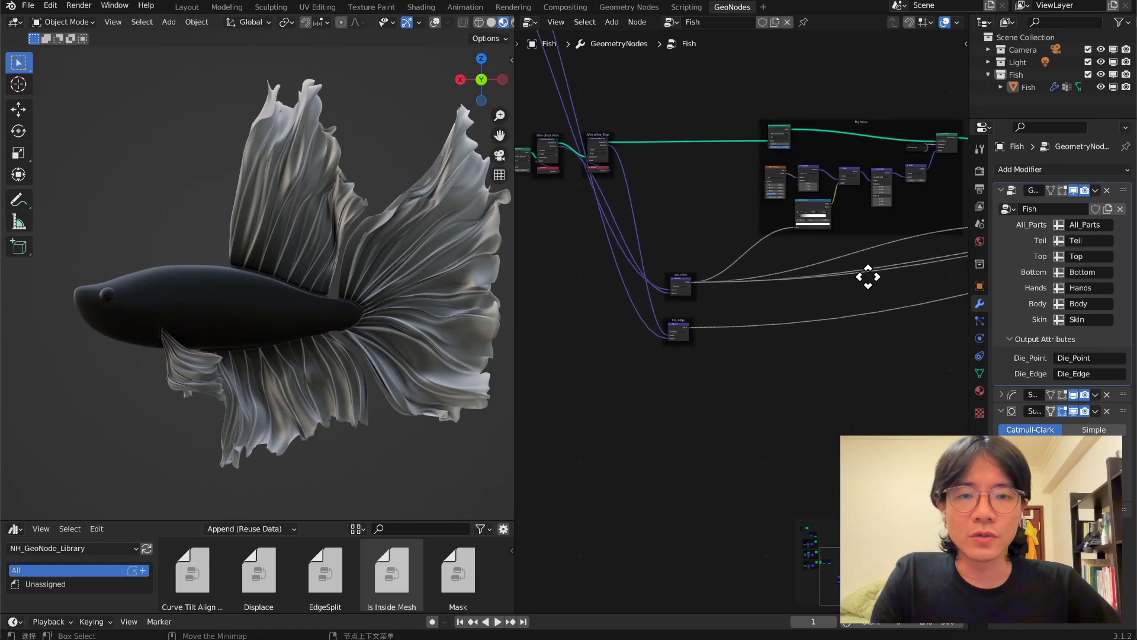
scroll(787, 292, up, 2)
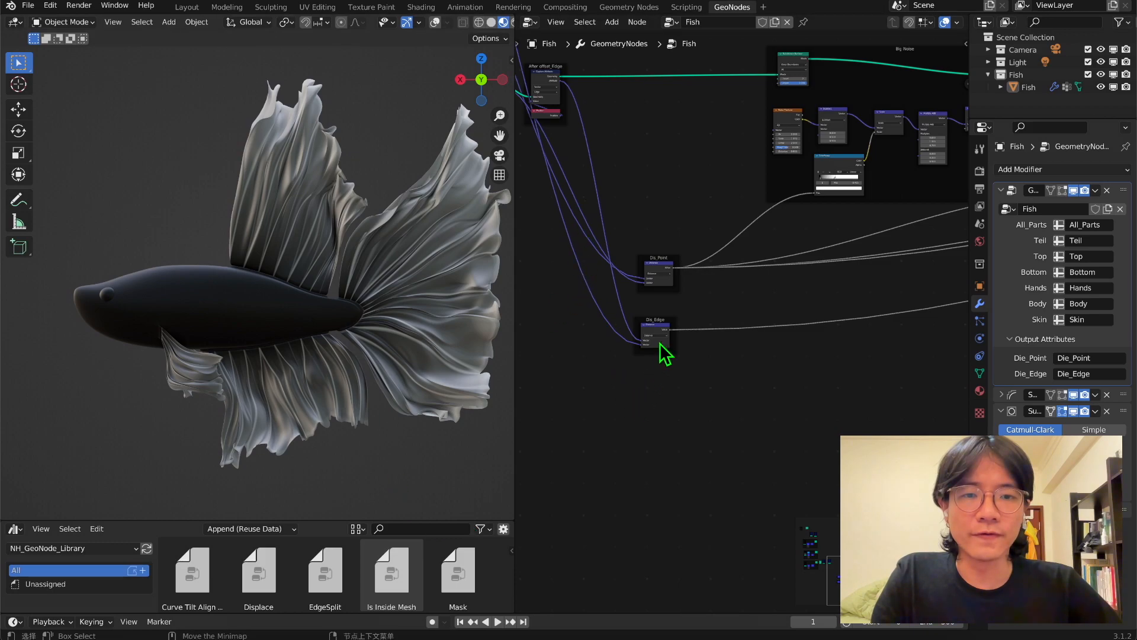
middle_drag(645, 271, 673, 127)
key(shift+a)
click(671, 115)
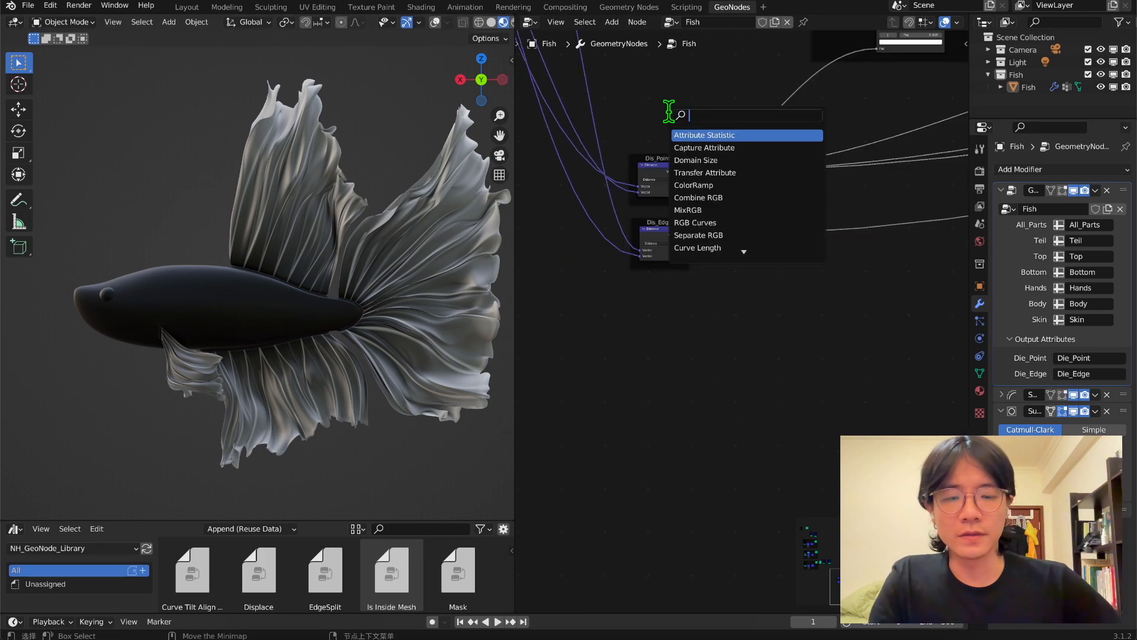
text(m)
click(688, 147)
click(790, 313)
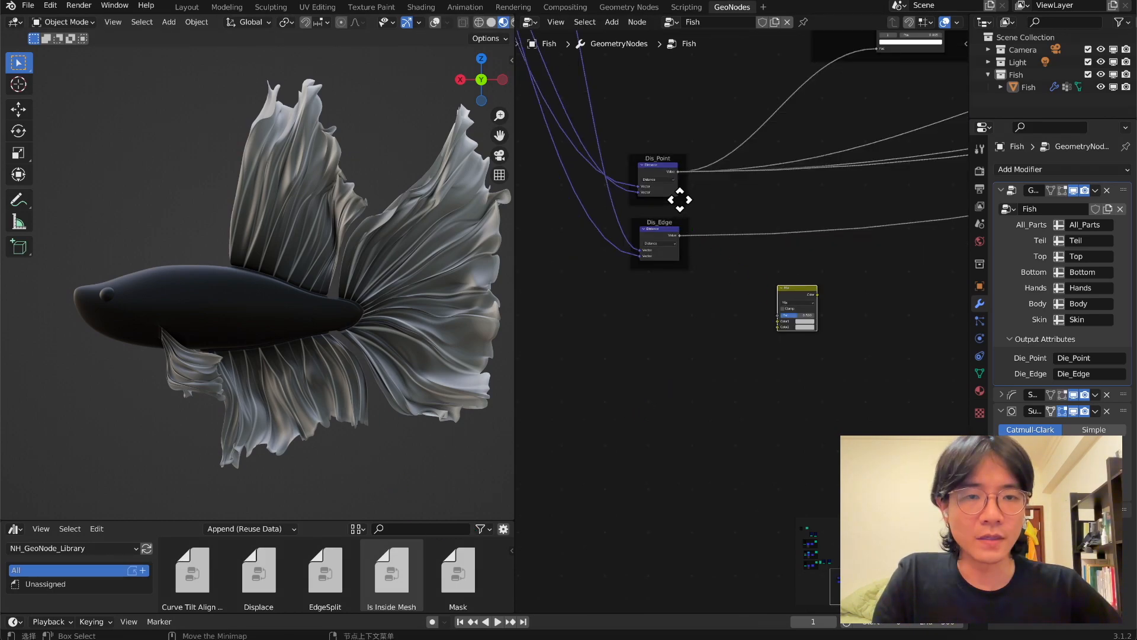
Feed the Dis_Point and Dis_Edge distances into the Mix node's colors and connect its output to the Big Noise ColorRamp's Fac.
scroll(678, 199, up, 3)
drag(666, 132, 680, 158)
drag(681, 158, 787, 320)
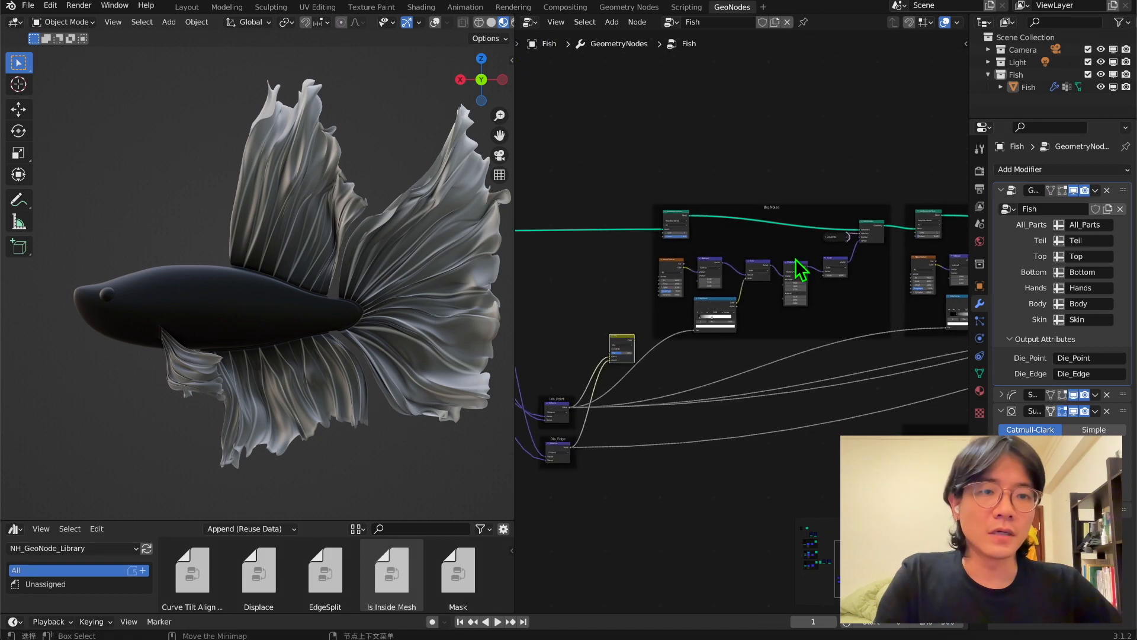
middle_drag(612, 348, 699, 320)
scroll(699, 320, up, 4)
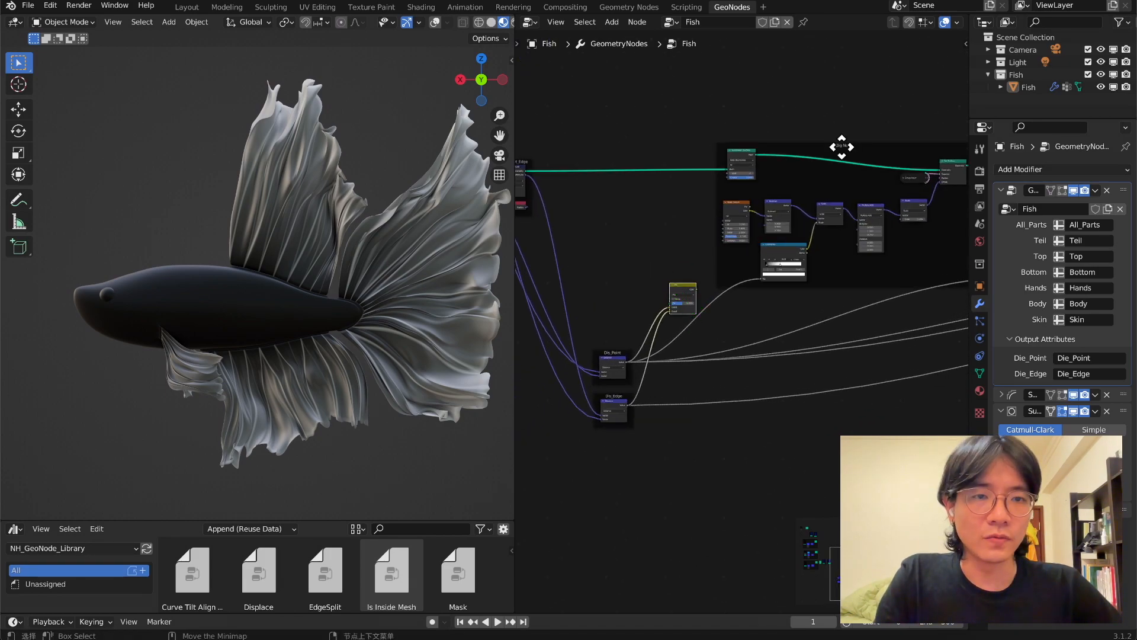
drag(663, 266, 774, 247)
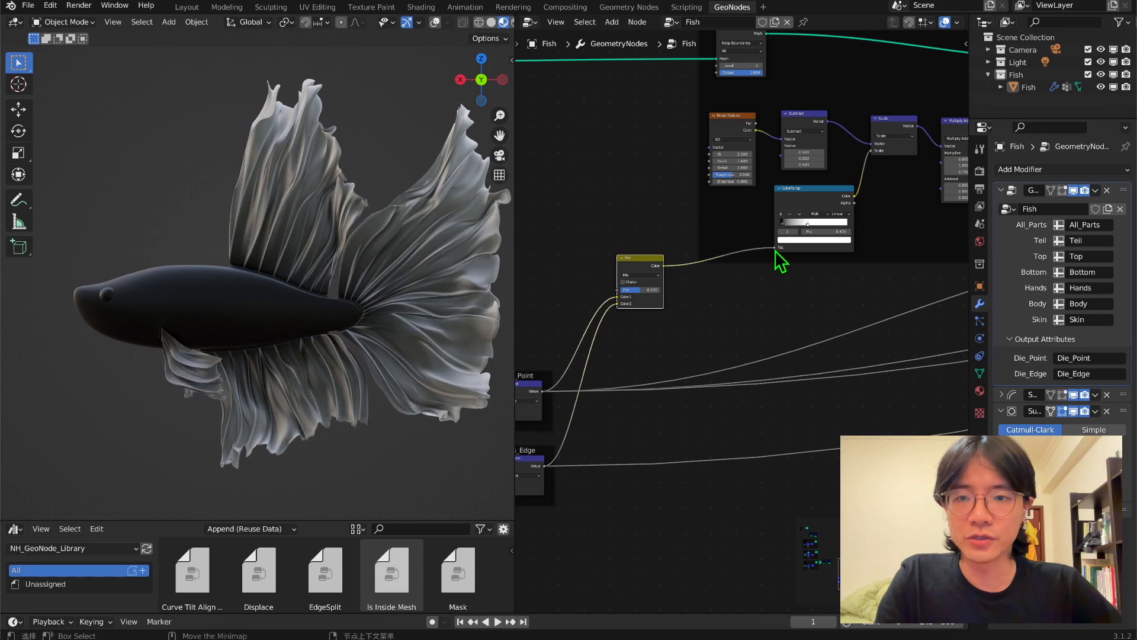
Switch the viewport to solid shading and inspect the fin folds from a closer angle.
scroll(343, 332, up, 3)
middle_drag(342, 333, 358, 287)
scroll(459, 30, down, 2)
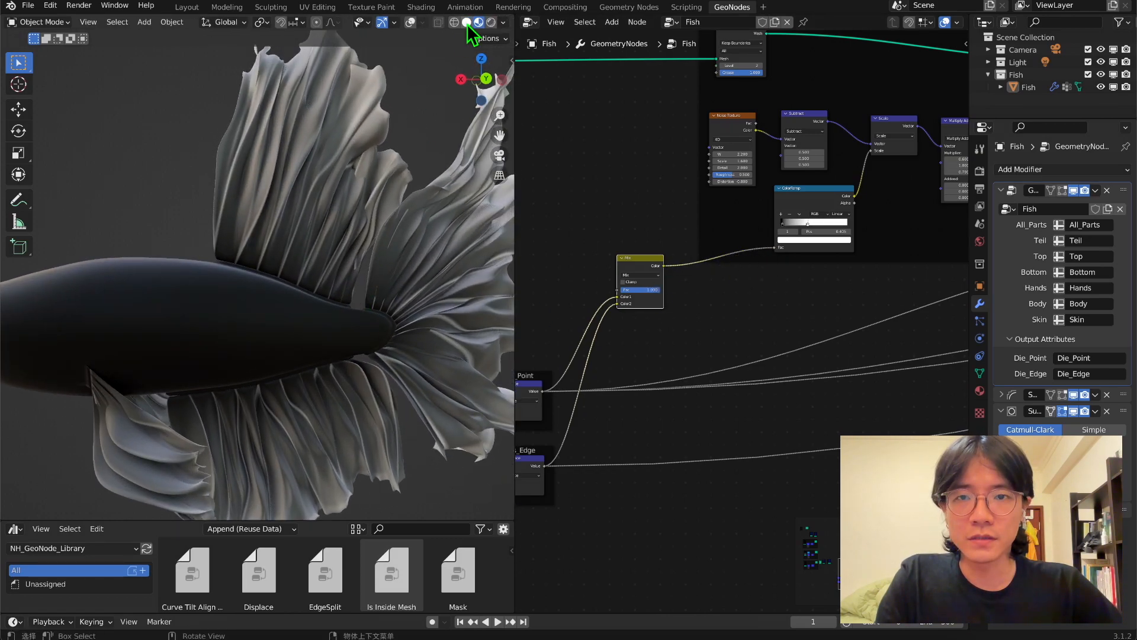
click(466, 24)
mouse_move(403, 197)
middle_down()
mouse_move(36, 286)
mouse_move(101, 297)
mouse_move(147, 322)
mouse_move(452, 330)
mouse_move(373, 339)
middle_up()
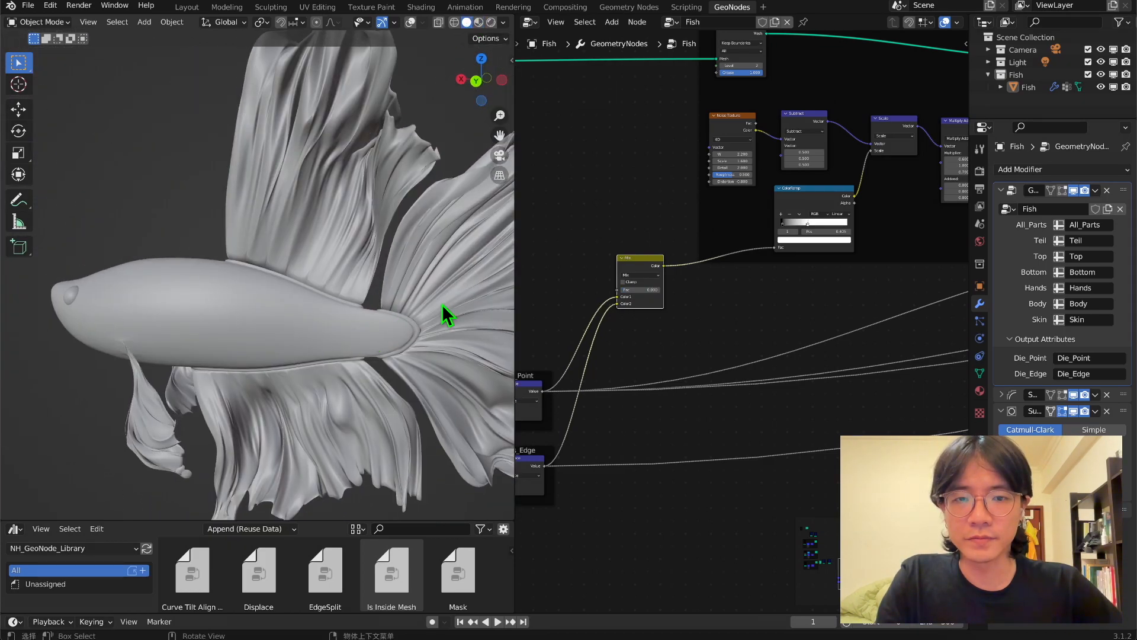
Raise the Mix node's factor toward the Dis_Edge distance and adjust the black stop of the Big Noise ColorRamp.
drag(636, 290, 657, 289)
mouse_move(317, 322)
middle_down()
mouse_move(275, 292)
mouse_move(229, 292)
mouse_move(212, 318)
mouse_move(339, 317)
middle_up()
middle_drag(624, 311, 540, 346)
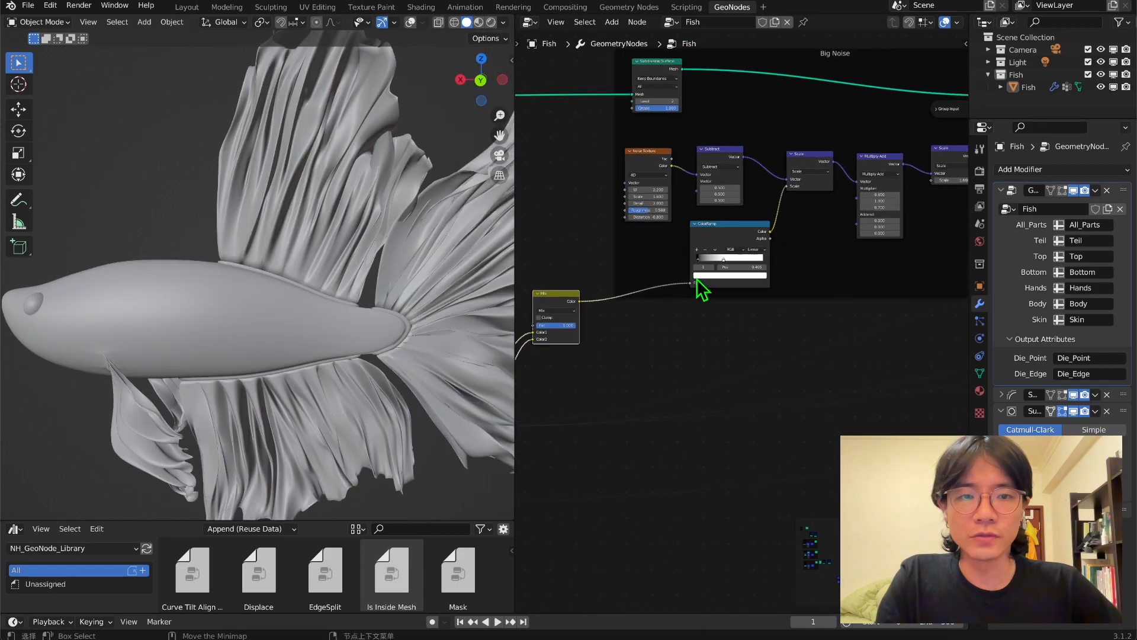
scroll(700, 278, up, 2)
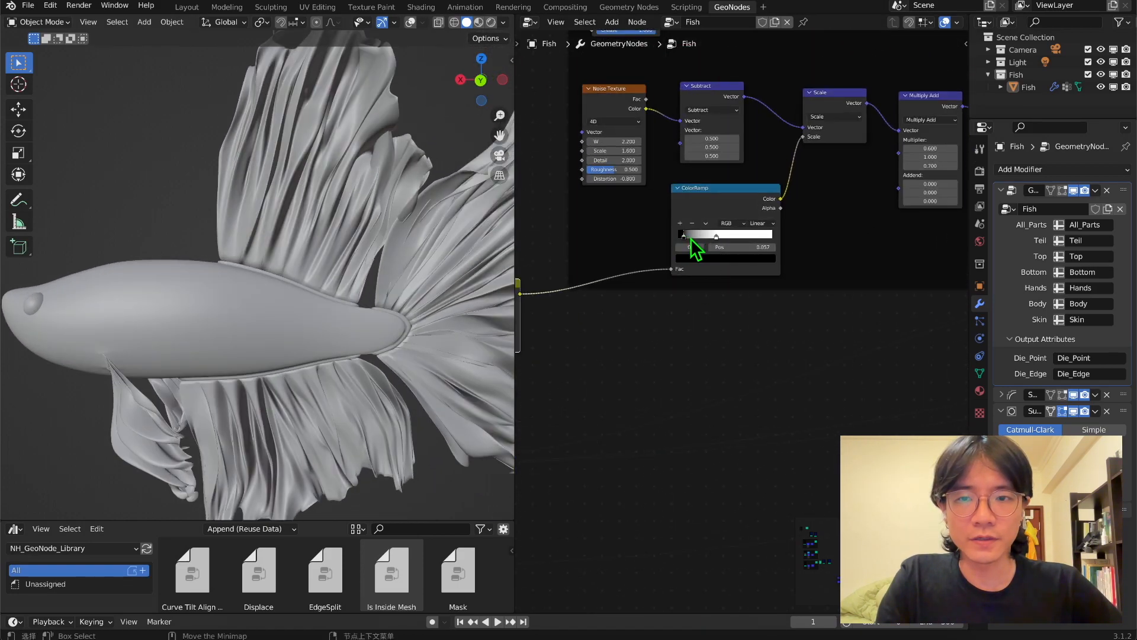
scroll(702, 239, down, 2)
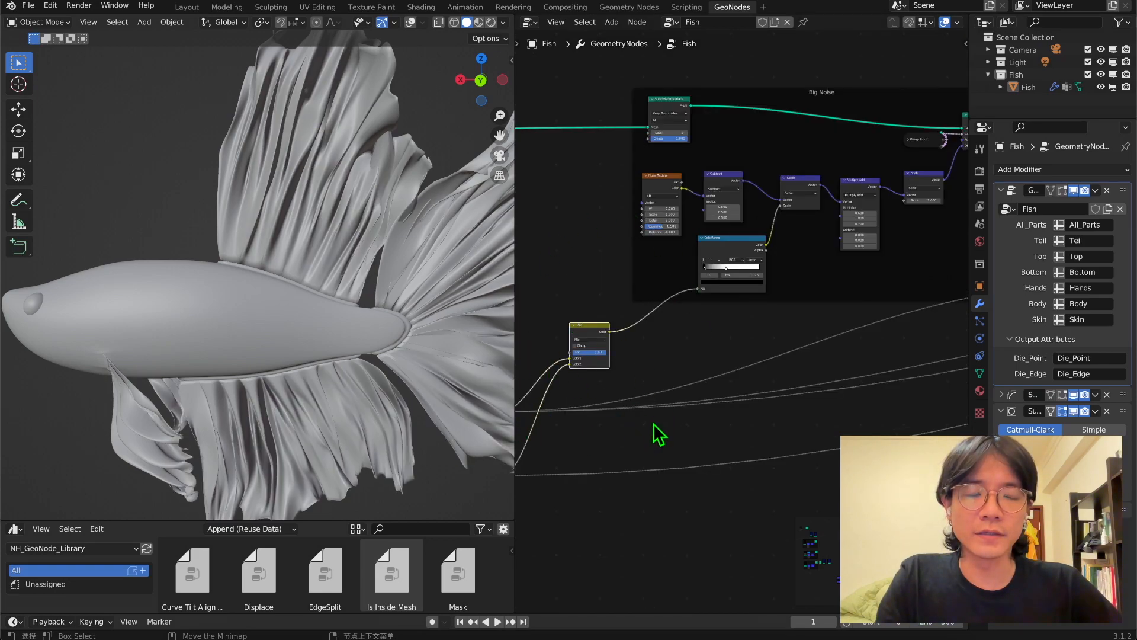
Move the closing join, shade-smooth and output nodes farther from the noise frames to make room in the fin chain.
scroll(653, 435, down, 4)
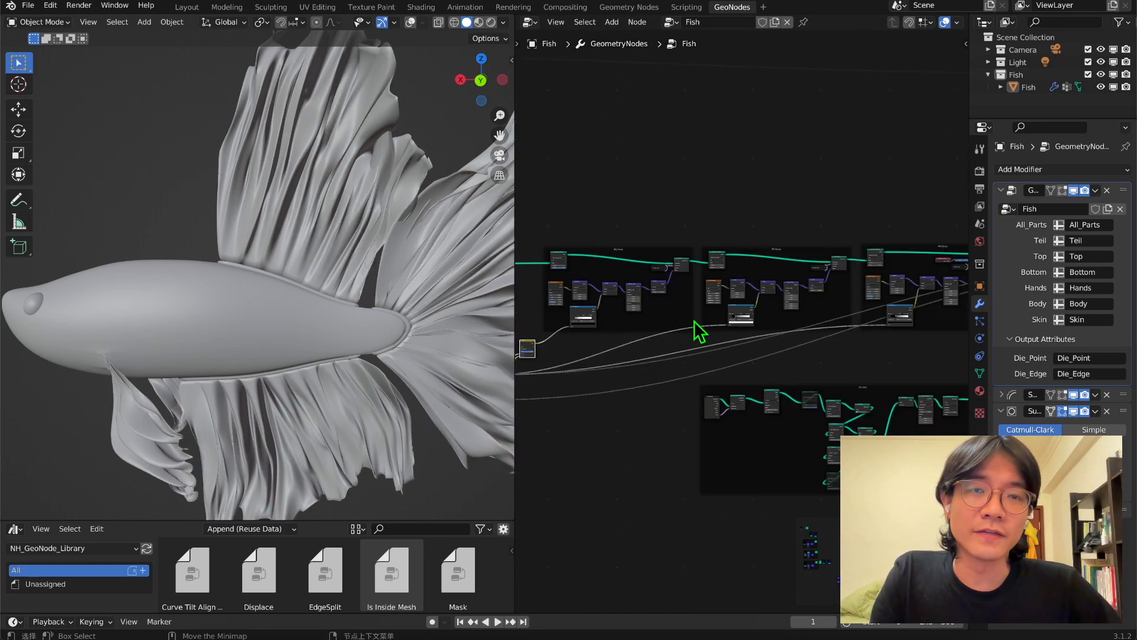
middle_drag(384, 320, 445, 271)
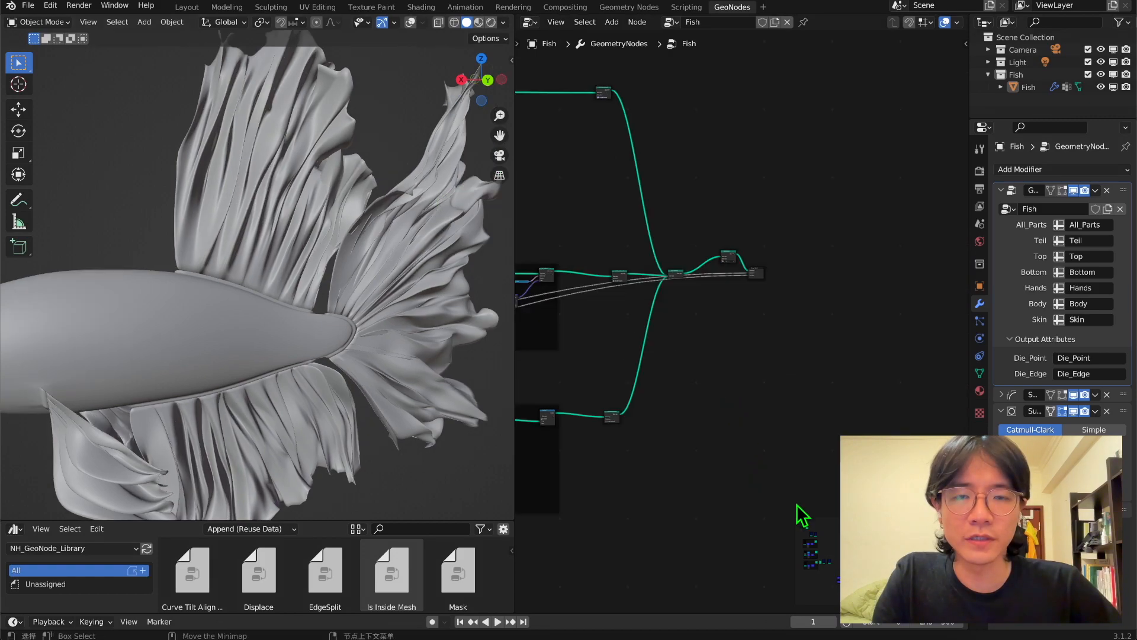
drag(820, 491, 575, 77)
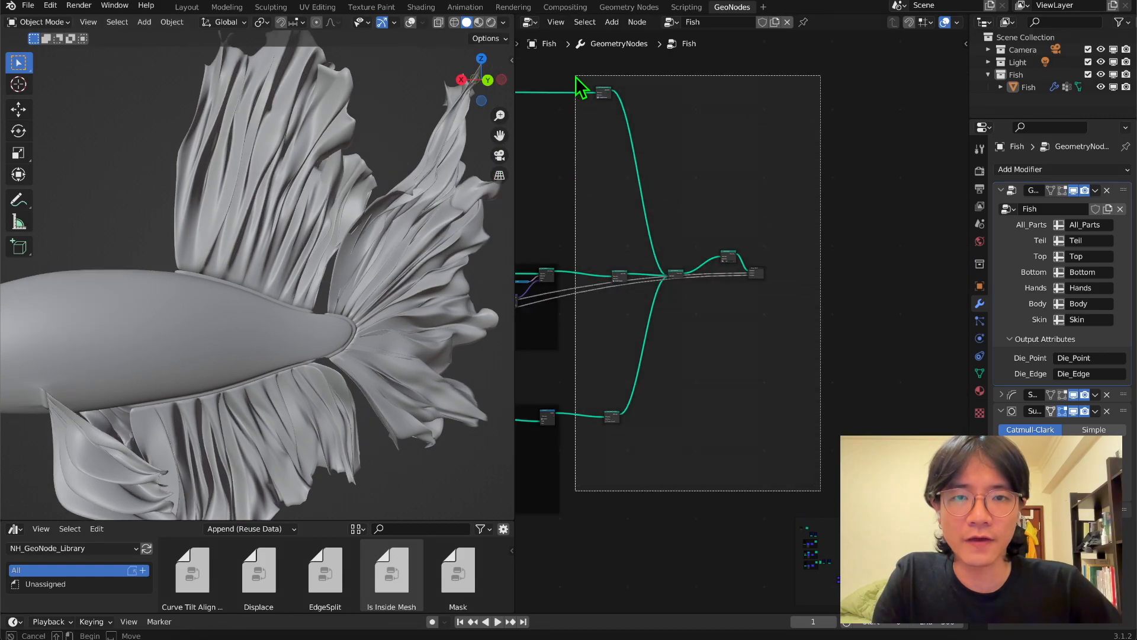
scroll(660, 265, down, 2)
key(g)
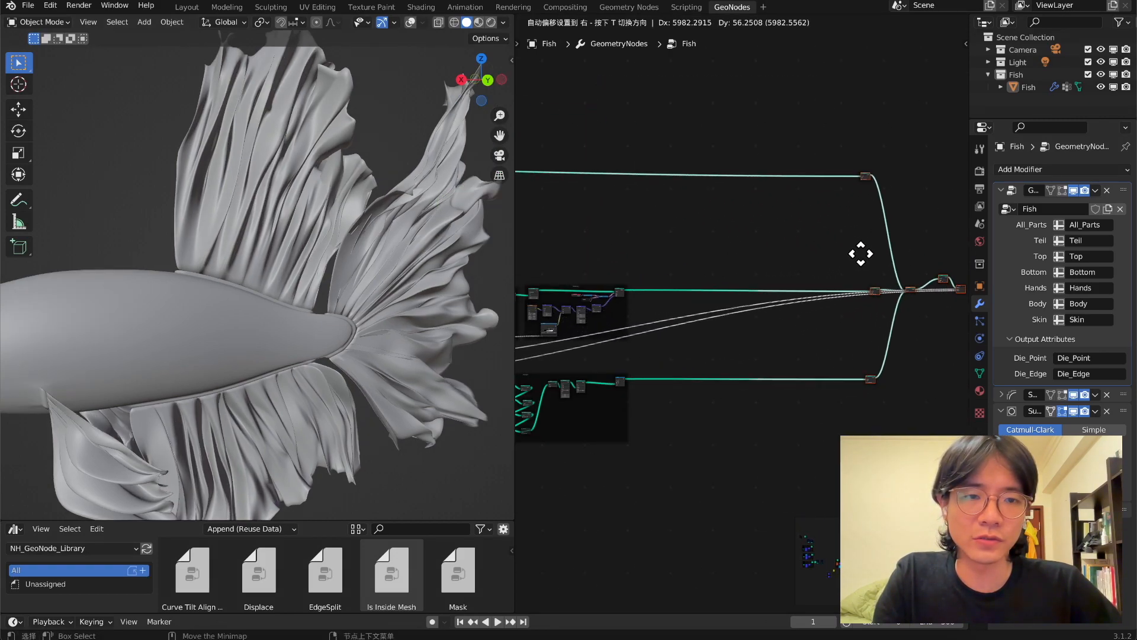
click(865, 256)
Add a Delete Geometry node and insert it into the fin geometry link before Set Shade Smooth.
scroll(770, 278, up, 2)
key(shift+a)
text(de)
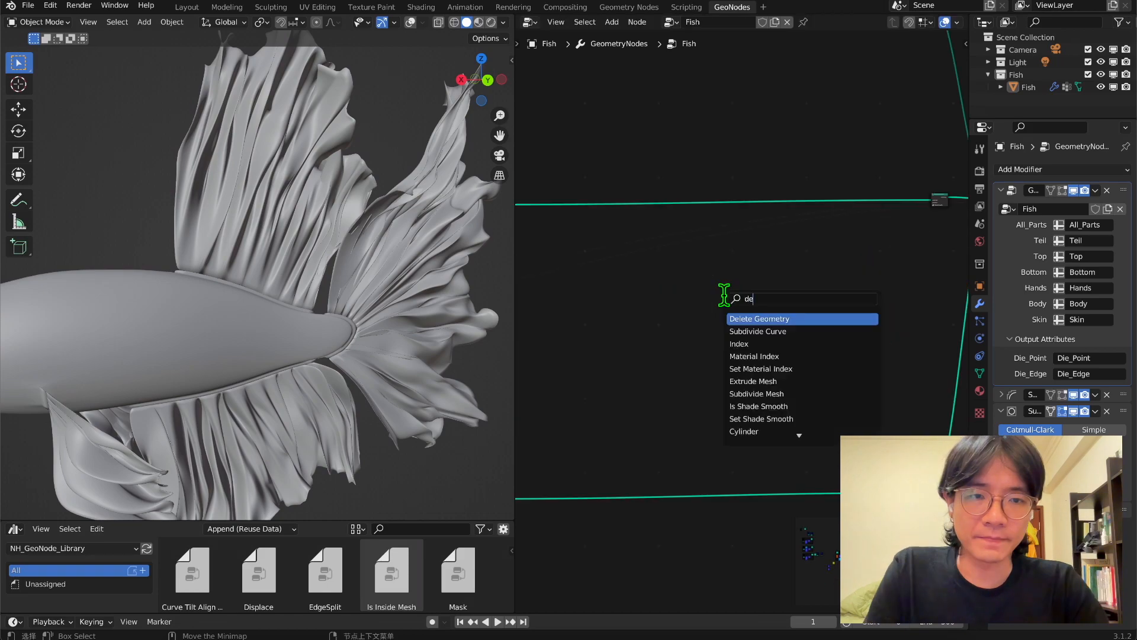
key(Return)
click(691, 279)
scroll(693, 279, up, 5)
middle_drag(701, 320, 748, 538)
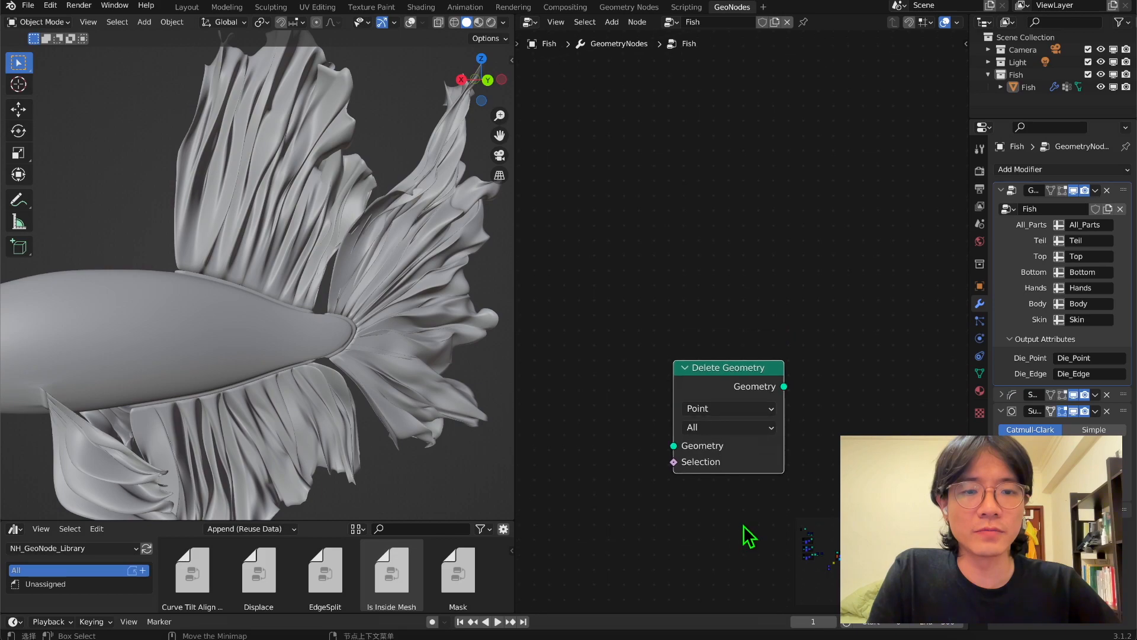
scroll(749, 398, down, 5)
drag(639, 357, 653, 241)
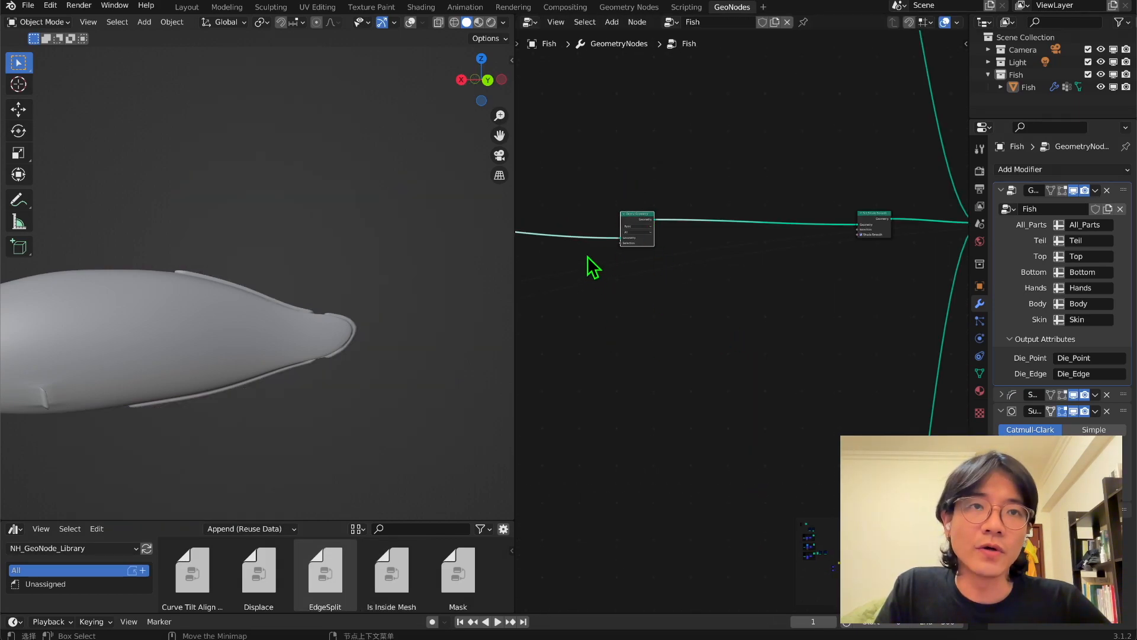
Duplicate the Mix node below Dis_Edge and feed the Dis_Point and Dis_Edge distances into its Color1 and Color2.
scroll(648, 247, up, 5)
middle_drag(647, 247, 754, 316)
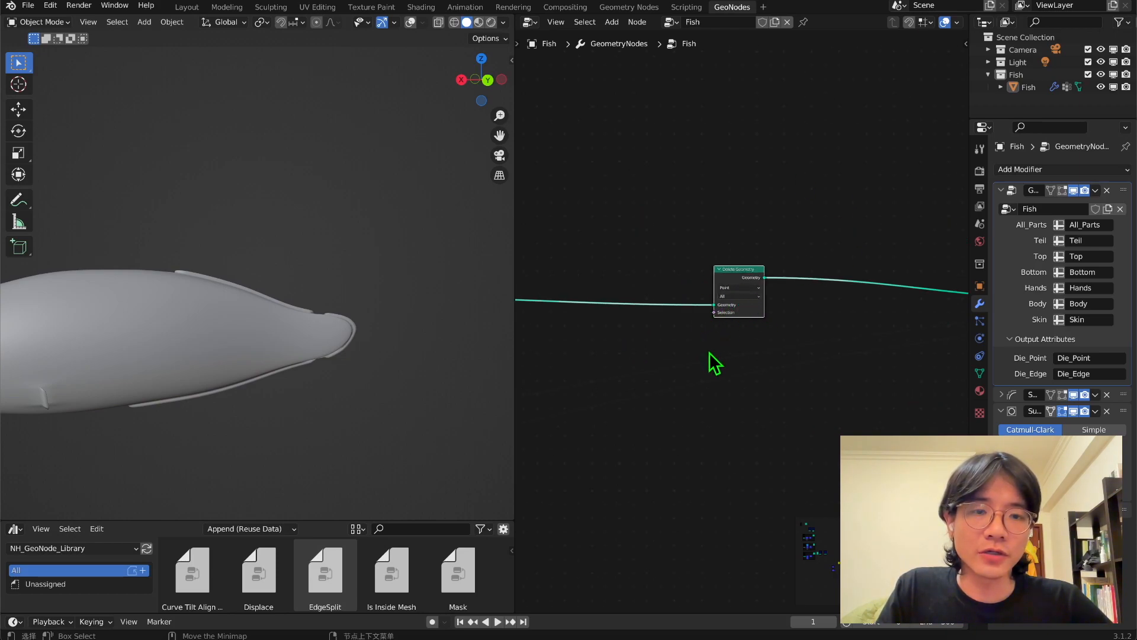
scroll(705, 359, down, 15)
middle_drag(624, 415, 887, 400)
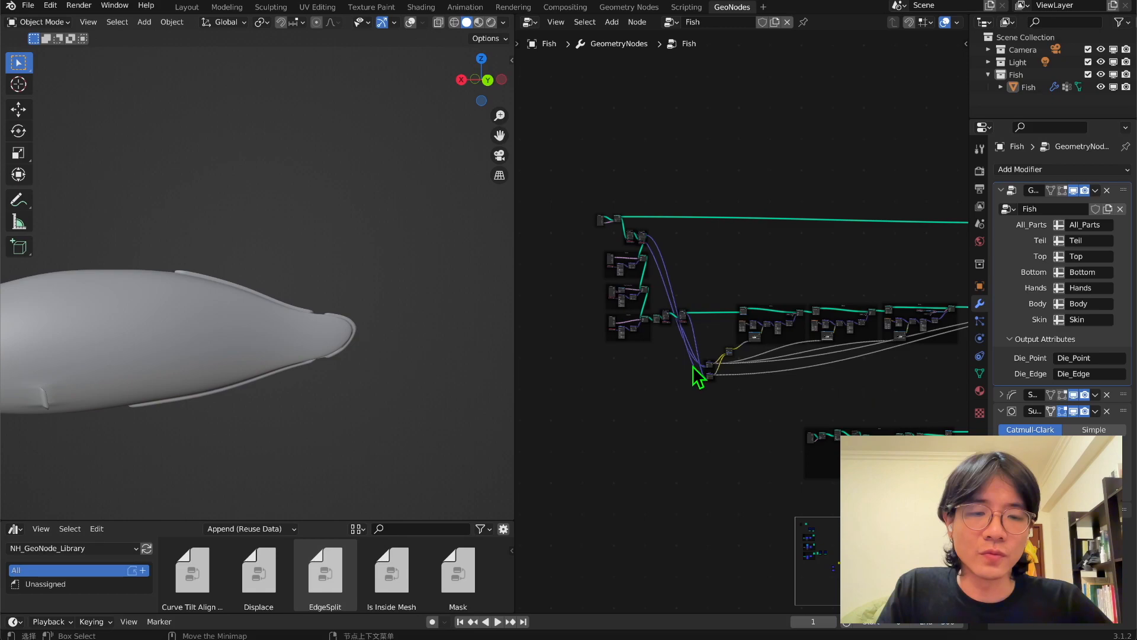
scroll(699, 376, up, 8)
key(shift+d)
click(699, 504)
middle_drag(665, 466, 703, 356)
click(650, 278)
drag(649, 277, 708, 416)
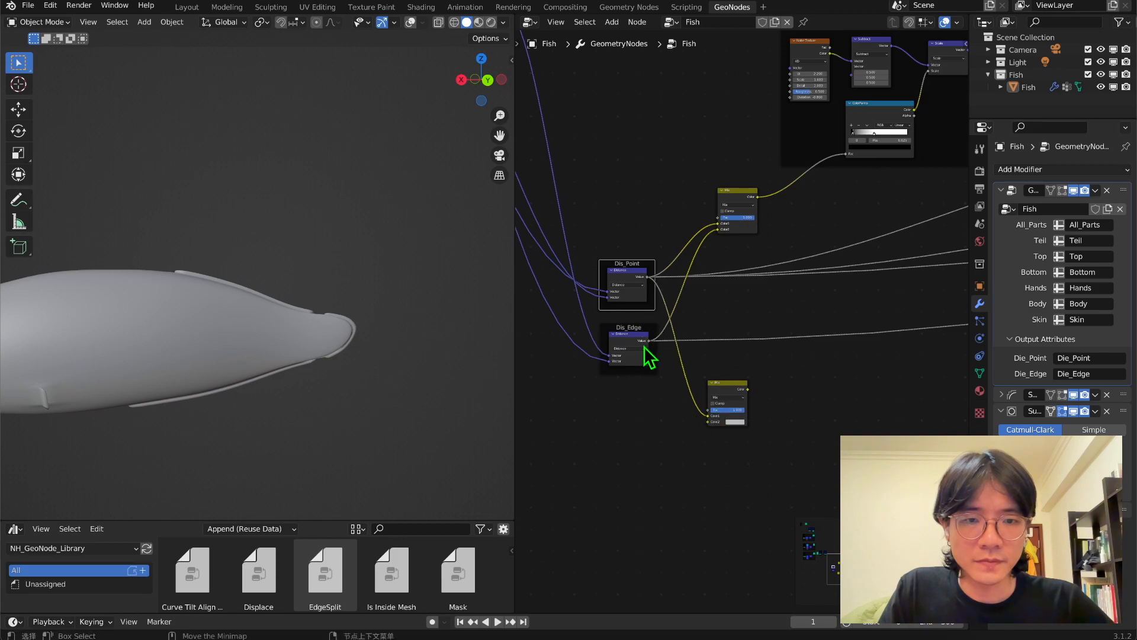
drag(650, 342, 710, 422)
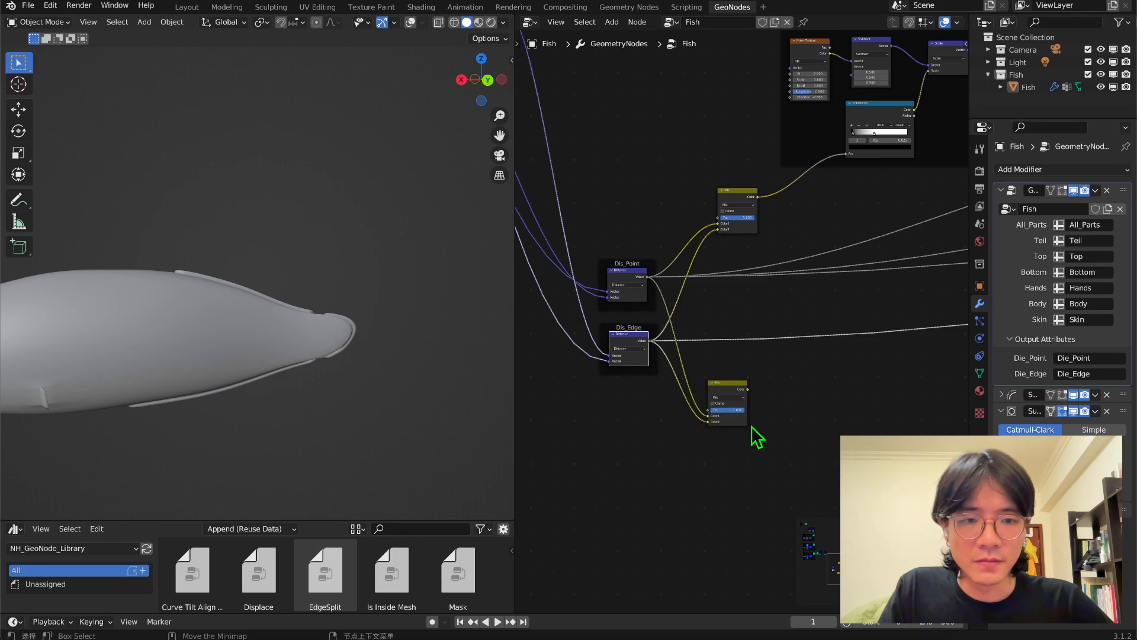
Move the duplicated Mix node next to the Delete Geometry node.
scroll(710, 441, down, 3)
middle_drag(690, 447, 632, 468)
drag(631, 418, 662, 197)
scroll(663, 196, up, 5)
middle_drag(662, 197, 688, 343)
Add a Float Greater Than comparison, feeding the Mix color into A and its Result into Delete Geometry's Selection.
key(shift+a)
click(759, 318)
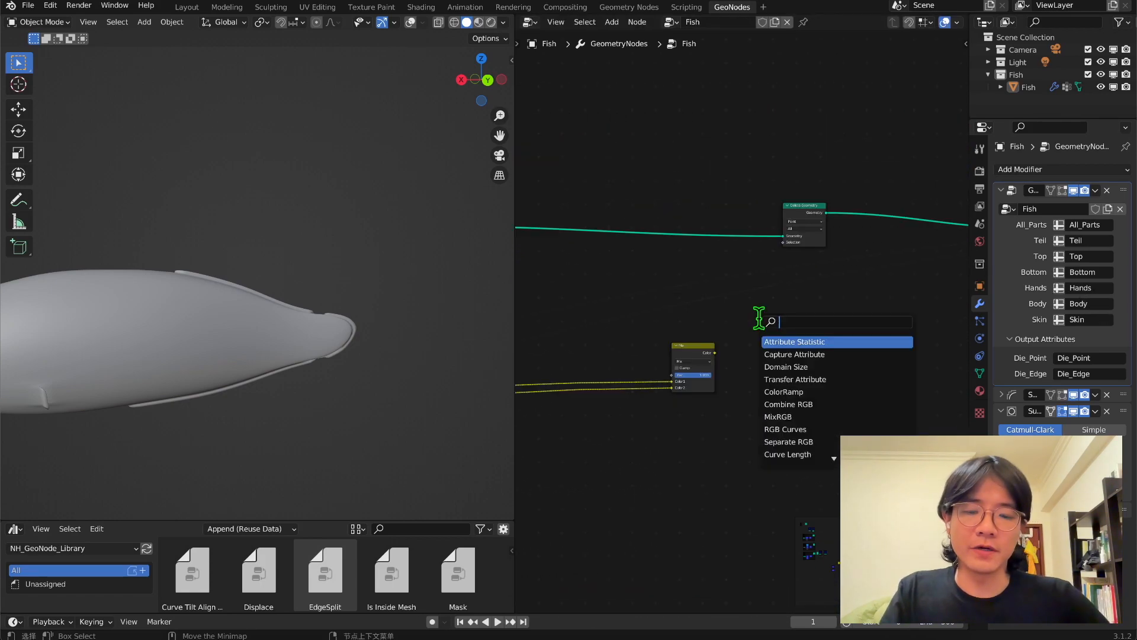
drag(683, 361, 768, 363)
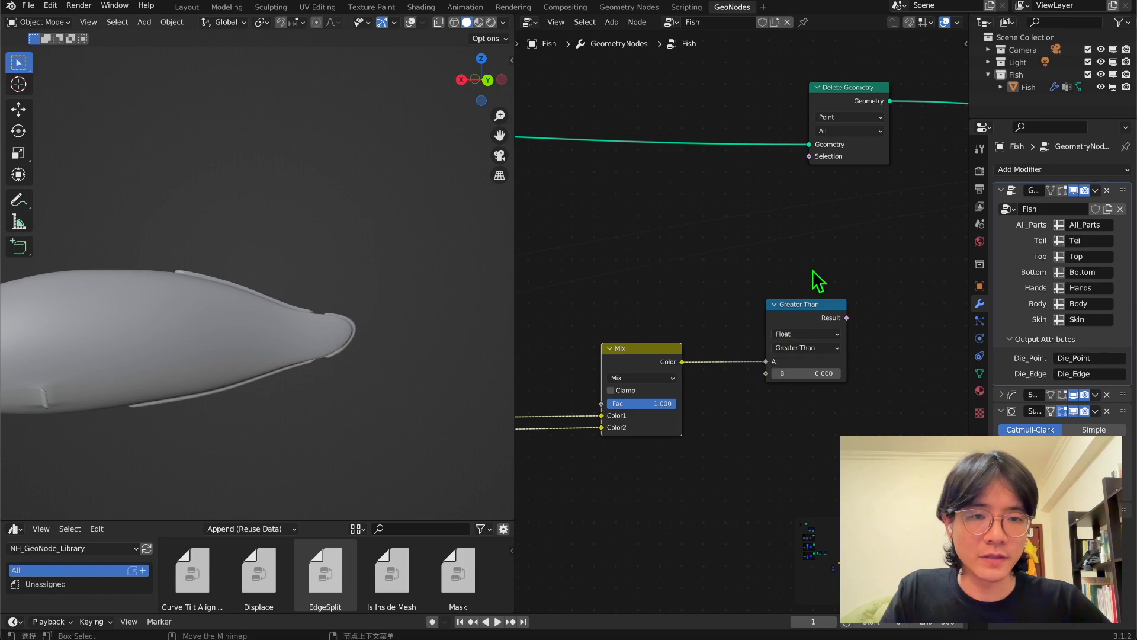
middle_drag(812, 273, 758, 366)
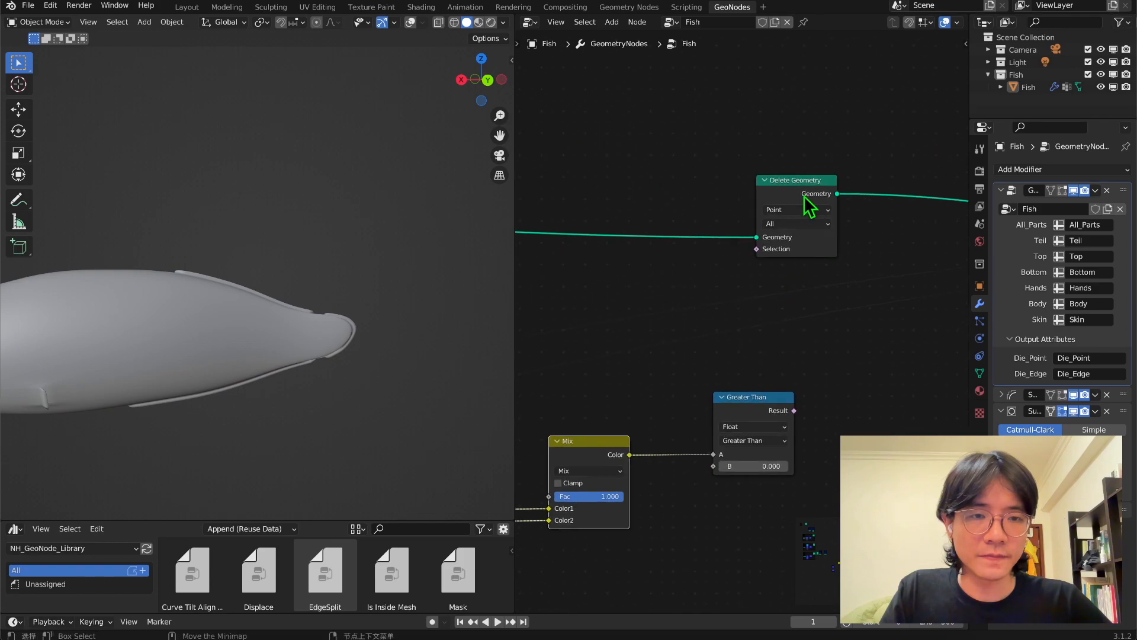
drag(804, 212, 891, 211)
drag(795, 412, 845, 248)
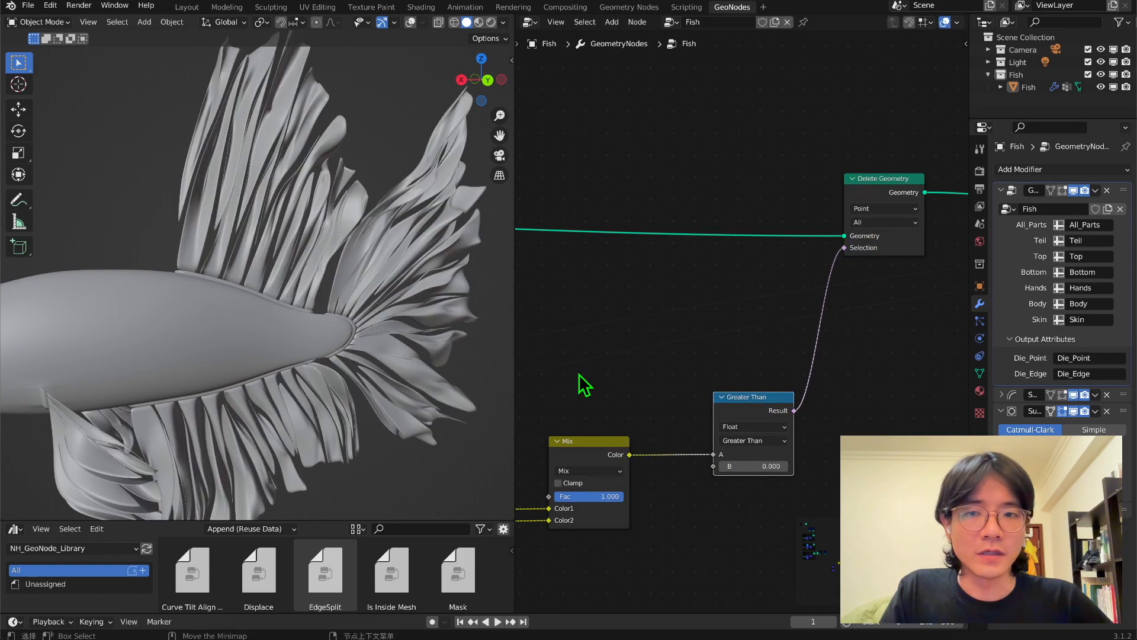
Examine the trimmed fin edges and the whole fish from the side view.
scroll(204, 286, down, 4)
middle_drag(205, 286, 244, 294)
scroll(268, 318, up, 3)
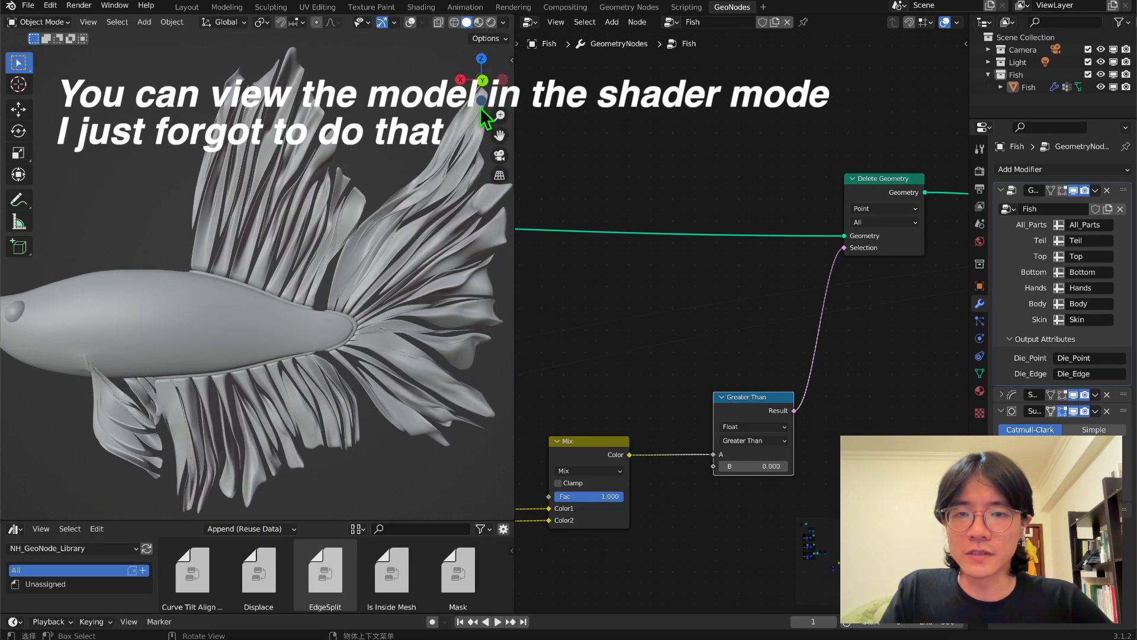
click(482, 80)
scroll(345, 216, down, 4)
scroll(345, 318, up, 2)
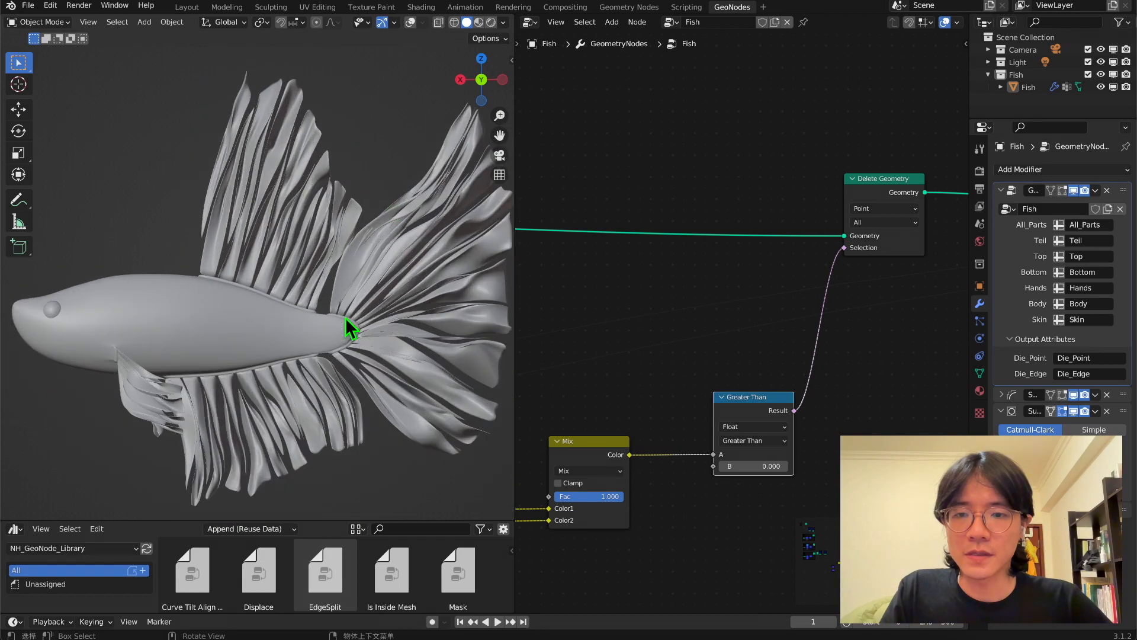
shift+middle_drag(332, 306, 310, 259)
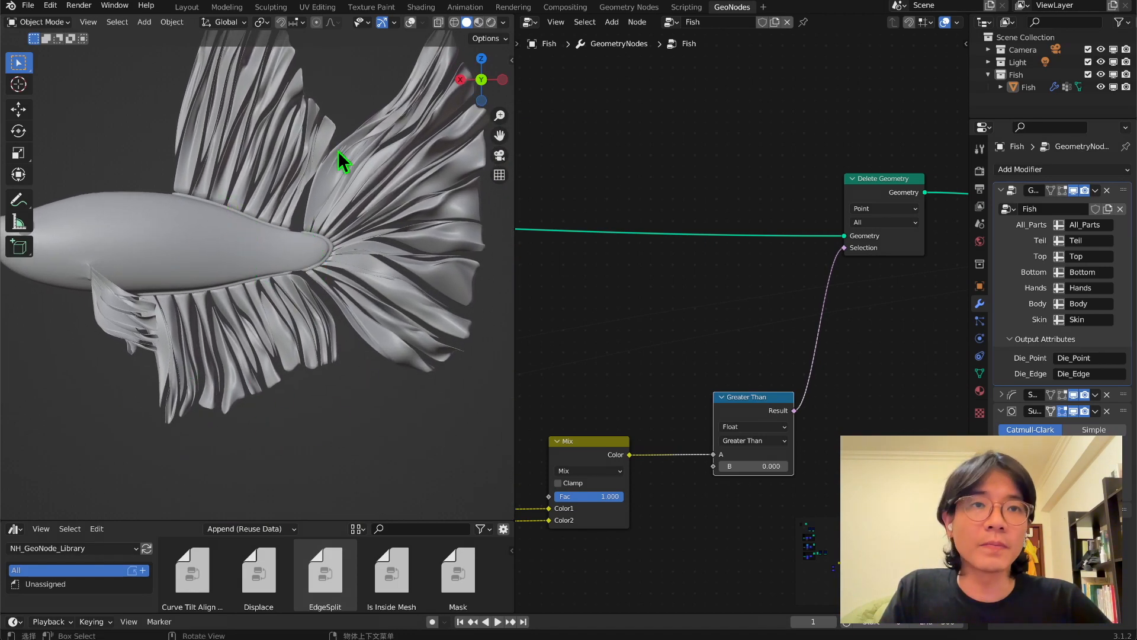
Set the Greater Than node's B threshold to 0.5 and the duplicated Mix node's blend mode to Multiply.
middle_drag(631, 388, 633, 311)
double_click(751, 388)
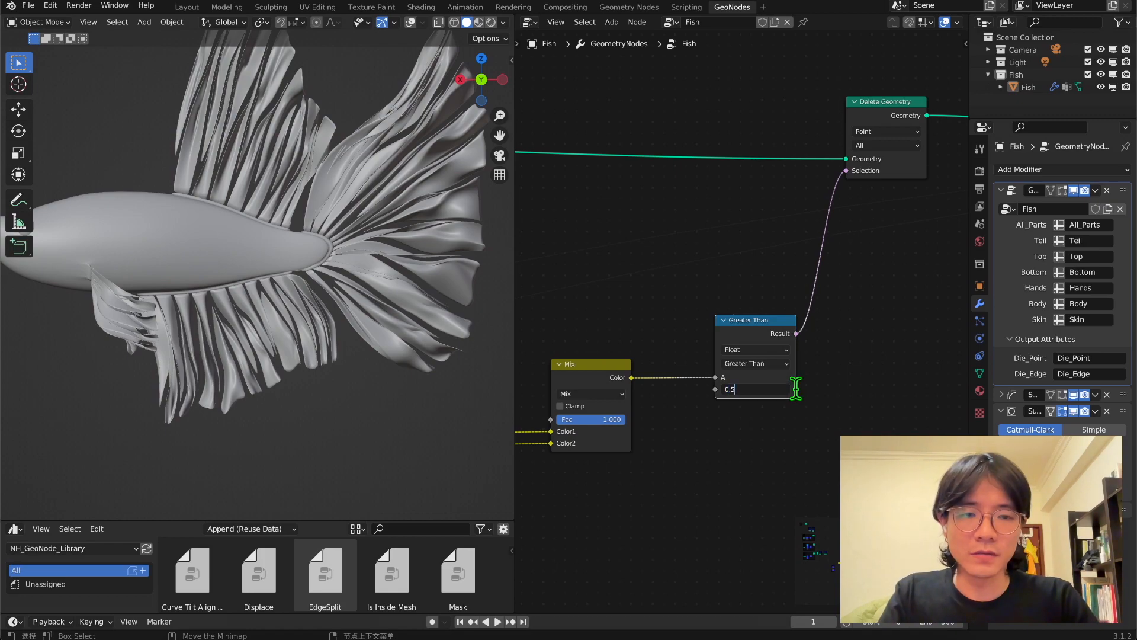
key(Return)
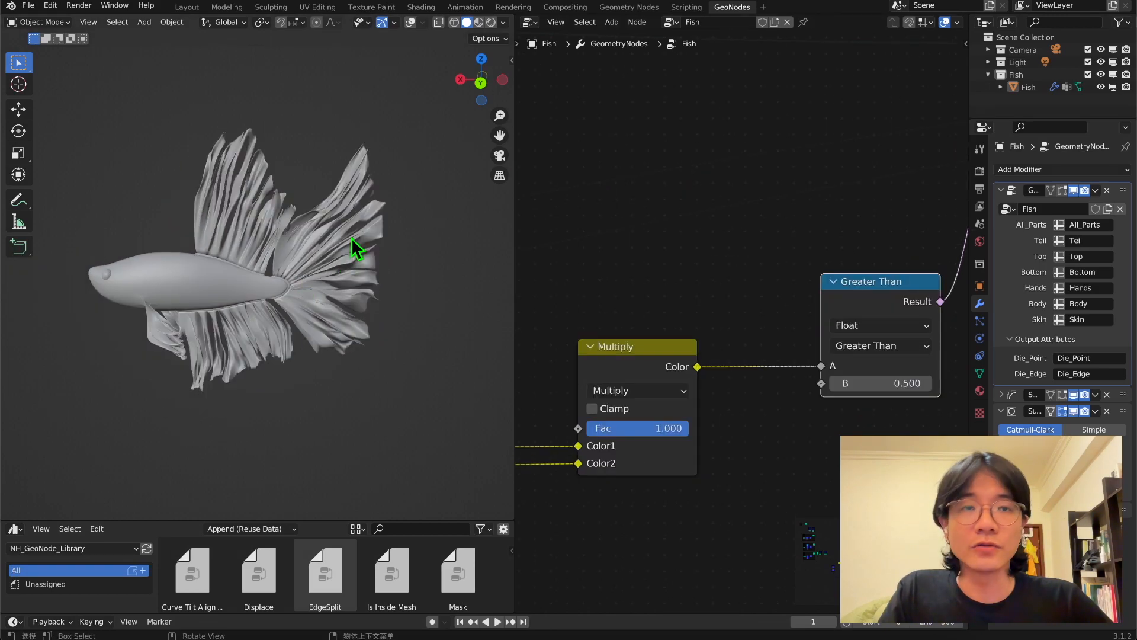
scroll(350, 238, up, 8)
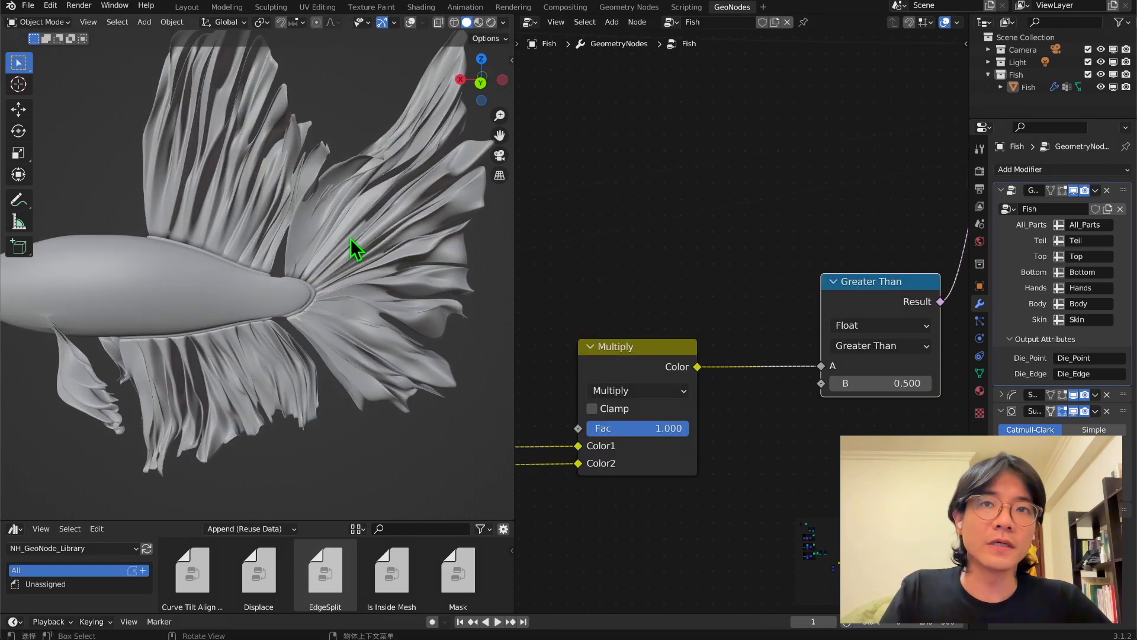
middle_drag(386, 228, 294, 296)
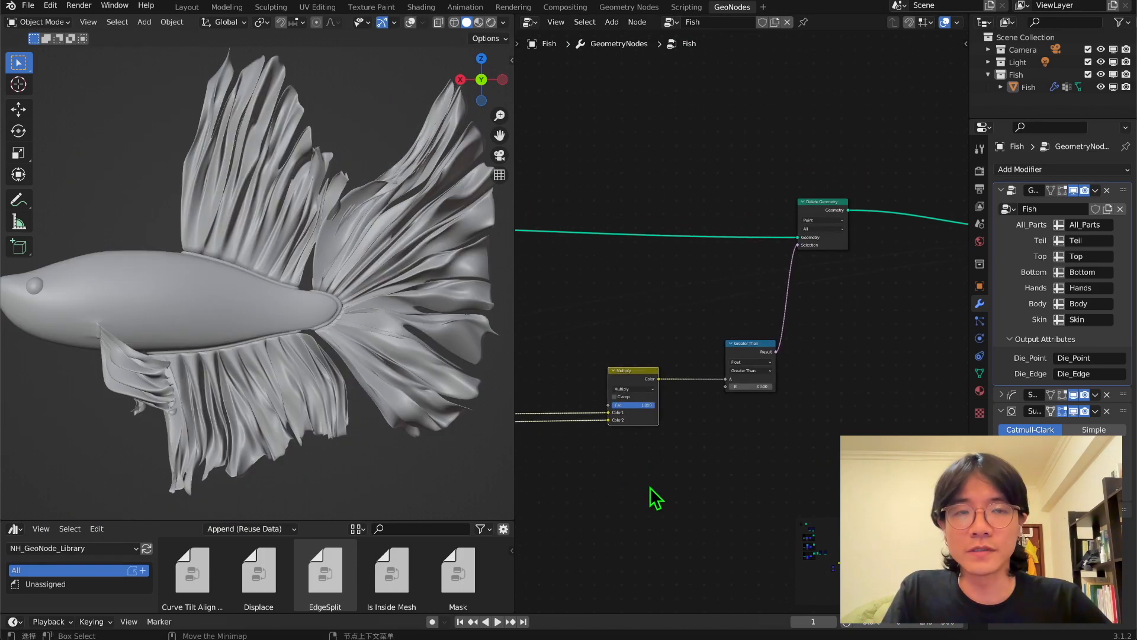
Add a Noise Texture and feed its Color into Color2 of a duplicated Multiply node placed before Greater Than.
key(shift+a)
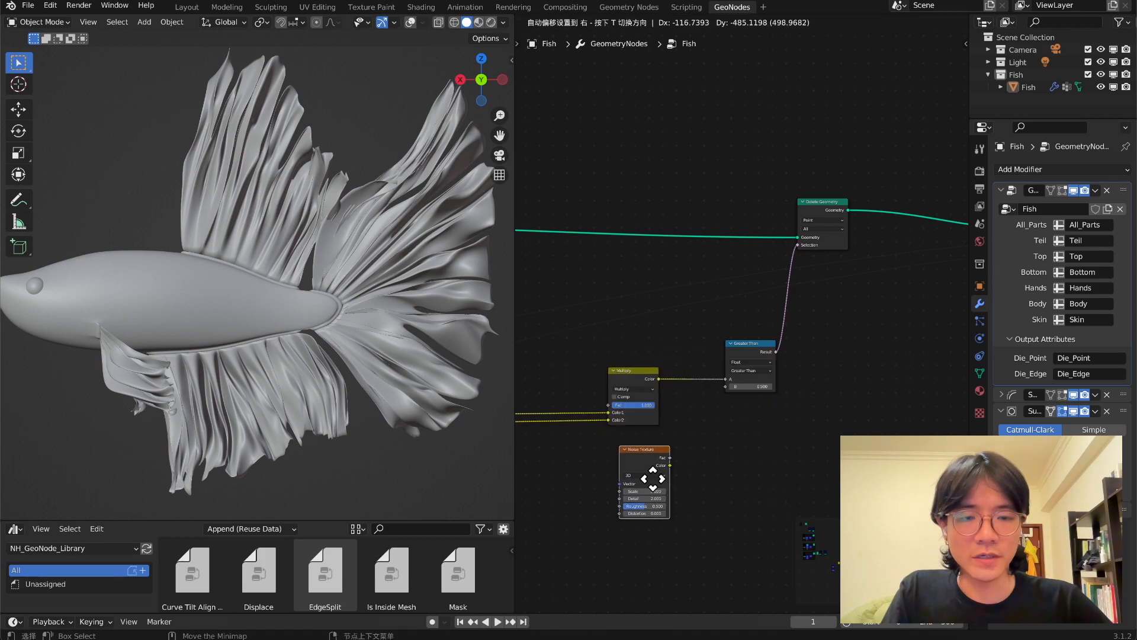
click(644, 486)
middle_drag(651, 468, 767, 341)
scroll(765, 339, up, 4)
drag(681, 186, 647, 183)
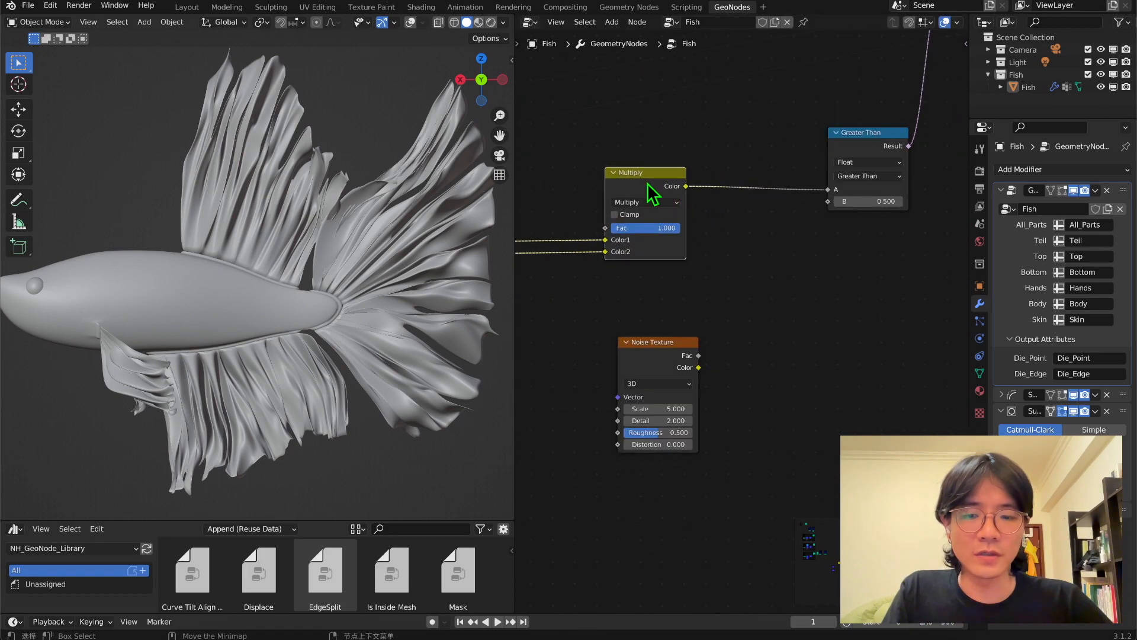
key(shift+d)
click(768, 183)
scroll(766, 317, up, 1)
drag(661, 364, 733, 243)
drag(730, 237, 730, 238)
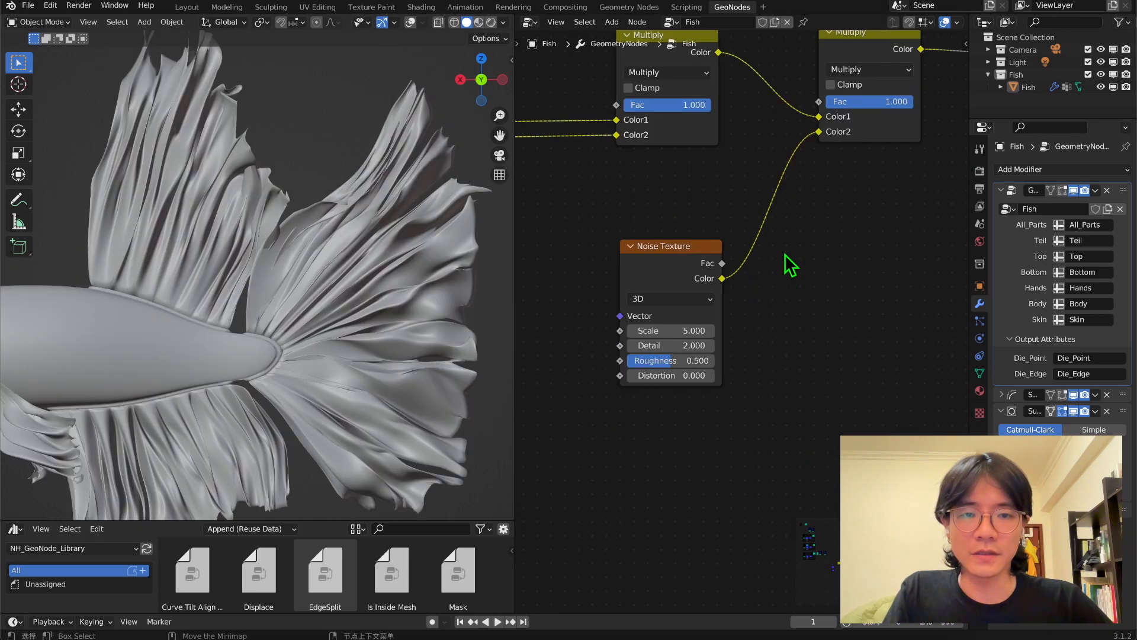
Insert a ColorRamp between the Noise Texture and the second Multiply node, setting its black stop to position 0.
key(shift+a)
click(785, 254)
text(color)
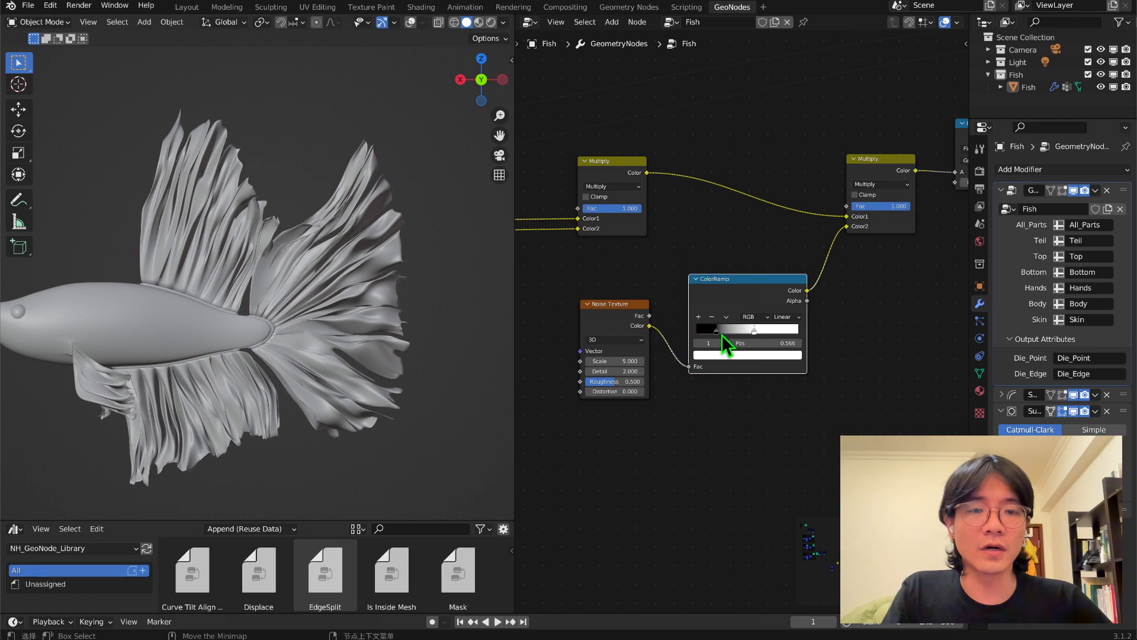
click(717, 331)
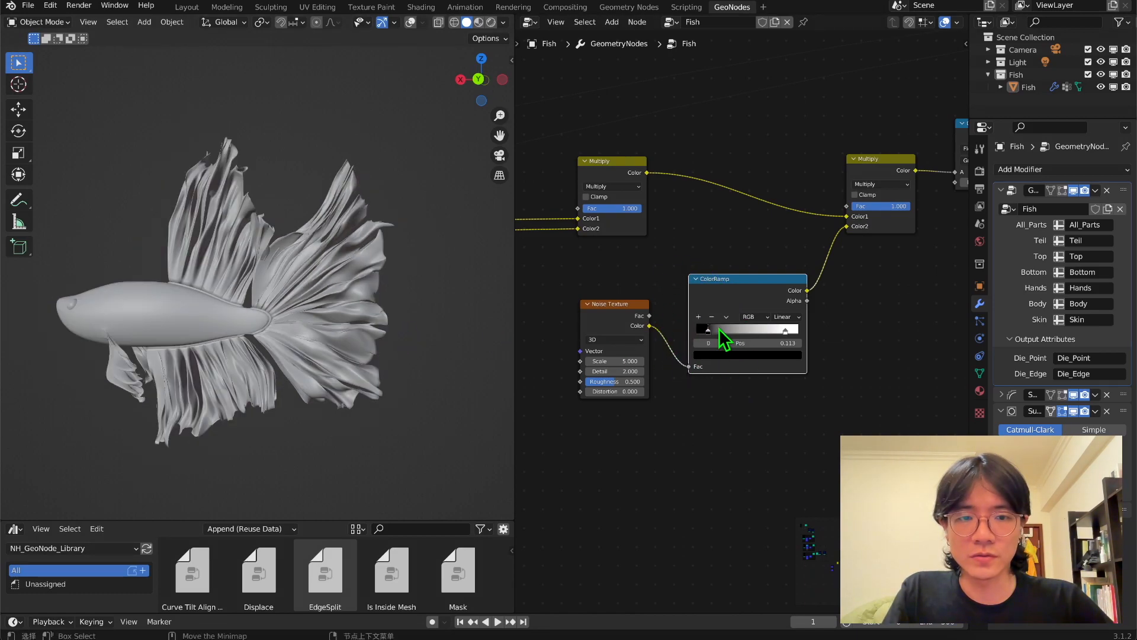
drag(706, 331, 694, 331)
Try a different scale on the deletion Noise Texture and undo the change.
middle_drag(375, 355, 356, 373)
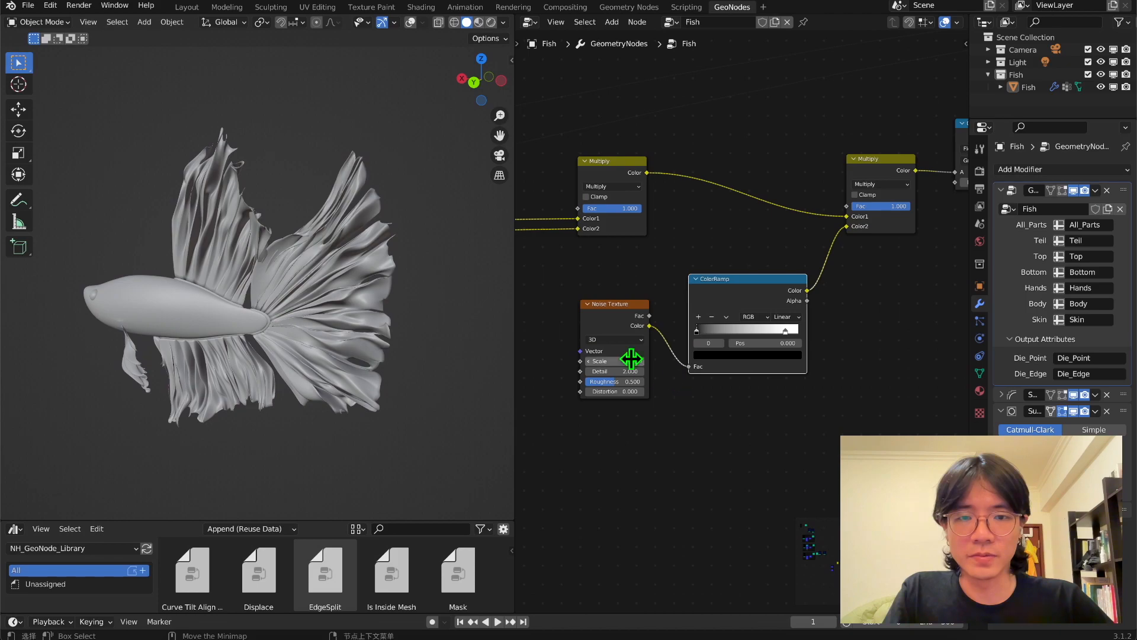
drag(614, 359, 639, 372)
key(ctrl+z)
key(ctrl+z)
Set the second mix node's blend mode to Linear Light and feed the first Multiply's color into the noise Vector.
middle_drag(814, 242, 708, 266)
drag(778, 230, 715, 231)
middle_drag(204, 308, 236, 291)
scroll(280, 290, up, 2)
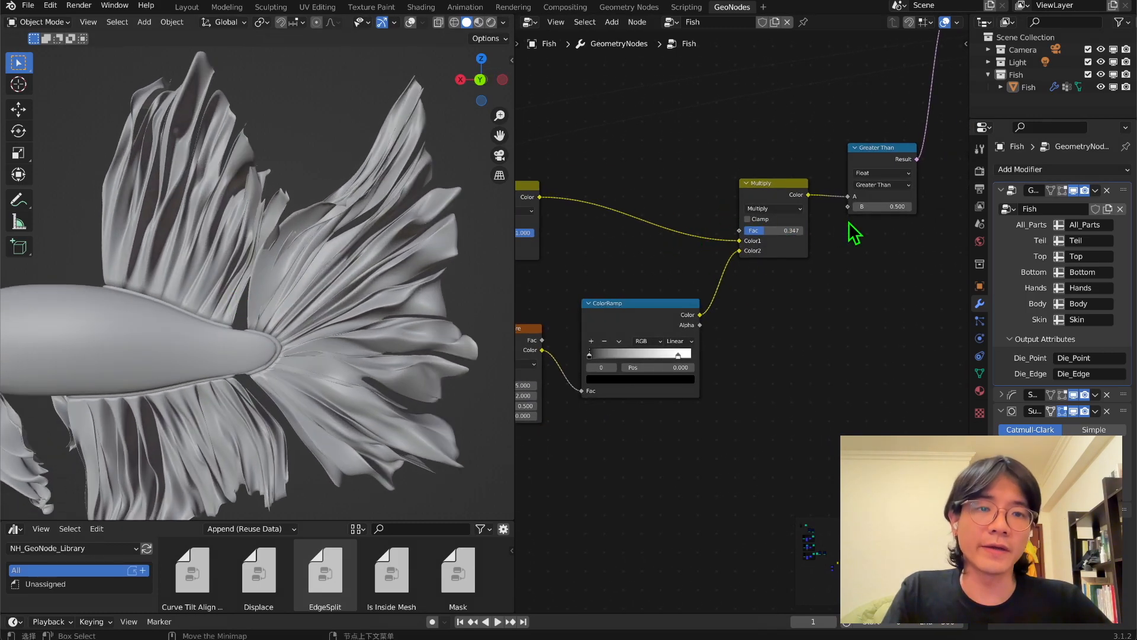
click(785, 203)
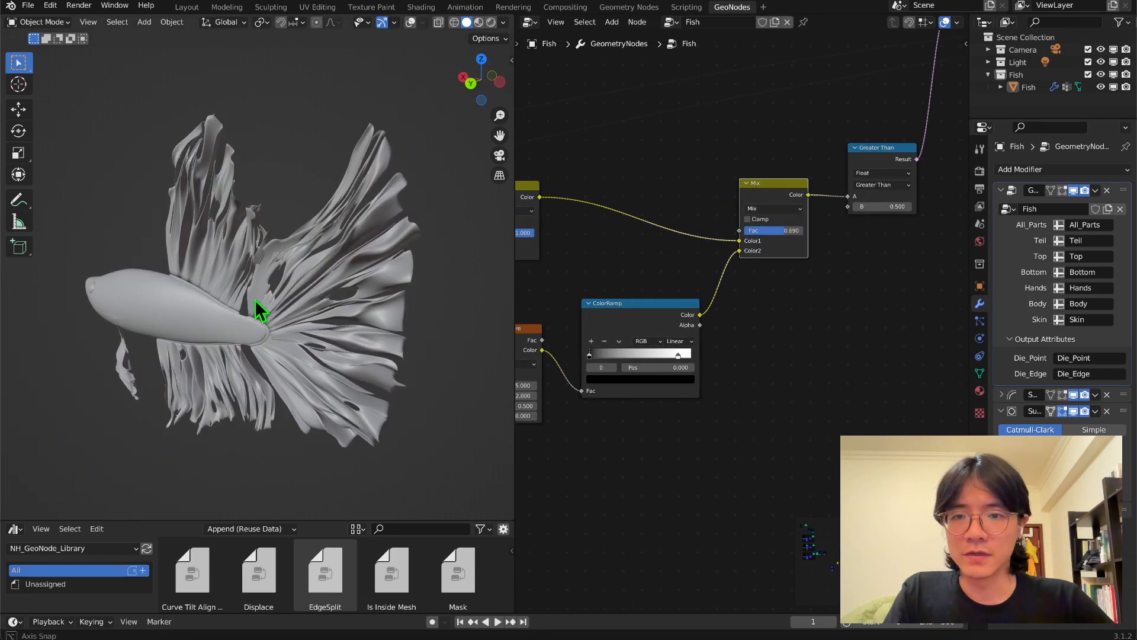
mouse_move(255, 299)
middle_down()
mouse_move(275, 277)
mouse_move(276, 299)
middle_up()
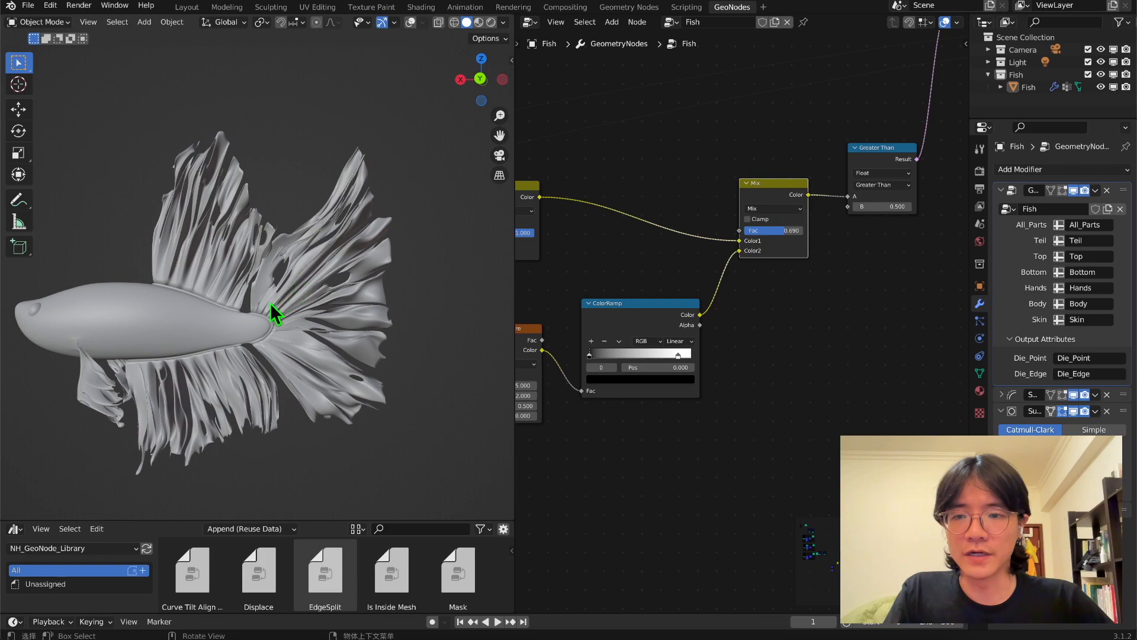
scroll(275, 298, up, 2)
click(772, 208)
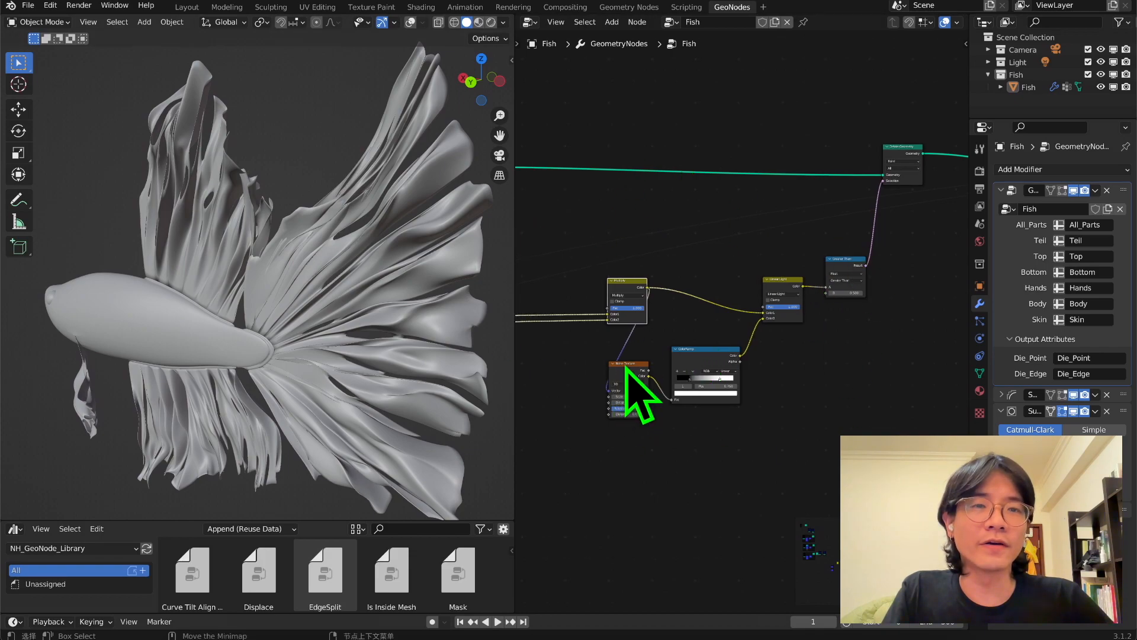
Switch the deletion Noise Texture to 4D and adjust its W value to vary the fin tears.
scroll(655, 255, down, 2)
middle_drag(735, 352, 602, 399)
middle_drag(652, 366, 803, 279)
scroll(703, 278, up, 4)
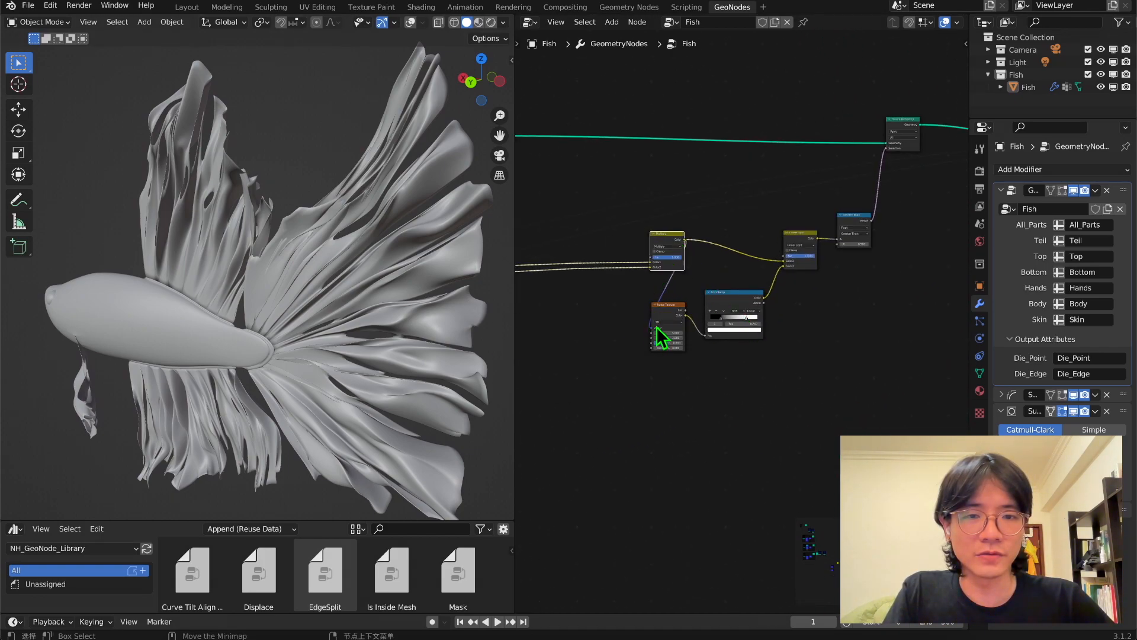
ctrl+middle_drag(668, 310, 658, 335)
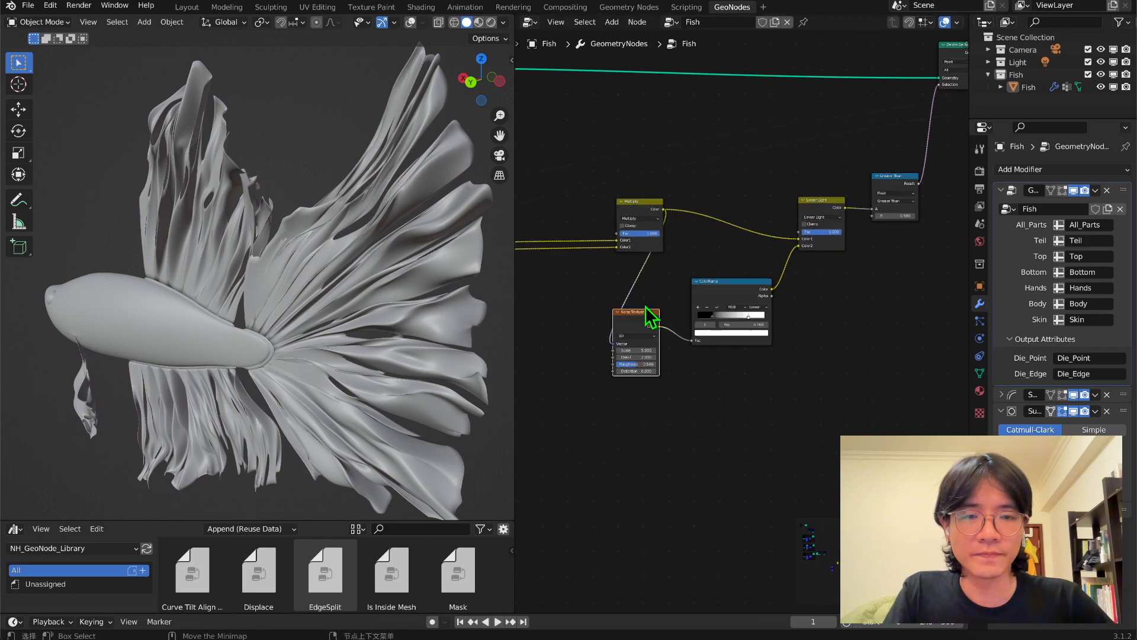
click(646, 337)
click(644, 350)
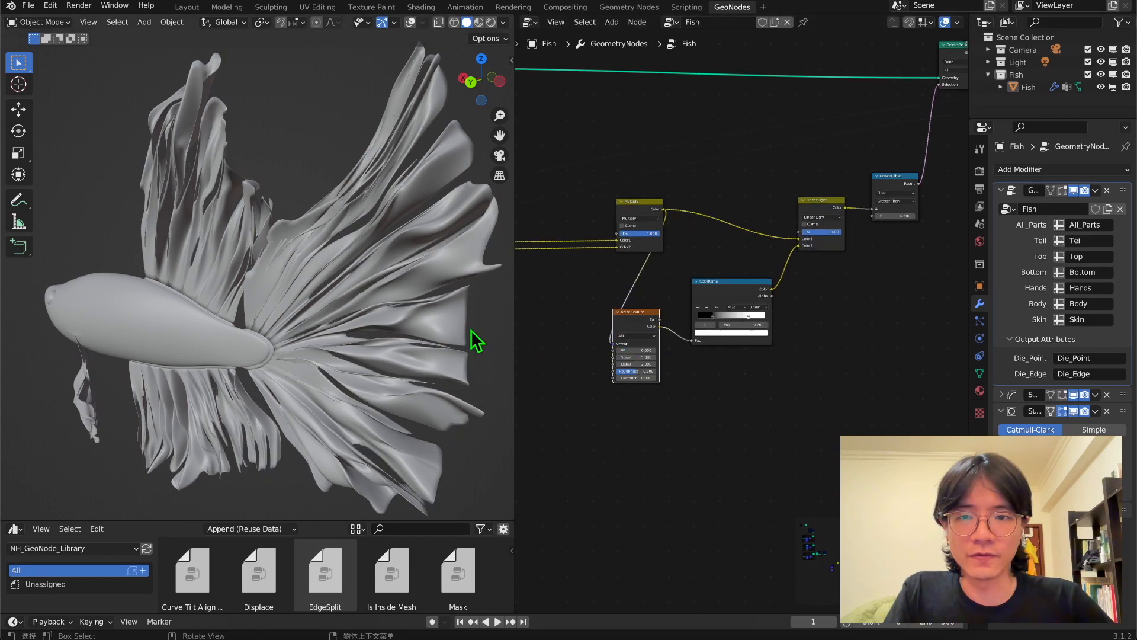
middle_drag(486, 332, 399, 298)
drag(640, 351, 657, 350)
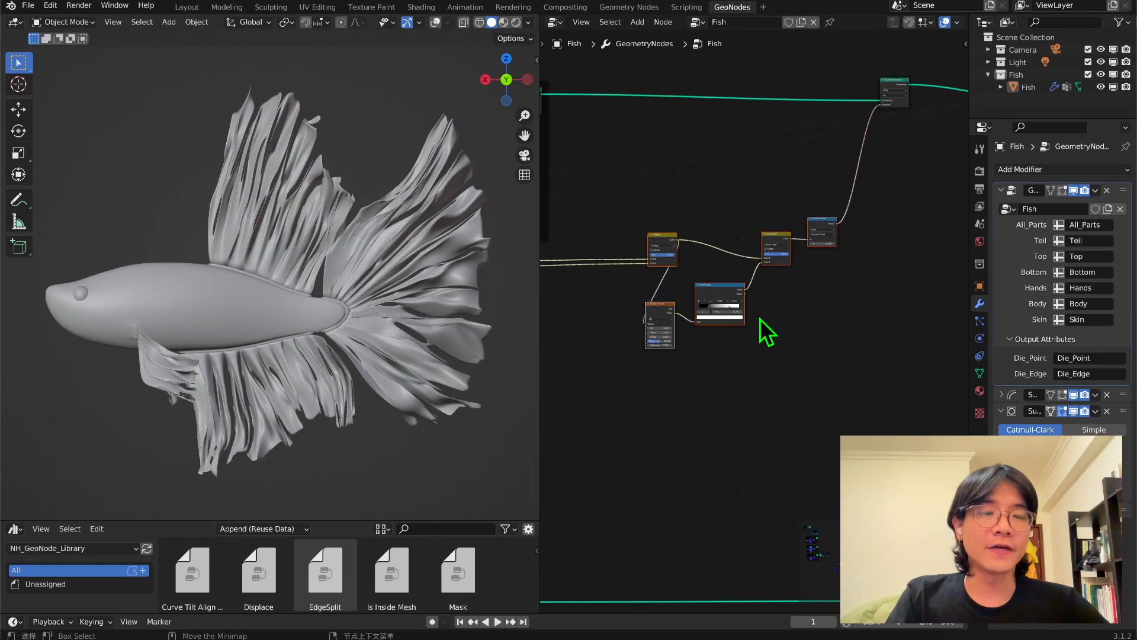
Enclose the mix, noise, ColorRamp, Greater Than and Delete Geometry nodes in a frame.
key(shift+a)
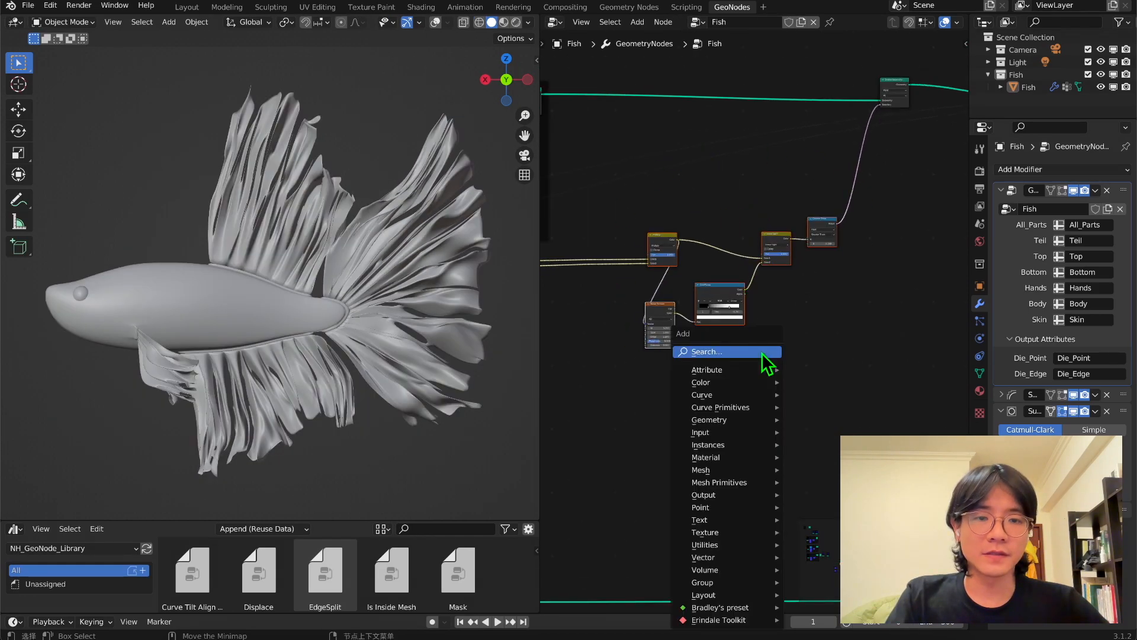
click(761, 354)
text(d)
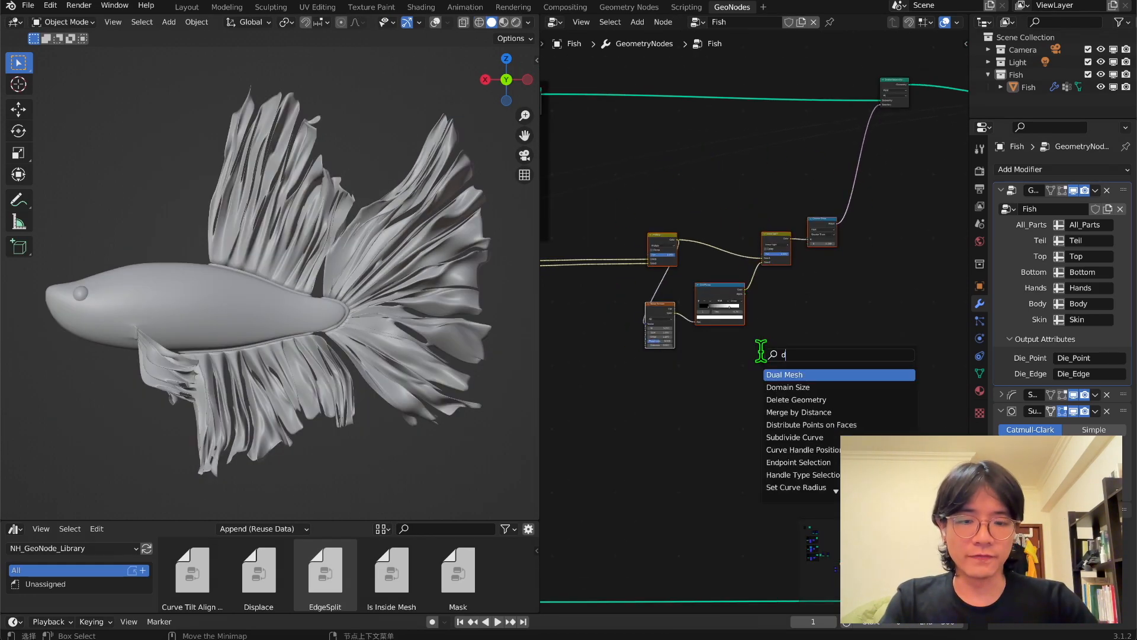
key(Return)
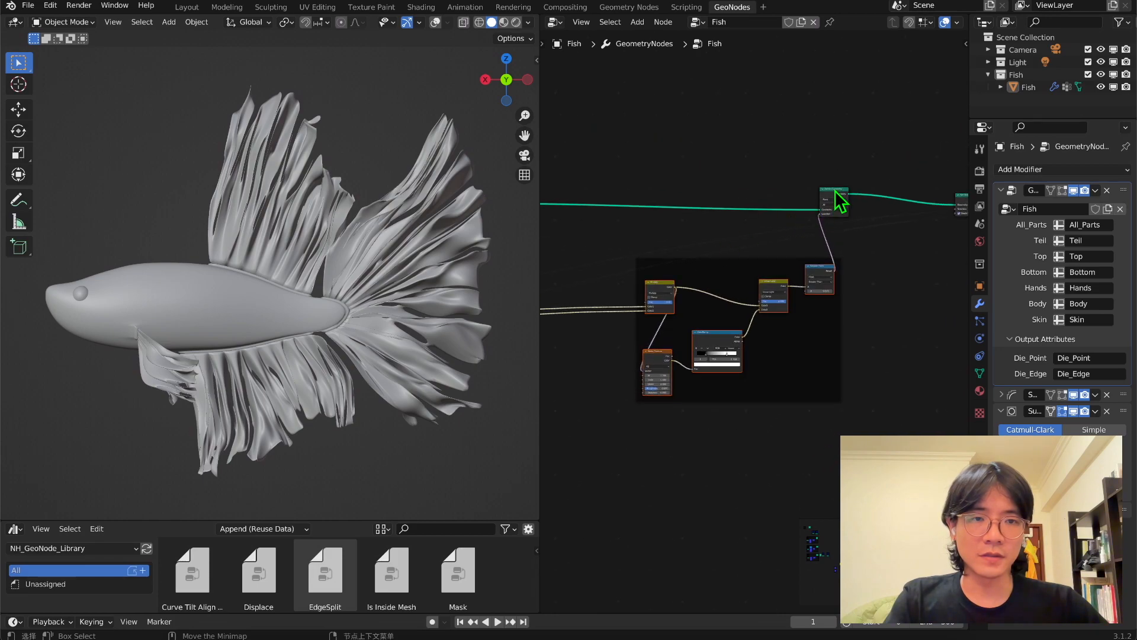
click(795, 251)
scroll(723, 264, up, 1)
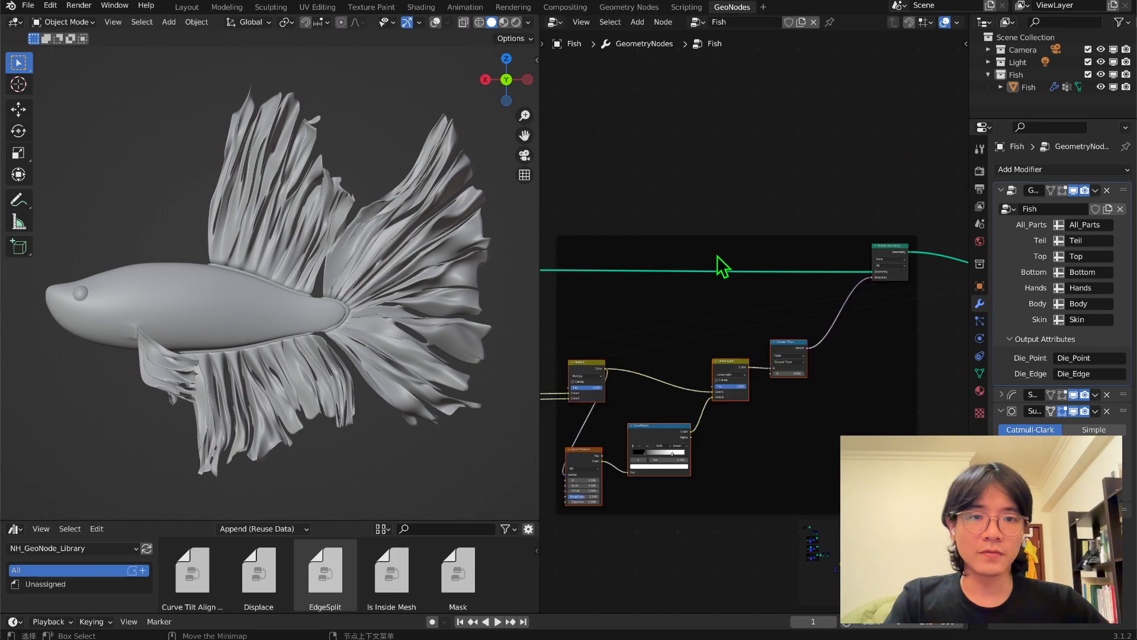
Rename the frame around the Delete Geometry node group.
right_click(705, 242)
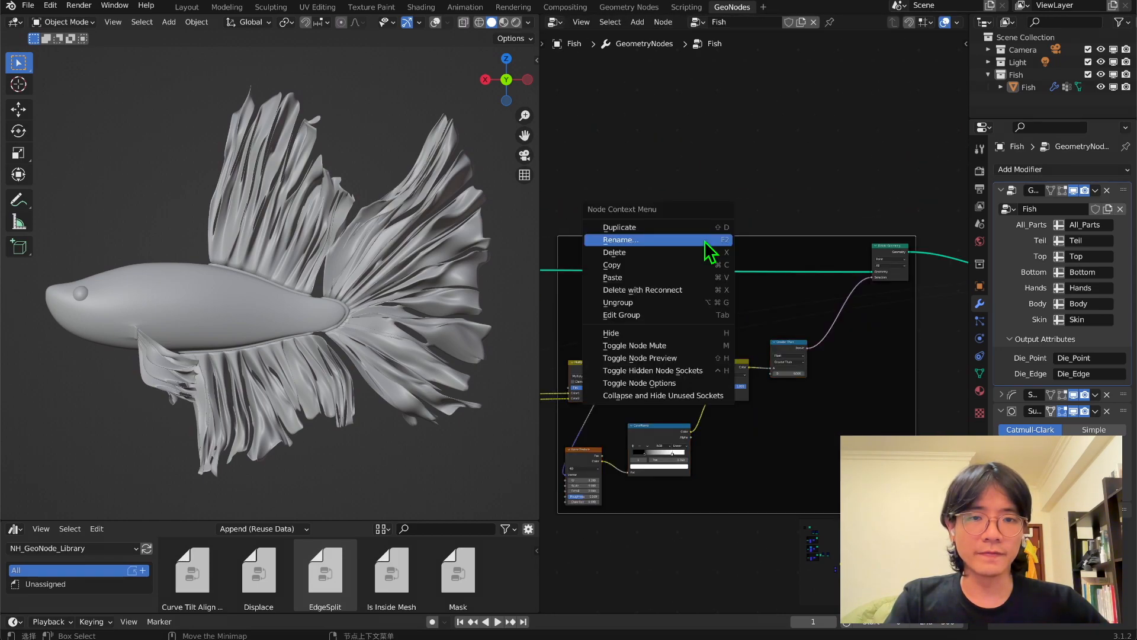
click(705, 240)
key(Return)
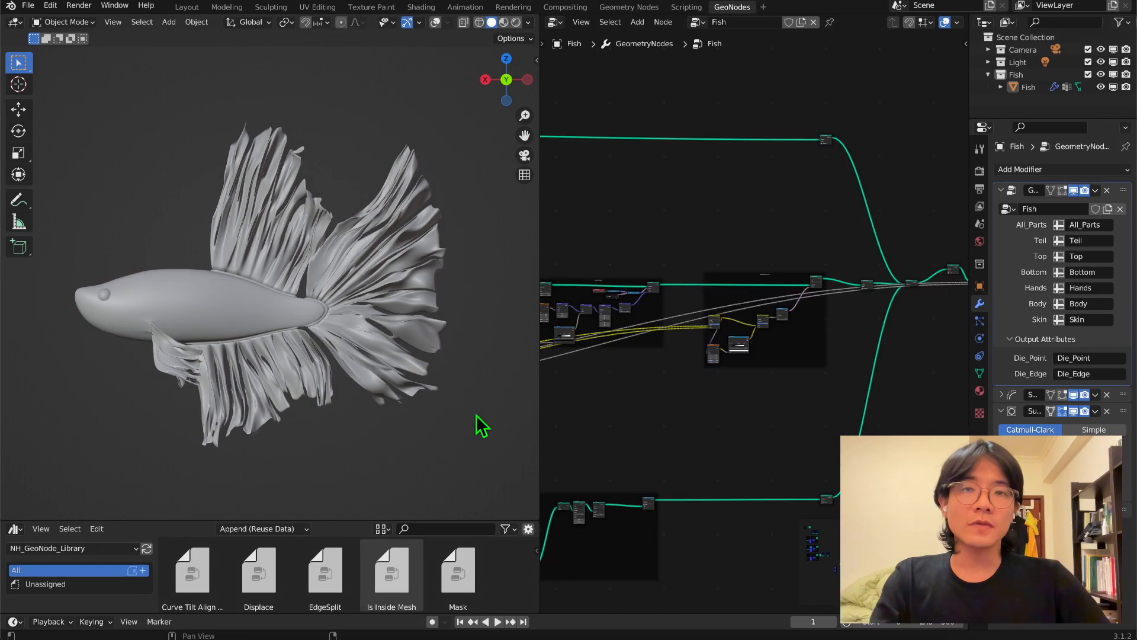
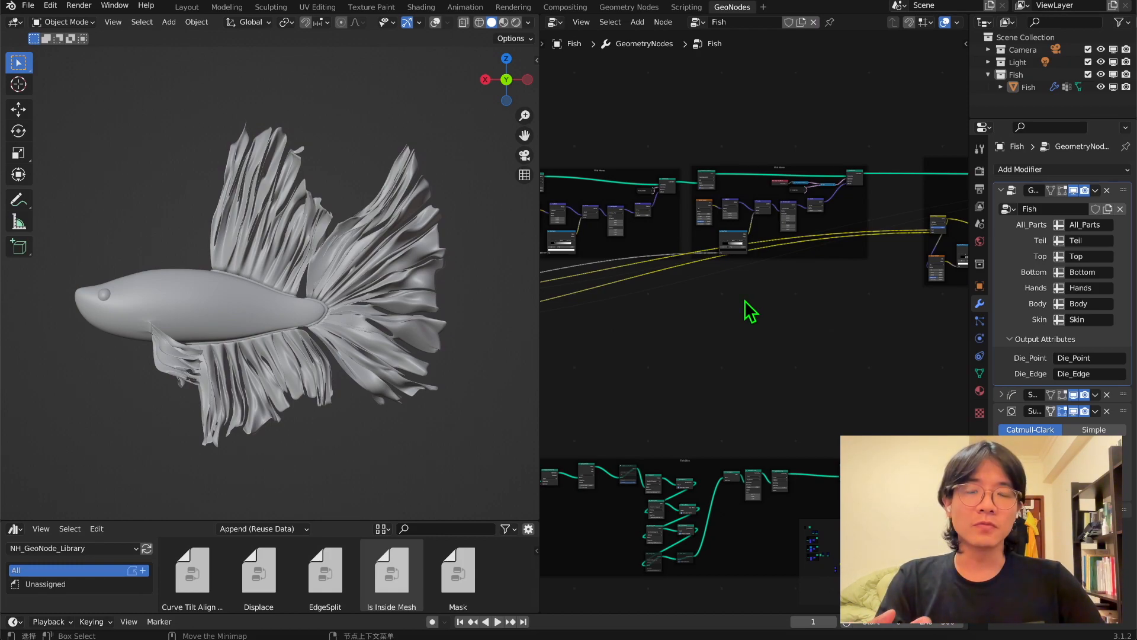
Disable the viewport display of the fish's Subdivision and Solidify modifiers.
middle_drag(628, 339, 962, 436)
scroll(724, 429, up, 4)
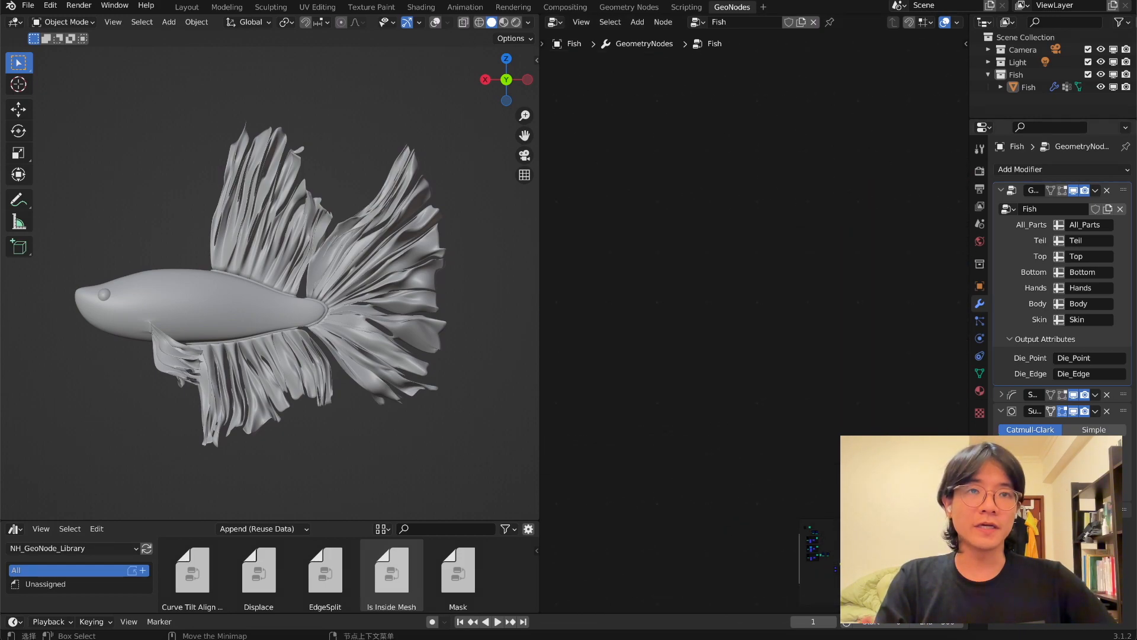
middle_drag(886, 421, 949, 322)
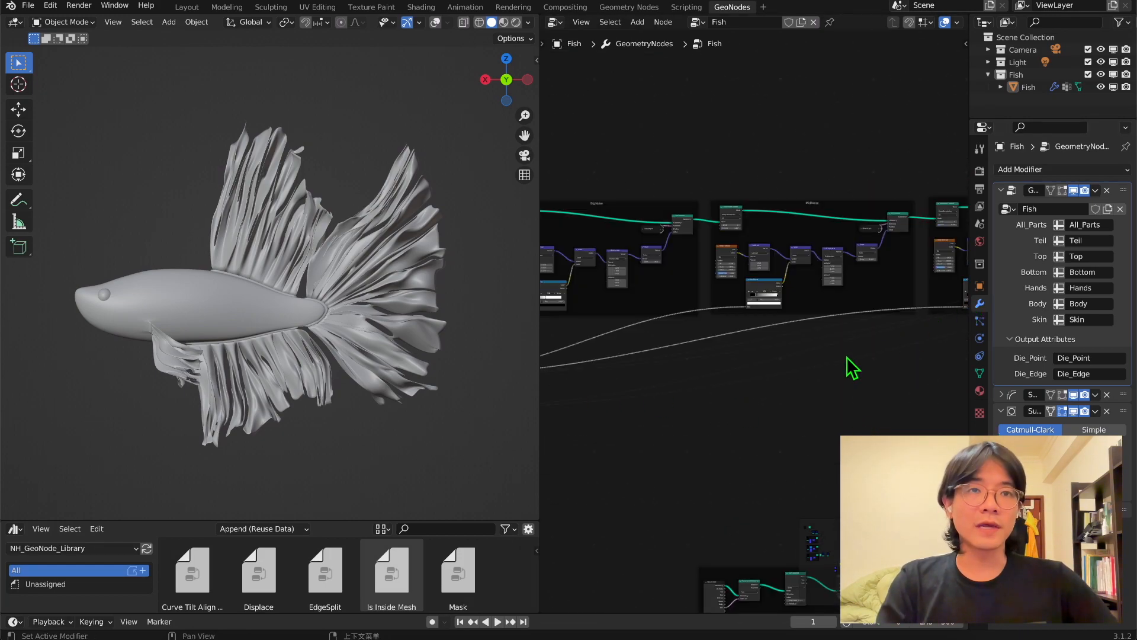
middle_drag(824, 397, 732, 361)
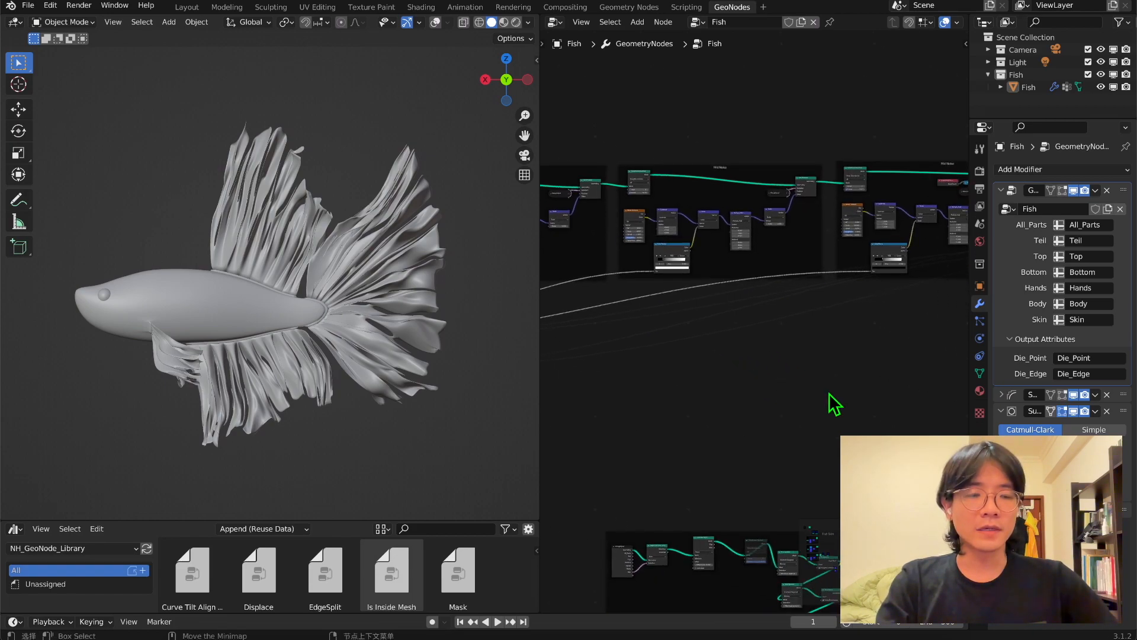
click(1000, 411)
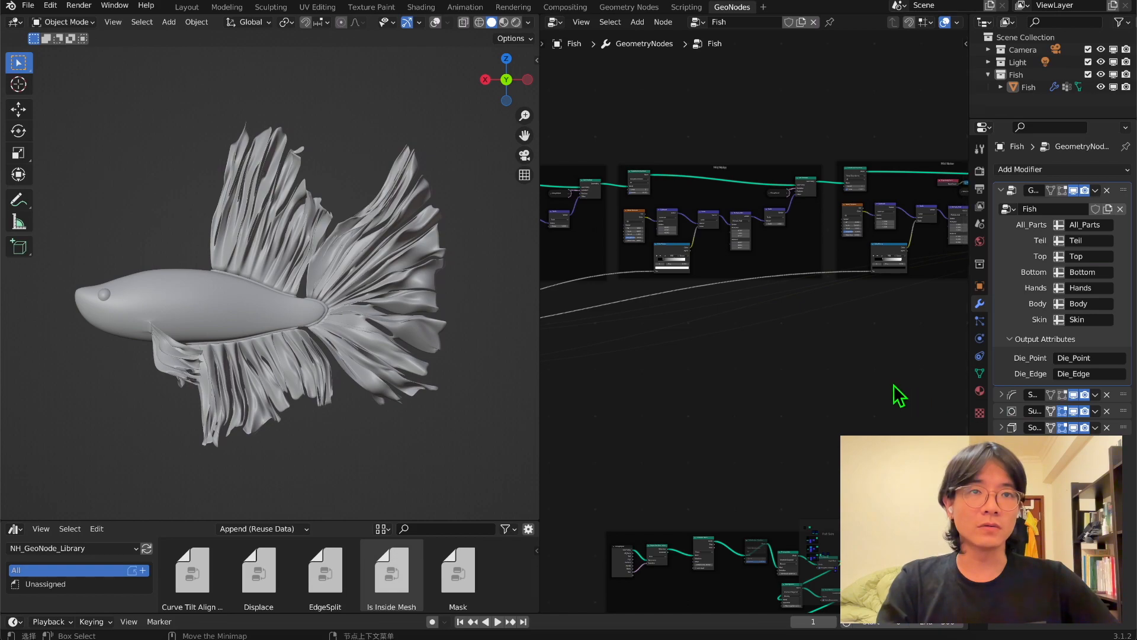
middle_drag(893, 366, 859, 361)
click(1001, 411)
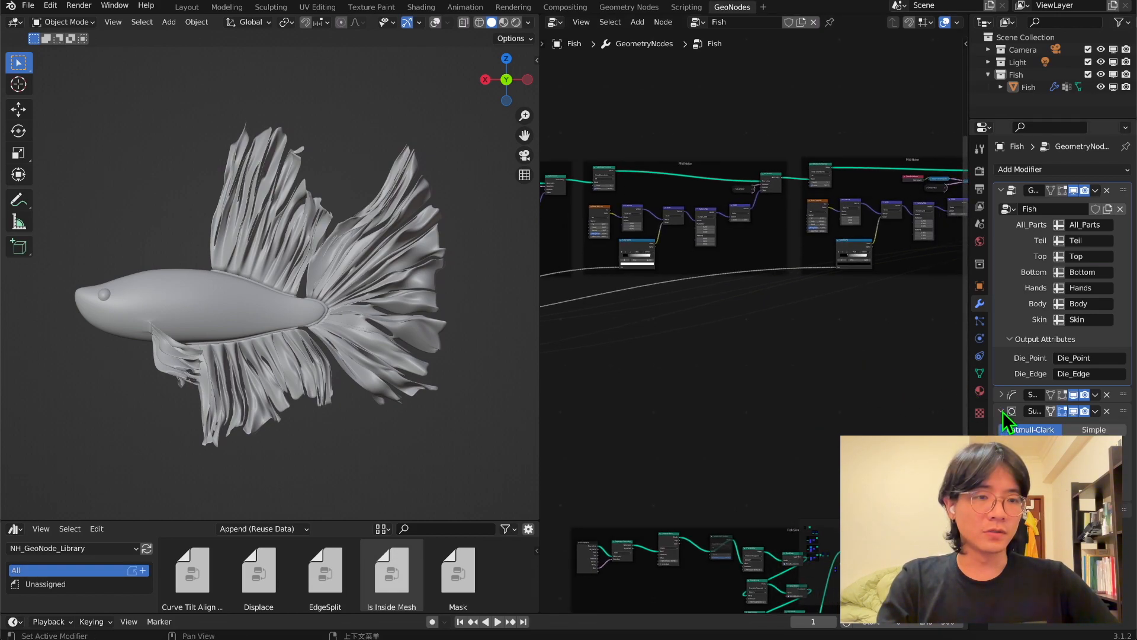
click(1073, 411)
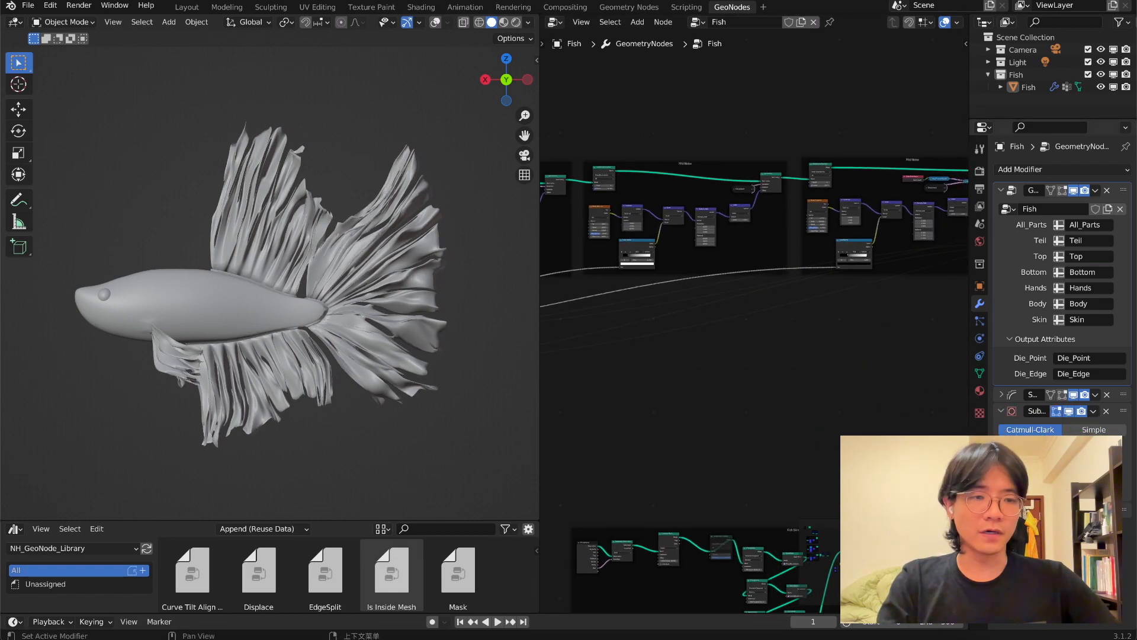
click(1001, 509)
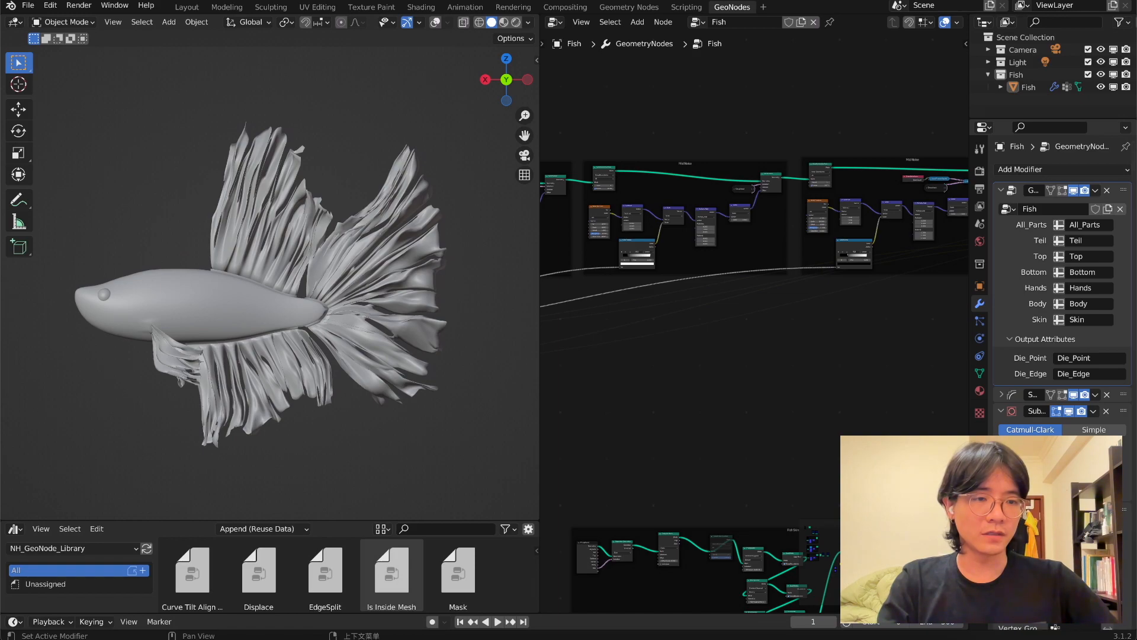
click(1069, 509)
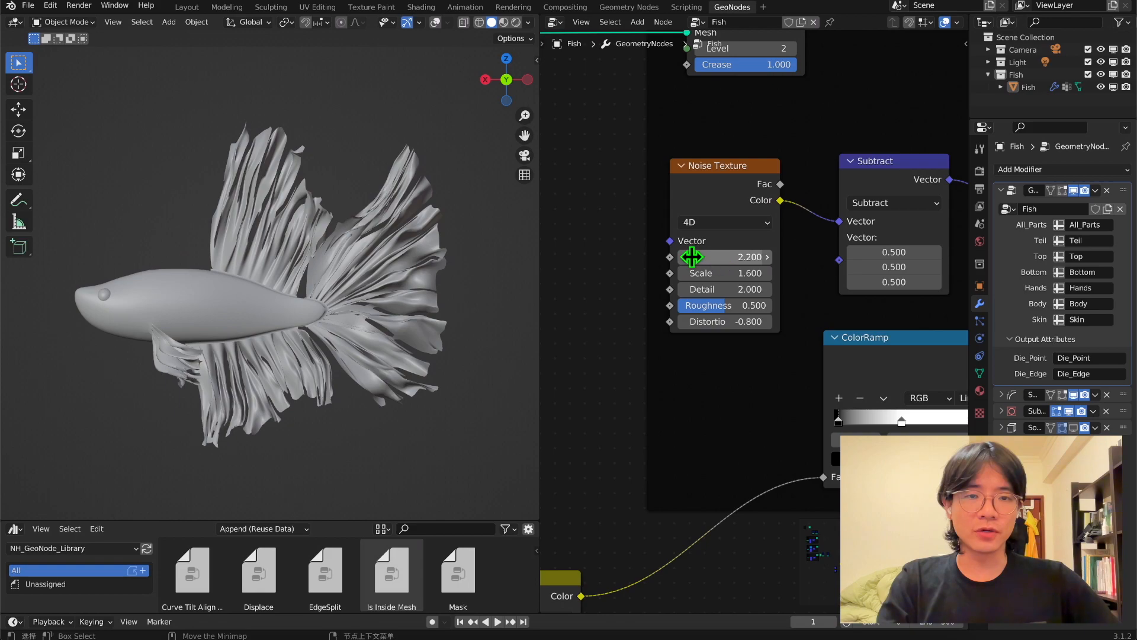
Add a Scene Time node and feed its Seconds output into the W input of the Big Noise group's Noise Texture.
mouse_move(734, 256)
mouse_down()
mouse_move(785, 256)
mouse_move(738, 256)
mouse_up()
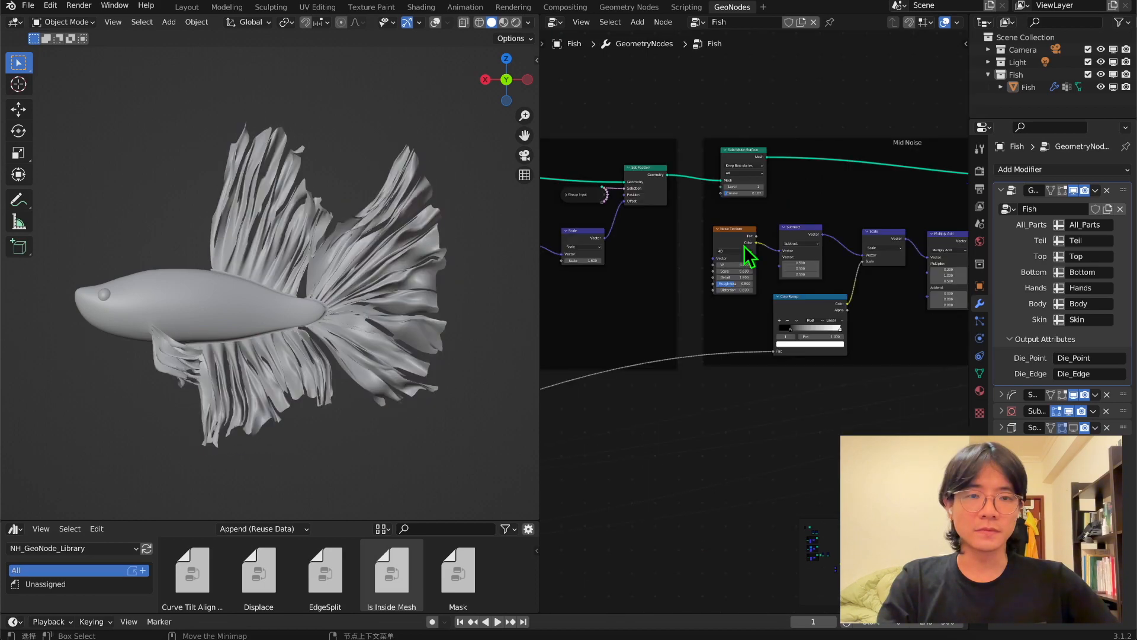
scroll(749, 254, up, 1)
mouse_move(720, 249)
mouse_down()
mouse_move(743, 249)
mouse_move(721, 249)
mouse_up()
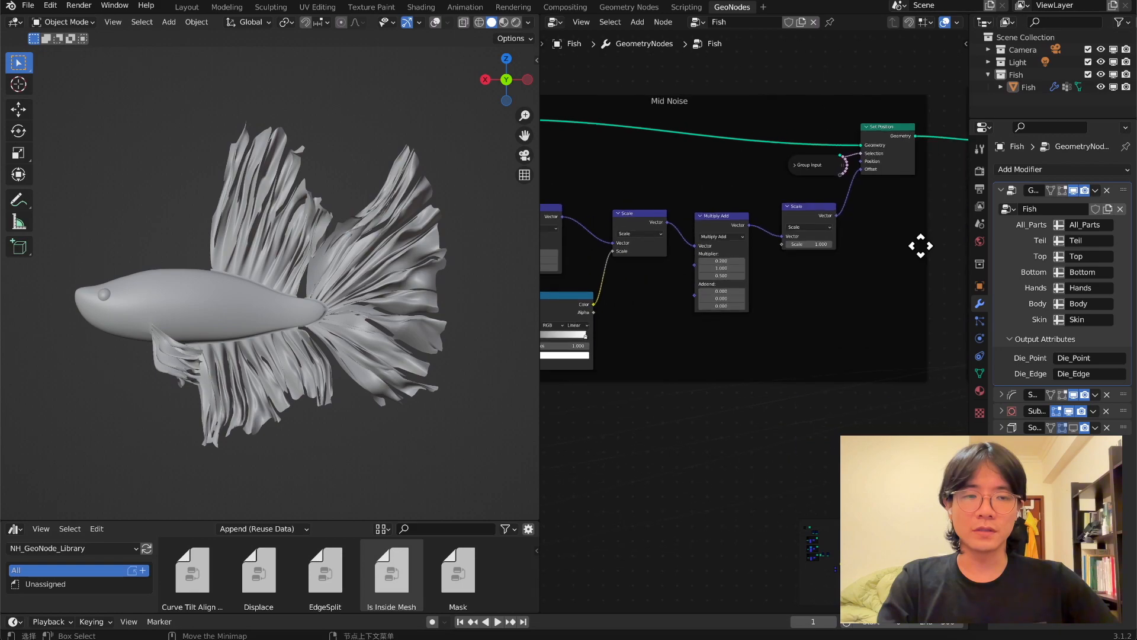
middle_drag(919, 247, 778, 240)
mouse_move(794, 236)
mouse_down()
mouse_move(805, 236)
mouse_move(794, 236)
mouse_up()
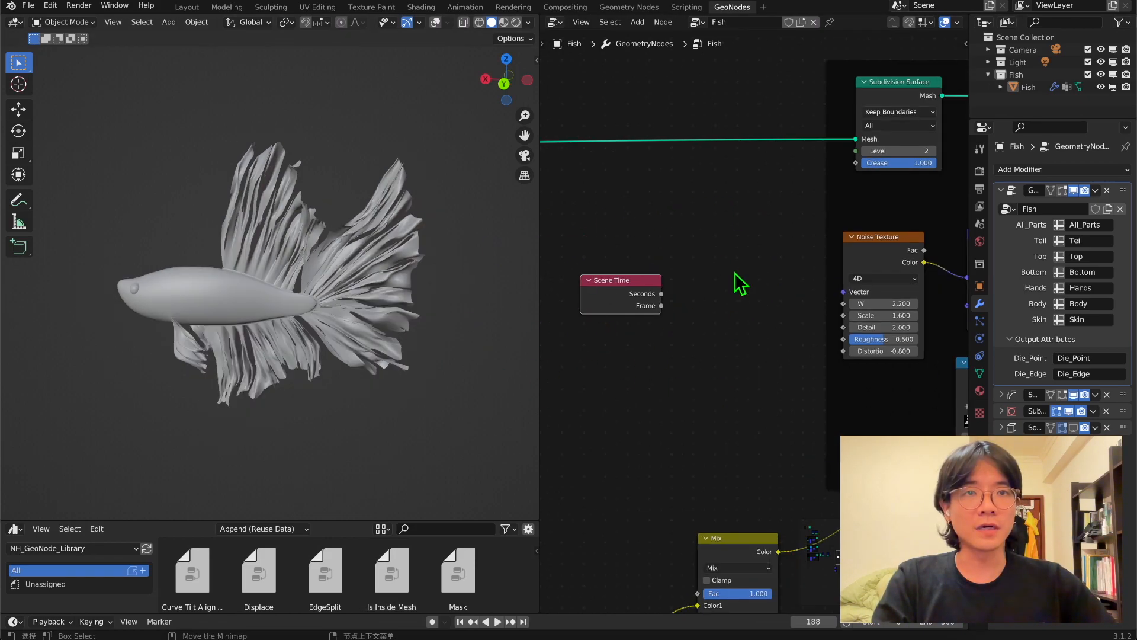
drag(662, 294, 843, 305)
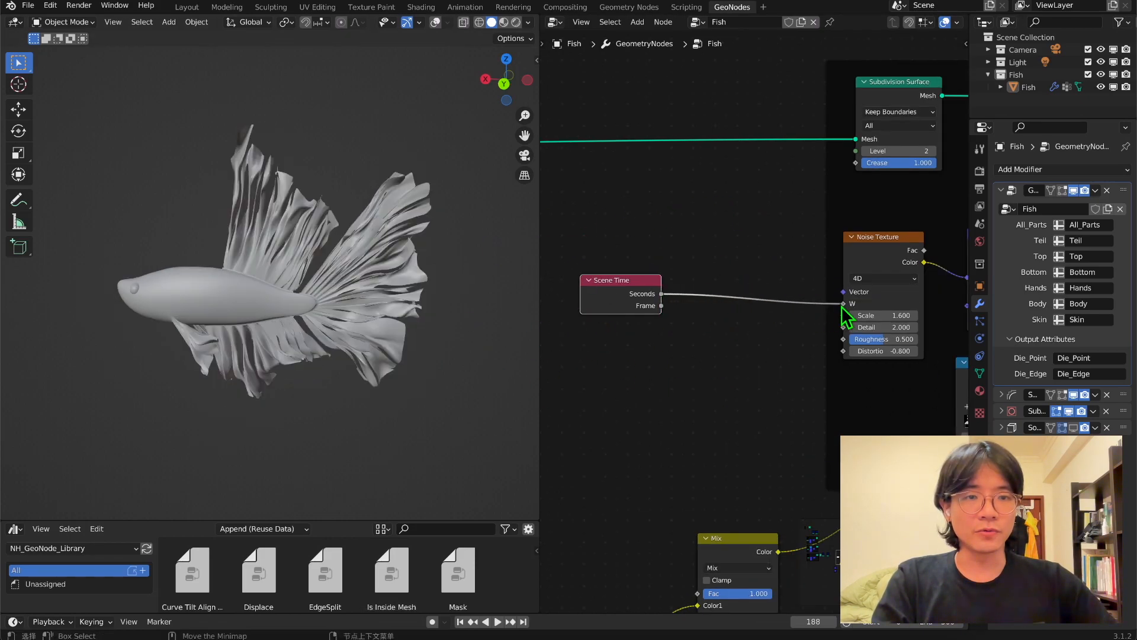
scroll(619, 305, up, 4)
middle_drag(618, 304, 742, 299)
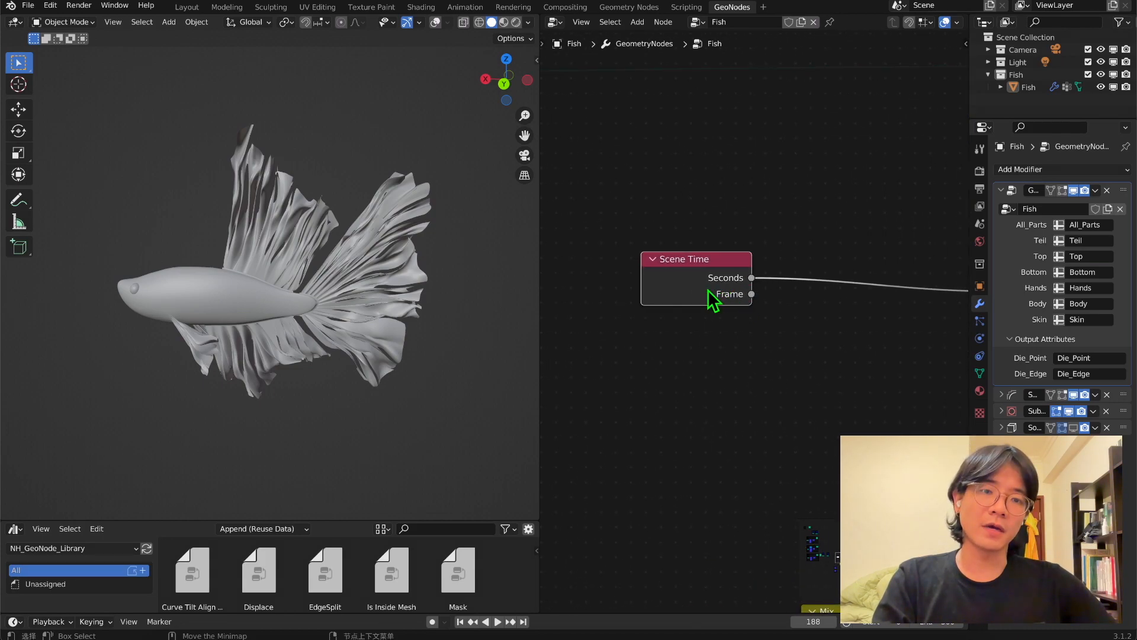
scroll(819, 327, down, 2)
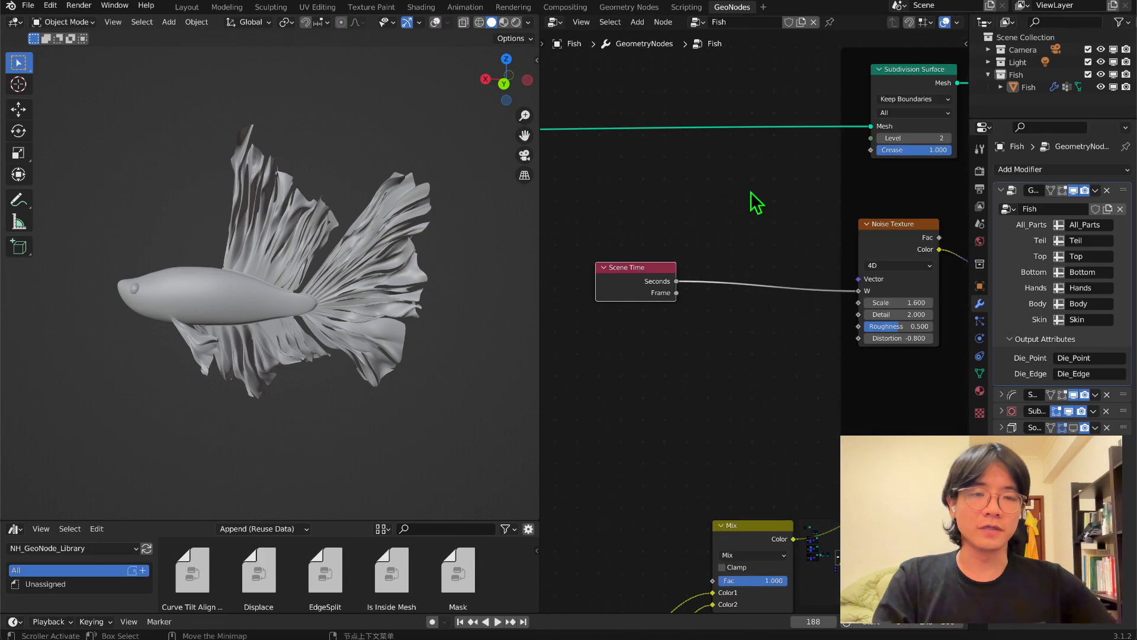
drag(634, 281, 604, 297)
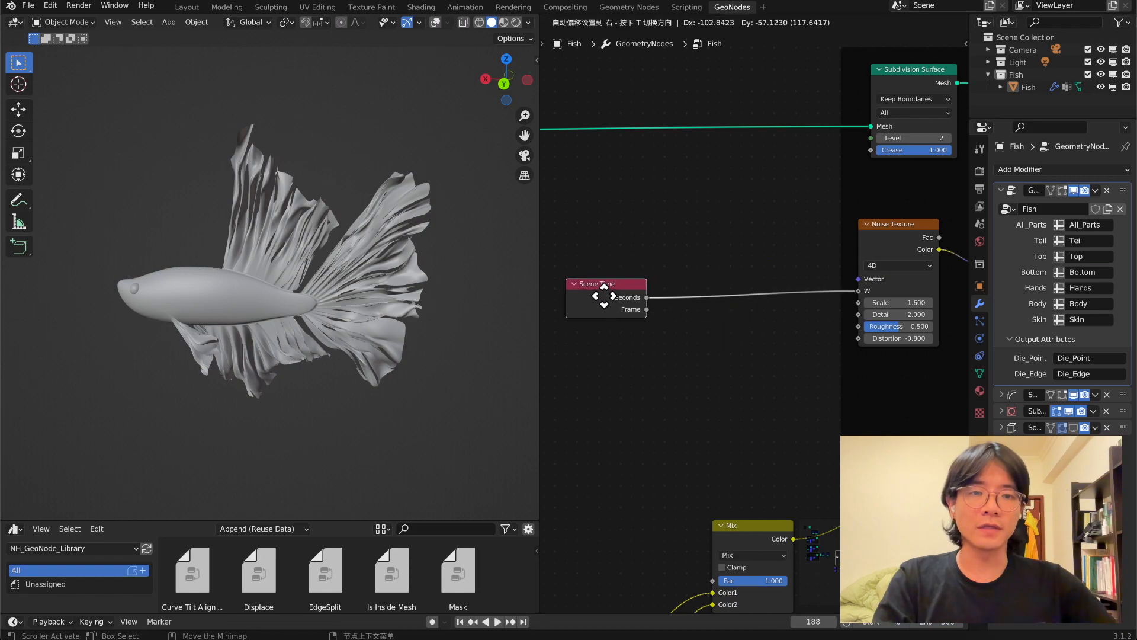
middle_drag(716, 389, 733, 378)
Play the animation and examine the fin movement up close.
key(space)
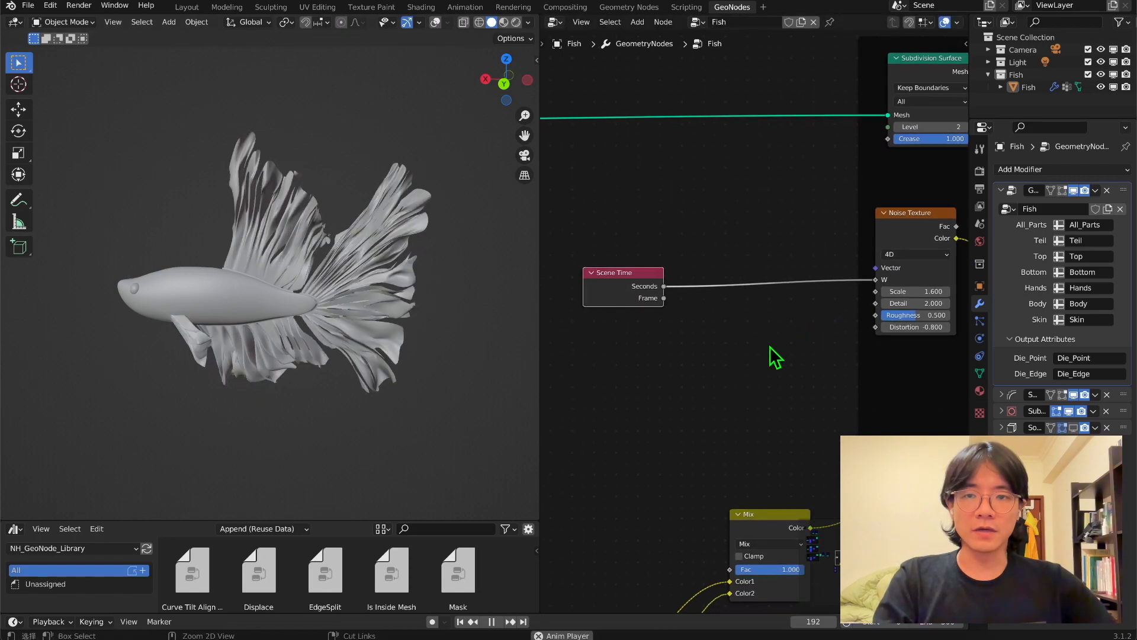
middle_drag(345, 332, 512, 350)
middle_drag(363, 358, 264, 362)
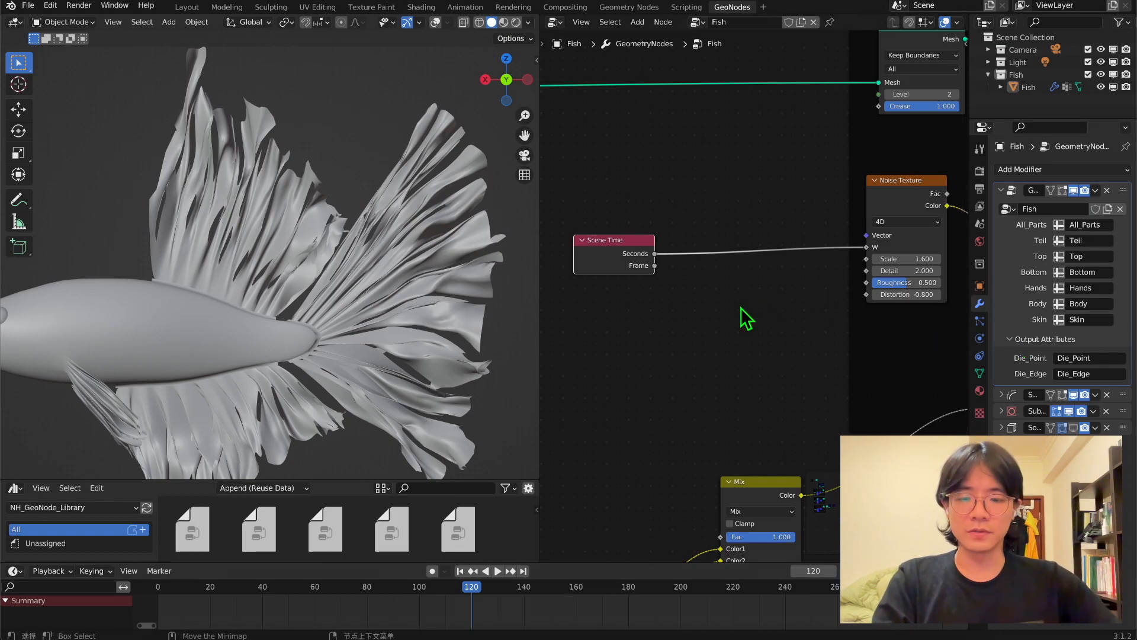
key(space)
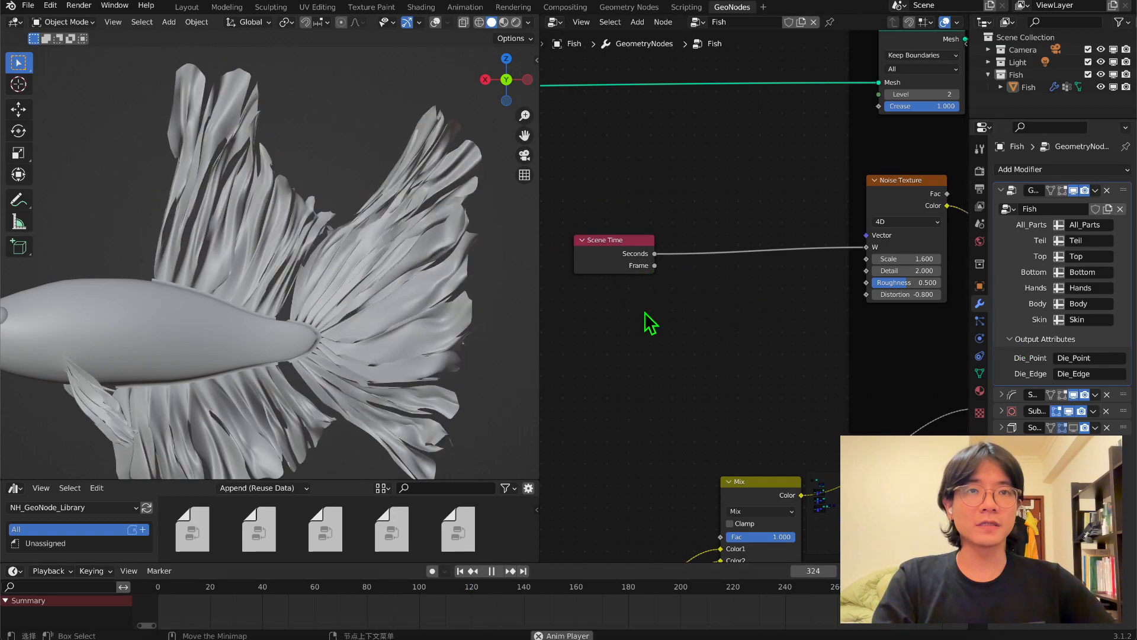
Insert a Multiply math node with value 0.300 between Scene Time's Seconds and the Noise Texture's W.
shift+scroll(647, 328, down, 1)
key(shift+a)
text(math)
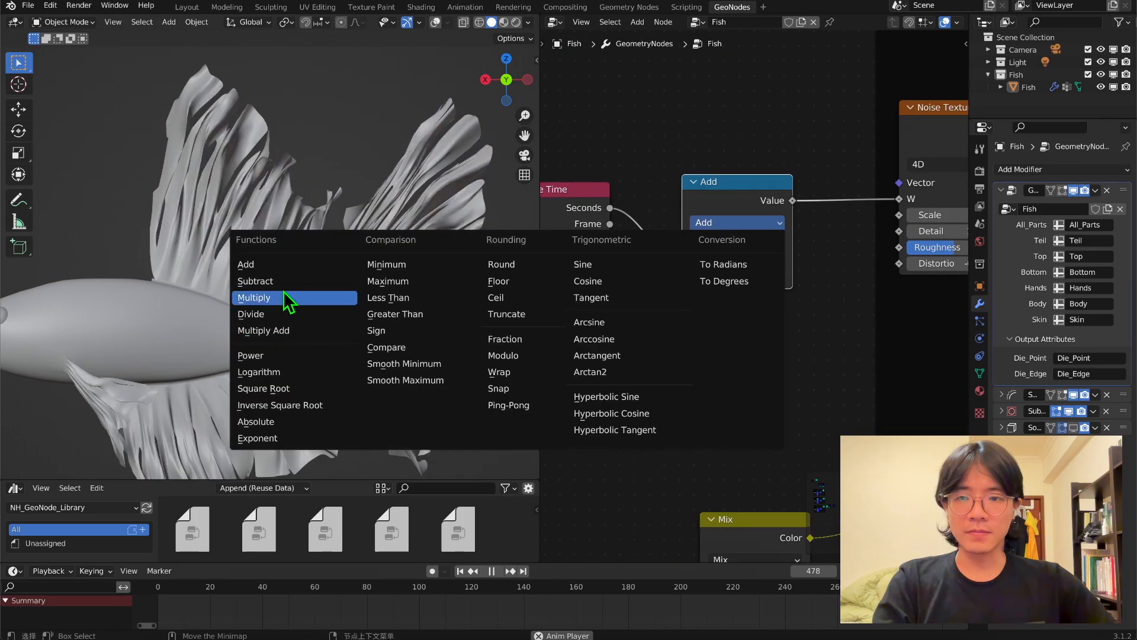
click(283, 291)
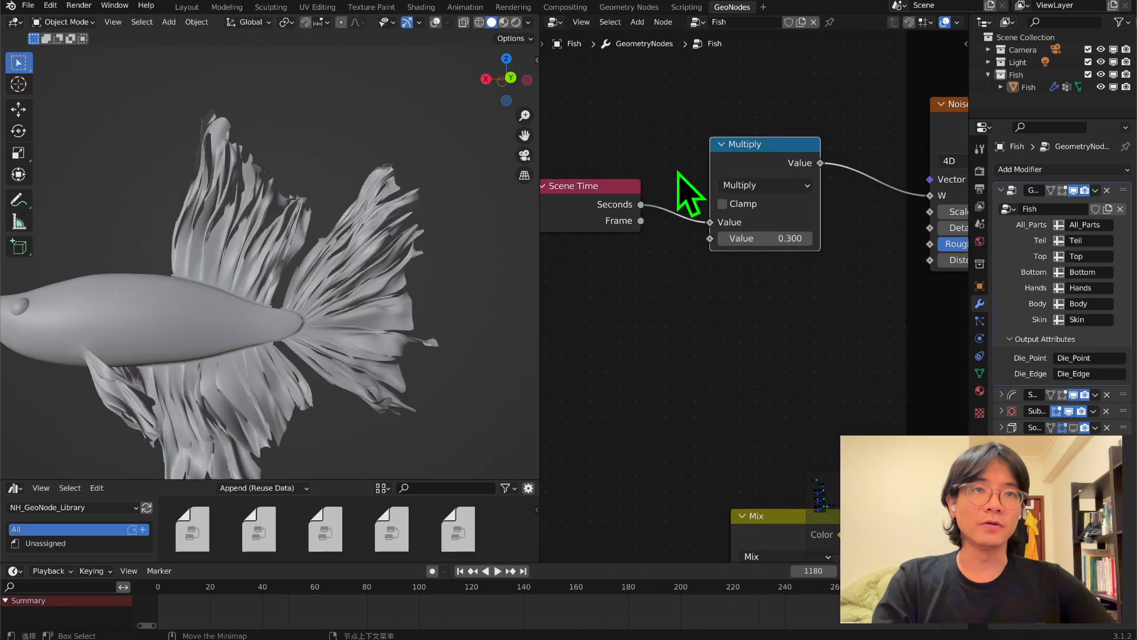
scroll(685, 190, down, 2)
drag(598, 161, 764, 296)
drag(762, 216, 675, 217)
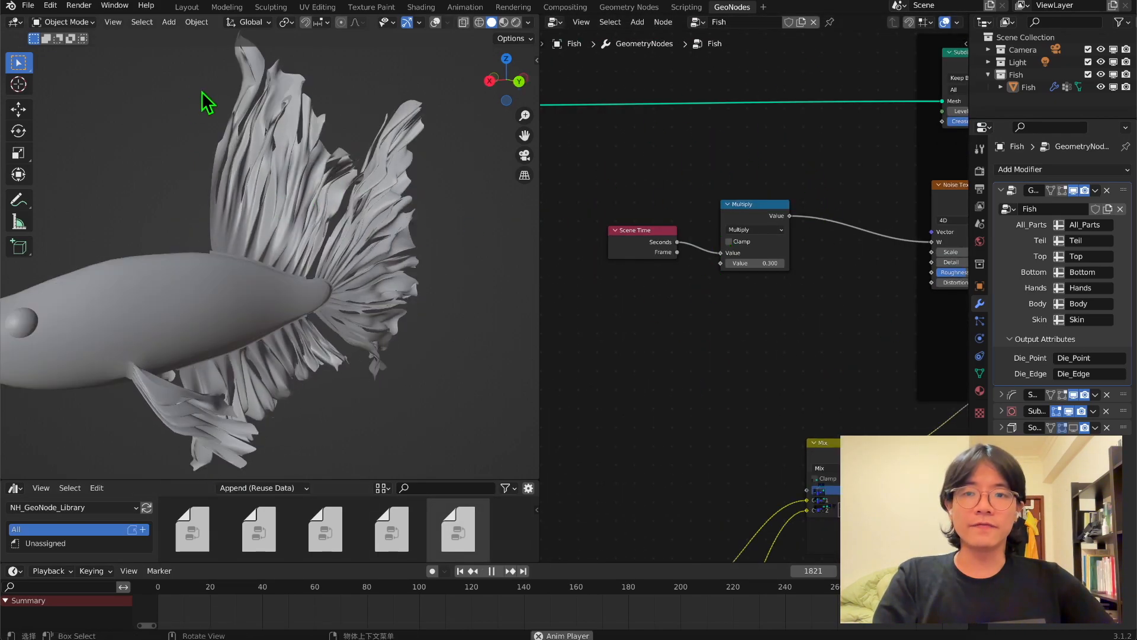
middle_drag(251, 319, 198, 303)
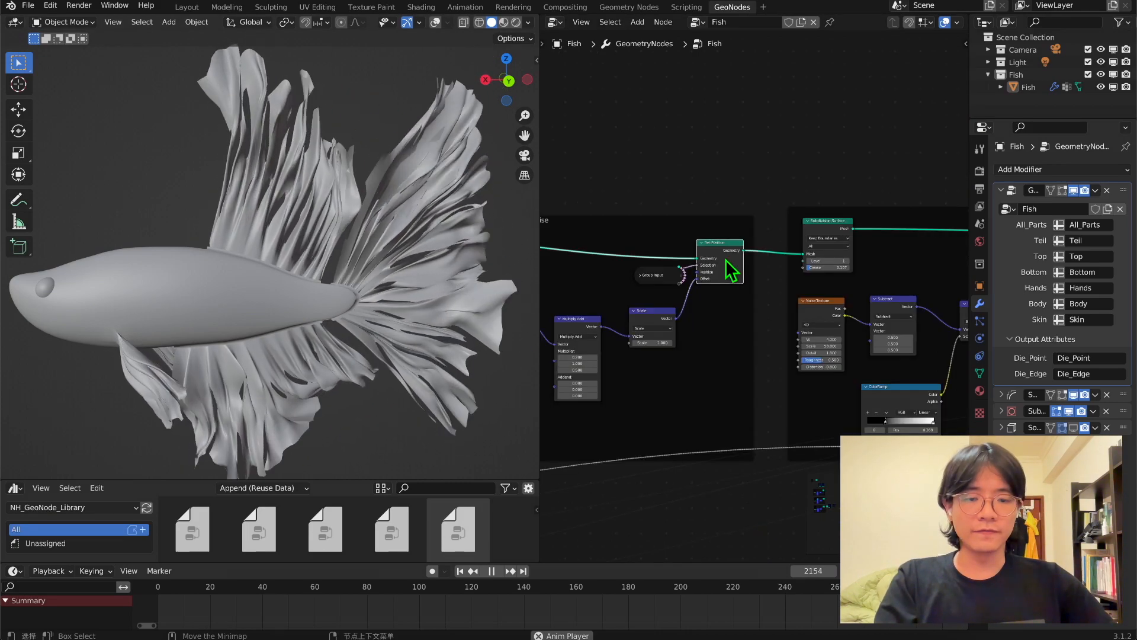
Temporarily mute the Set Position nodes of the Big Noise and Mid Noise groups to compare the fin motion.
key(m)
middle_drag(807, 307, 924, 335)
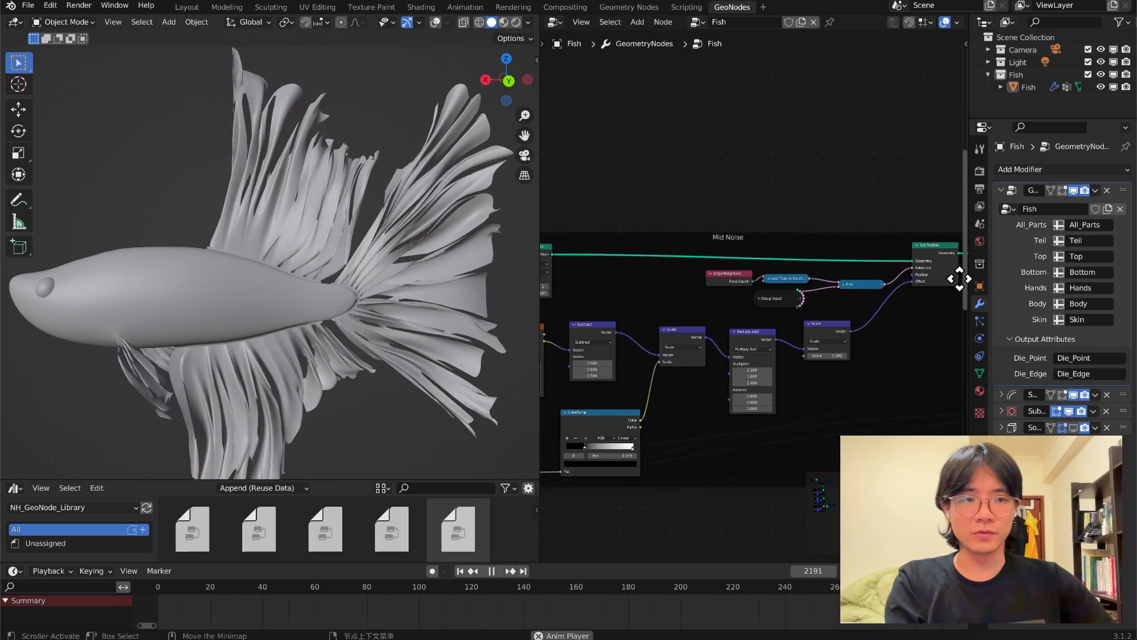
key(m)
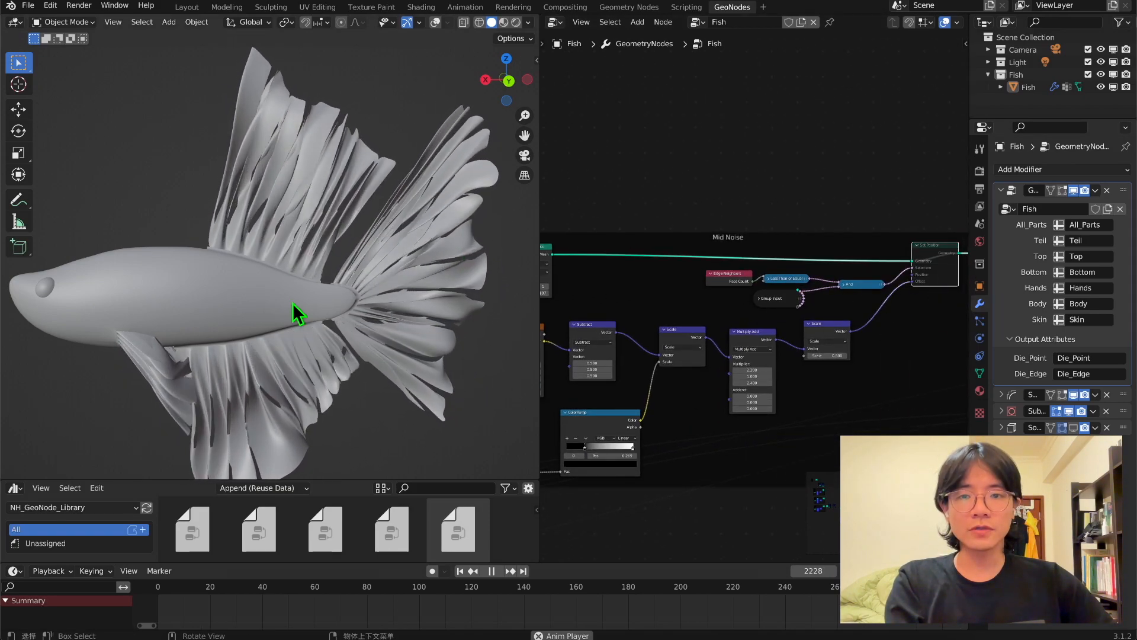
middle_drag(659, 329, 738, 339)
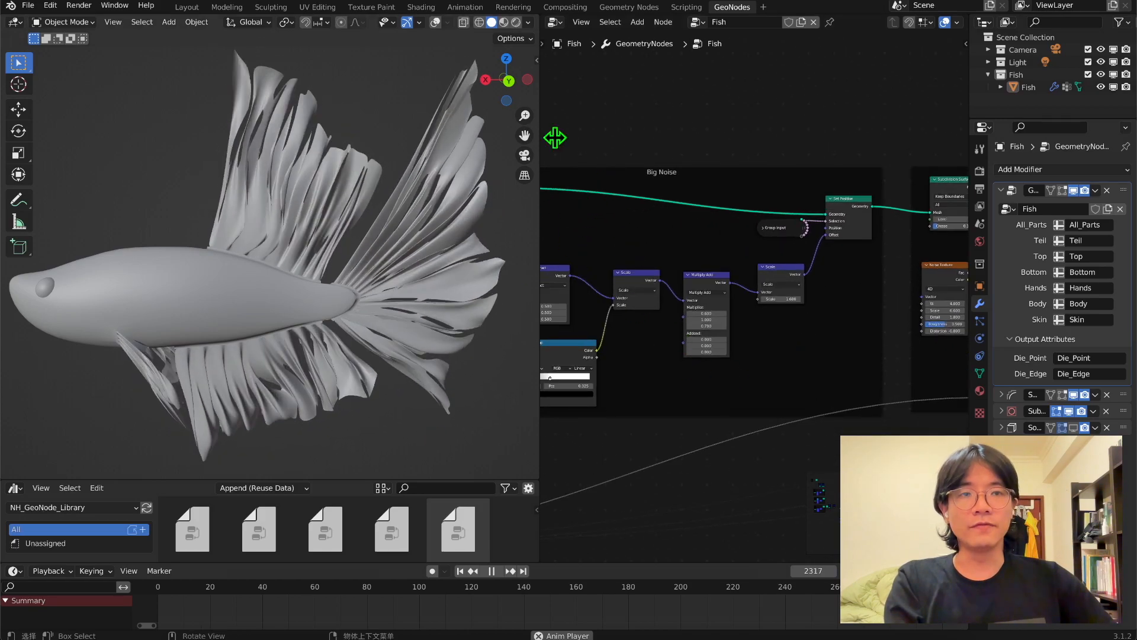
middle_drag(787, 294, 876, 343)
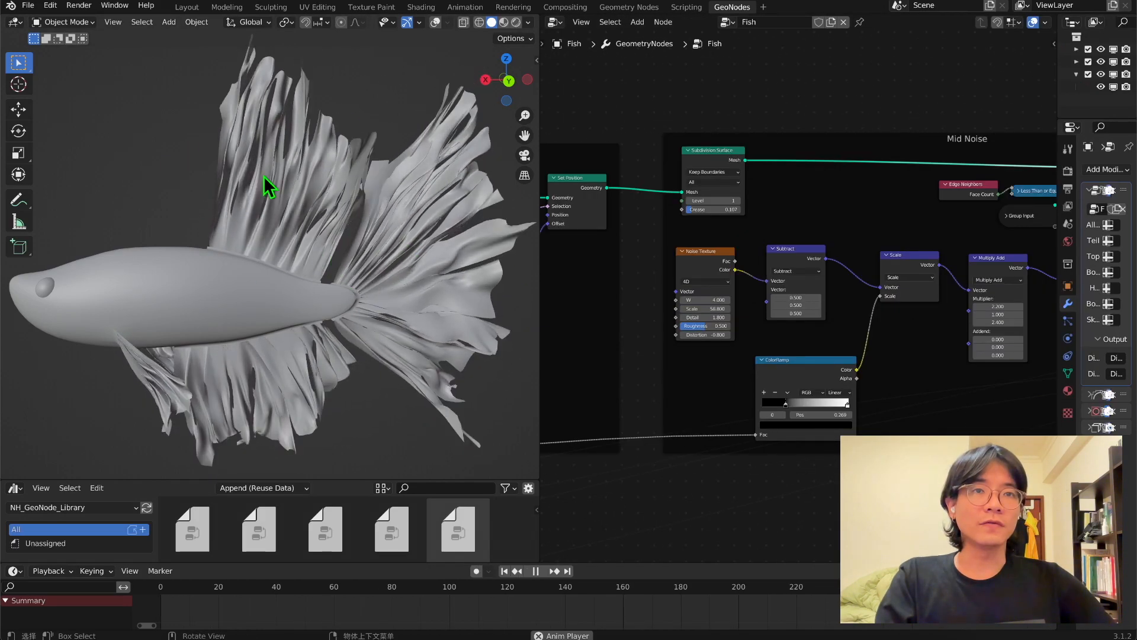
Try a Scale of 6.600 on the Mid Noise group's Noise Texture during playback.
scroll(685, 297, up, 4)
middle_drag(696, 297, 801, 272)
drag(761, 207, 768, 206)
middle_drag(652, 282, 690, 259)
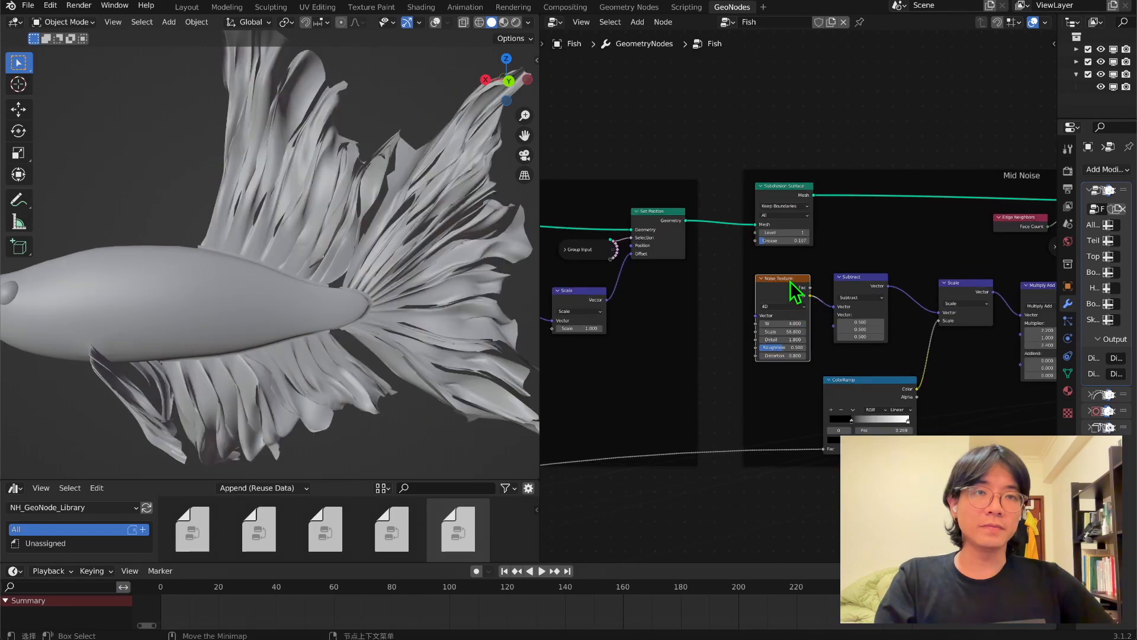
scroll(795, 290, up, 1)
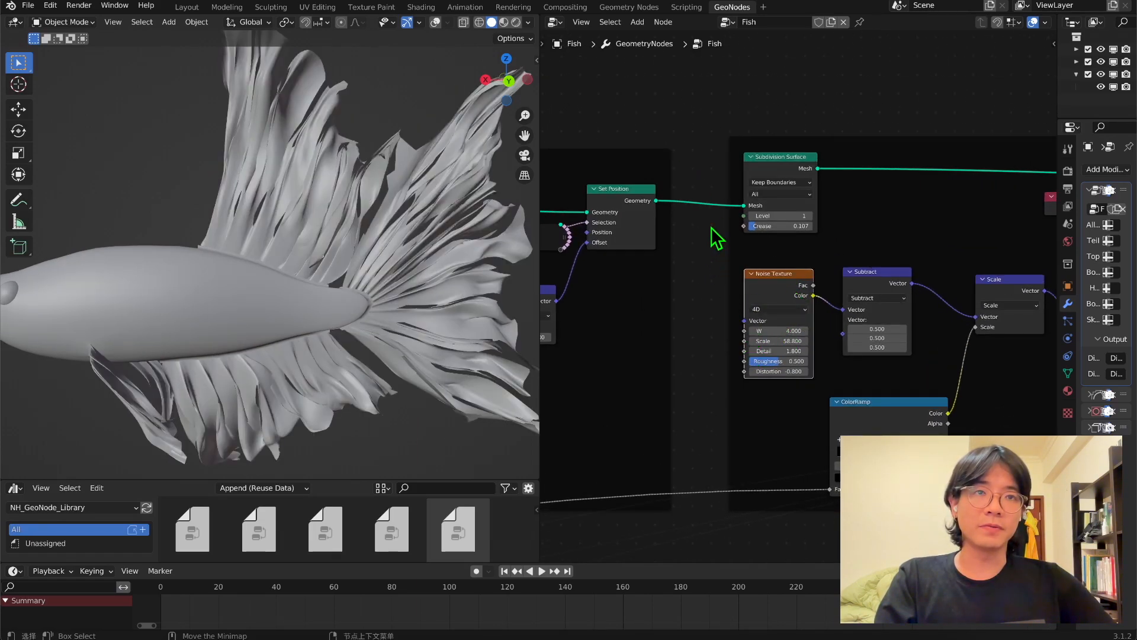
Add a Position node and connect it to the Vector input of the Mid Noise group's Noise Texture.
middle_drag(717, 237, 730, 343)
key(shift+a)
click(690, 167)
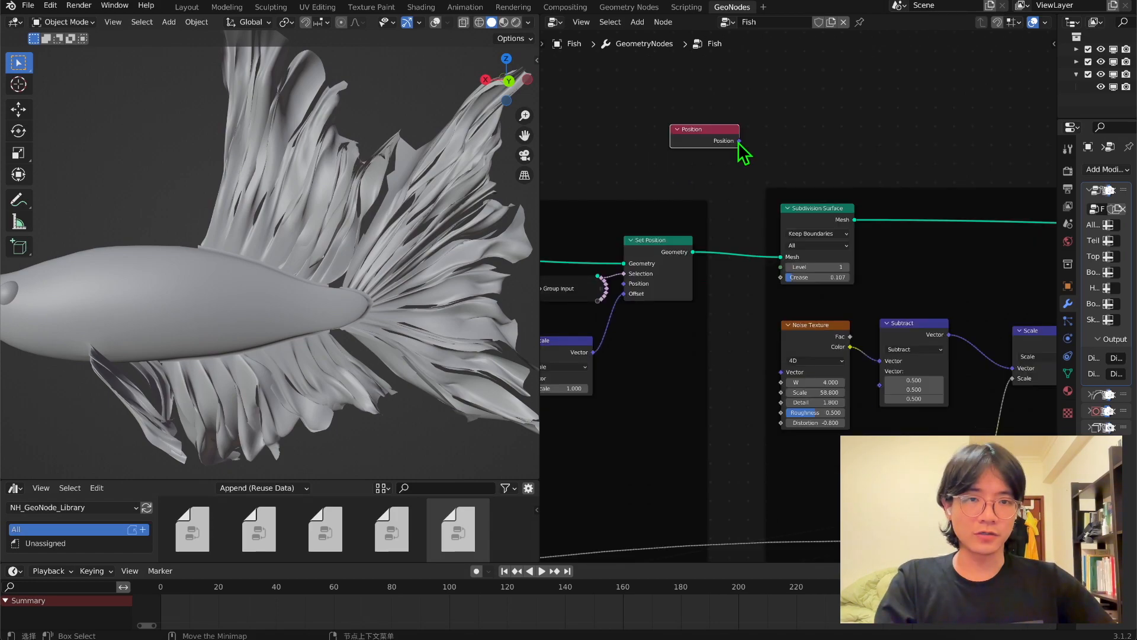
drag(739, 142, 782, 372)
middle_drag(745, 285, 755, 249)
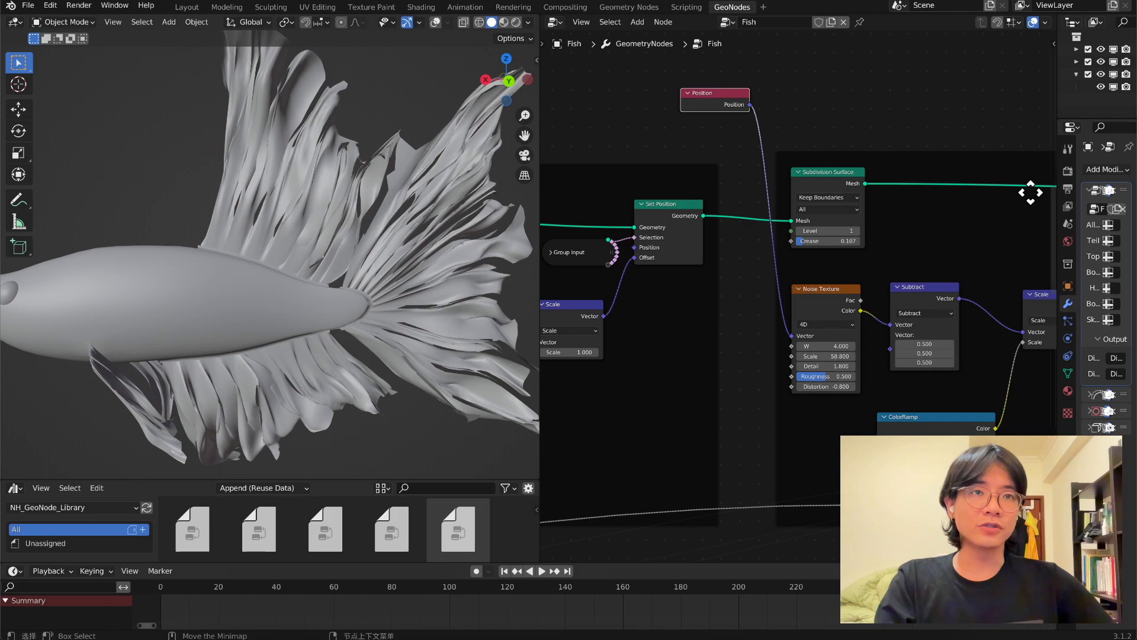
Disconnect the Position node from the Mid Noise group's Noise Texture and delete it.
drag(713, 94, 618, 96)
middle_drag(683, 139, 736, 120)
drag(845, 316, 737, 145)
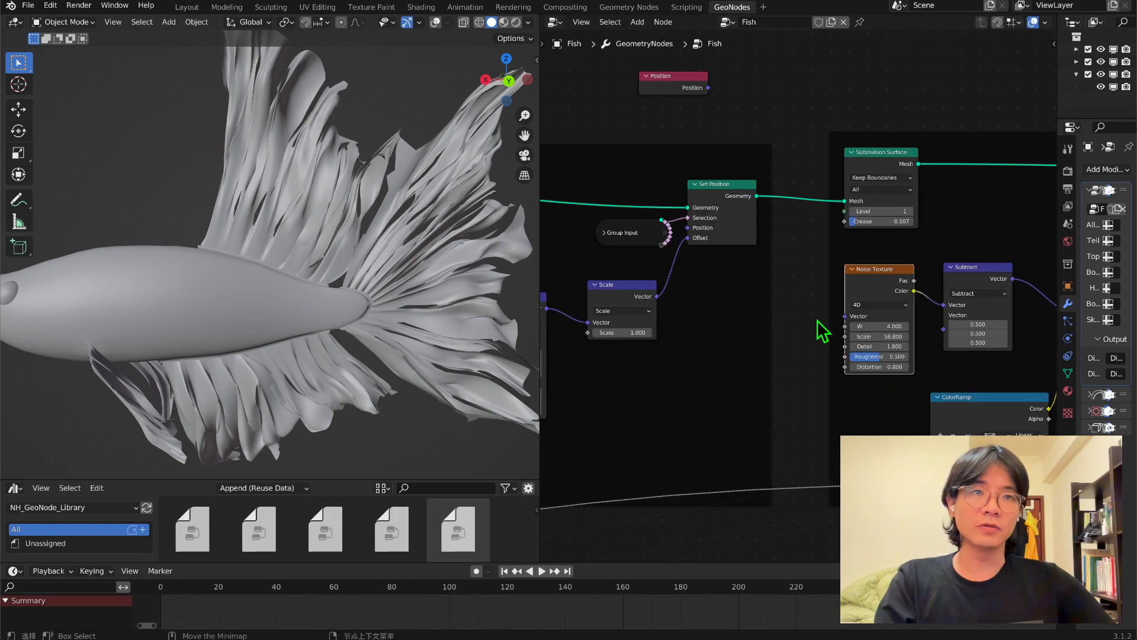
scroll(819, 342, up, 1)
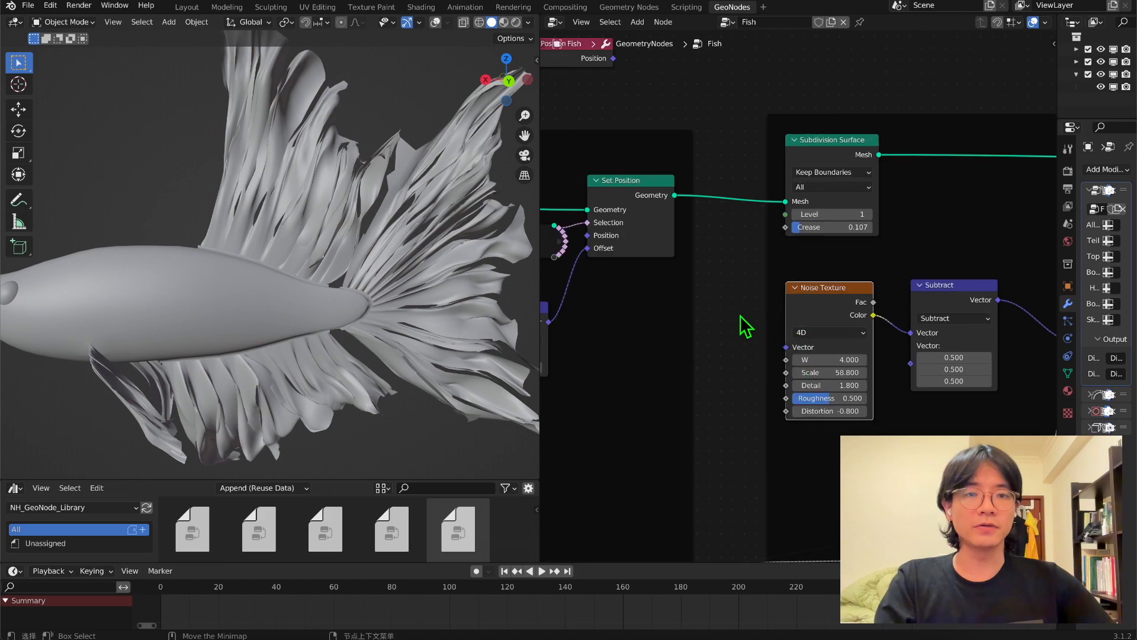
scroll(741, 317, down, 3)
click(620, 98)
key(x)
Examine the Noise Texture inputs in the Big Noise and Mid Noise groups.
scroll(687, 242, down, 4)
middle_drag(660, 299, 1050, 233)
scroll(768, 283, up, 5)
middle_drag(768, 283, 922, 261)
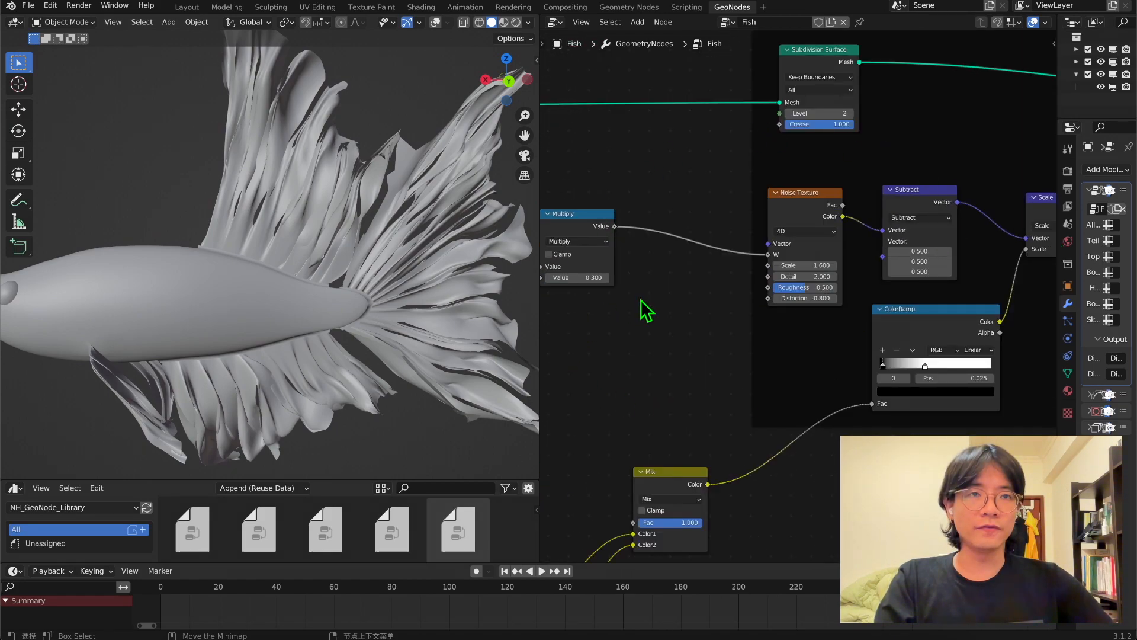
scroll(635, 312, down, 2)
scroll(859, 261, up, 1)
scroll(859, 254, down, 2)
middle_drag(944, 253, 740, 256)
middle_drag(850, 254, 628, 245)
scroll(775, 228, up, 1)
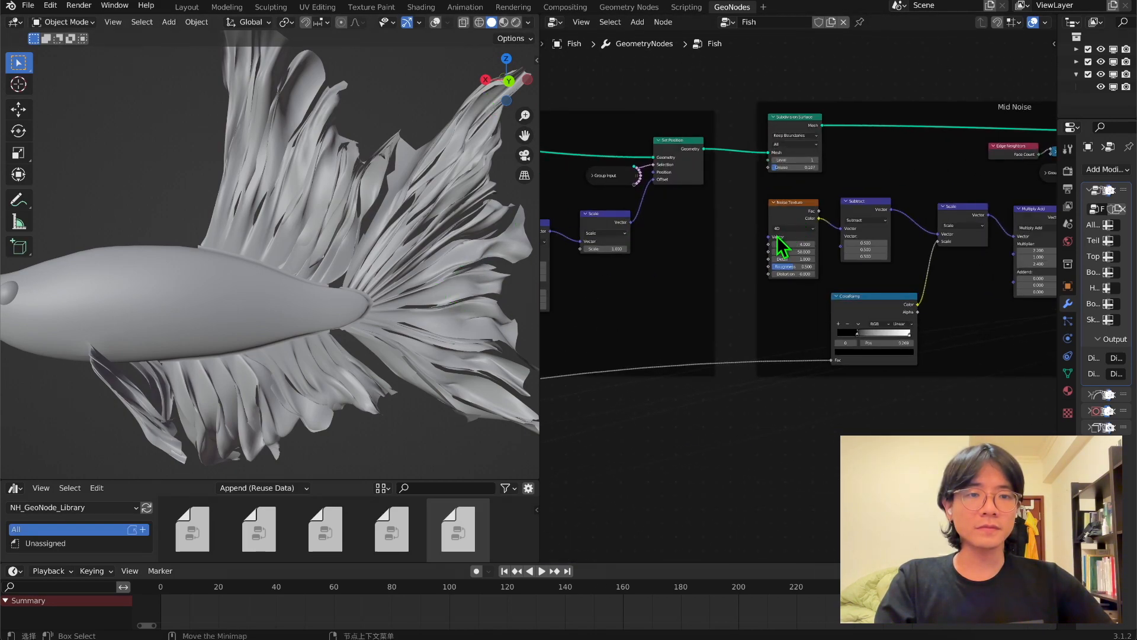
scroll(777, 243, up, 1)
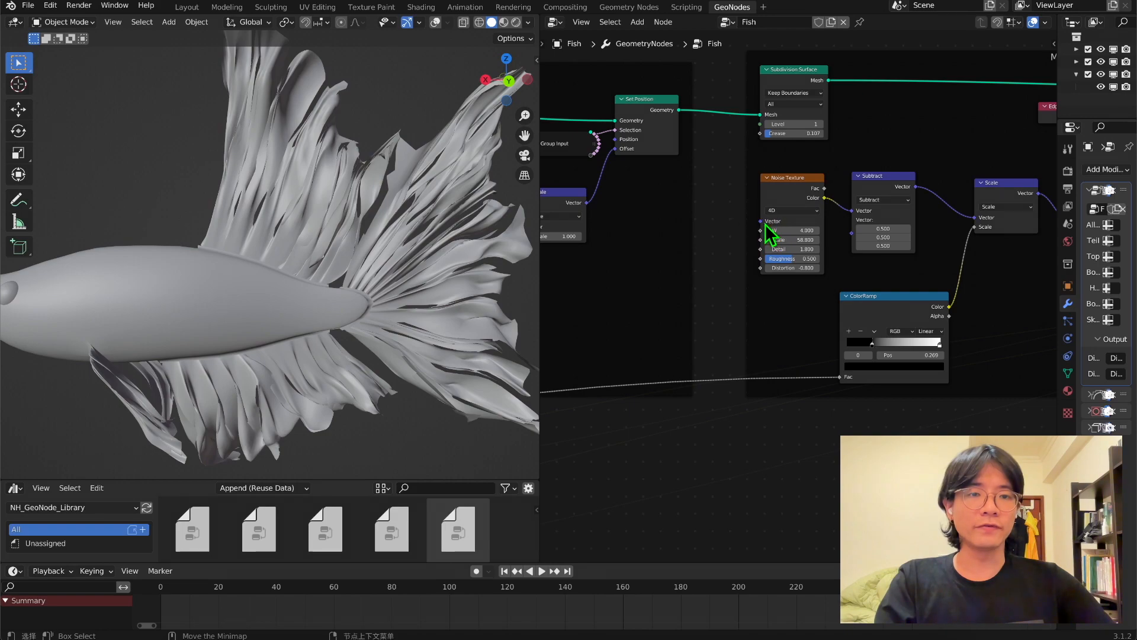
scroll(765, 224, up, 2)
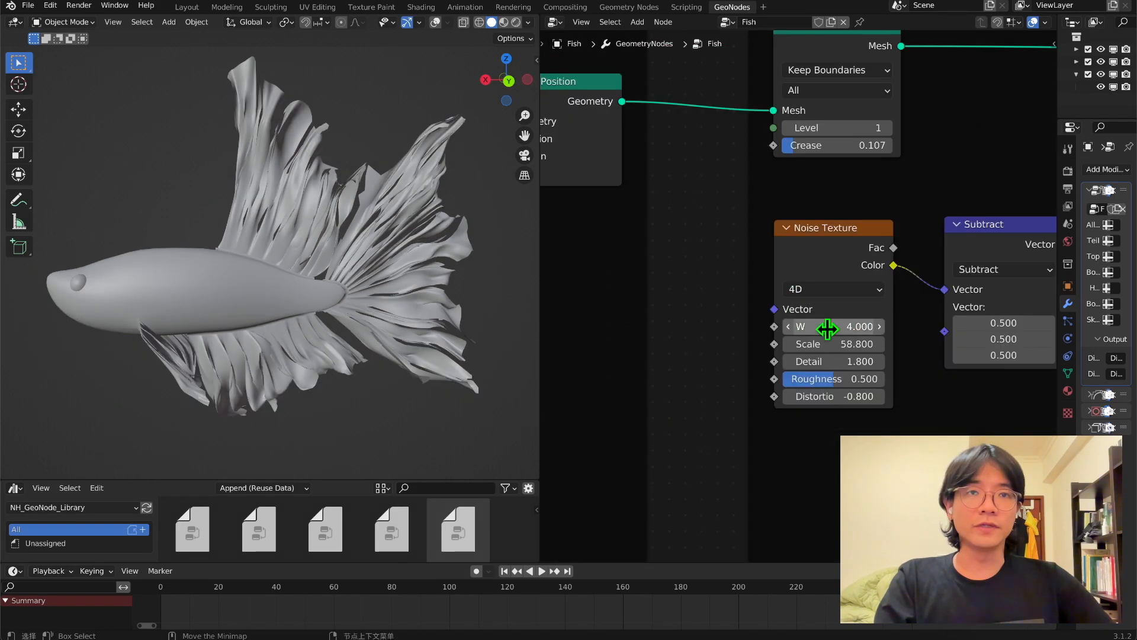
drag(825, 325, 807, 318)
scroll(704, 322, down, 3)
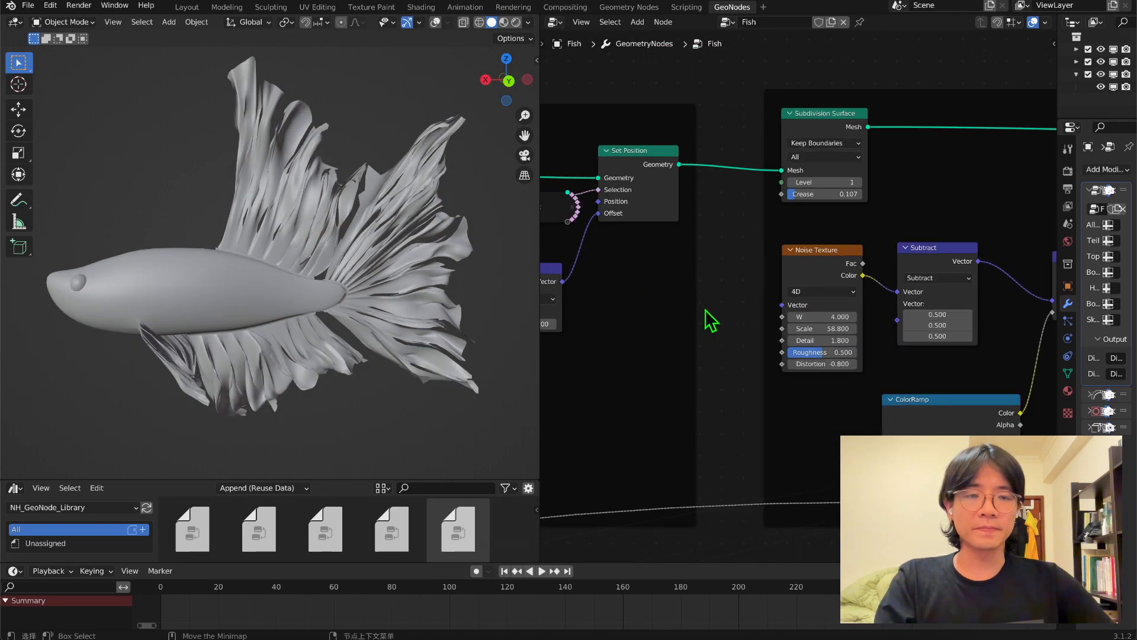
scroll(817, 230, down, 2)
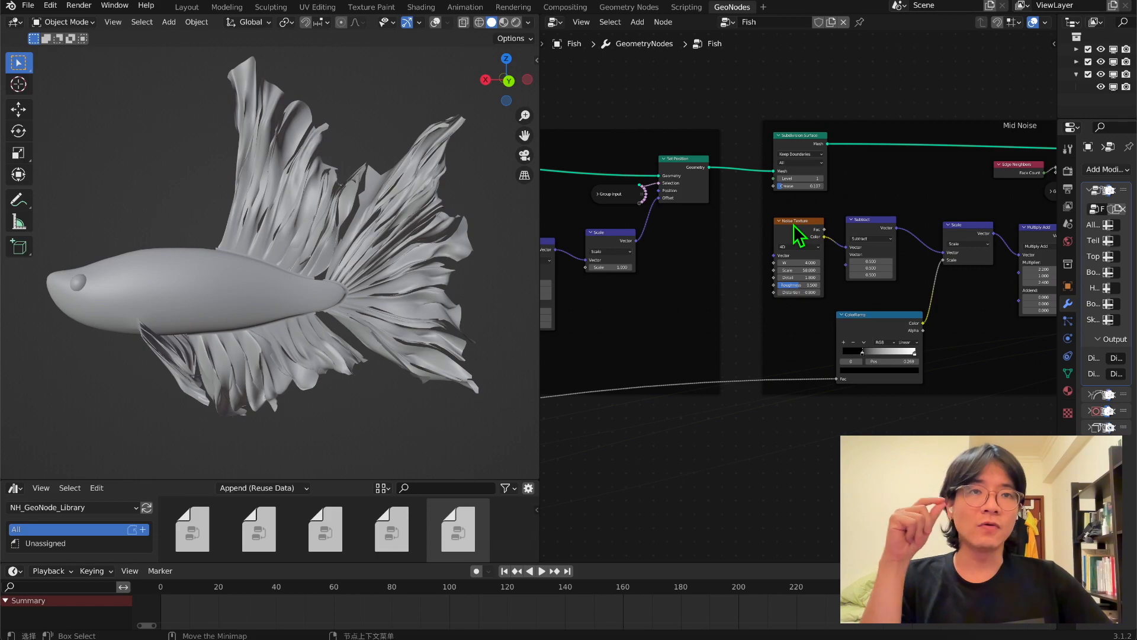
Examine how the Before offset and After offset Capture Attribute frames lead into the noise groups.
scroll(652, 302, down, 5)
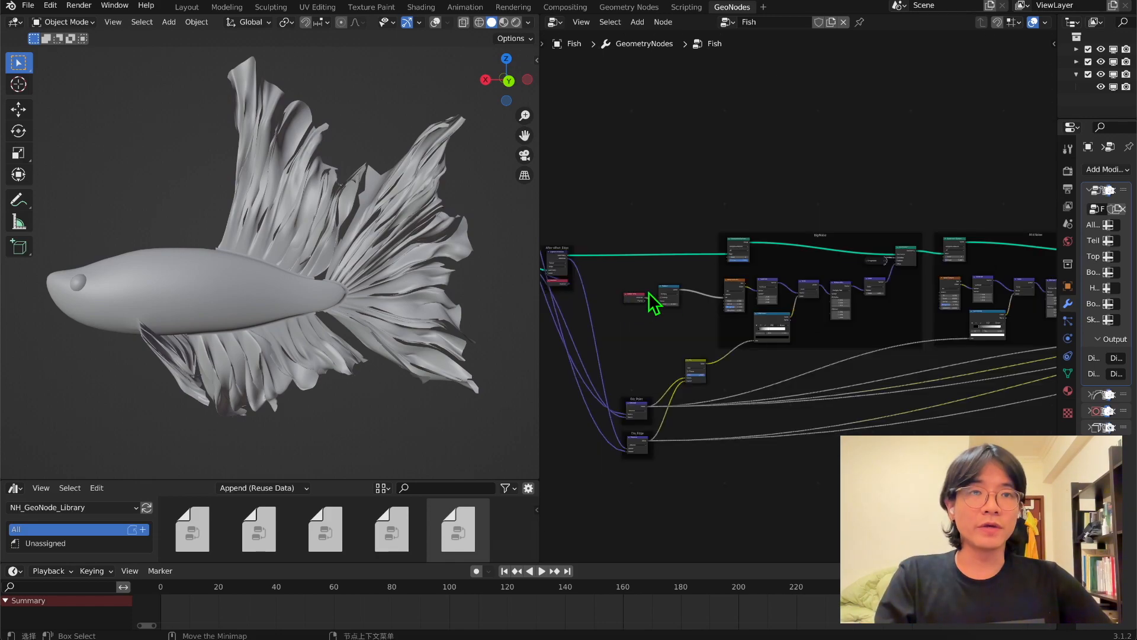
middle_drag(781, 314, 852, 331)
drag(748, 269, 825, 340)
drag(825, 340, 829, 344)
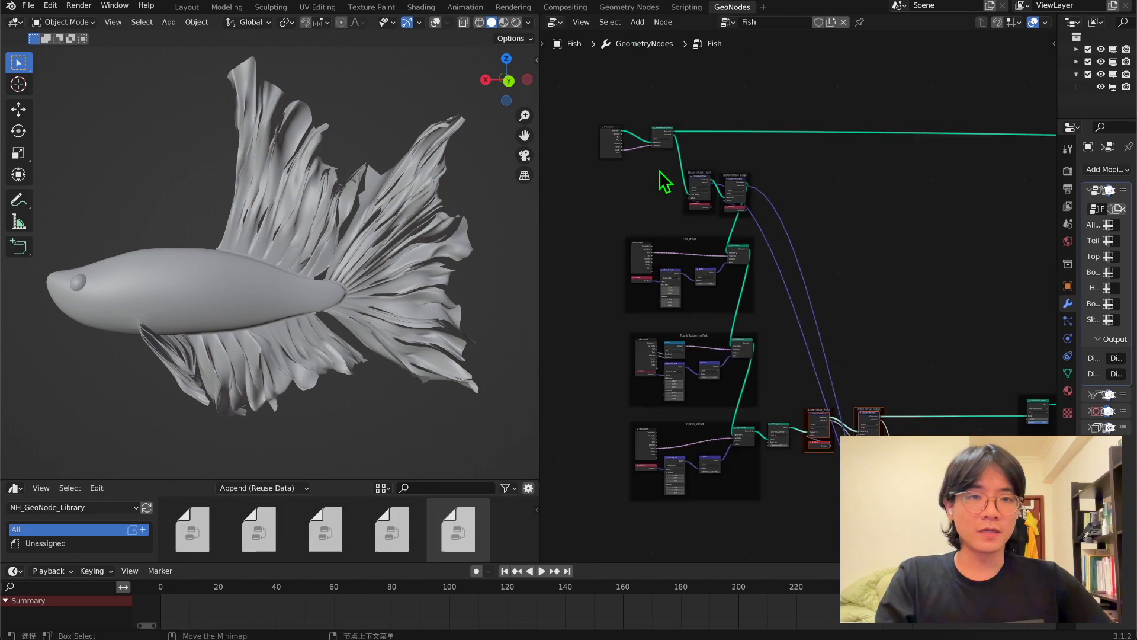
drag(658, 167, 755, 206)
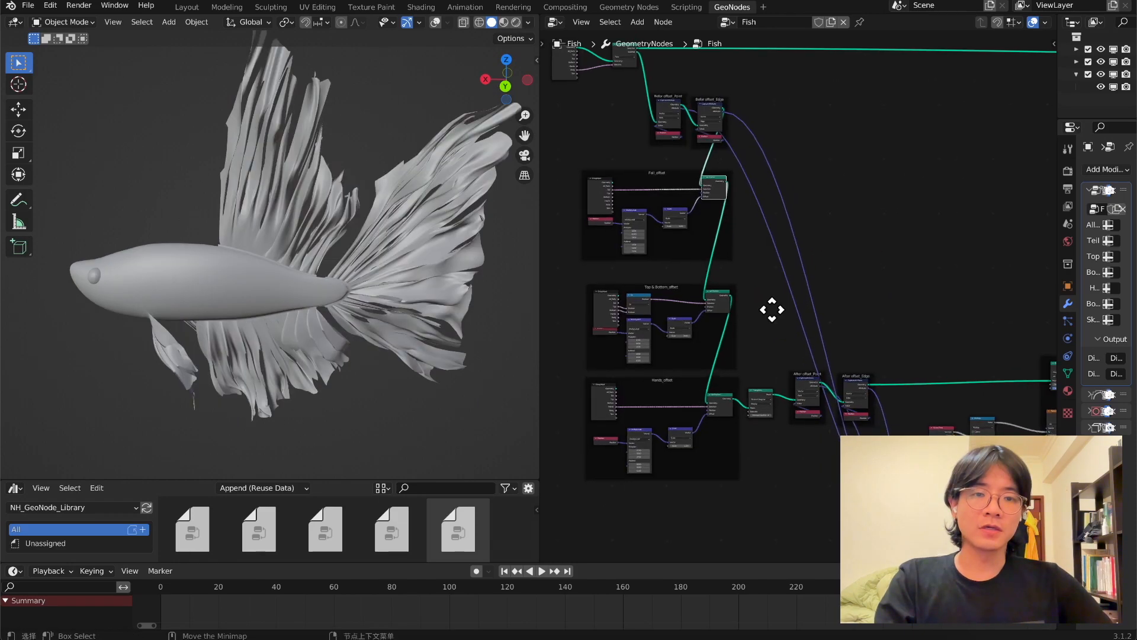
middle_drag(769, 310, 753, 305)
drag(616, 83, 749, 157)
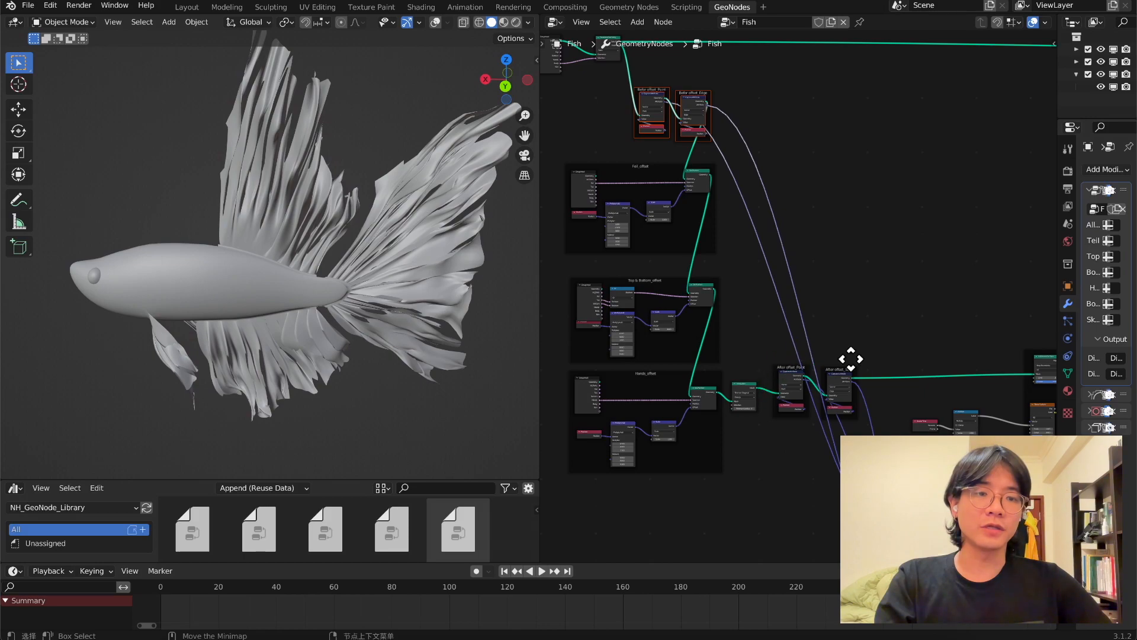
middle_drag(857, 372, 784, 337)
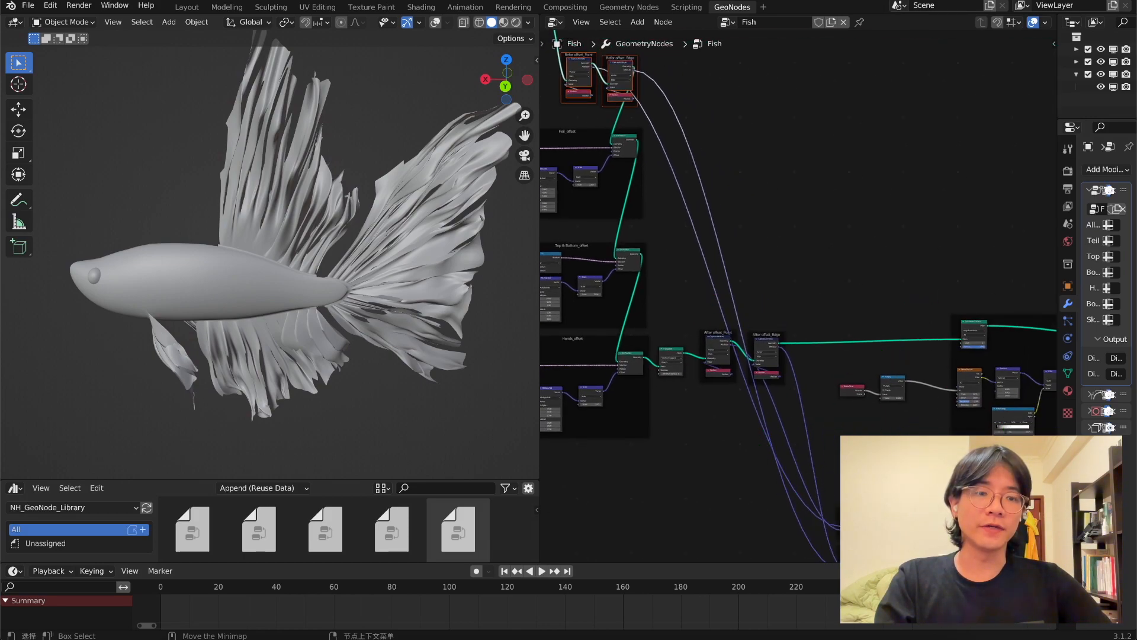
middle_drag(536, 83, 594, 173)
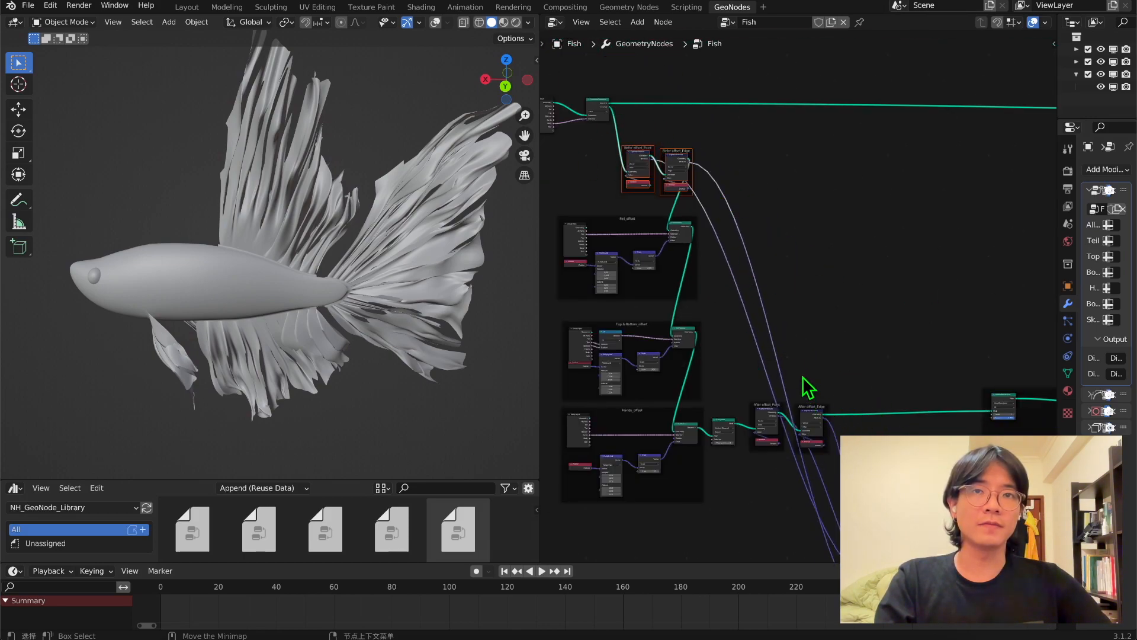
scroll(769, 348, up, 2)
middle_drag(768, 348, 739, 292)
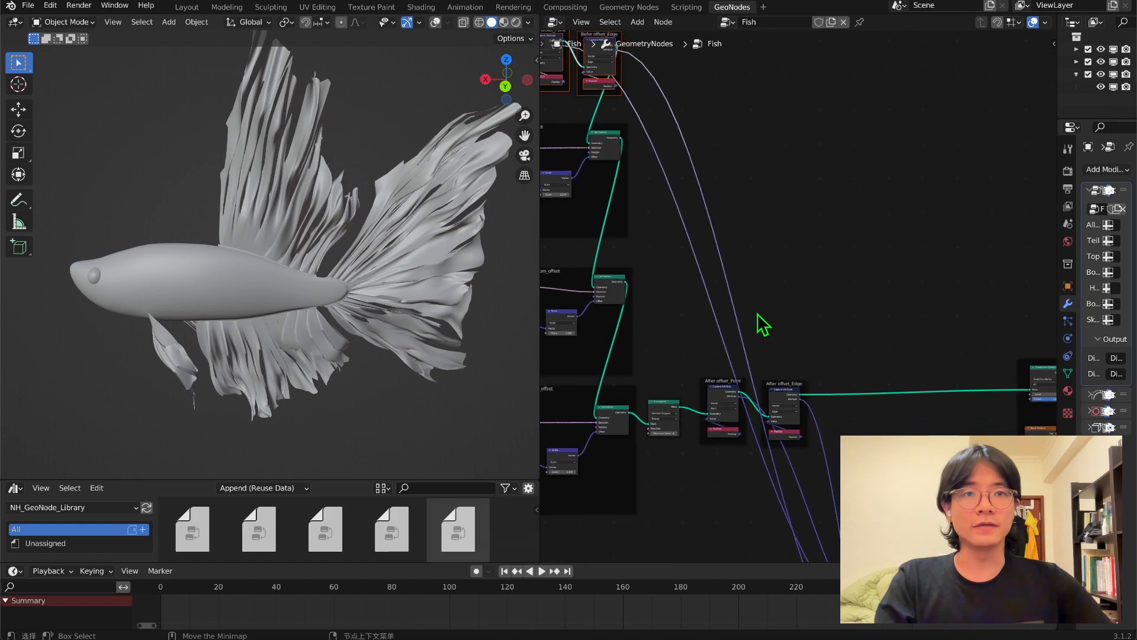
scroll(770, 338, up, 2)
drag(665, 363, 710, 462)
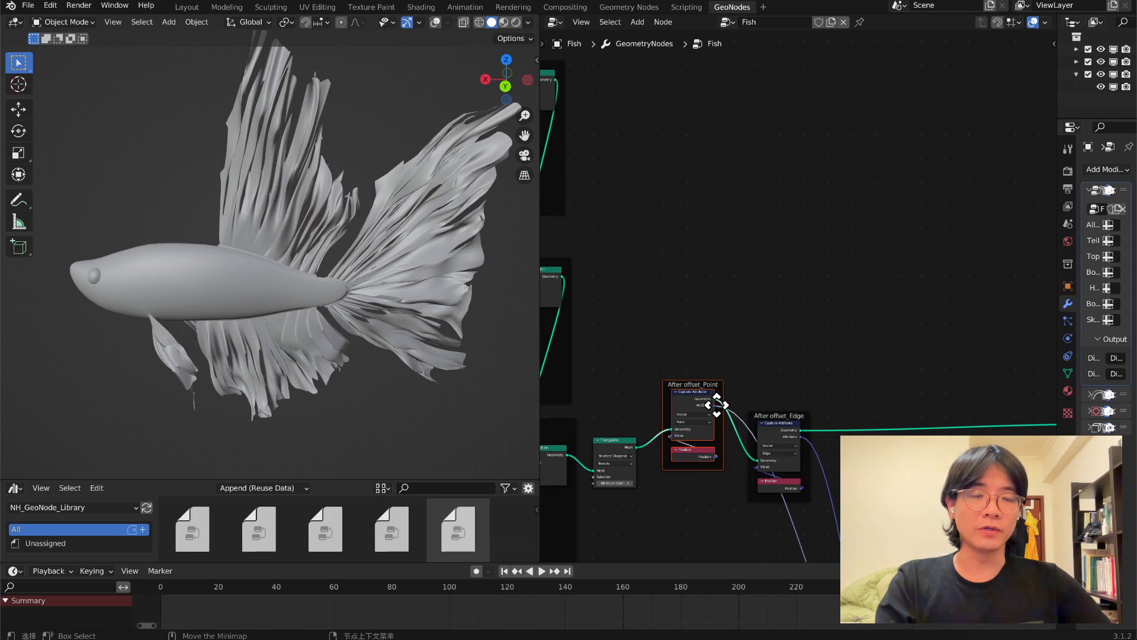
Play back the animation to review how the fins move with the time-driven Big Noise texture.
middle_drag(717, 404, 563, 332)
scroll(655, 335, down, 1)
middle_drag(655, 335, 706, 221)
middle_drag(920, 210, 744, 197)
middle_drag(447, 215, 404, 197)
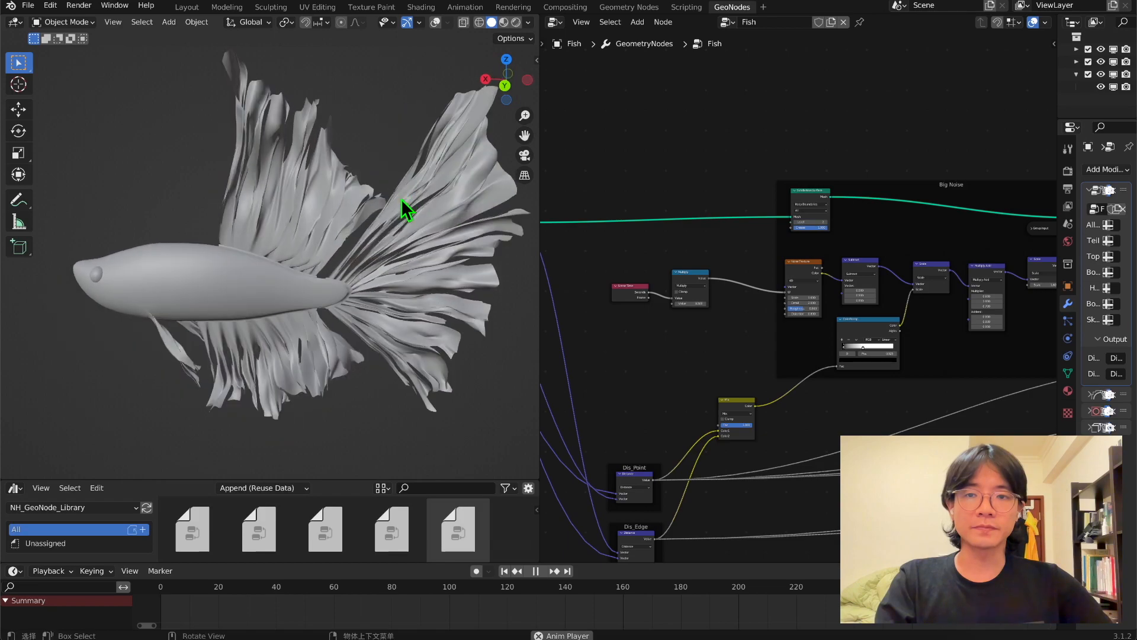
key(space)
Connect the position attribute captured after the offset to the Vector inputs of the noise groups' Noise Textures.
middle_drag(652, 274, 960, 297)
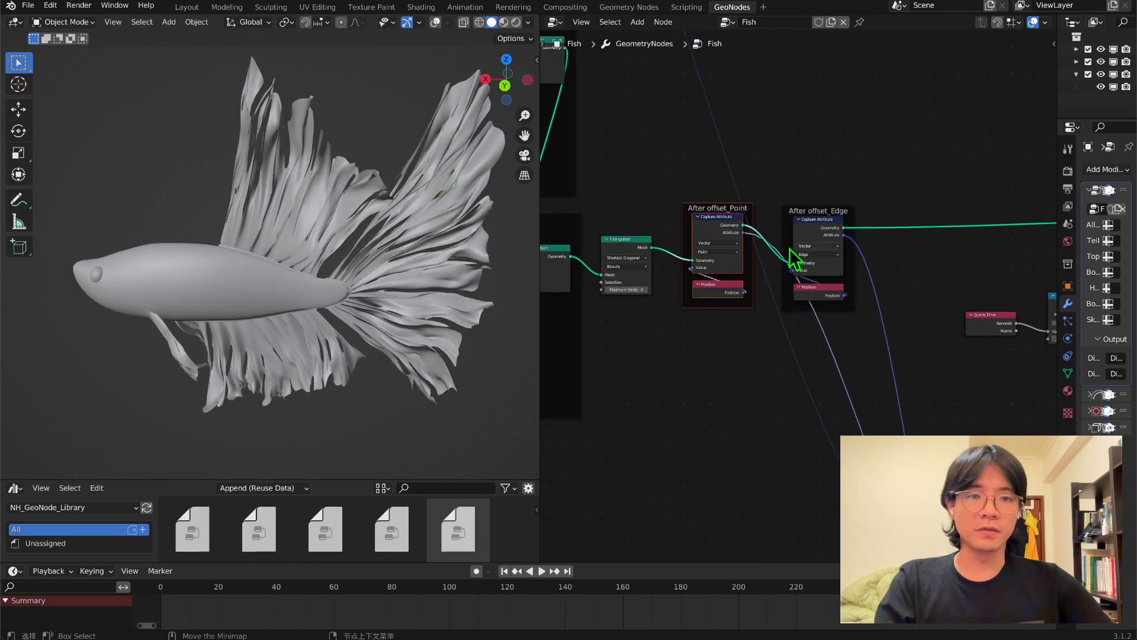
drag(742, 233, 803, 314)
middle_drag(676, 268, 712, 230)
shift+right_drag(663, 213, 624, 249)
key(g)
click(764, 229)
drag(758, 229, 773, 225)
drag(1106, 234, 829, 261)
scroll(830, 261, down, 5)
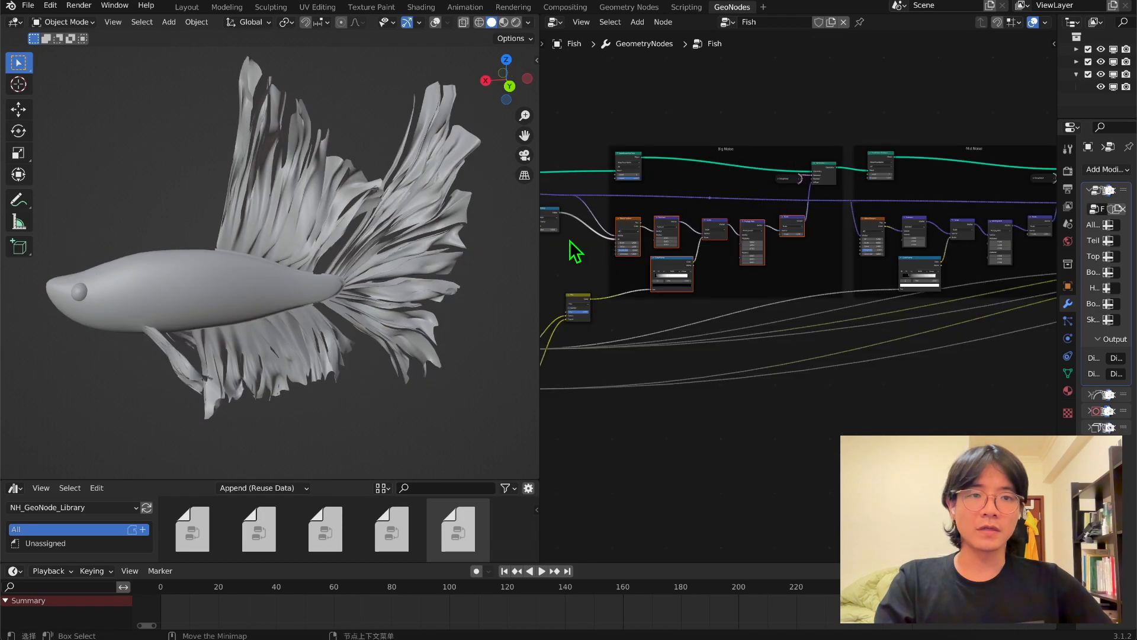
Play the animation to check the fins up close and move the last noise group's ColorRamp lower inside its frame.
middle_drag(598, 94, 682, 129)
key(space)
middle_drag(489, 190, 444, 223)
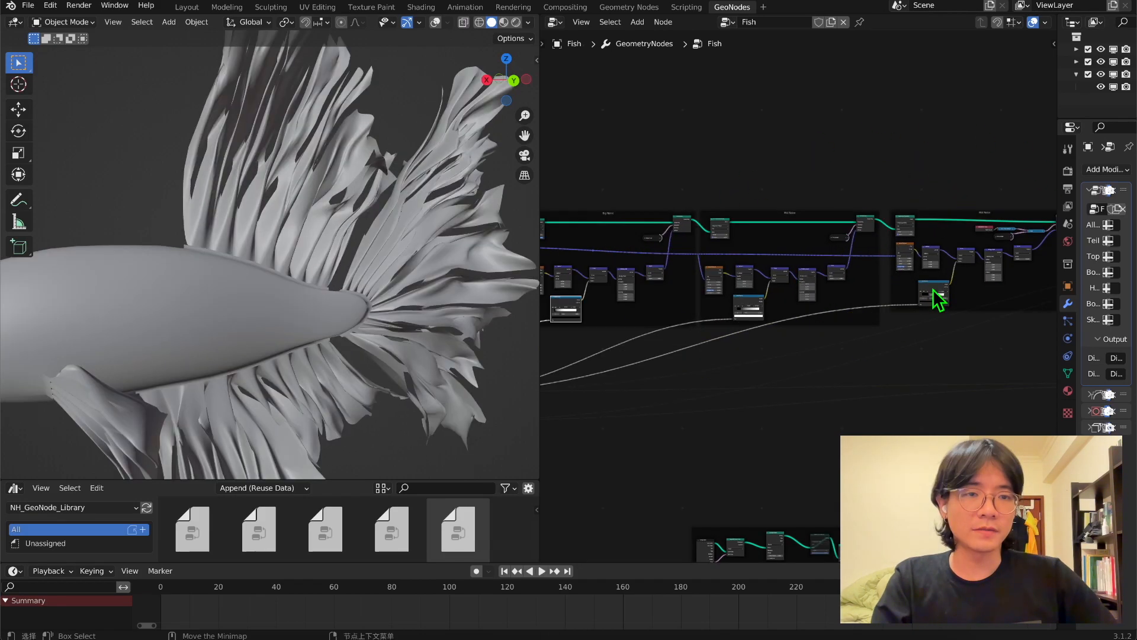
click(929, 308)
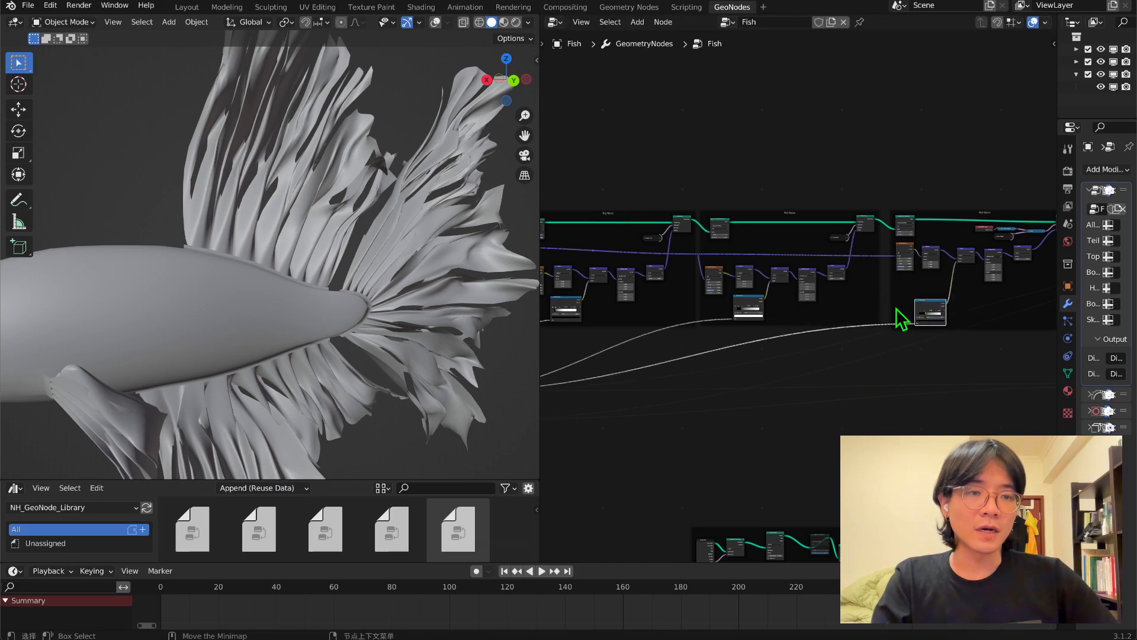
middle_drag(732, 325, 764, 314)
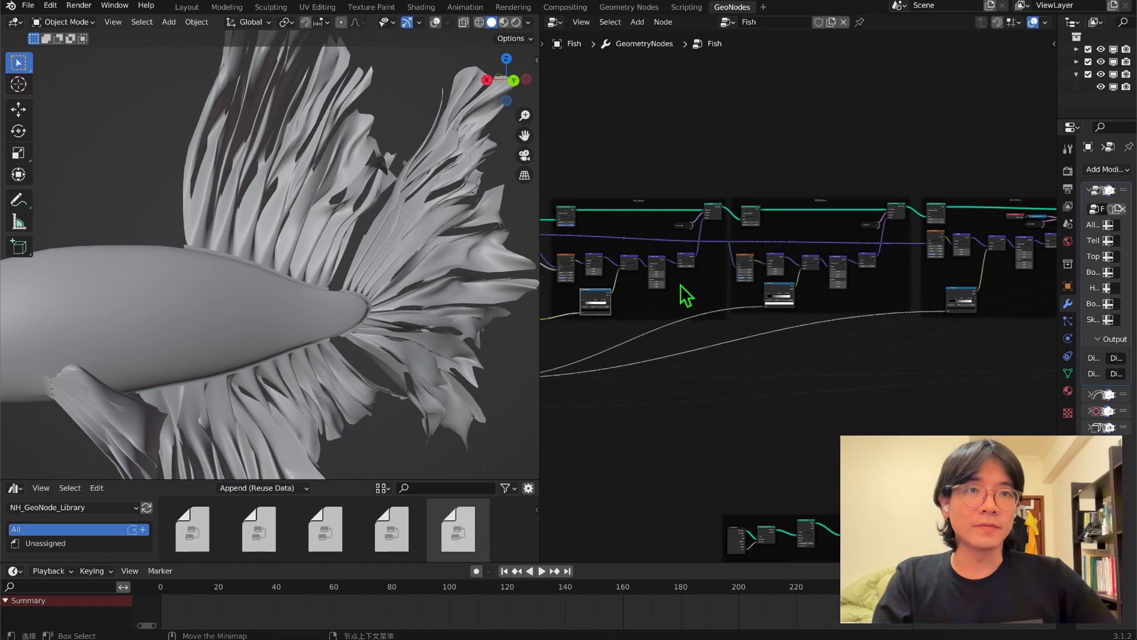
middle_drag(609, 312, 674, 295)
Insert a Float Curve node between the distance Mix and the ColorRamp in the Big Noise group.
key(shift+a)
click(666, 111)
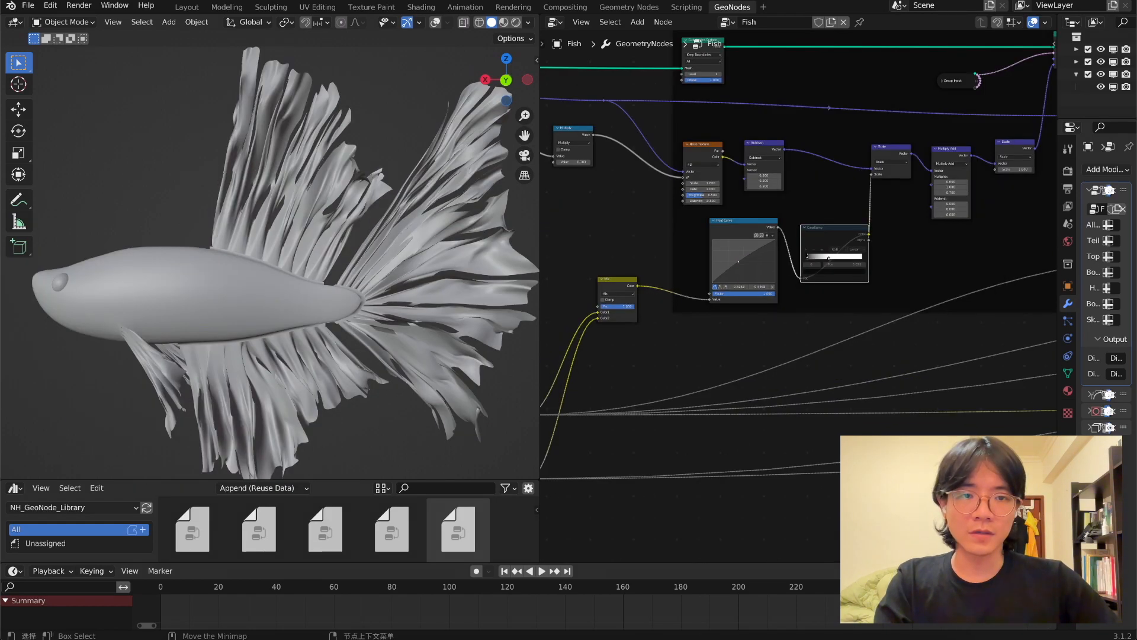
mouse_move(761, 247)
mouse_down()
mouse_move(757, 259)
mouse_move(752, 242)
mouse_move(759, 263)
mouse_move(744, 253)
mouse_move(756, 253)
mouse_up()
Try reshaping the Float Curve into a wave with several peaks and dips, checking the fins from different angles.
middle_drag(290, 259, 428, 250)
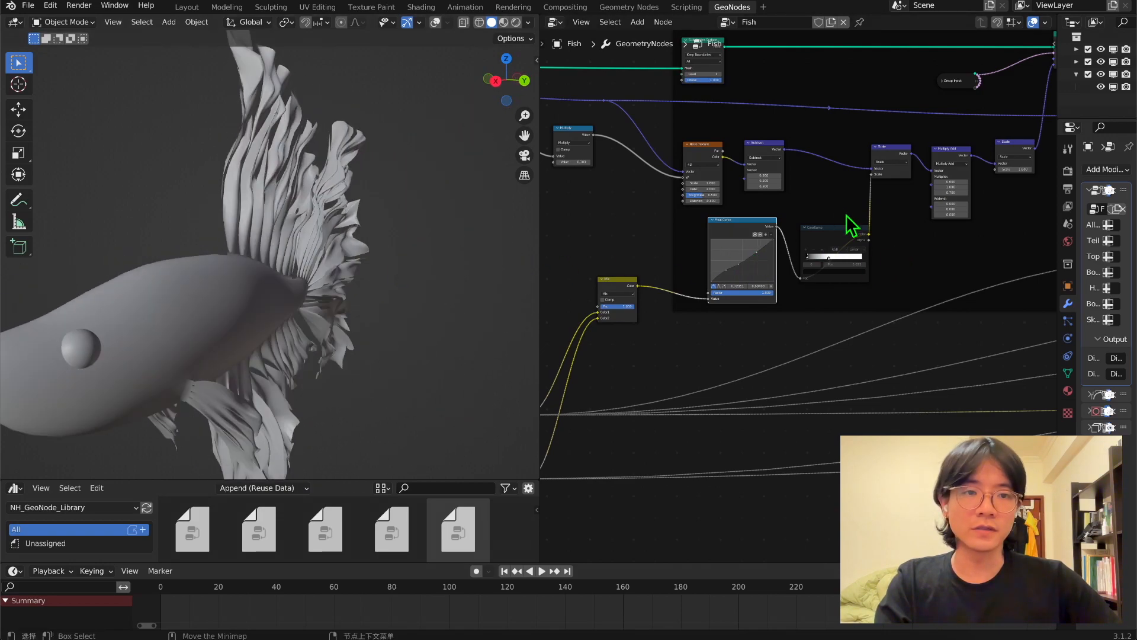
scroll(734, 239, up, 2)
drag(710, 249, 731, 220)
middle_drag(447, 253, 326, 249)
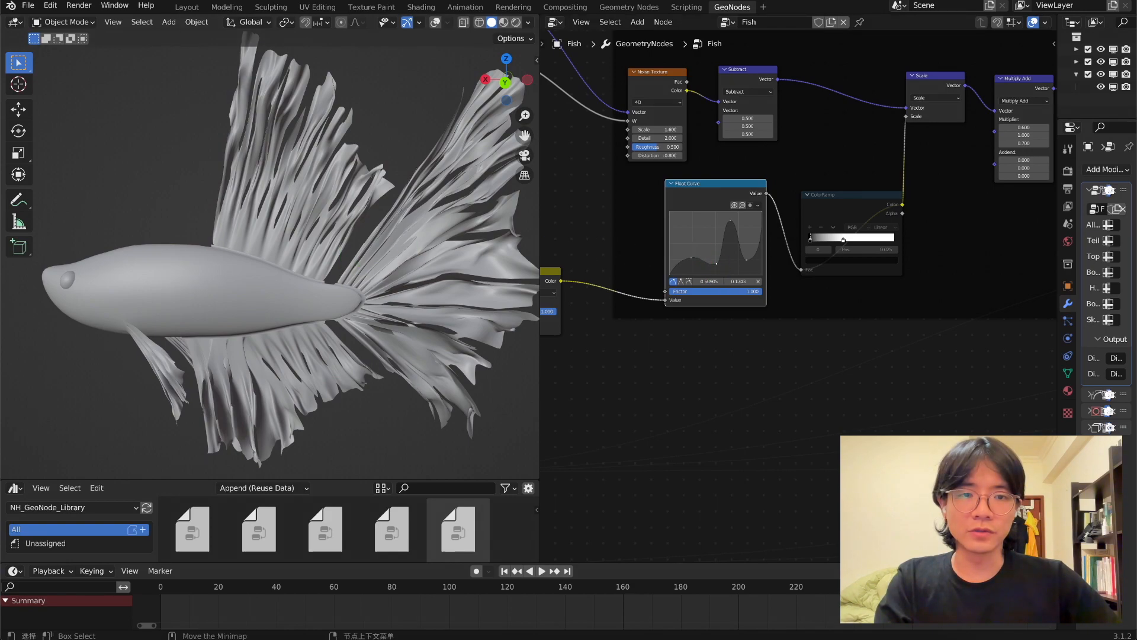
drag(718, 266, 692, 259)
drag(765, 219, 762, 272)
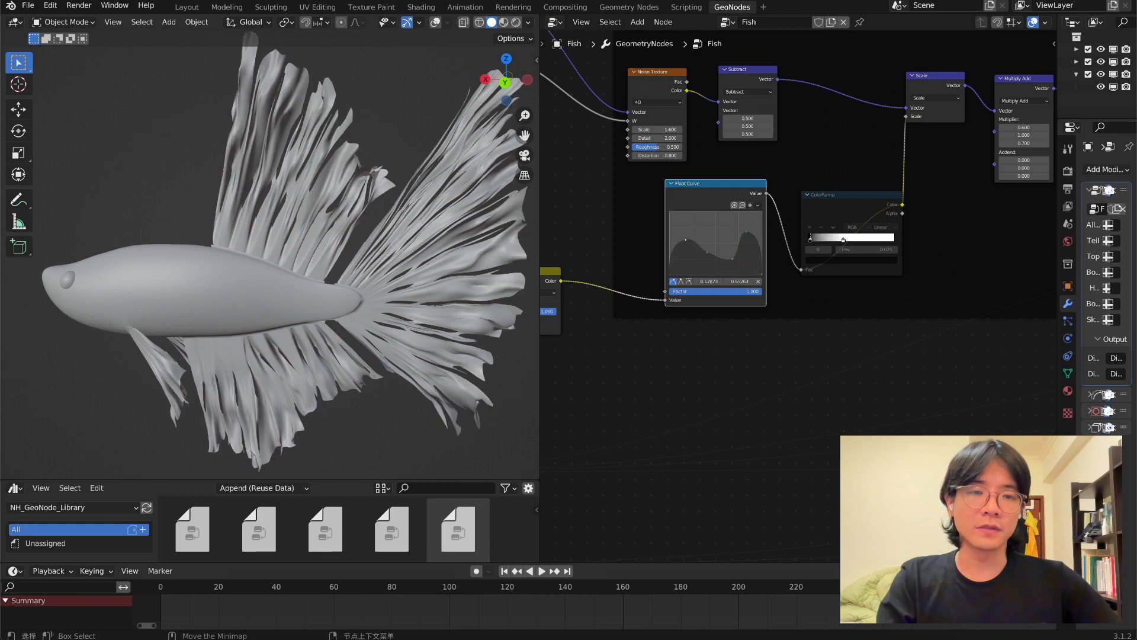
drag(685, 240, 690, 232)
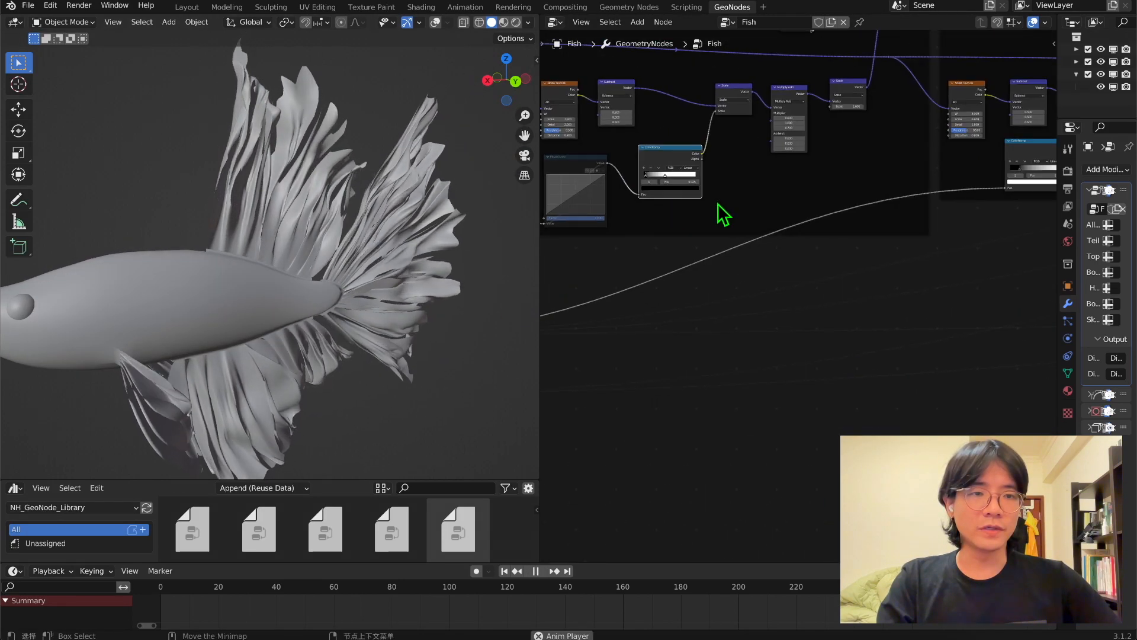
Connect the Dis_Edge distance value to the Fac input of the Mid Noise group's ColorRamp.
drag(1030, 147, 984, 185)
middle_drag(853, 264, 779, 293)
scroll(779, 292, down, 4)
middle_drag(646, 268, 788, 208)
middle_drag(578, 284, 649, 345)
scroll(773, 285, up, 5)
scroll(846, 296, down, 4)
middle_drag(827, 294, 711, 327)
scroll(676, 339, down, 3)
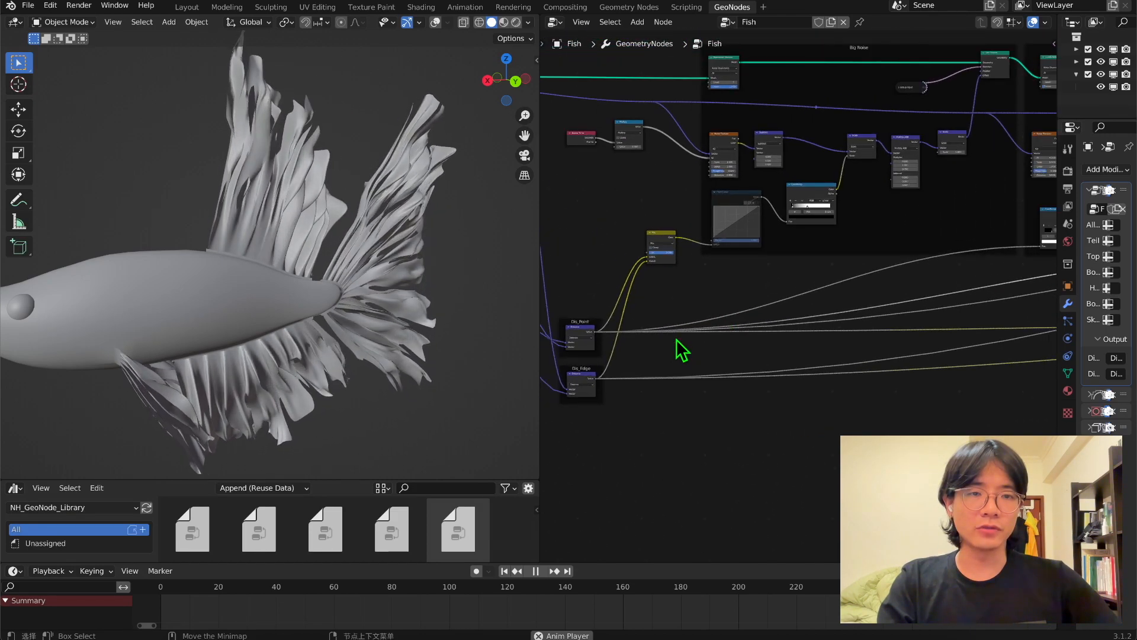
drag(625, 366, 1009, 253)
Examine the fins' motion and the node layout of the Small Noise group.
middle_drag(221, 272, 208, 263)
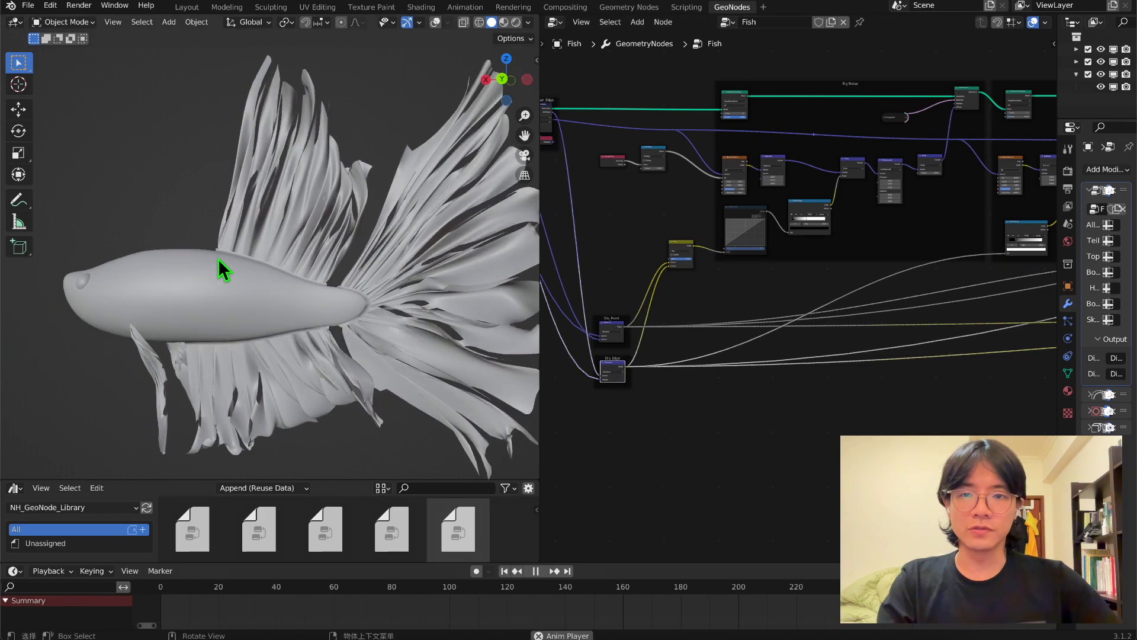
scroll(612, 347, up, 2)
scroll(767, 275, up, 5)
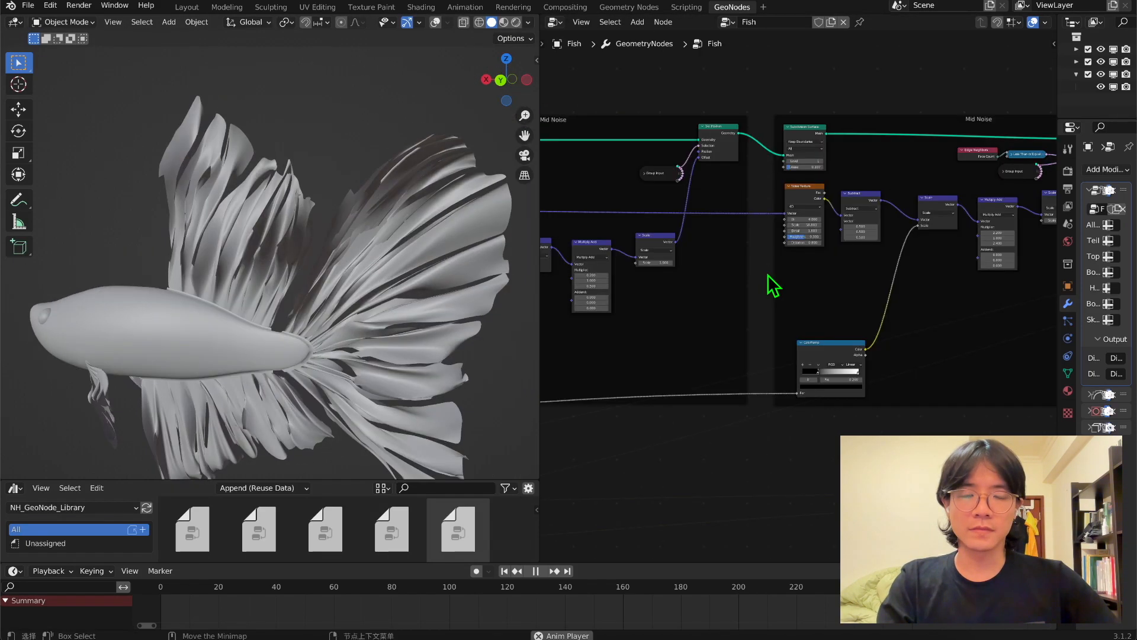
middle_drag(934, 203, 614, 213)
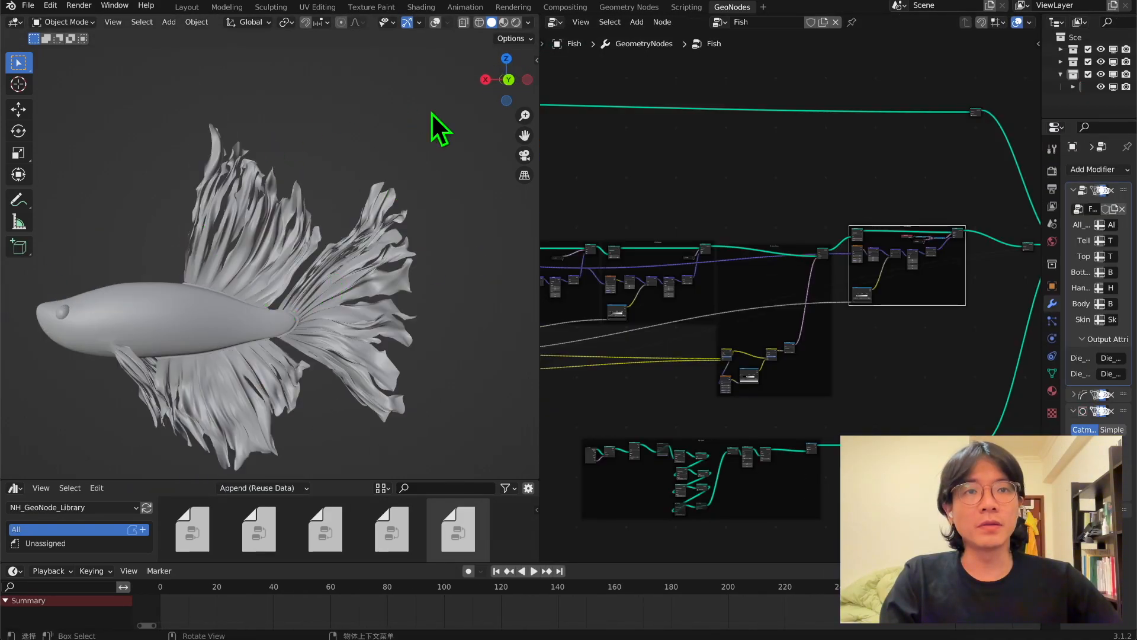
scroll(687, 361, down, 4)
scroll(843, 257, up, 10)
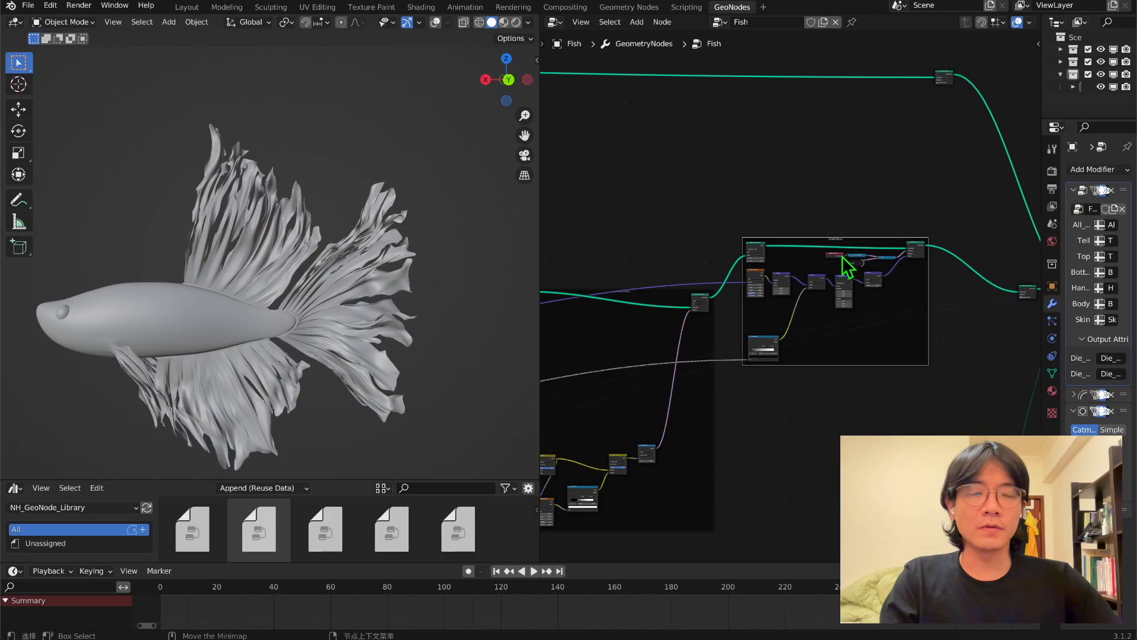
scroll(882, 267, up, 2)
drag(856, 211, 899, 212)
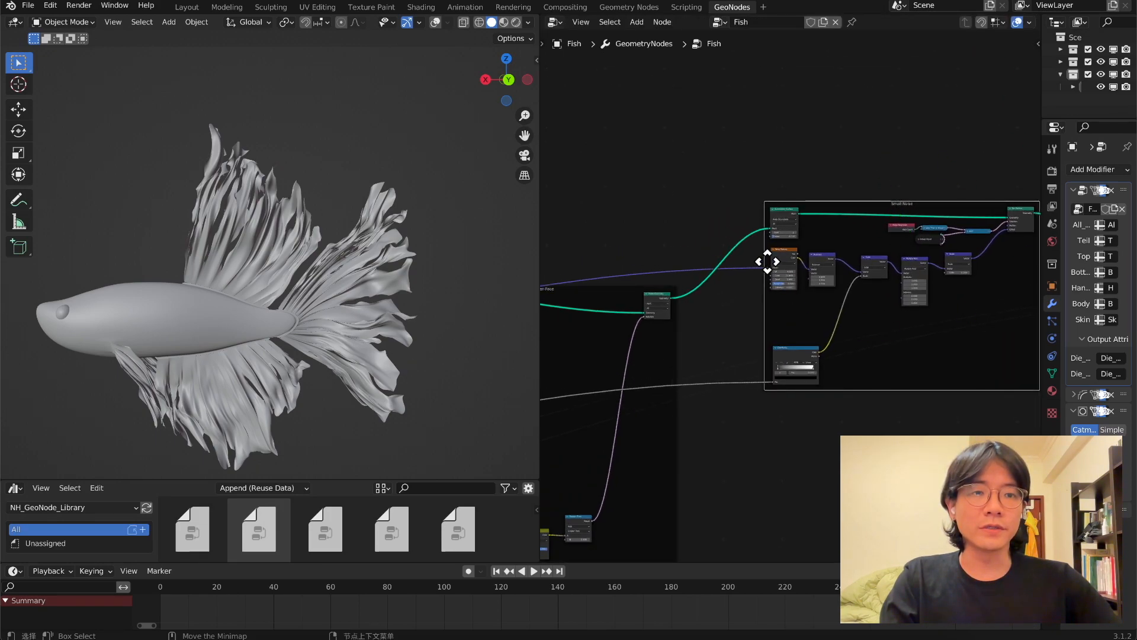
scroll(875, 318, down, 7)
Trace the distance links back from the Small Noise group and inspect the Divide node combining Dis_Point and Dis_Edge.
scroll(906, 318, up, 2)
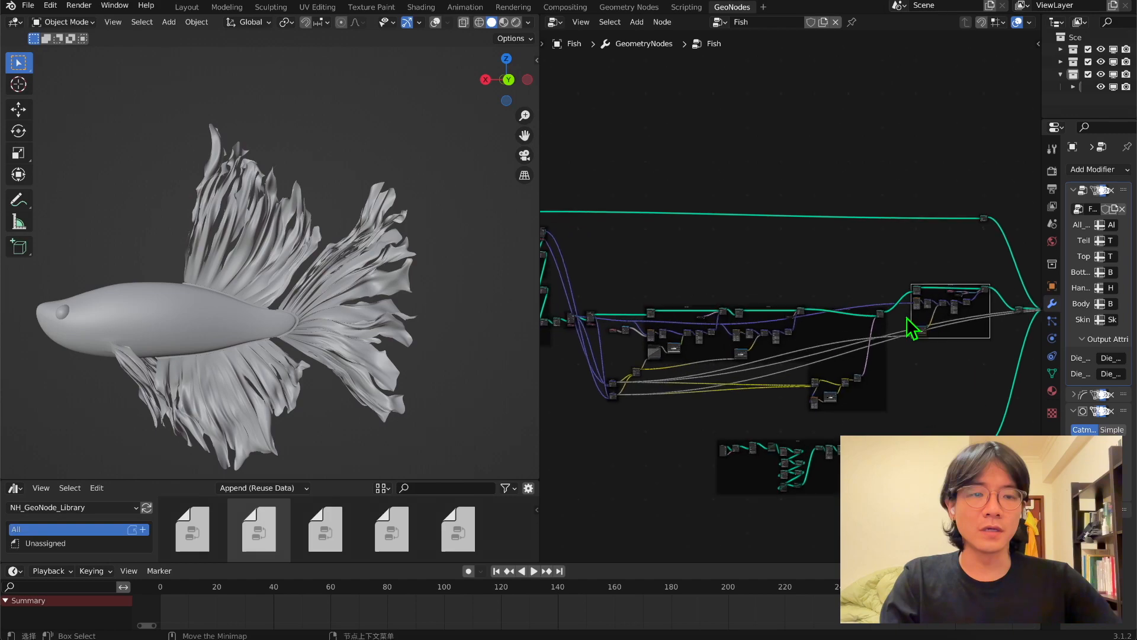
middle_drag(968, 348, 852, 325)
scroll(748, 318, up, 1)
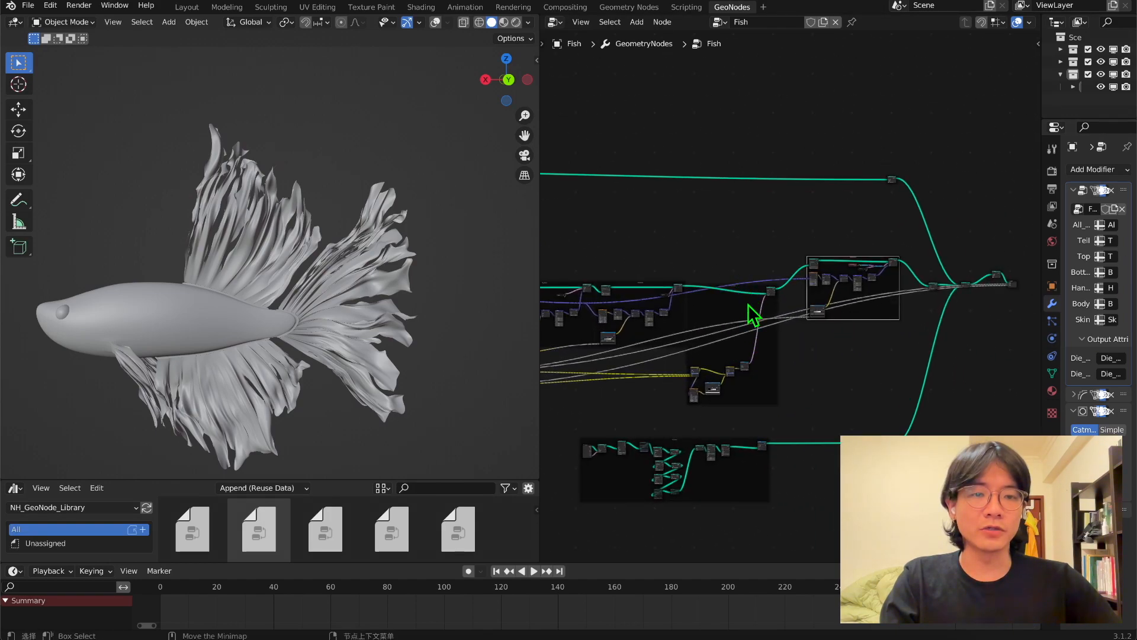
scroll(788, 285, up, 2)
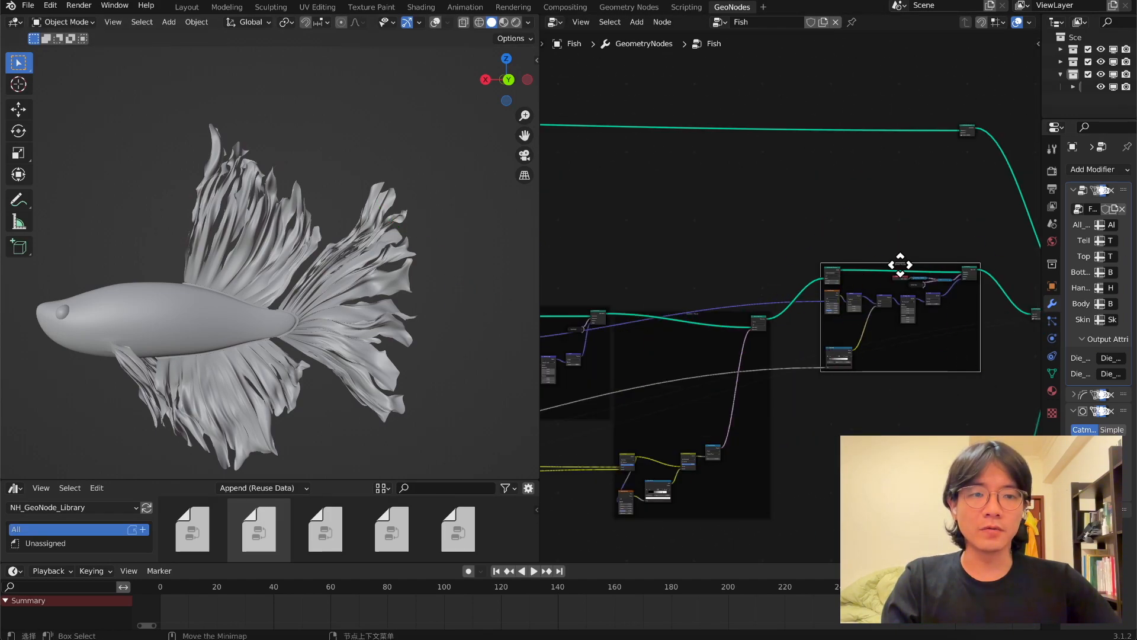
drag(900, 263, 904, 264)
scroll(720, 317, up, 4)
middle_drag(669, 367, 1025, 248)
scroll(856, 305, up, 4)
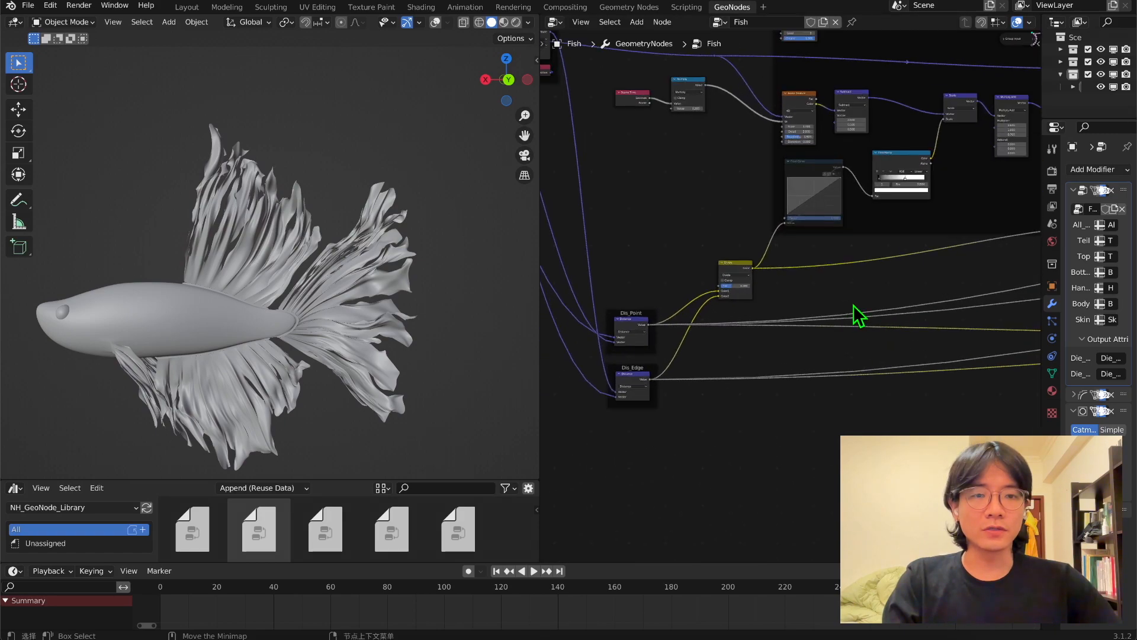
scroll(603, 277, up, 4)
scroll(609, 286, up, 3)
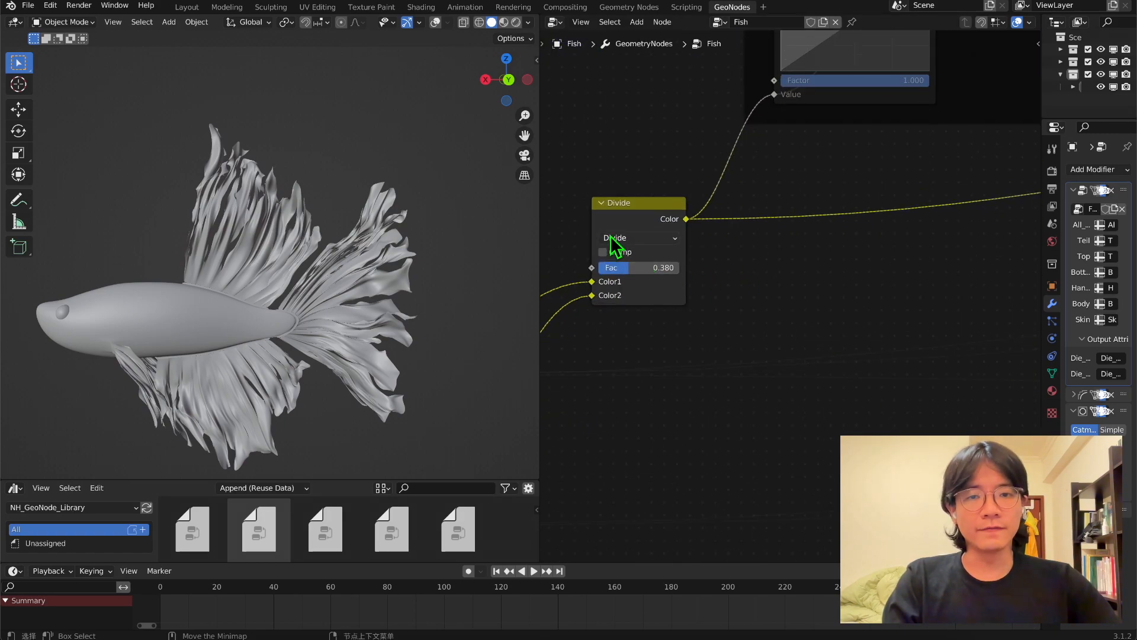
Put the Scene Time and Multiply nodes in a shared frame labelled Time.
middle_drag(97, 275, 282, 280)
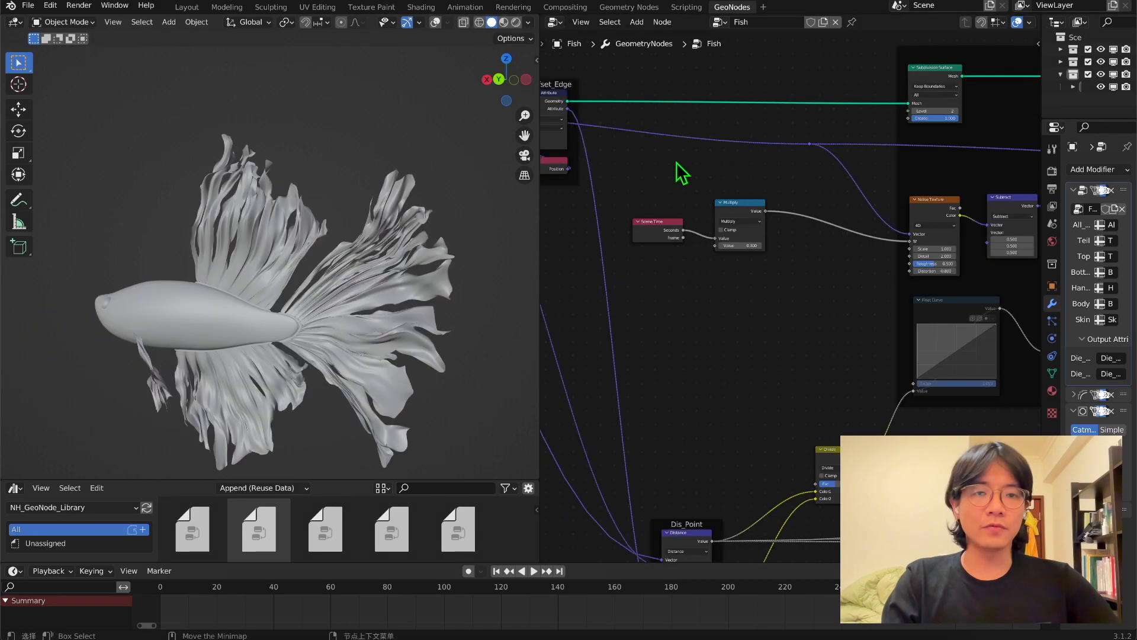
drag(563, 193, 666, 235)
right_click(723, 213)
click(723, 218)
key(F2)
text(Time)
key(Return)
Duplicate the Multiply node and insert the copy between the original and the Big Noise texture's W input.
key(shift+d)
click(734, 234)
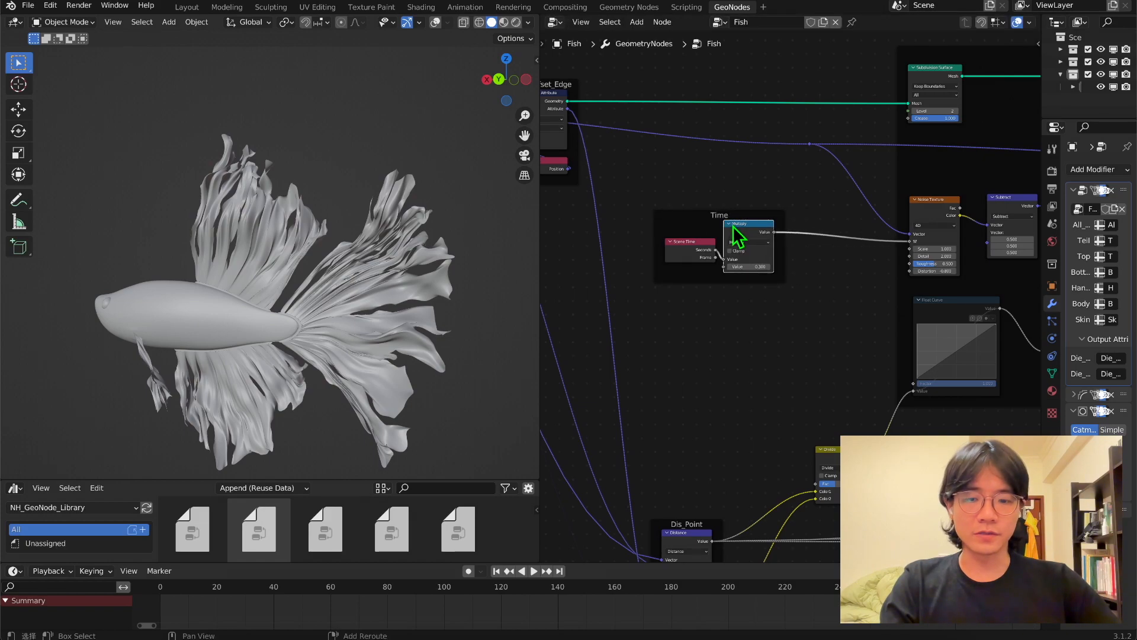
scroll(740, 237, up, 3)
click(785, 238)
key(Escape)
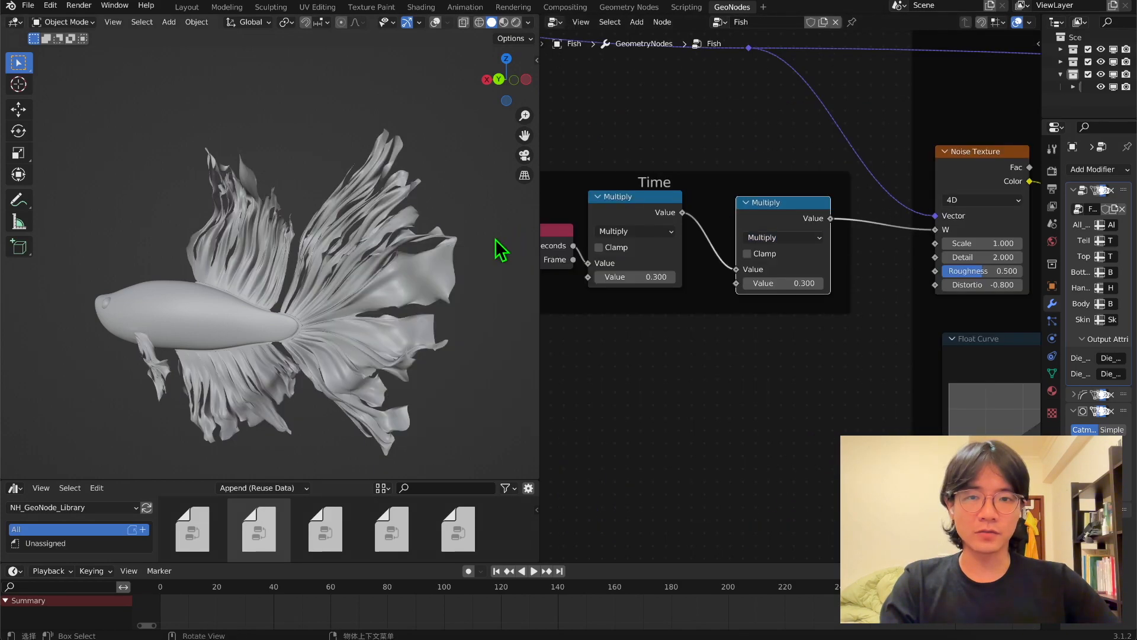
Switch the duplicated math node to Add and adjust its value to shift the noise, checking the fin shape.
click(794, 237)
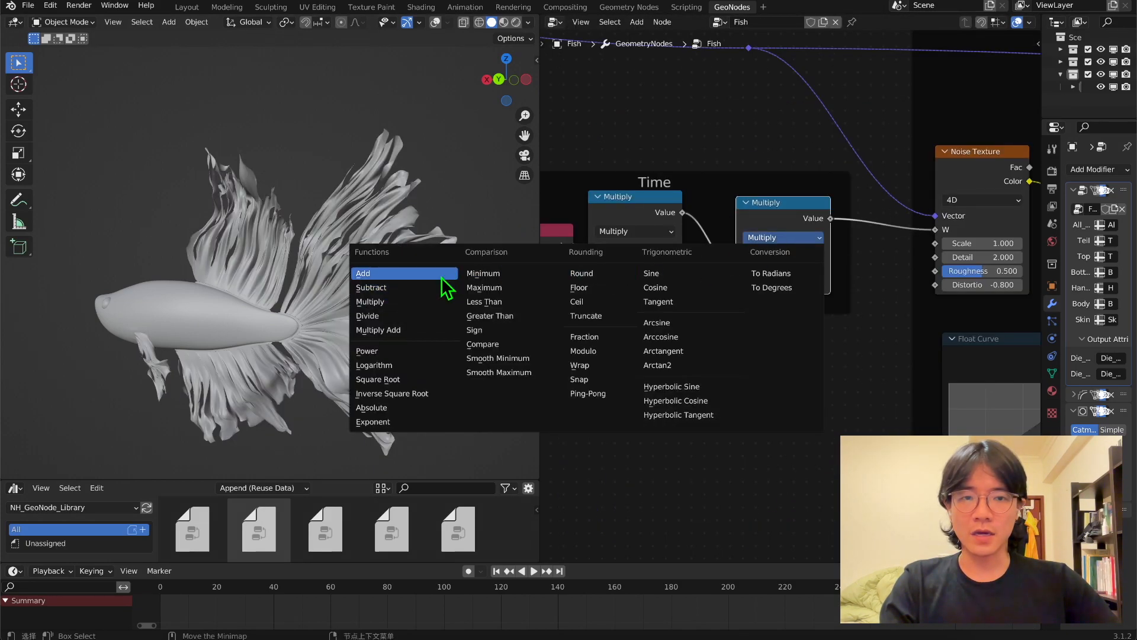
click(364, 273)
scroll(820, 159, down, 2)
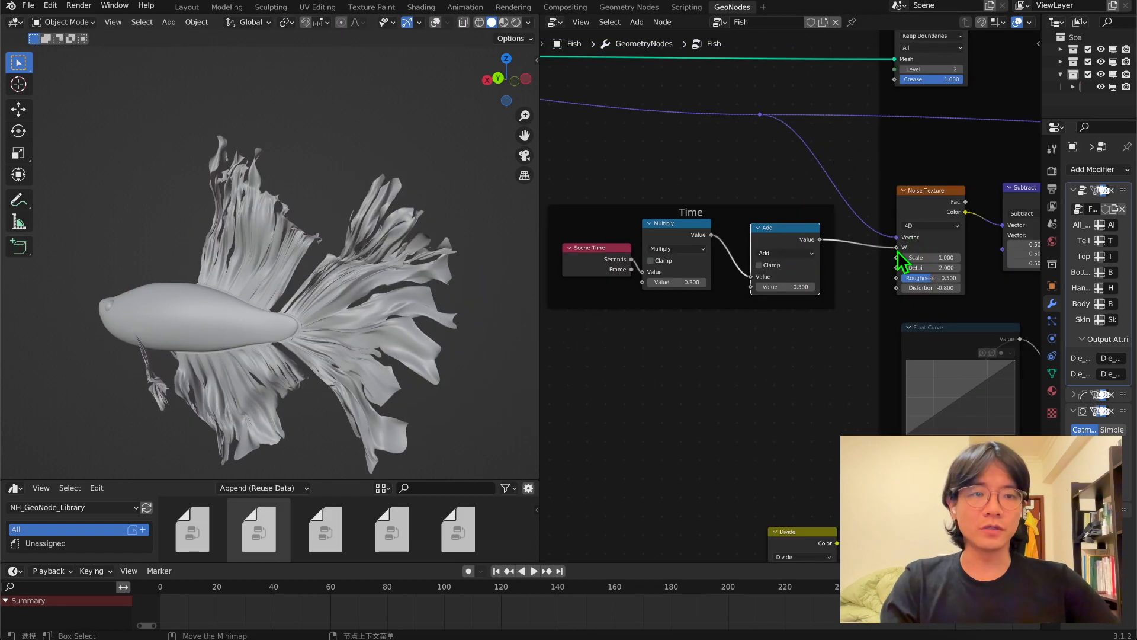
drag(775, 288, 834, 289)
middle_drag(511, 308, 395, 305)
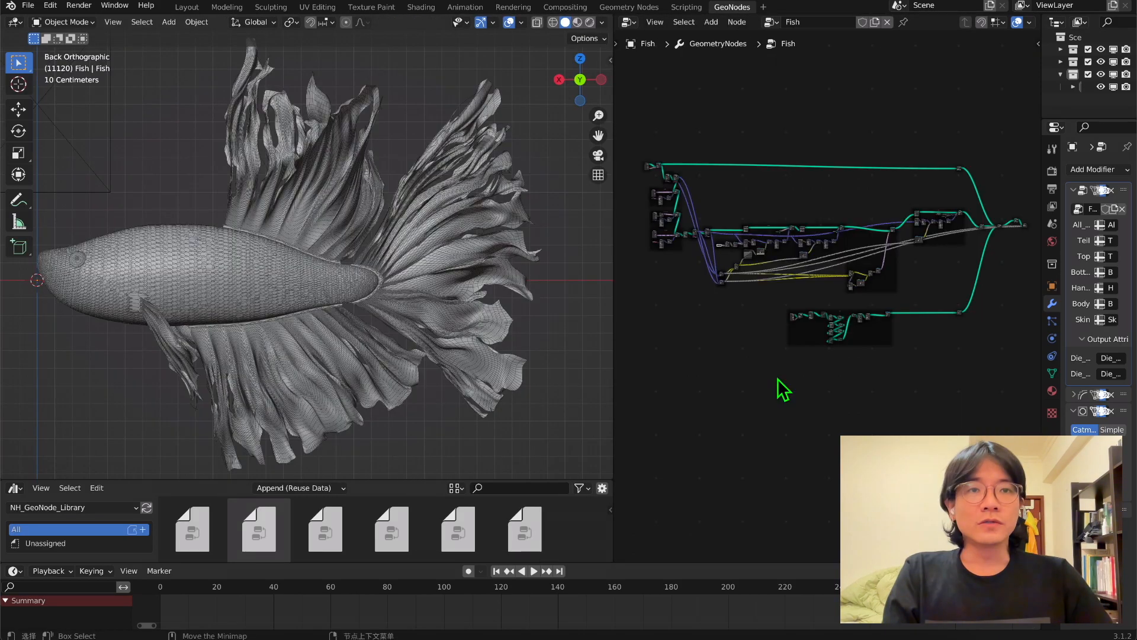